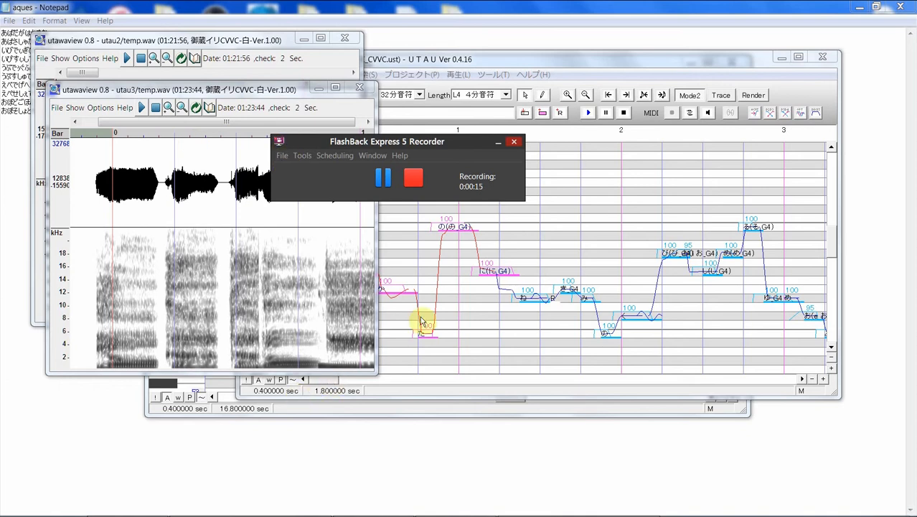
- Select every note and play back the whole Meltdown CVVC track
click(453, 355)
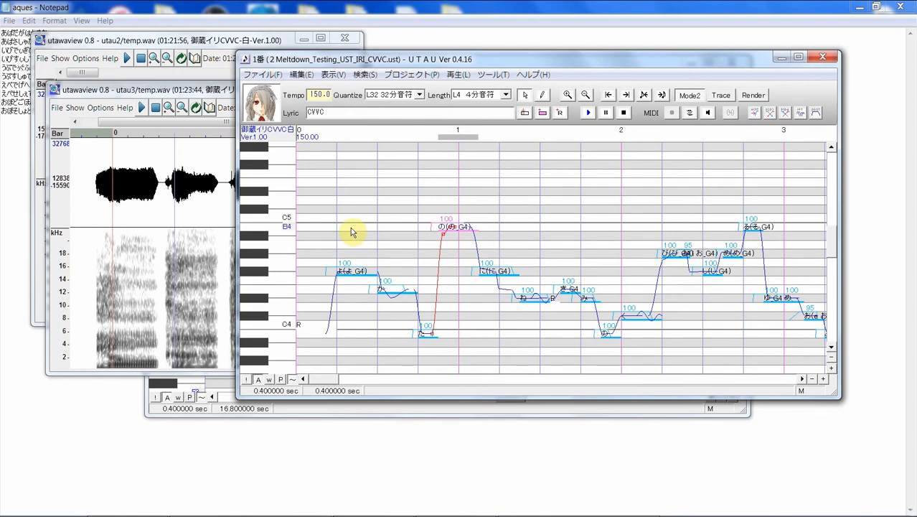
key(ctrl+a)
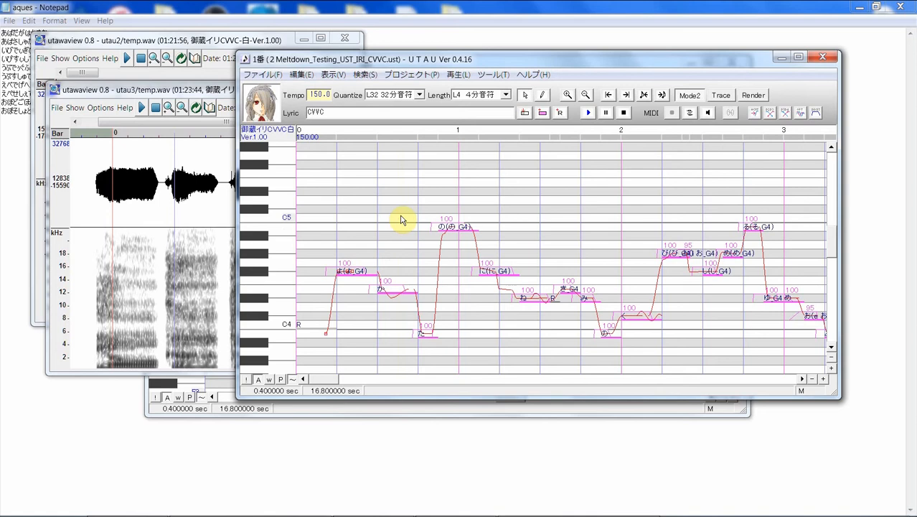
click(588, 115)
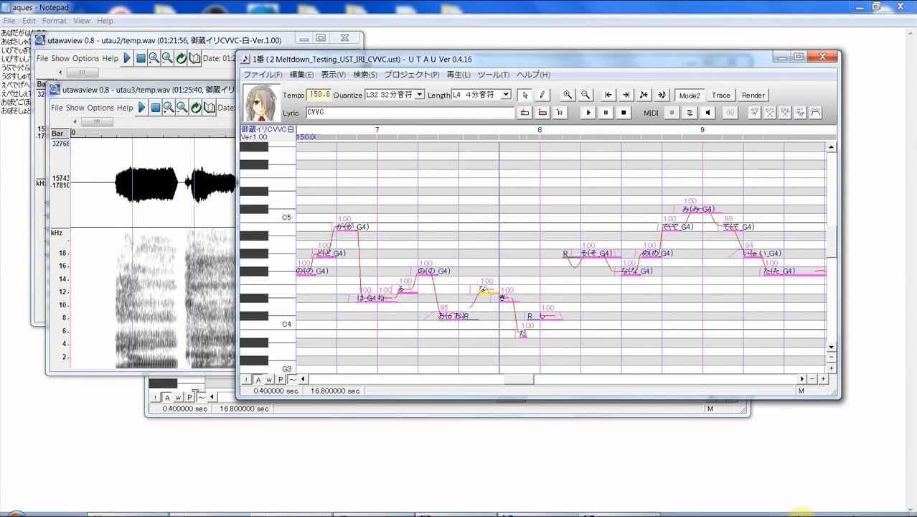
mouse_move(606, 514)
mouse_move(543, 508)
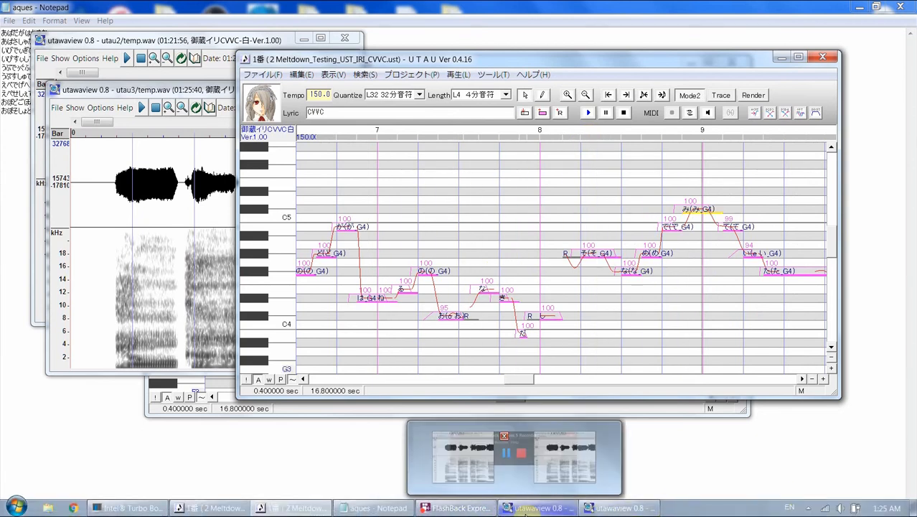
click(459, 507)
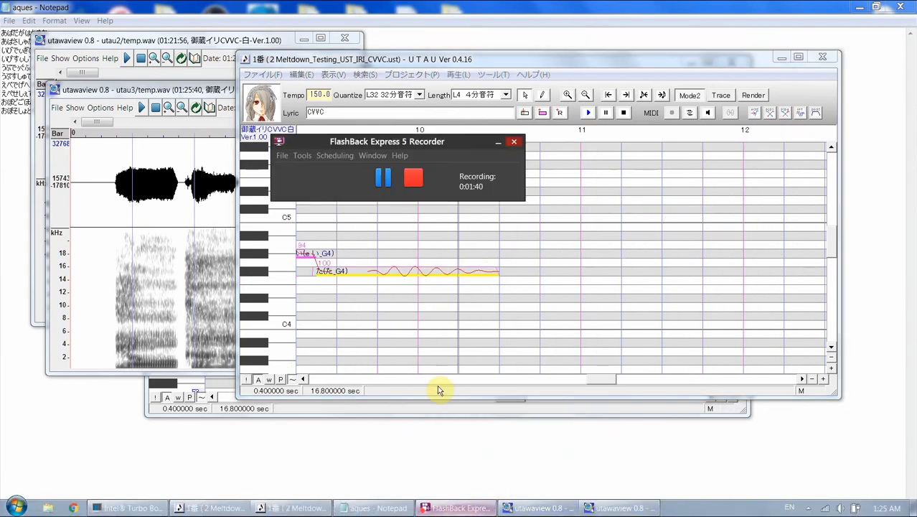
drag(403, 62, 404, 74)
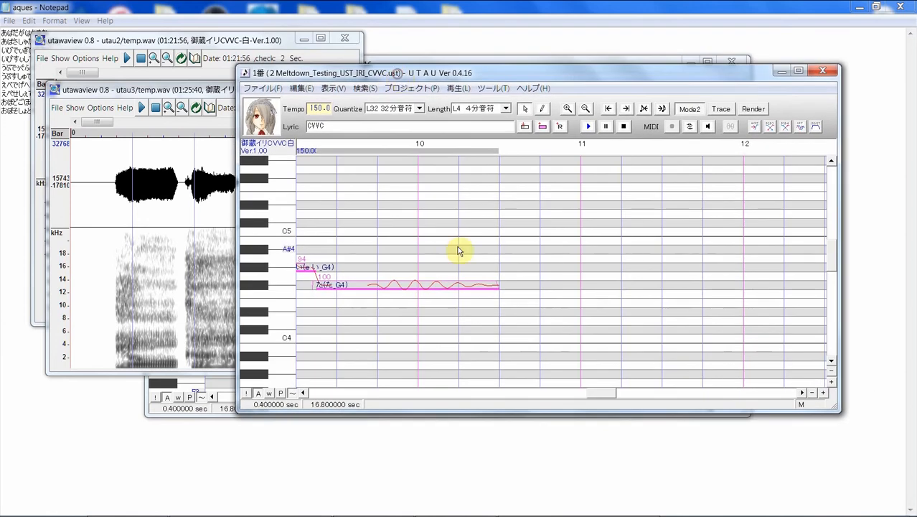
drag(605, 394, 322, 394)
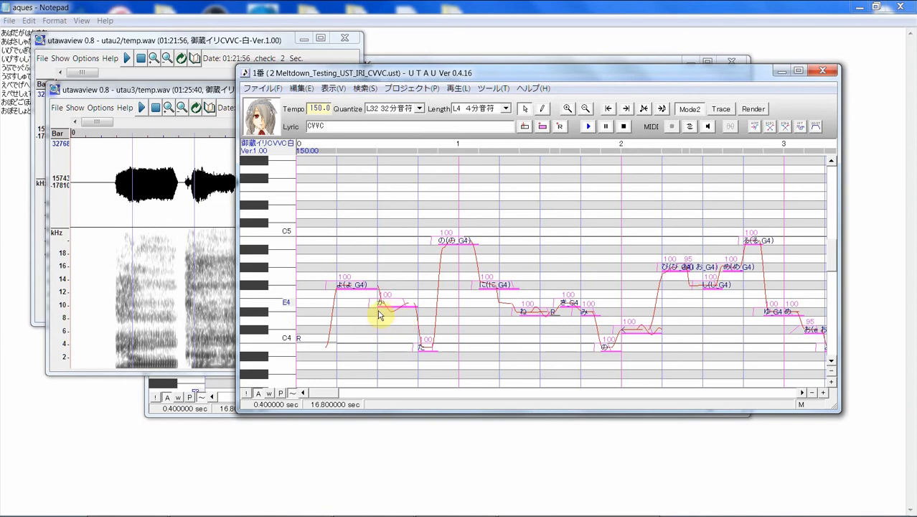
- Examine the CVVC voicebank's alias entries and the よ_G4 timing values in its voice configuration (原音設定)
click(382, 305)
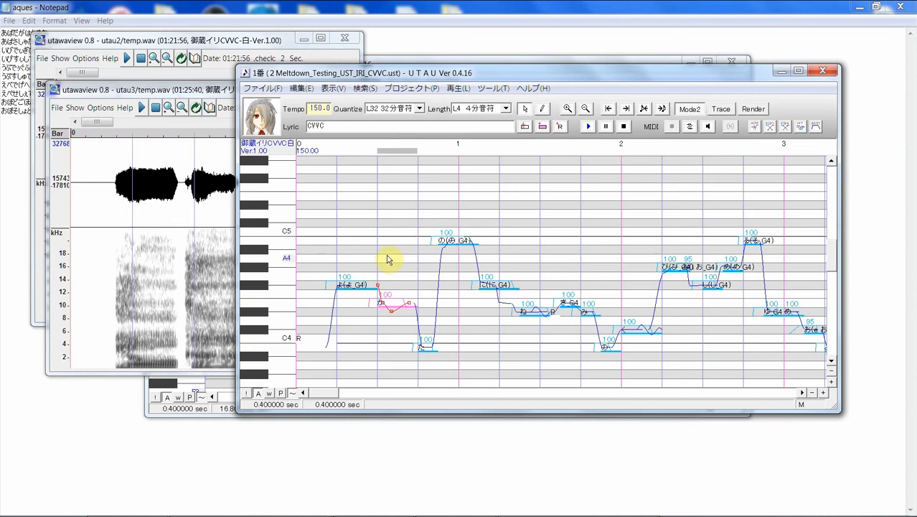
click(361, 246)
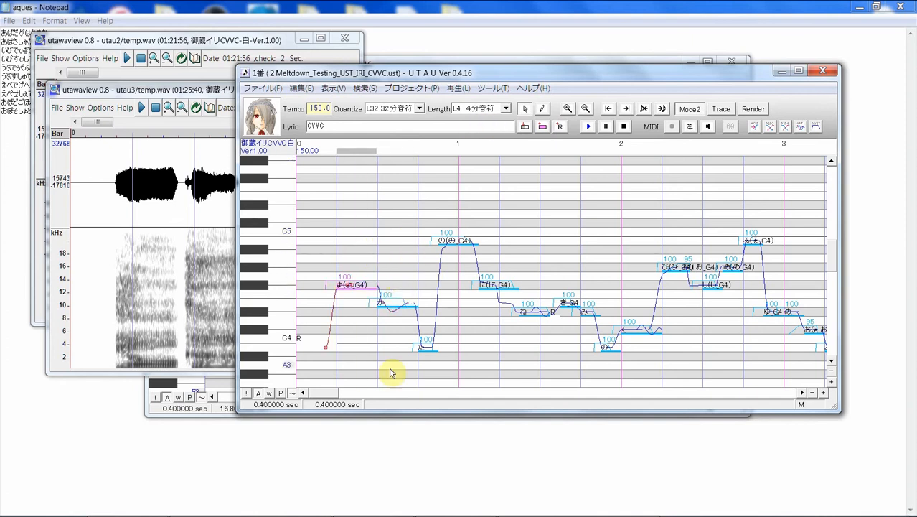
click(492, 87)
click(492, 108)
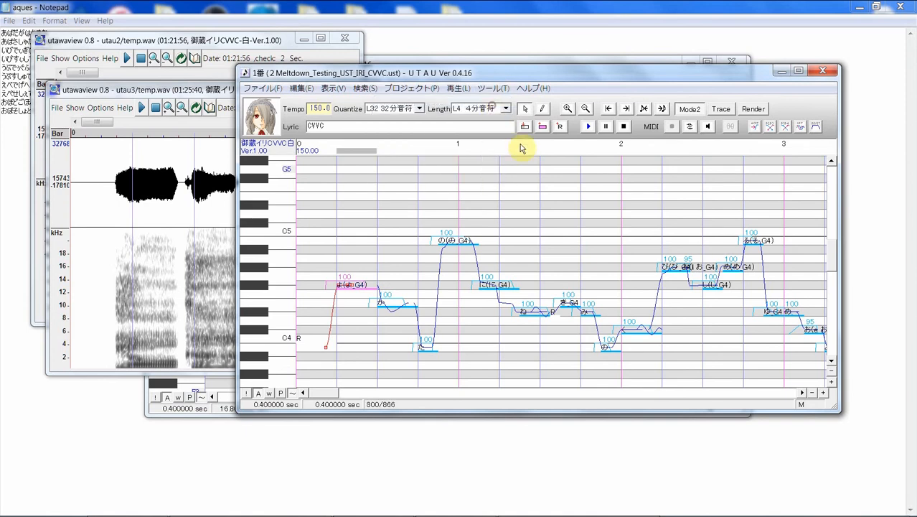
drag(603, 285, 602, 233)
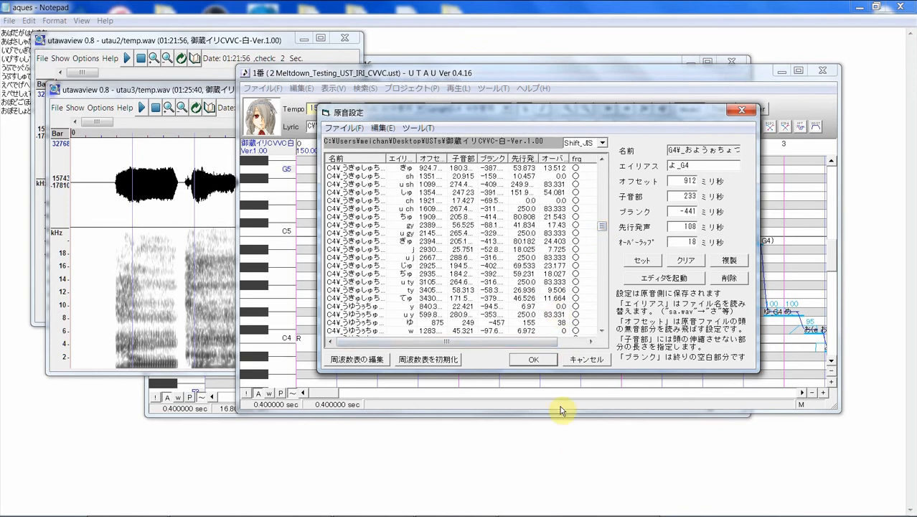
click(535, 360)
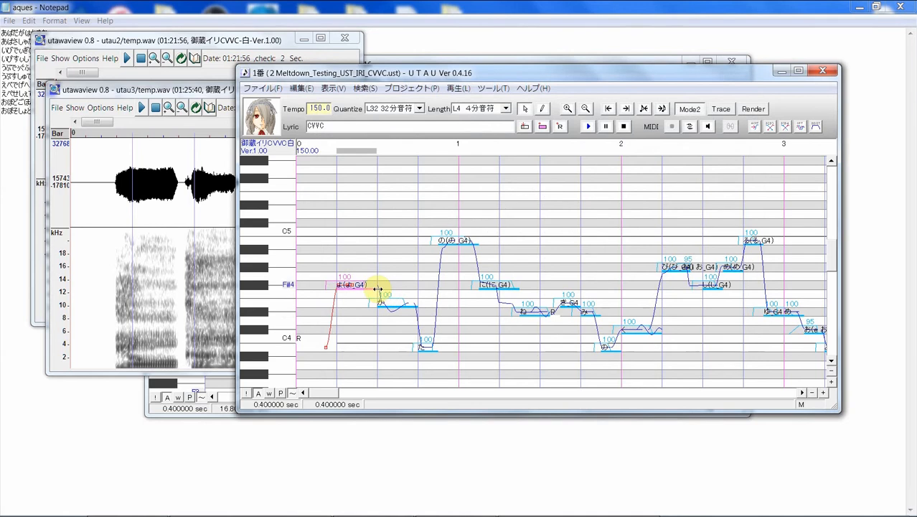
- Shorten the first よ note to 0.350 seconds and set the lyric of the short rest after it to "o k"
drag(373, 290, 376, 287)
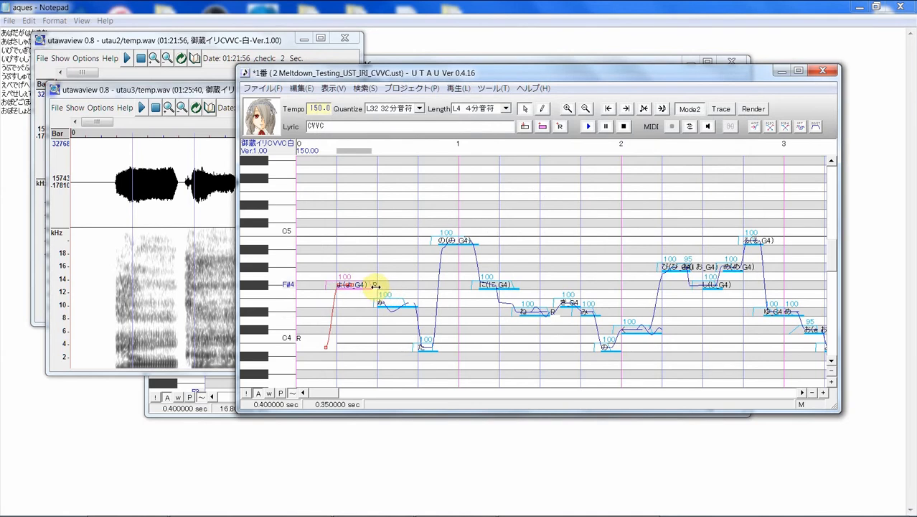
double_click(375, 286)
text(o)
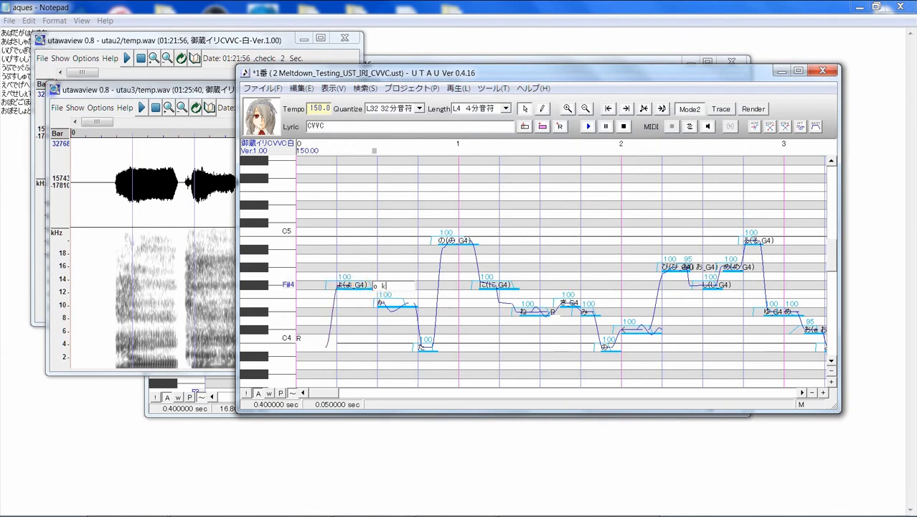
text( k)
click(375, 290)
click(375, 293)
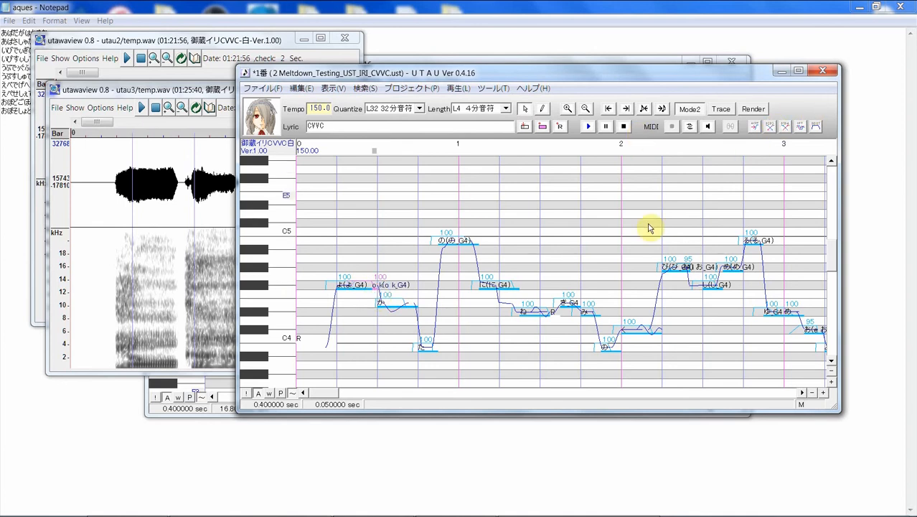
- Play back only the よ, "o k" and か notes at the start of the song
drag(354, 307, 417, 301)
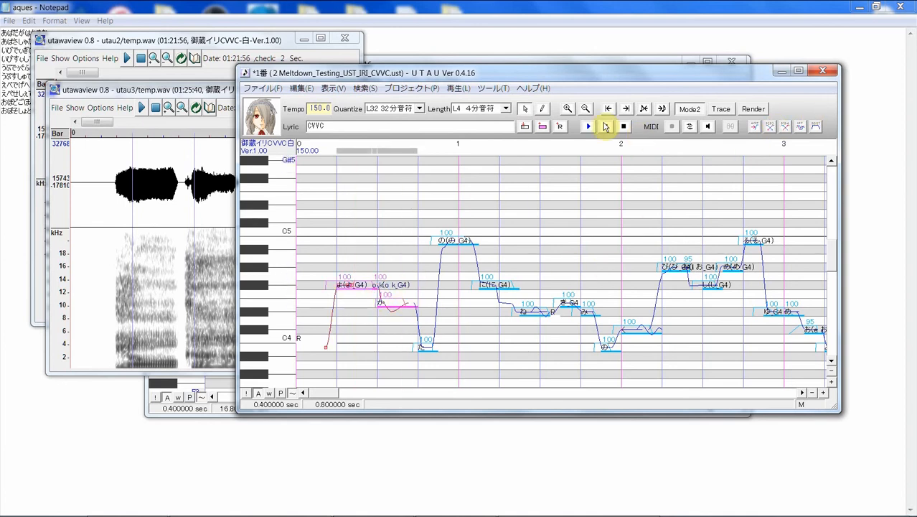
click(588, 126)
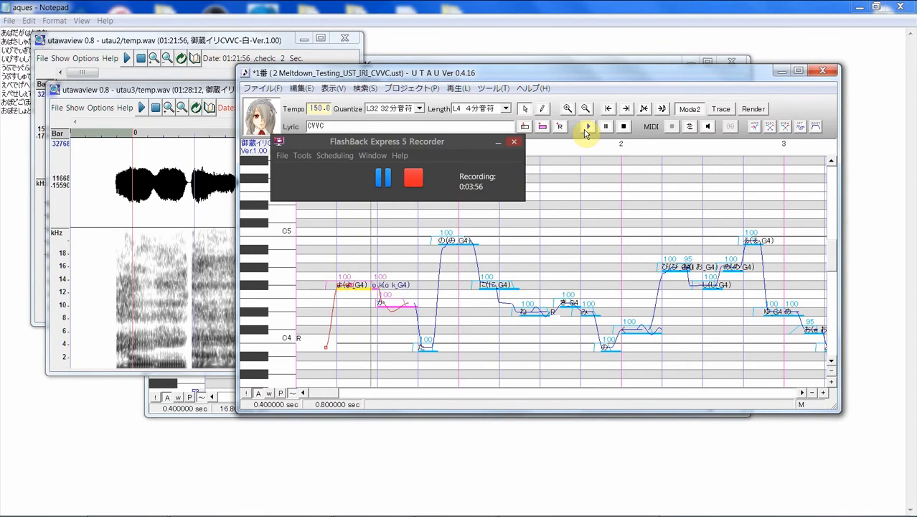
drag(447, 74, 423, 66)
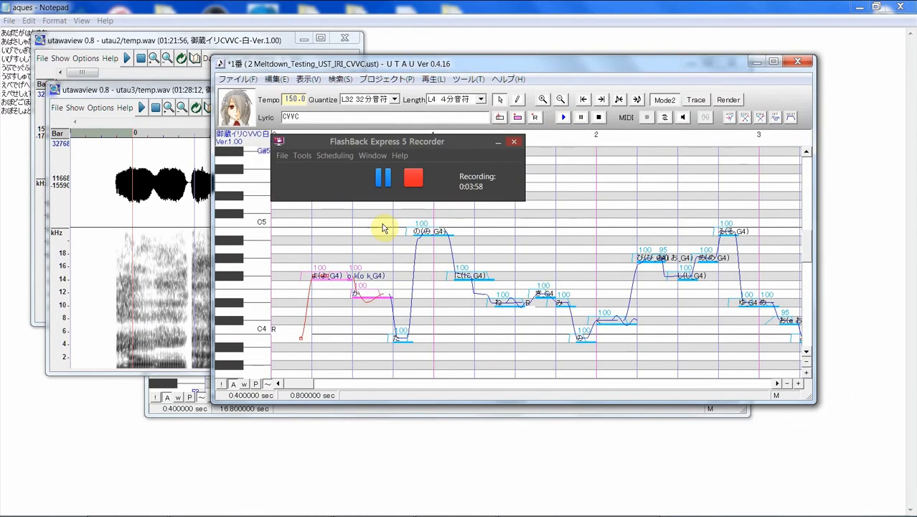
- Inspect the sample waveform and timing markers of the "o k" note
click(351, 292)
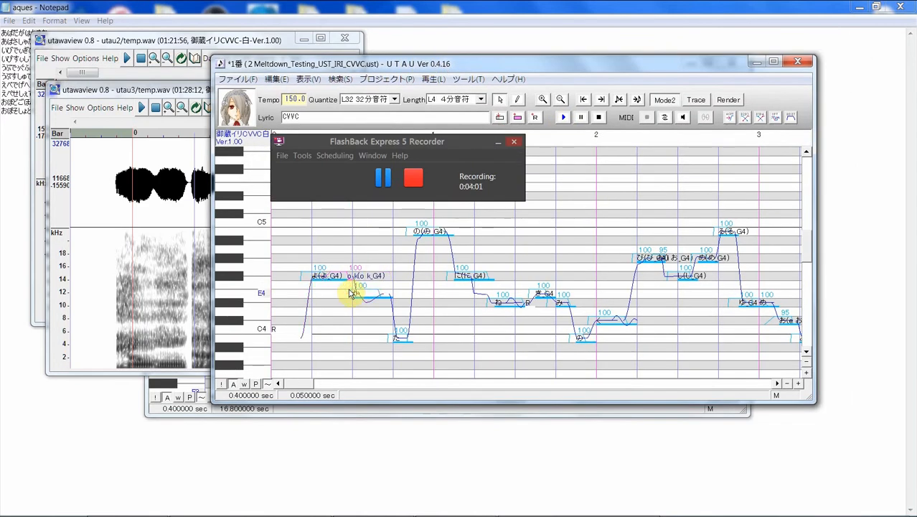
double_click(351, 293)
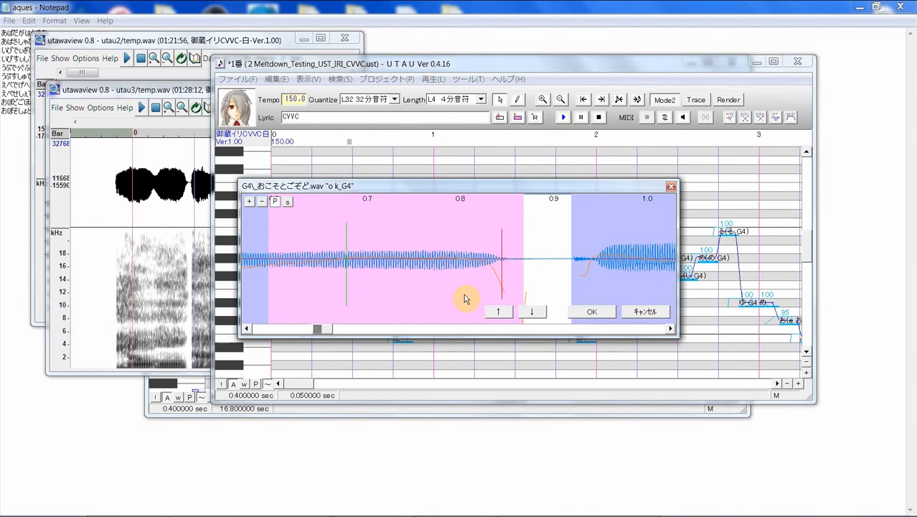
click(582, 313)
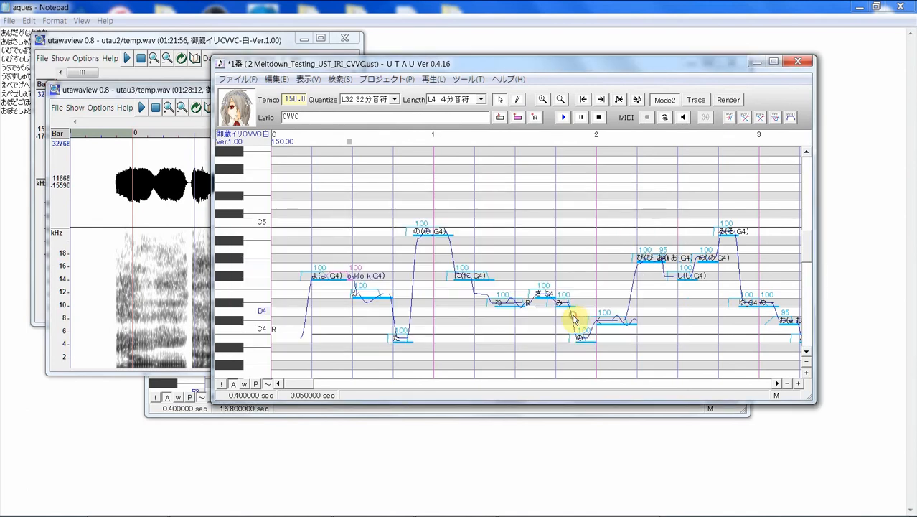
- Try a shorter "o k" note with よ lengthened to 0.3875 seconds, and play back the transition into か
click(798, 384)
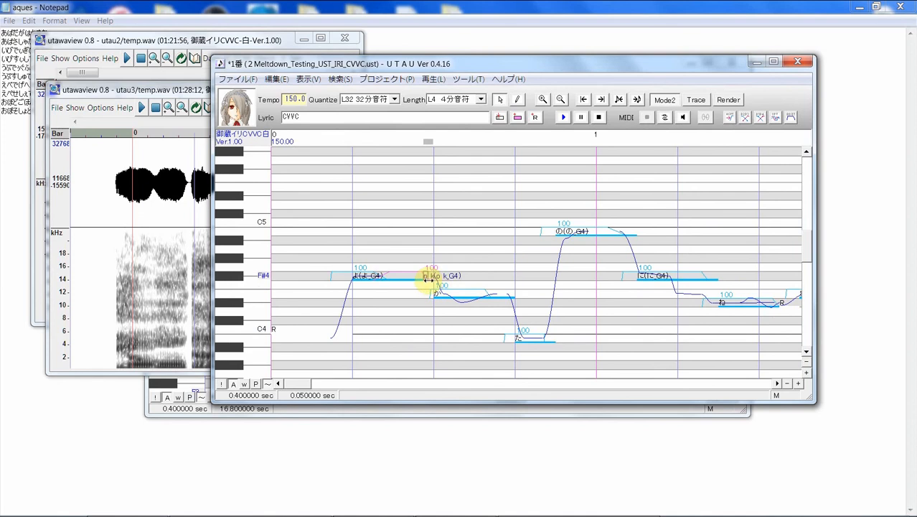
double_click(432, 277)
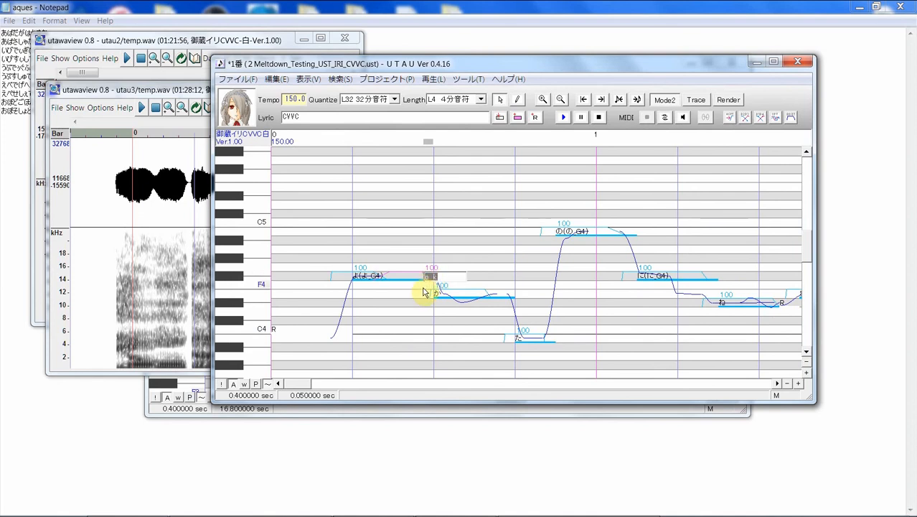
click(422, 288)
click(430, 279)
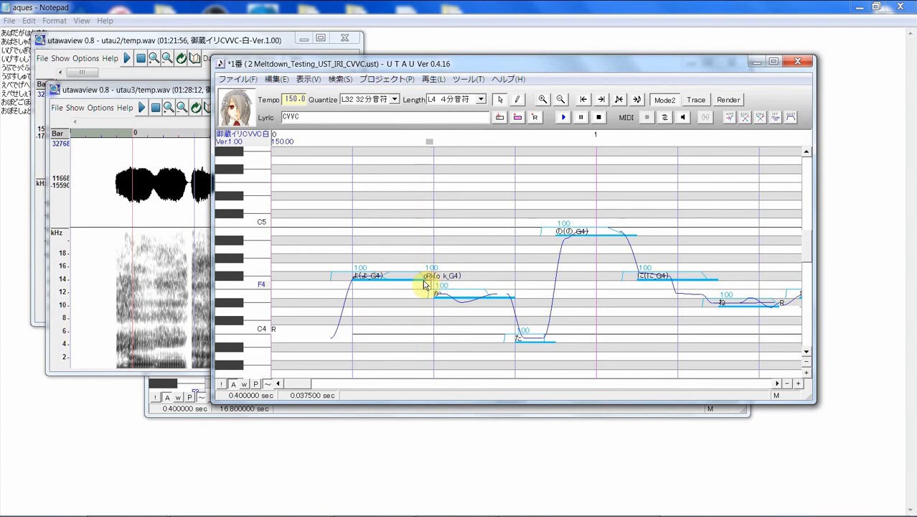
drag(425, 284, 431, 284)
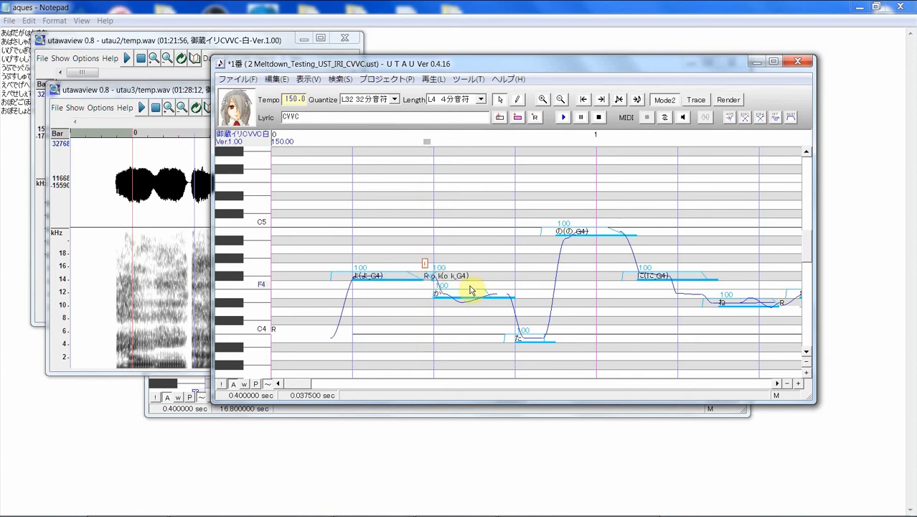
drag(422, 280, 485, 275)
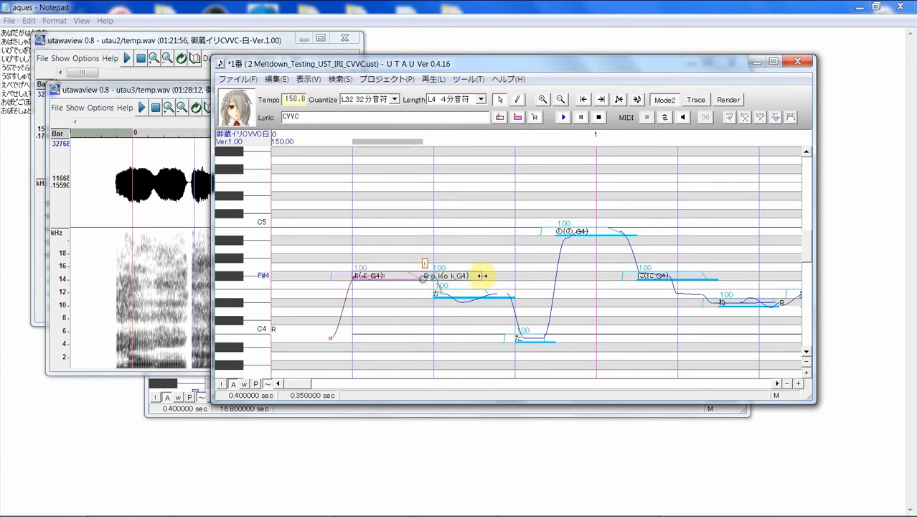
drag(397, 306, 460, 296)
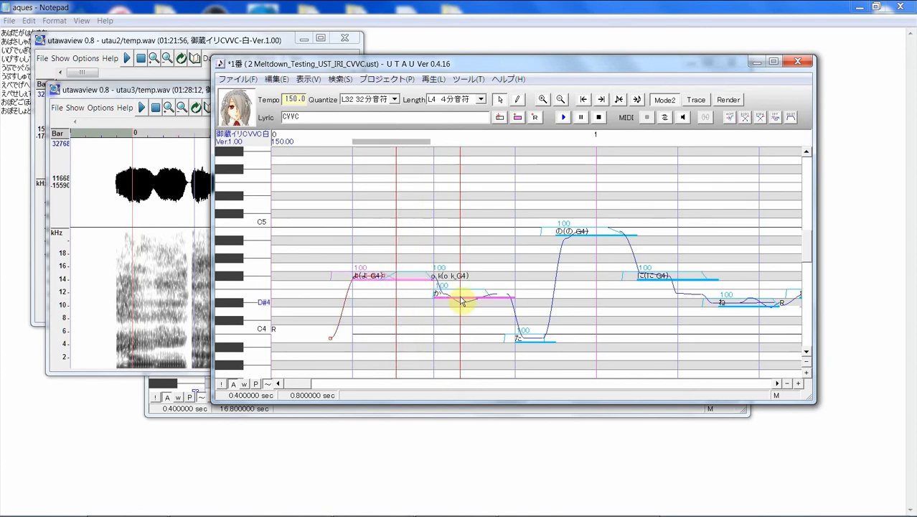
click(562, 117)
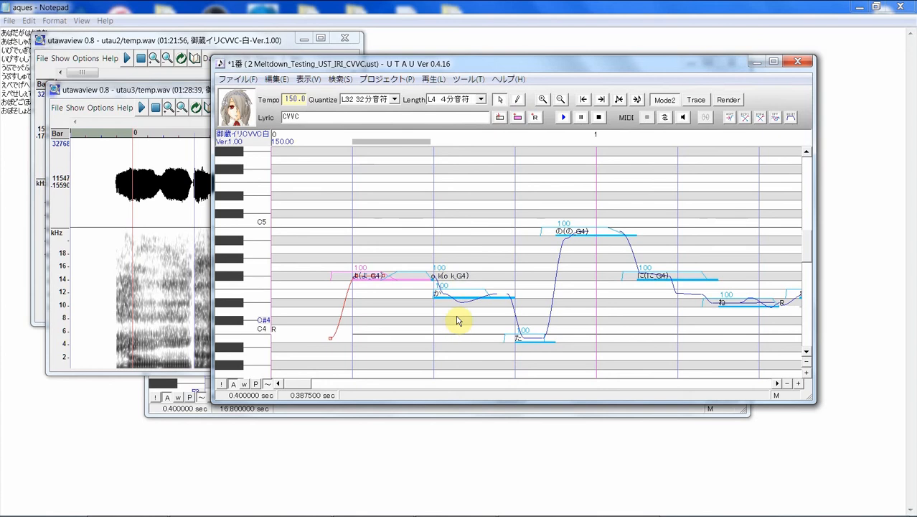
- Shorten the よ note to 0.300 seconds, leaving a rest between it and the "o k" note
double_click(429, 278)
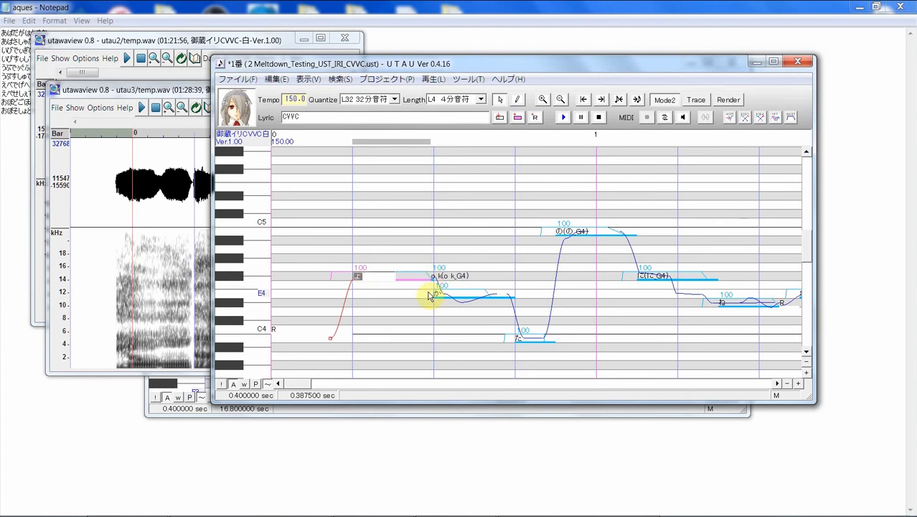
key(Return)
click(428, 280)
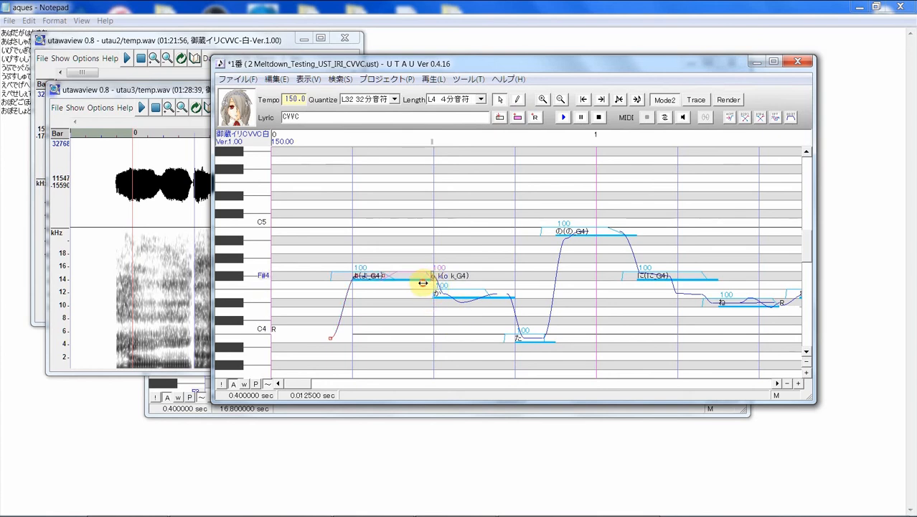
click(425, 277)
drag(429, 280, 418, 281)
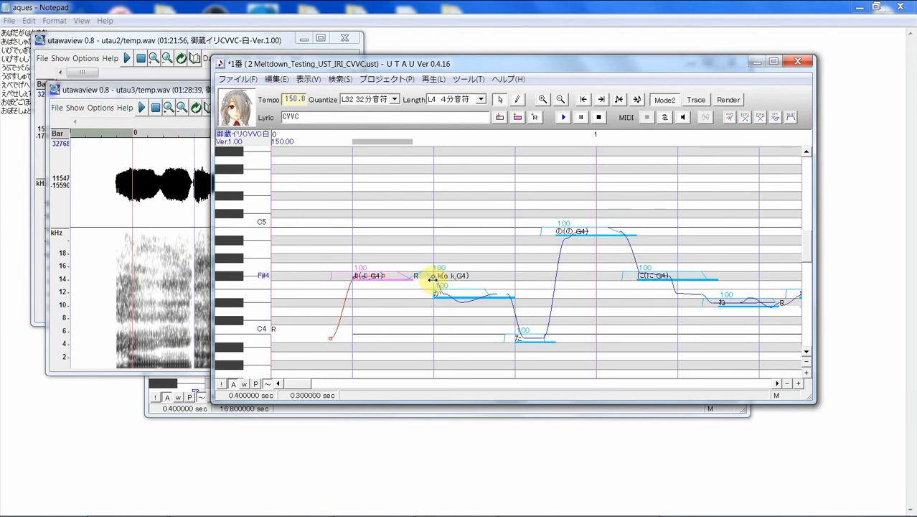
- Undo the trial length changes so that the よ note is 0.350 seconds long and directly followed by "o k"
click(433, 279)
drag(434, 281, 436, 280)
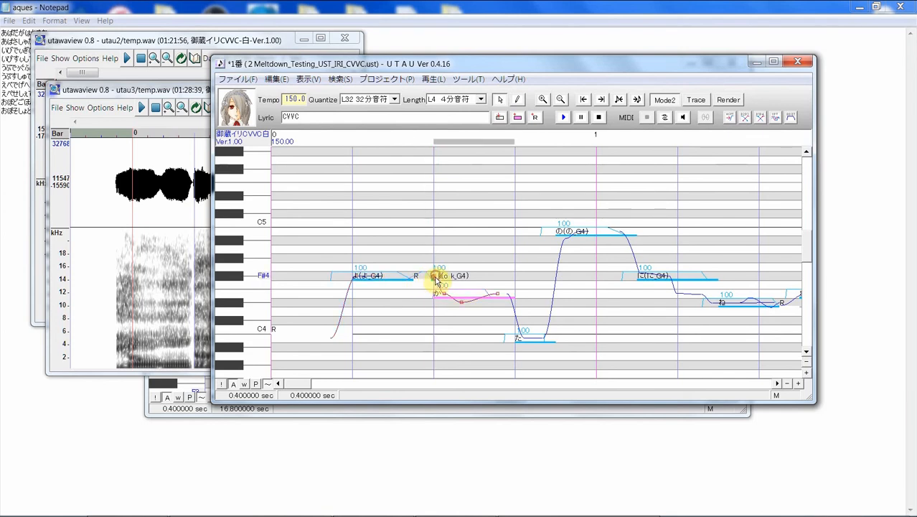
click(435, 288)
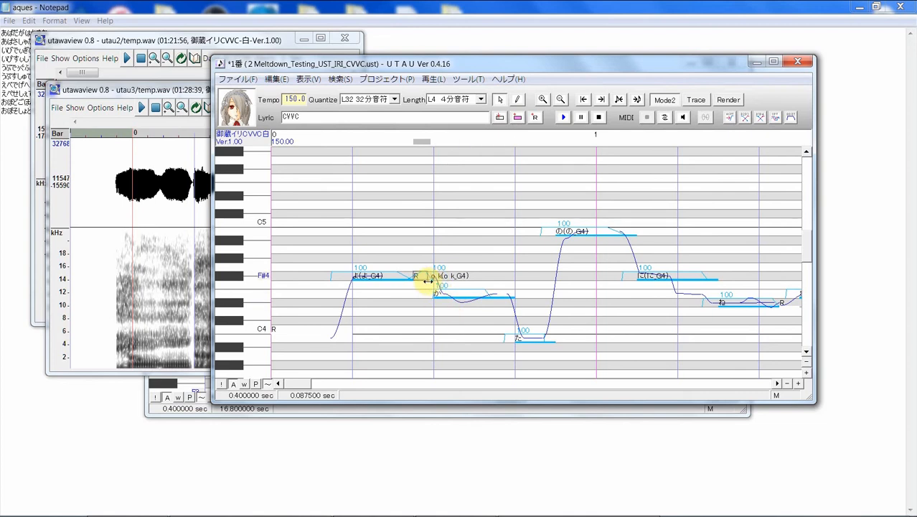
drag(422, 281, 453, 290)
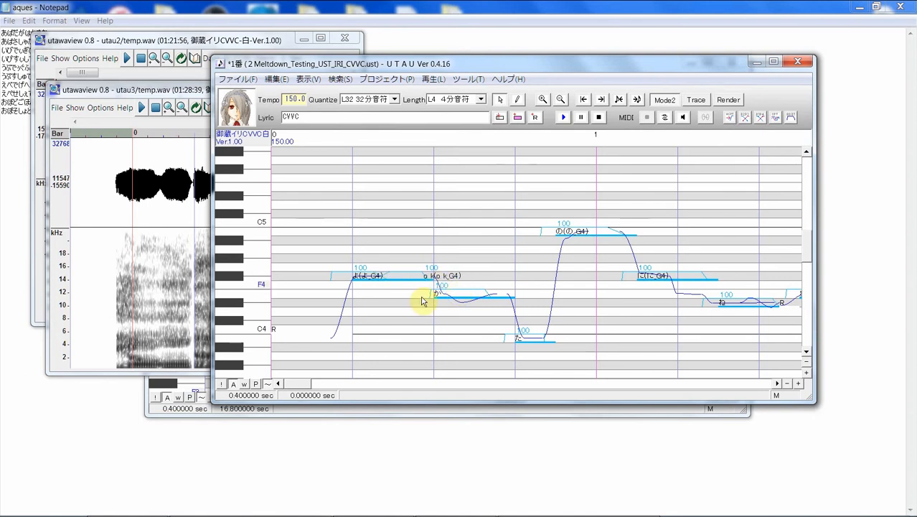
click(415, 309)
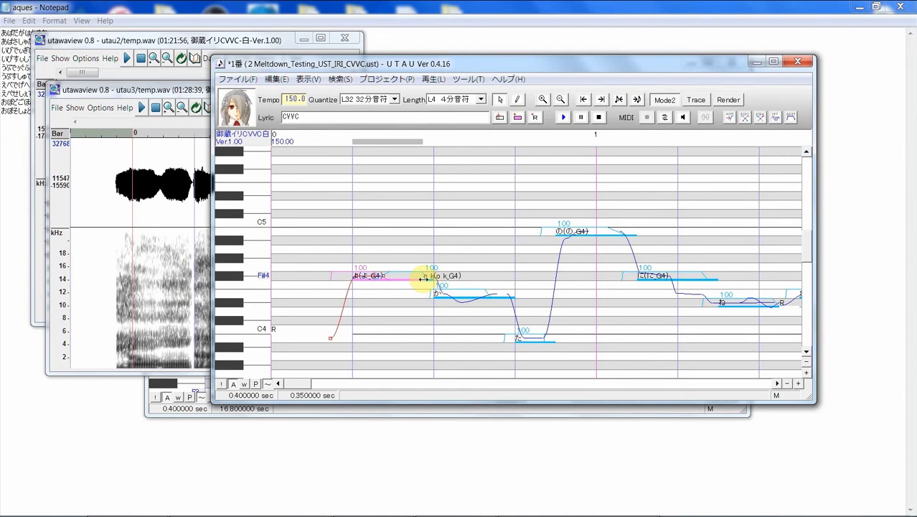
- Shorten the よ note to 0.300 seconds and lengthen the following "o k" note to 0.100 seconds, closing the gap before か
drag(414, 281, 415, 285)
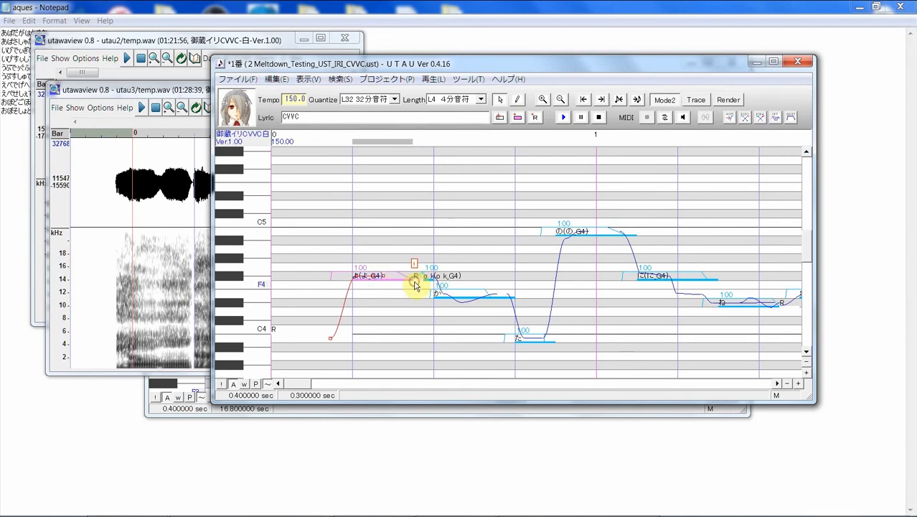
click(417, 278)
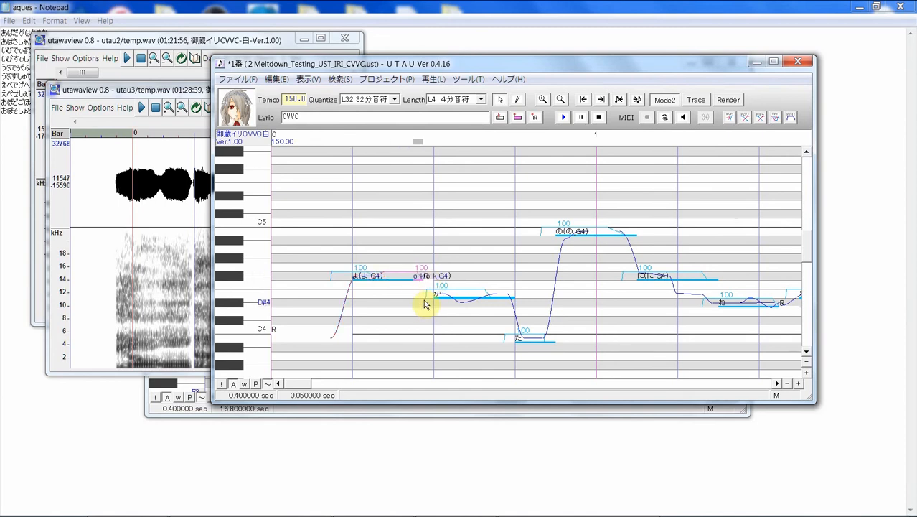
click(426, 287)
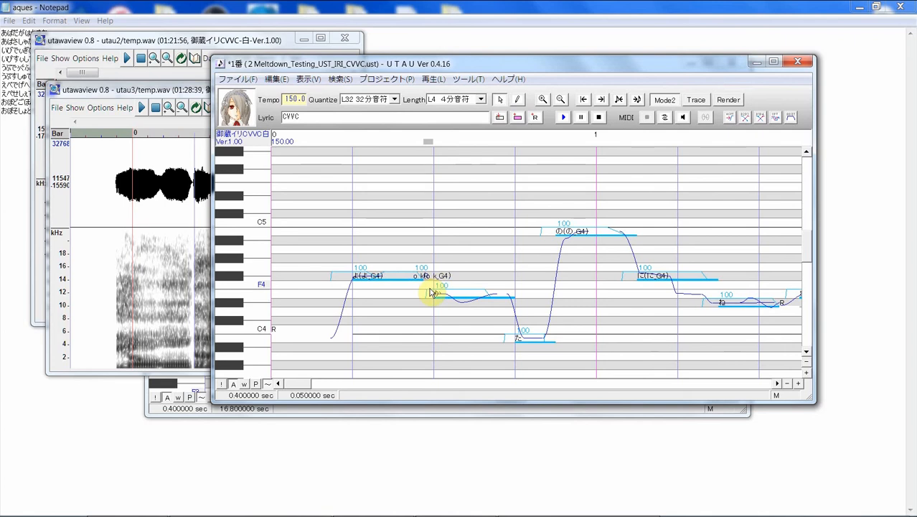
key(ctrl+z)
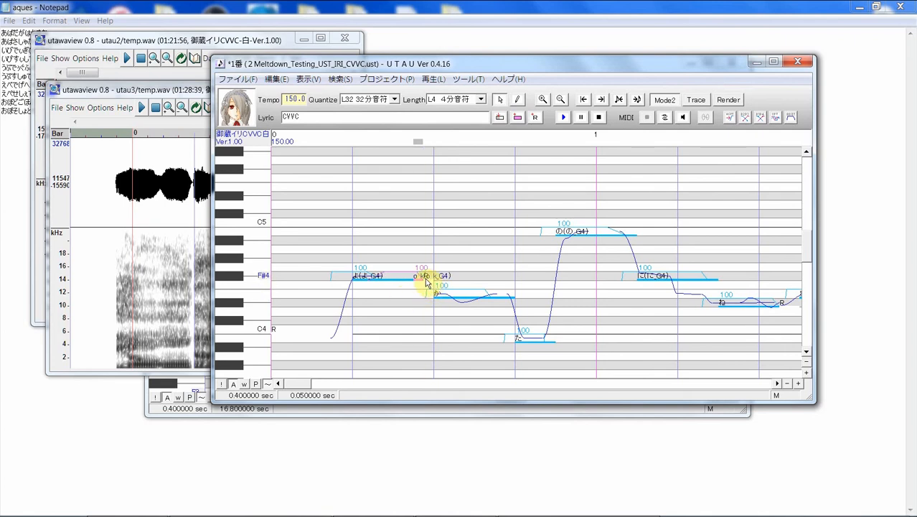
click(423, 280)
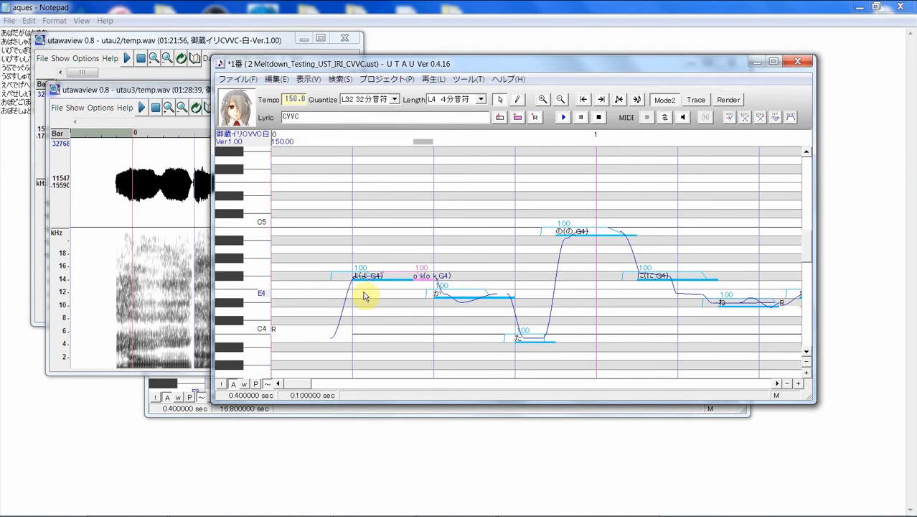
- Play back the よ, "o k" and か notes with the 0.100-second transition
drag(364, 292, 479, 269)
click(562, 120)
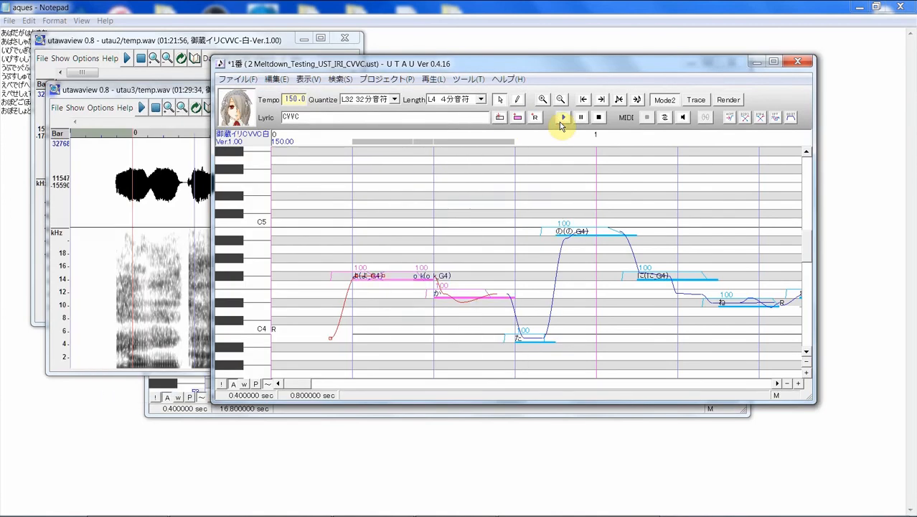
click(422, 319)
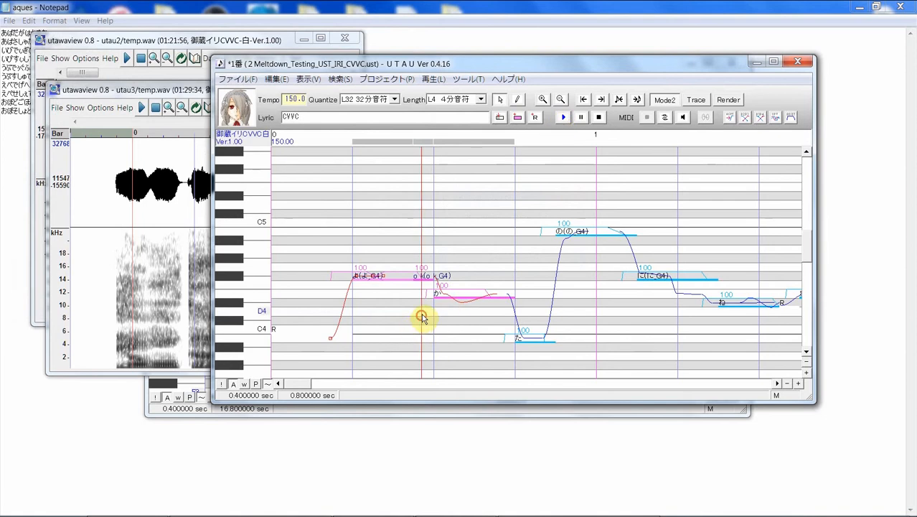
- Lower the intensity of the "o k" note to 83
click(423, 273)
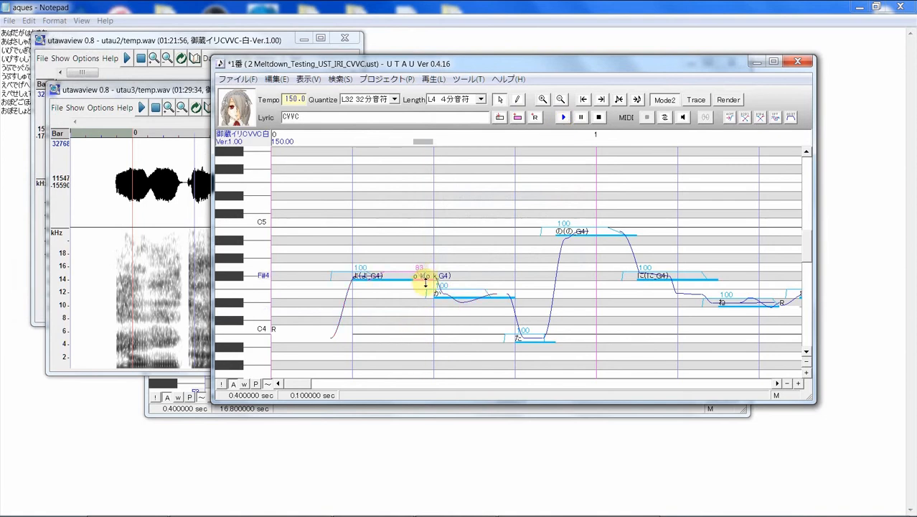
click(399, 302)
click(380, 275)
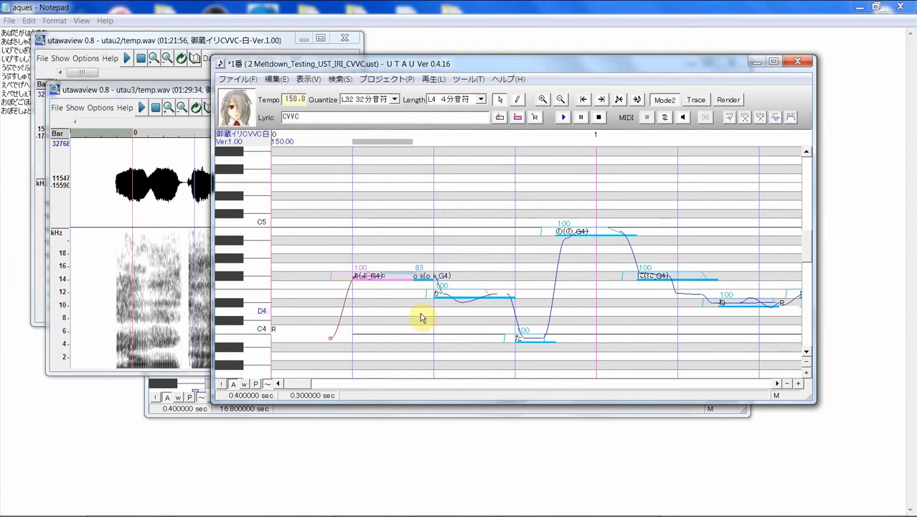
mouse_move(422, 318)
mouse_down()
mouse_move(409, 317)
mouse_move(430, 311)
mouse_move(408, 318)
mouse_up()
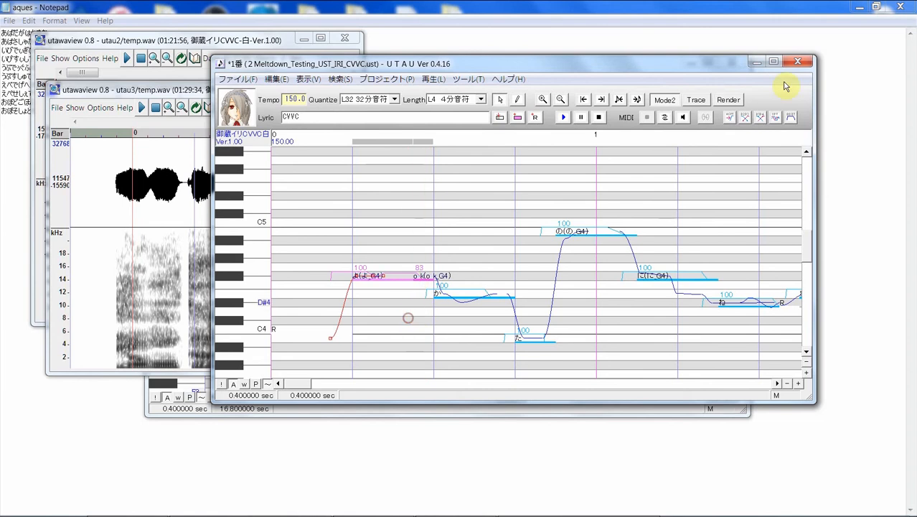
- Play back よ, "o k" and か at the reduced intensity and bring their rendered utau3 waveform into view
drag(381, 237, 507, 243)
click(565, 117)
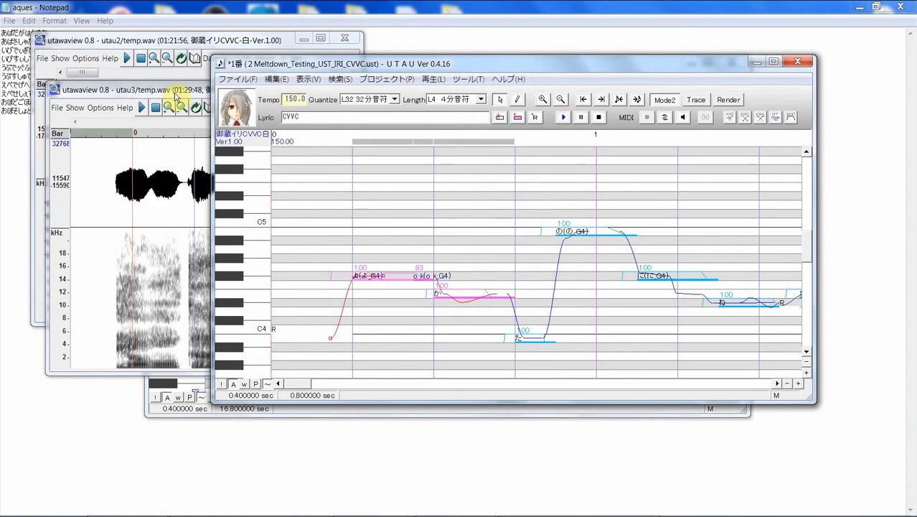
drag(177, 93, 318, 118)
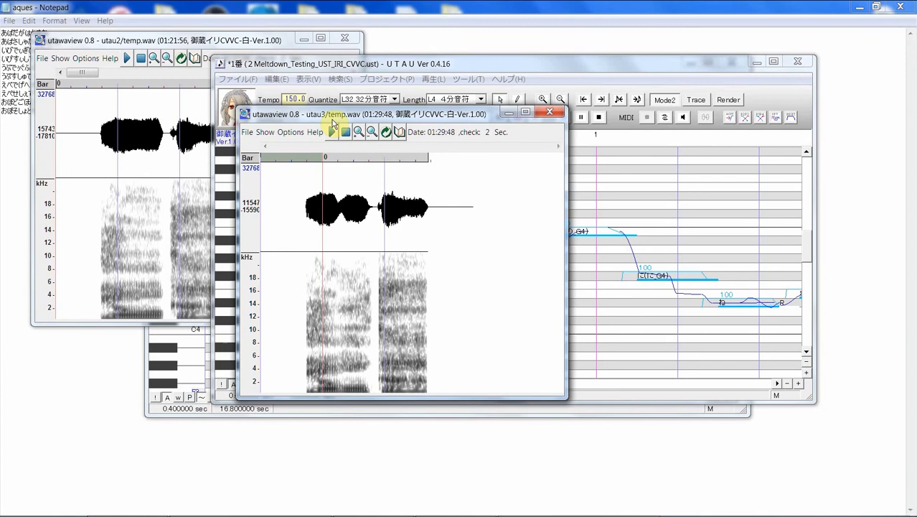
drag(332, 121, 255, 126)
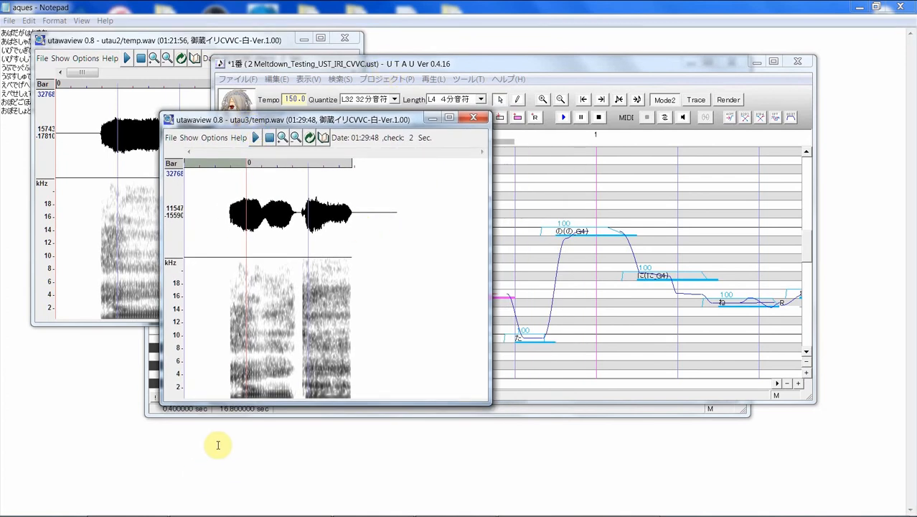
- Switch to the CV version of the UST, play back its opening よ and か notes, and bring up their waveform
click(229, 415)
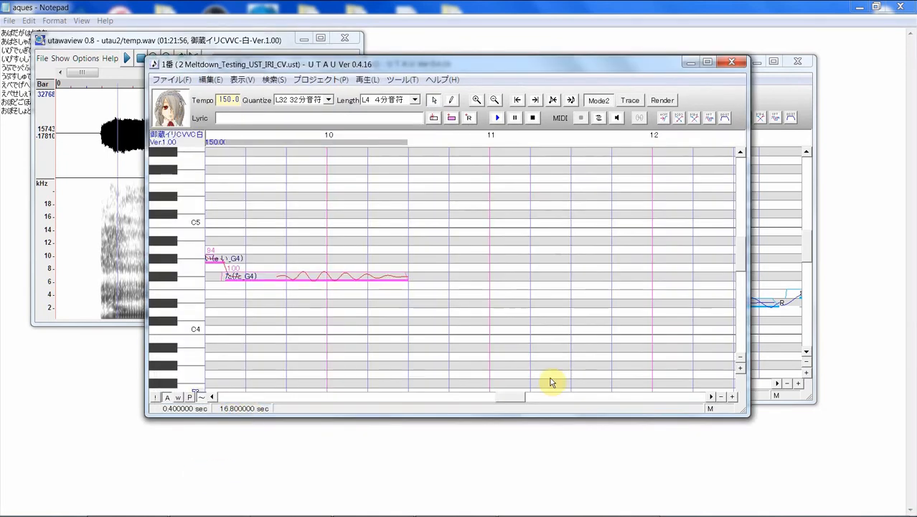
mouse_move(521, 403)
mouse_down()
mouse_move(259, 404)
mouse_move(206, 385)
mouse_up()
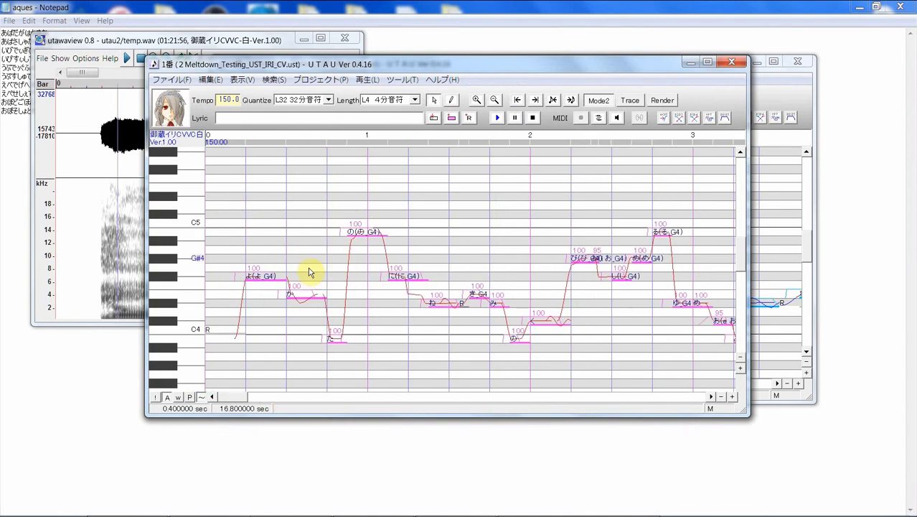
drag(258, 306, 310, 296)
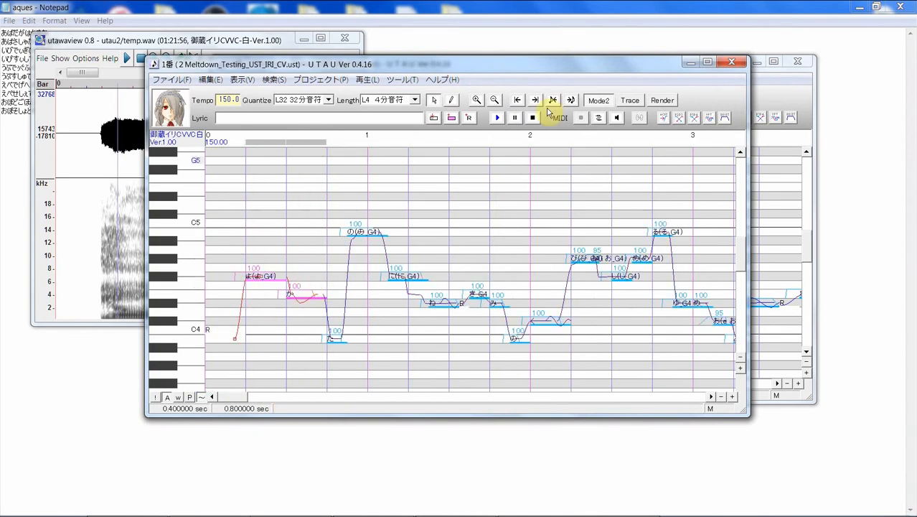
click(497, 118)
click(235, 36)
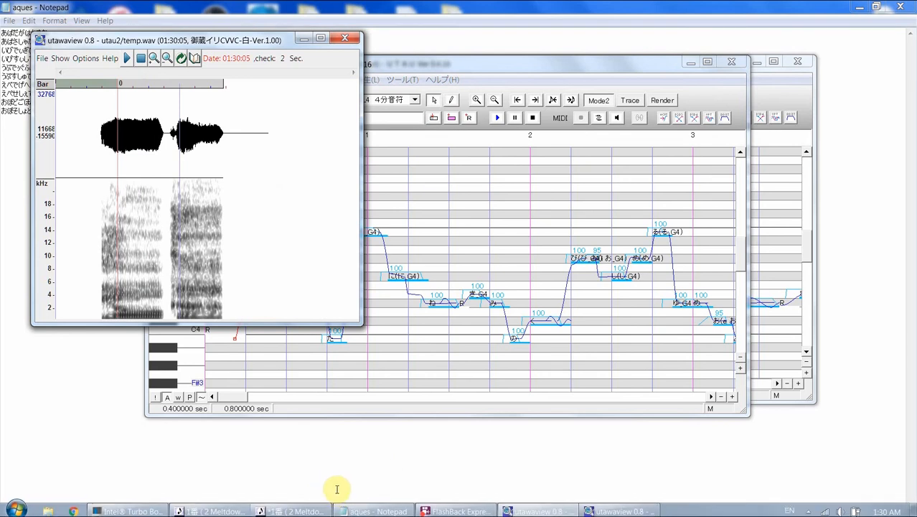
- Place the CVVC waveform beside the CV waveform and mark the stretch leading into か with a box
click(614, 507)
drag(305, 122, 457, 43)
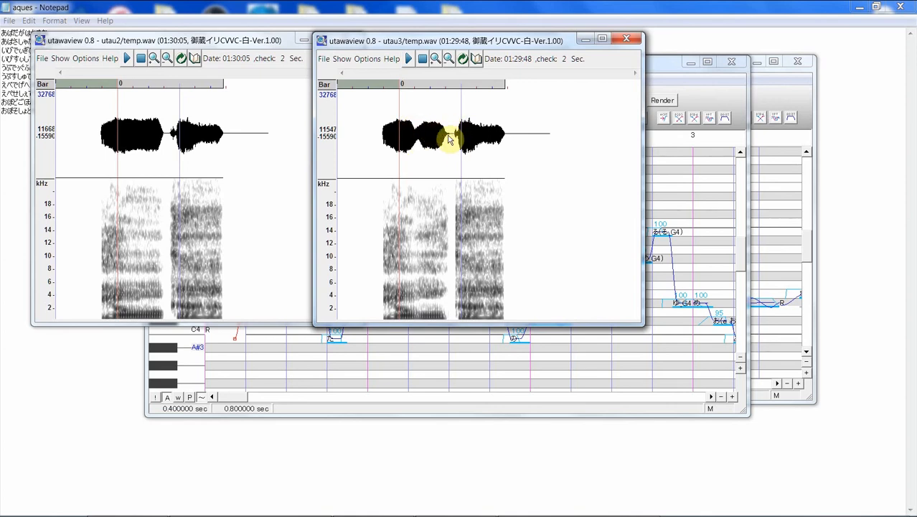
drag(420, 115, 460, 150)
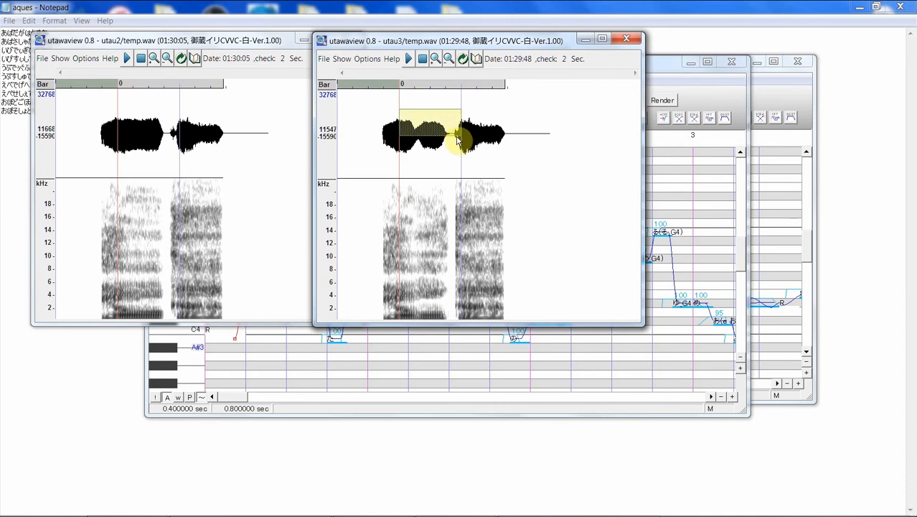
right_click(440, 140)
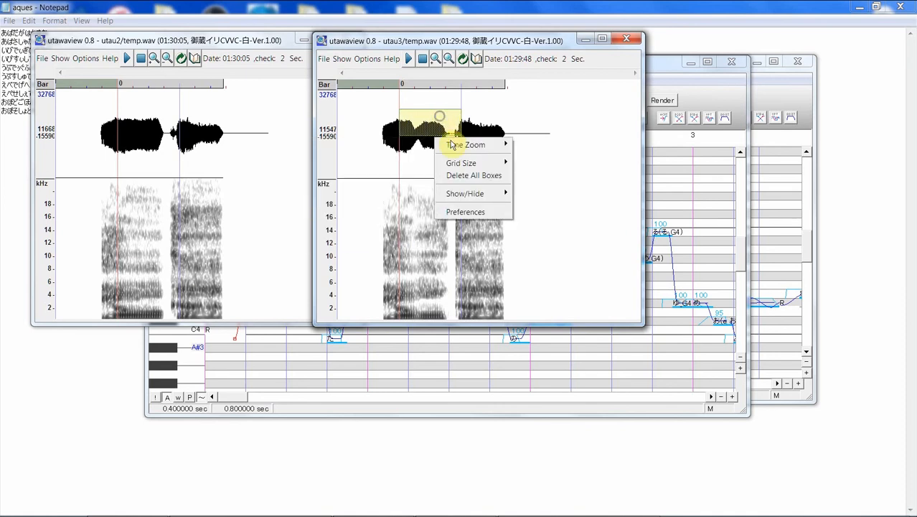
mouse_move(463, 165)
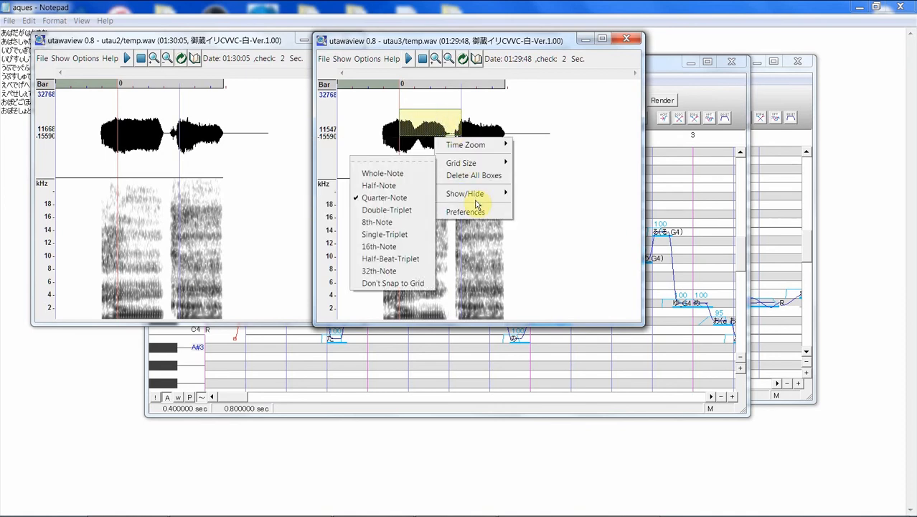
click(423, 99)
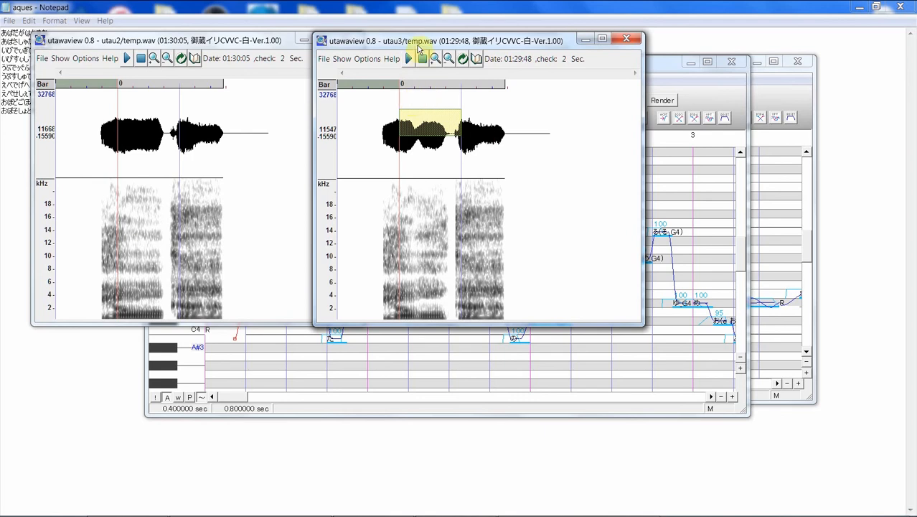
- Compare the transition from よ into か in the CV and CVVC waveforms, moving the highlight box over individual parts
click(419, 122)
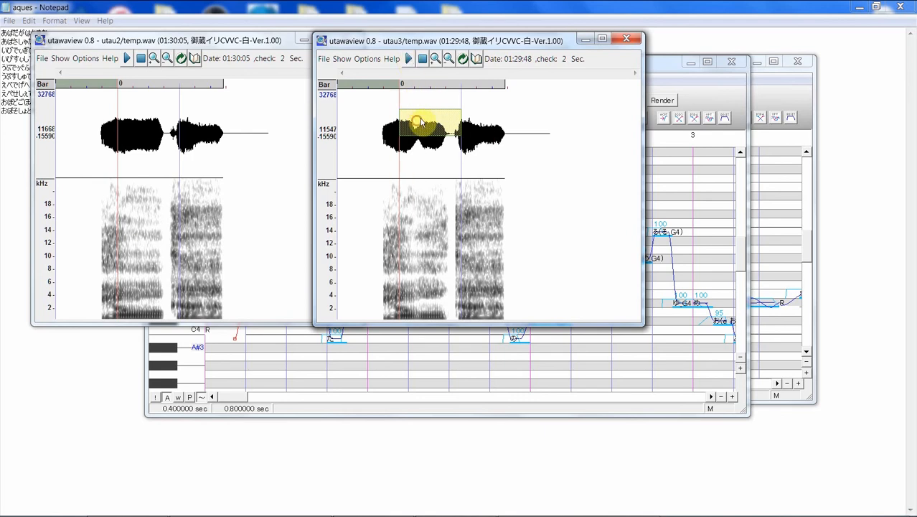
click(448, 134)
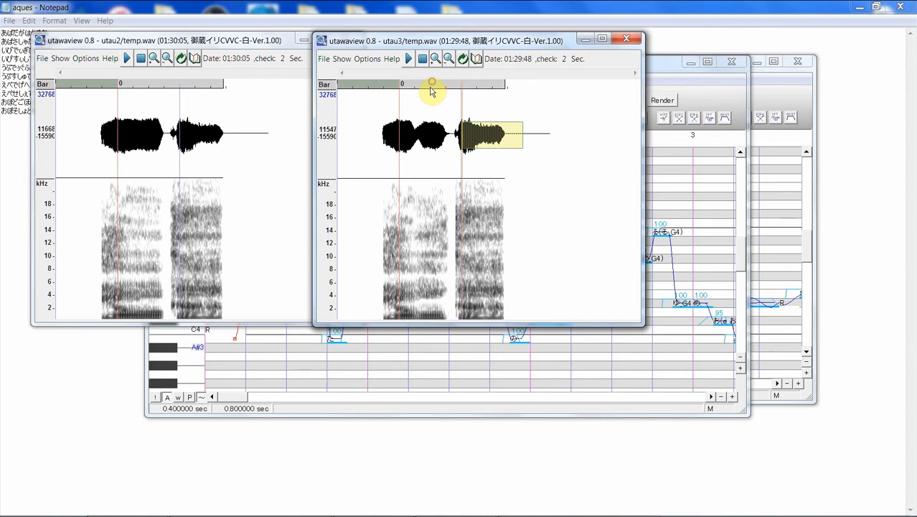
click(430, 134)
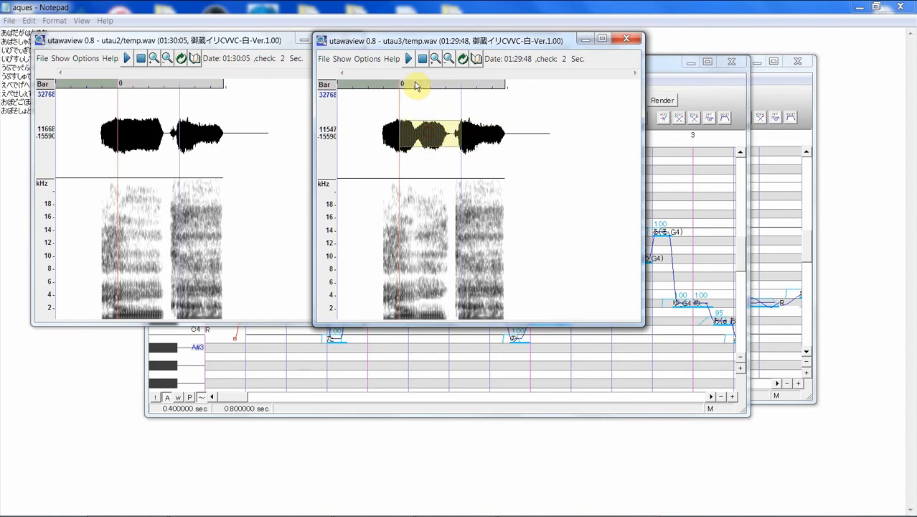
click(449, 128)
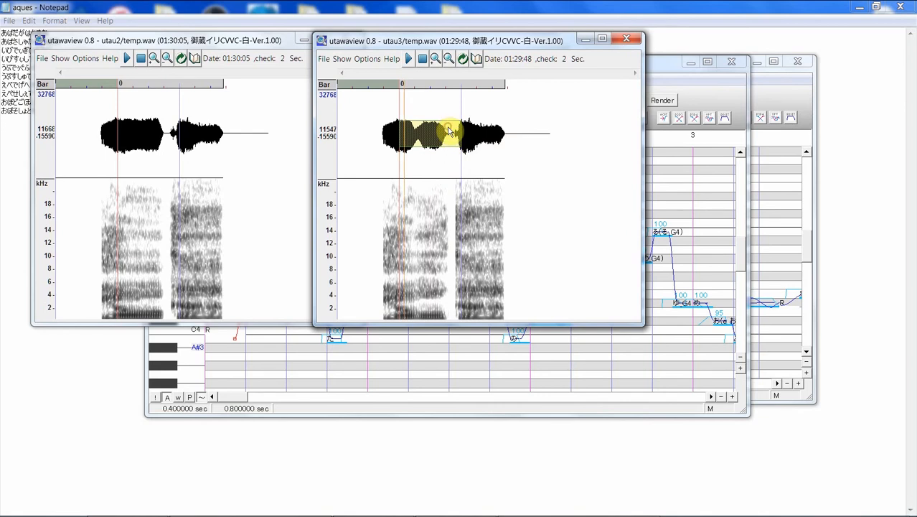
click(455, 139)
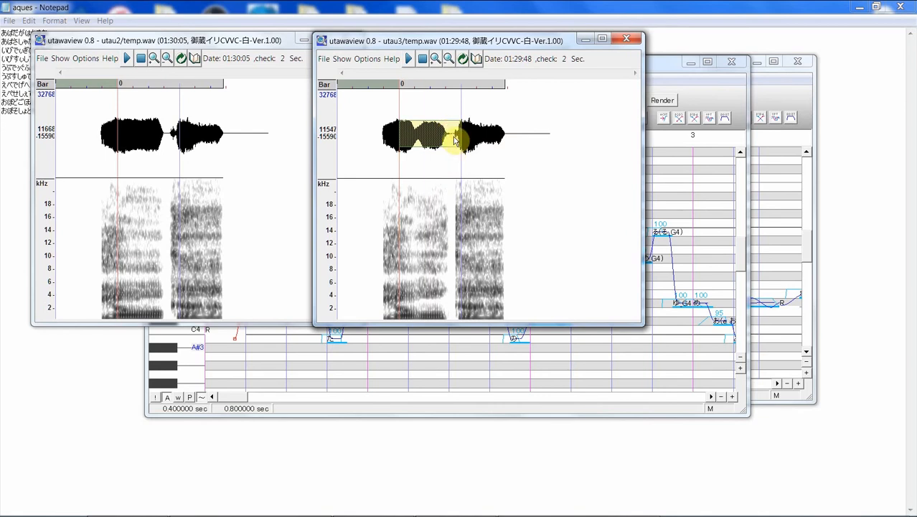
click(153, 130)
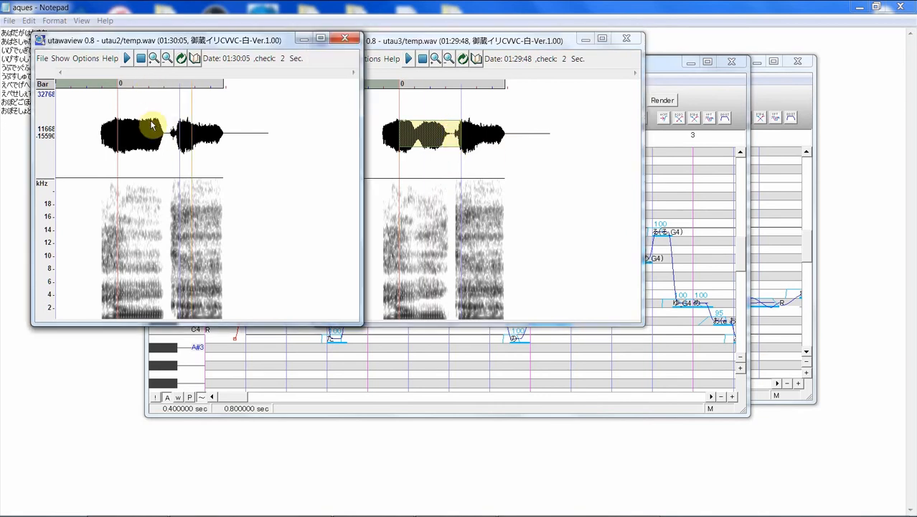
click(151, 84)
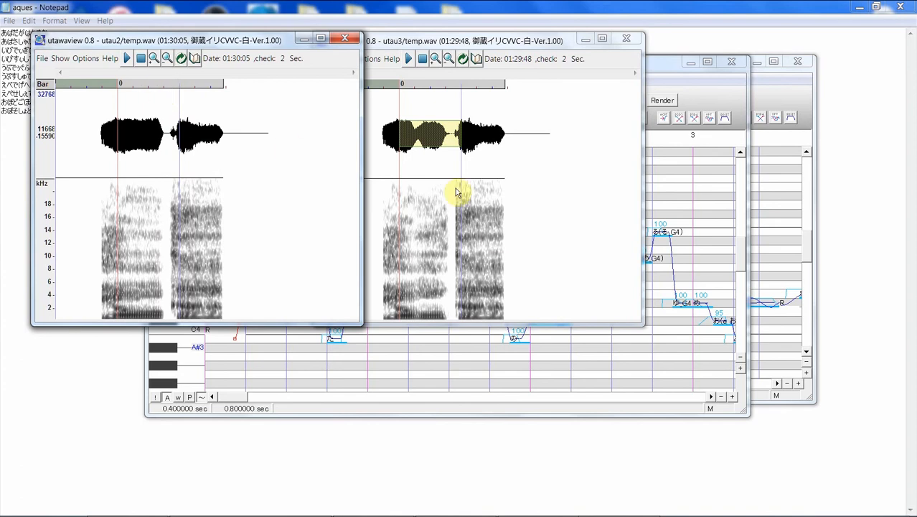
click(425, 142)
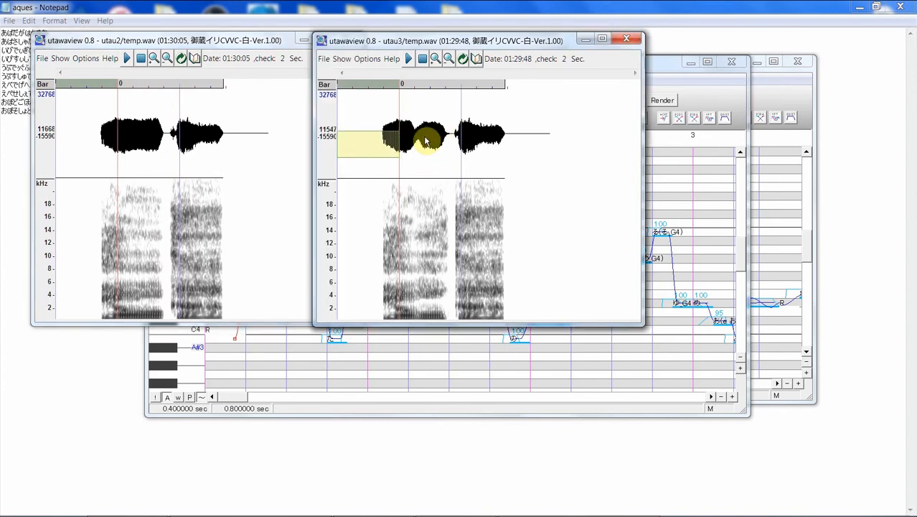
- Return to the CVVC version of the UST and play back the selected よ, "o k" and か notes again
click(655, 67)
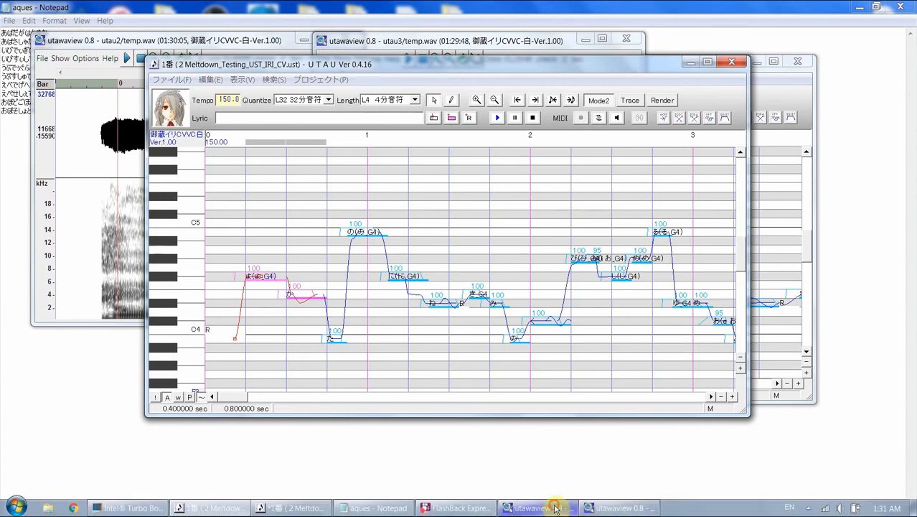
click(553, 505)
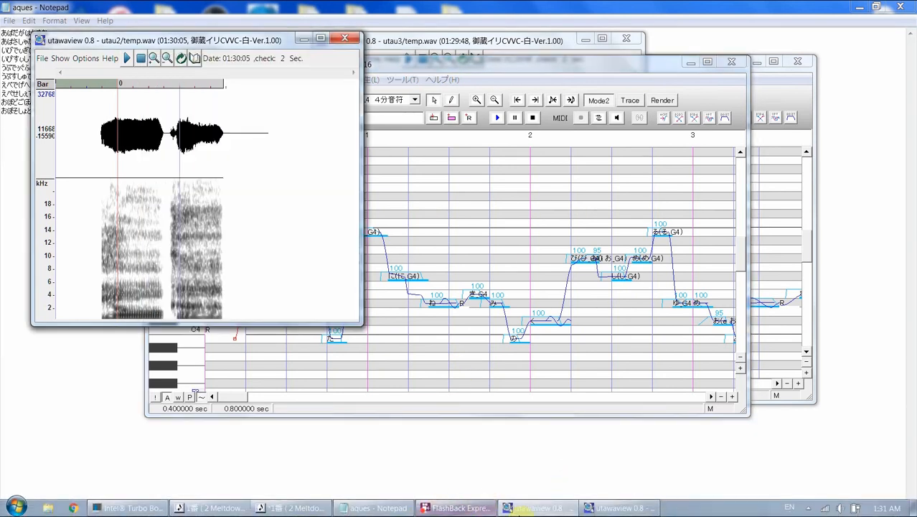
click(268, 512)
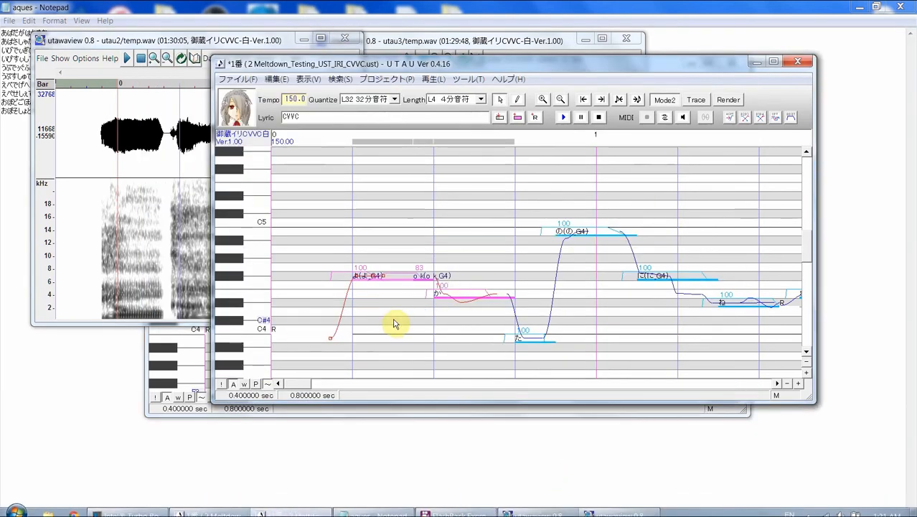
click(563, 117)
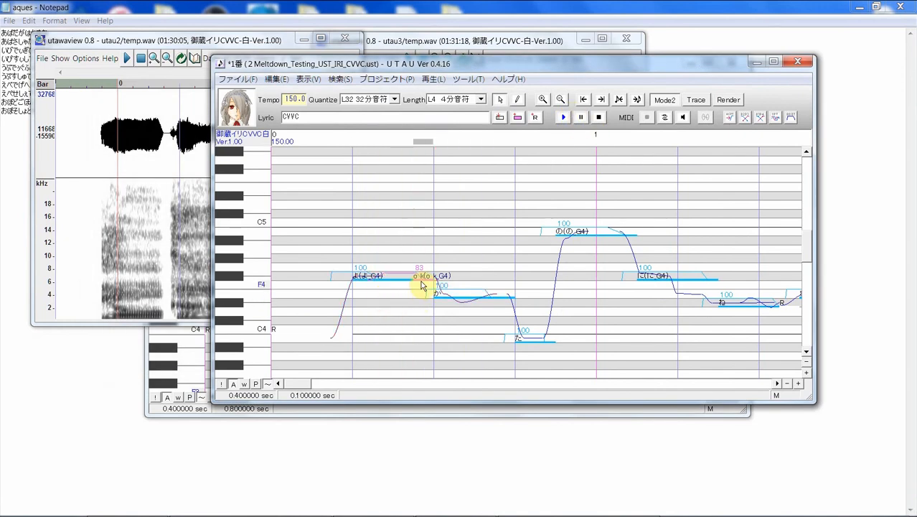
- Shift the second envelope point of the "o k" note earlier, with p2 at 75 and v2 at 99
right_click(422, 282)
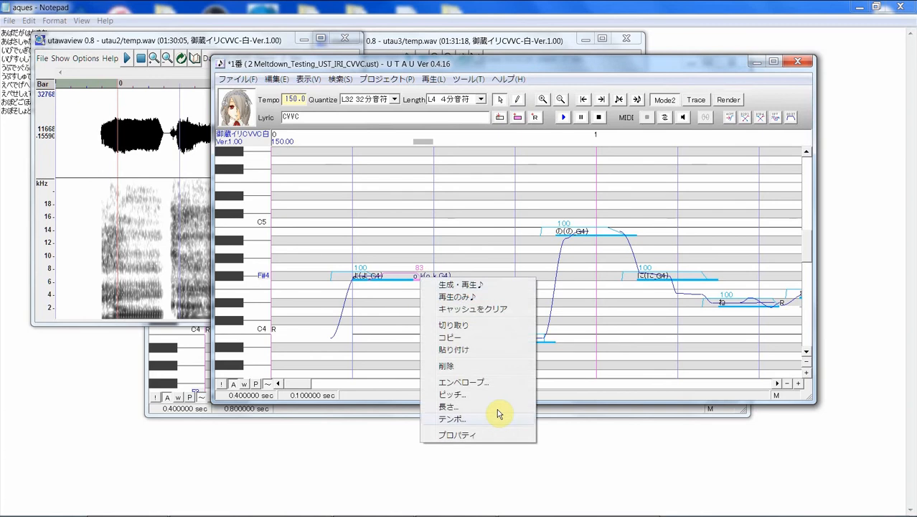
click(493, 389)
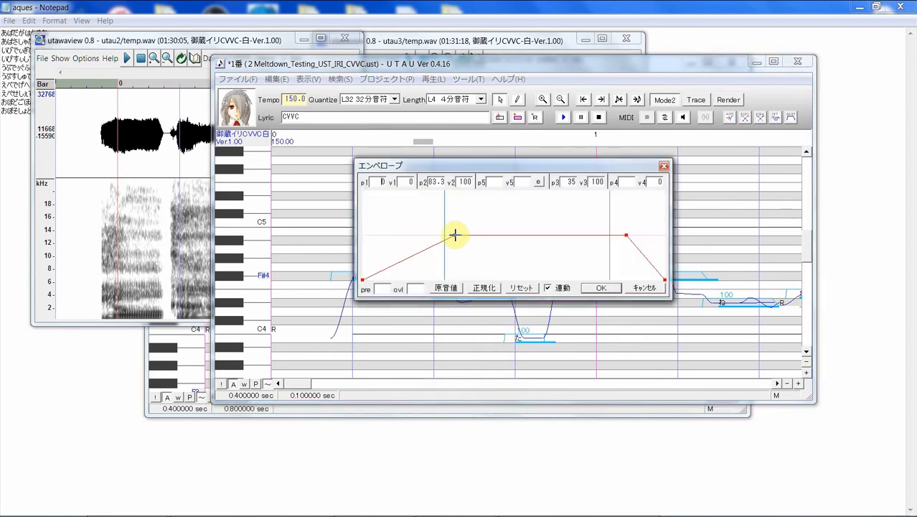
drag(454, 235, 445, 235)
click(599, 288)
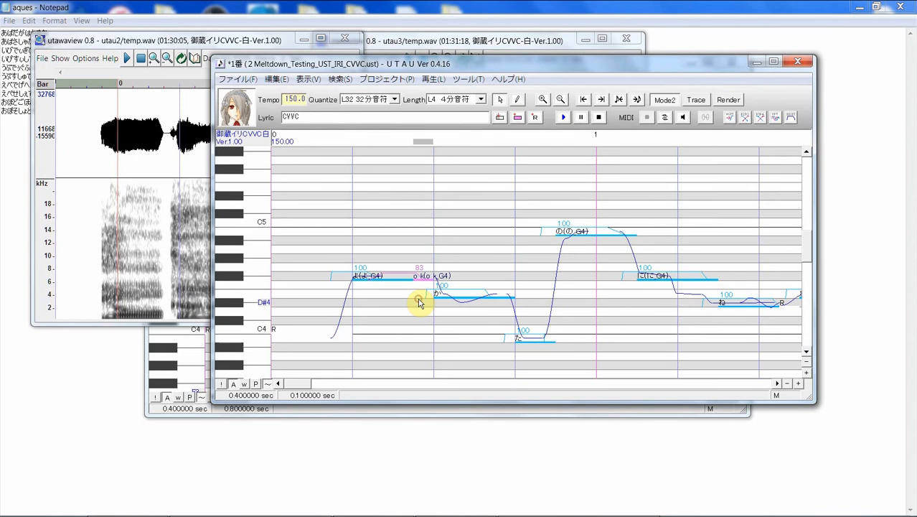
- Raise the end point of the よ note's envelope to a v4 of about 80
click(375, 279)
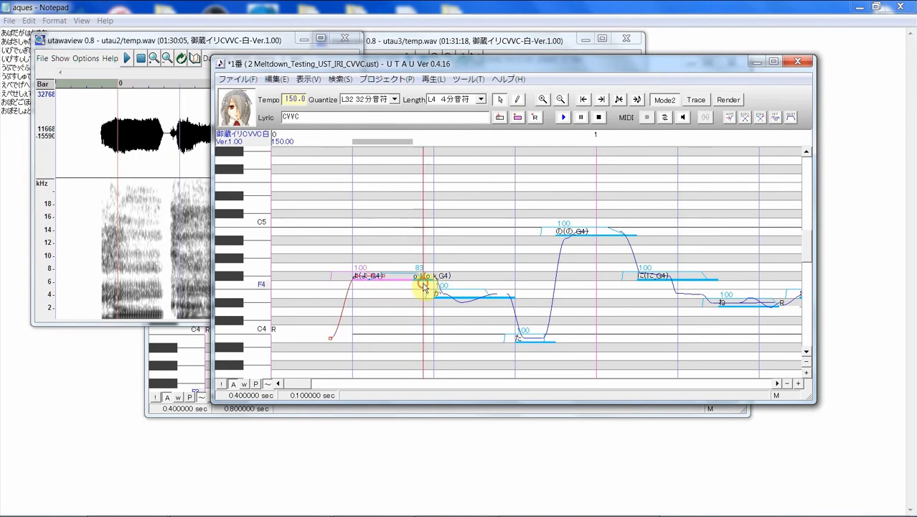
right_click(408, 281)
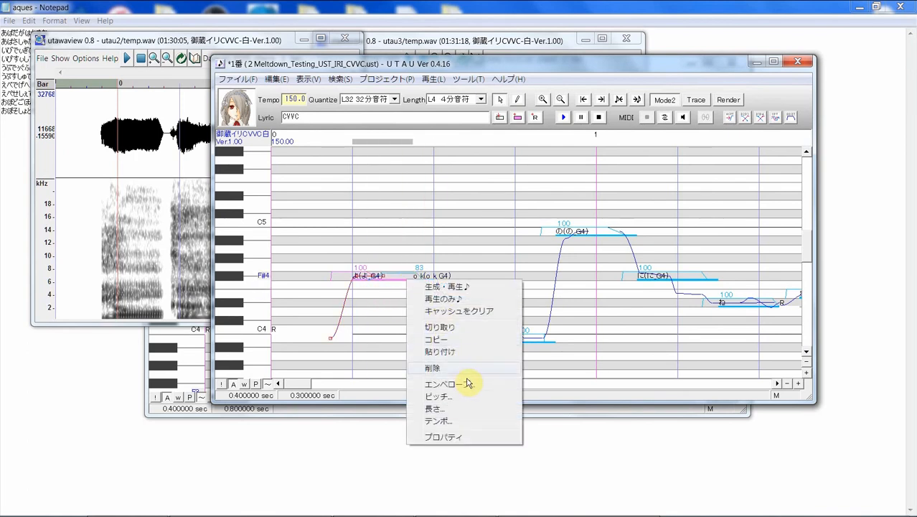
click(468, 383)
drag(664, 279, 679, 249)
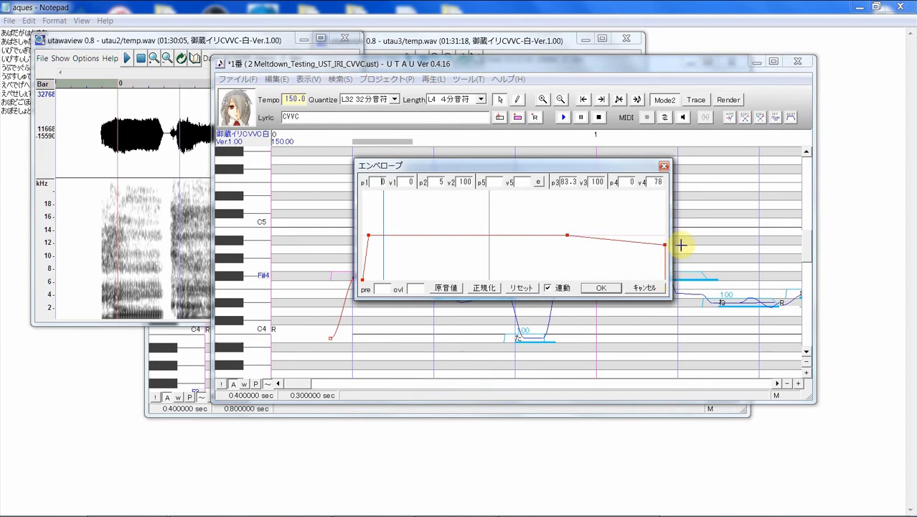
click(600, 287)
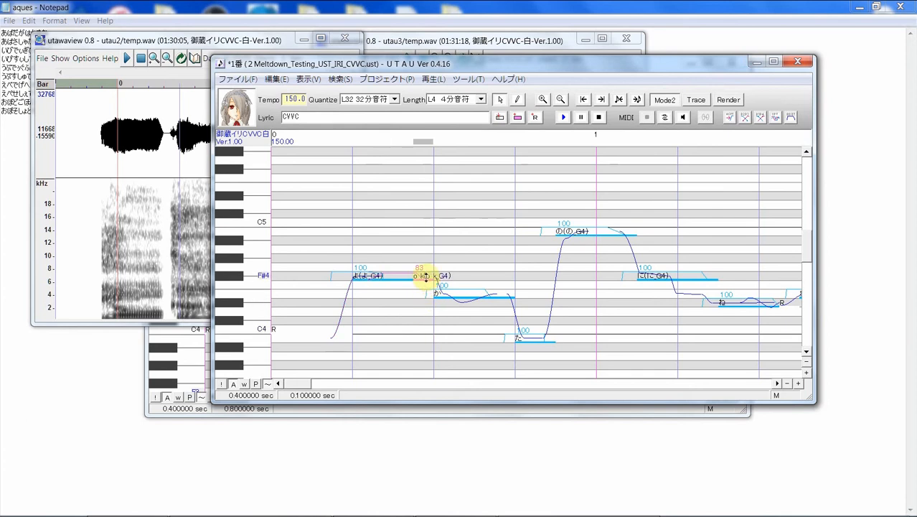
- Reshape the "o k" note's envelope, raising v1 to 94 and lowering v3 to 72
right_click(425, 279)
click(521, 385)
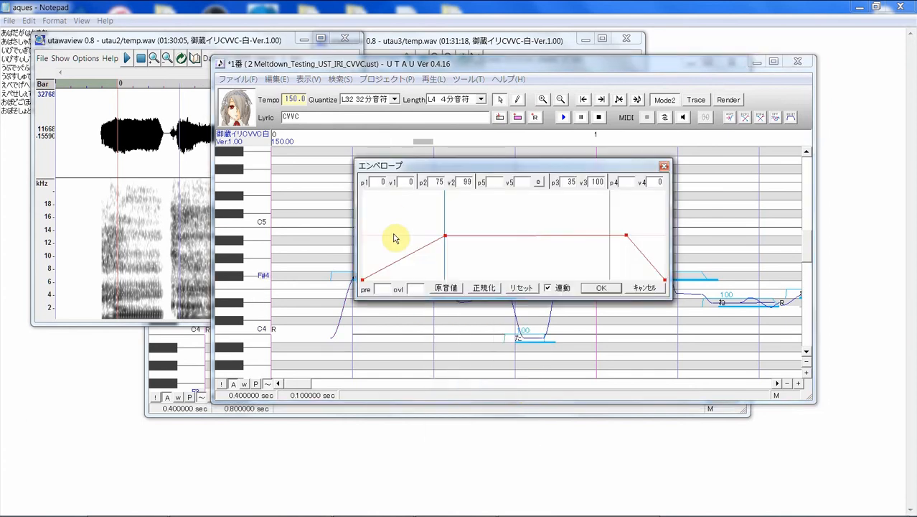
drag(363, 280, 358, 242)
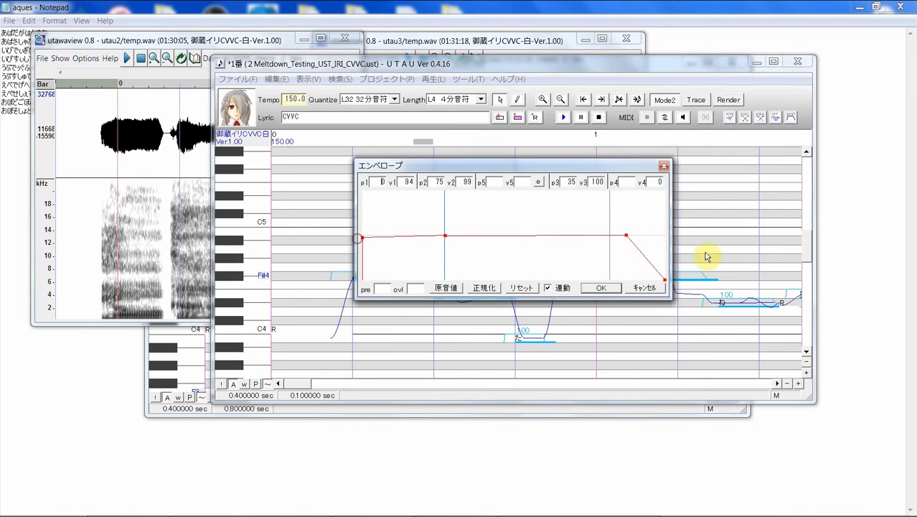
drag(626, 236, 625, 252)
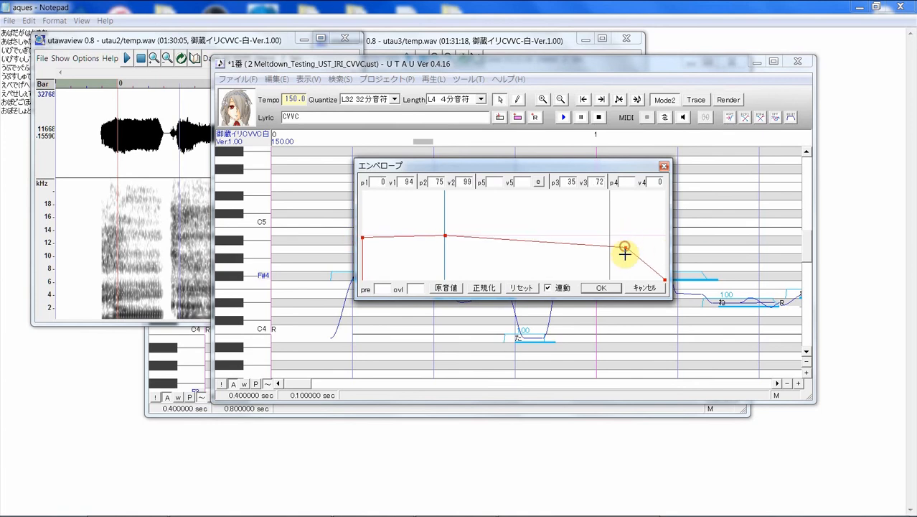
click(613, 288)
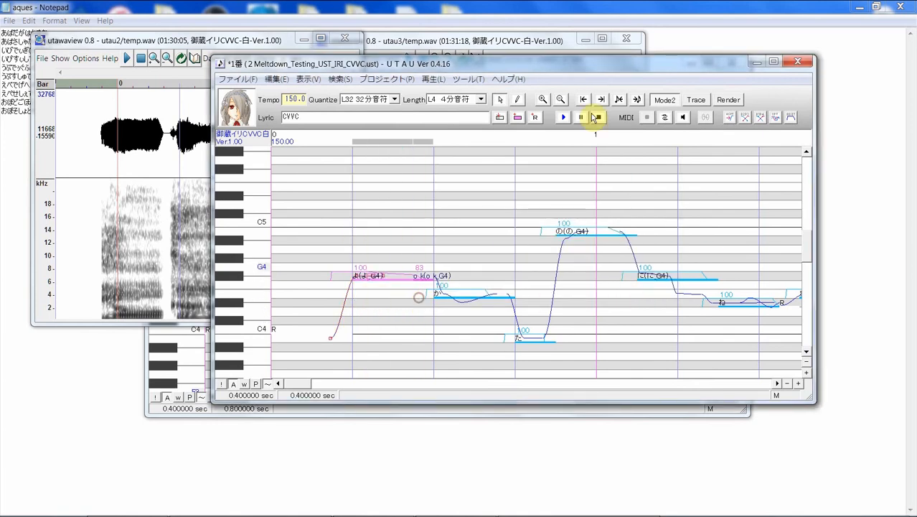
- Play back the よ and "o k" notes, check their waveform, and return to the CVVC UST
click(562, 117)
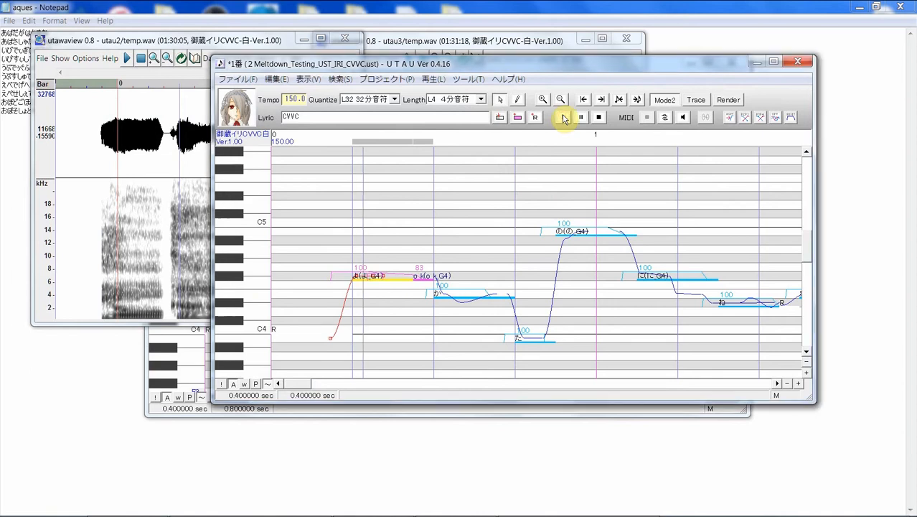
click(516, 36)
click(416, 119)
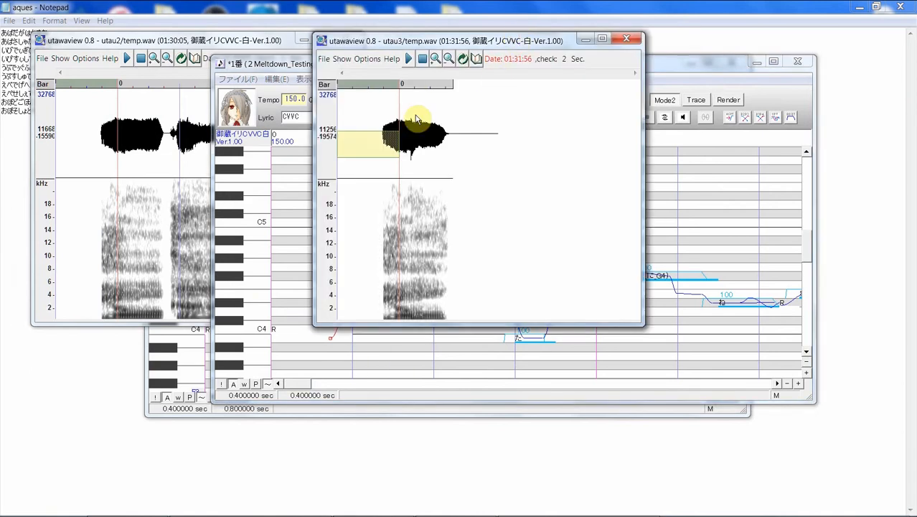
click(655, 67)
- Lower the end point of the よ note's envelope to a v4 of 57
click(404, 305)
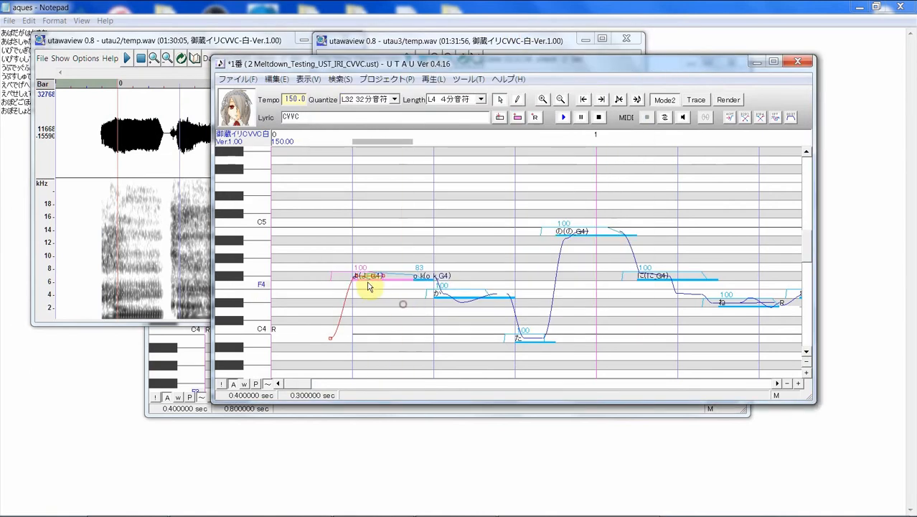
click(417, 284)
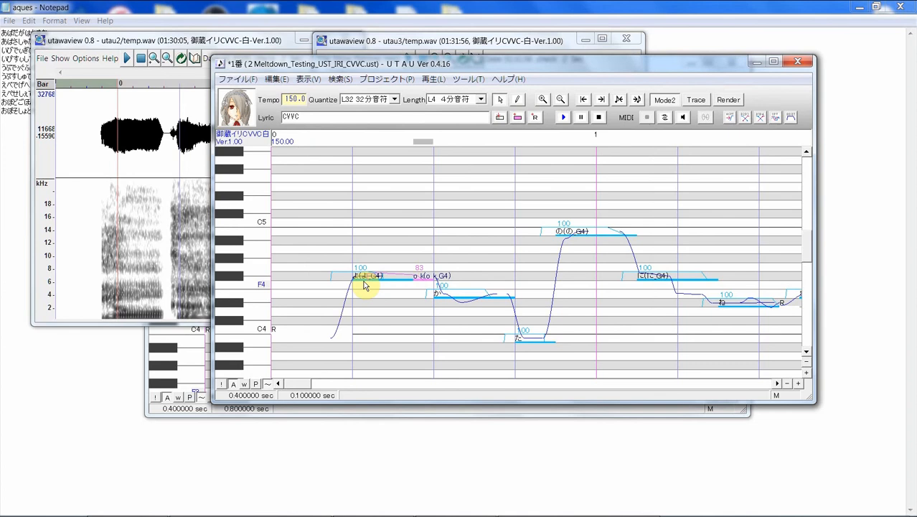
right_click(357, 276)
click(399, 380)
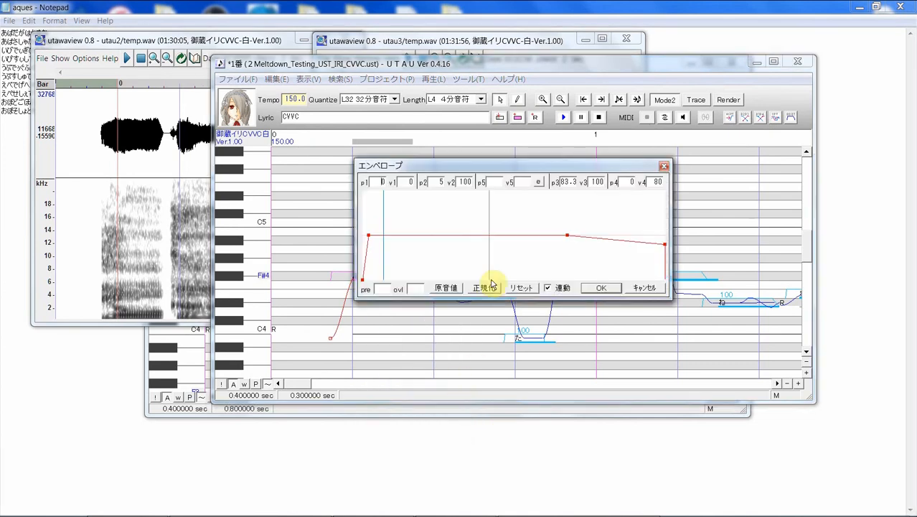
drag(664, 245, 666, 253)
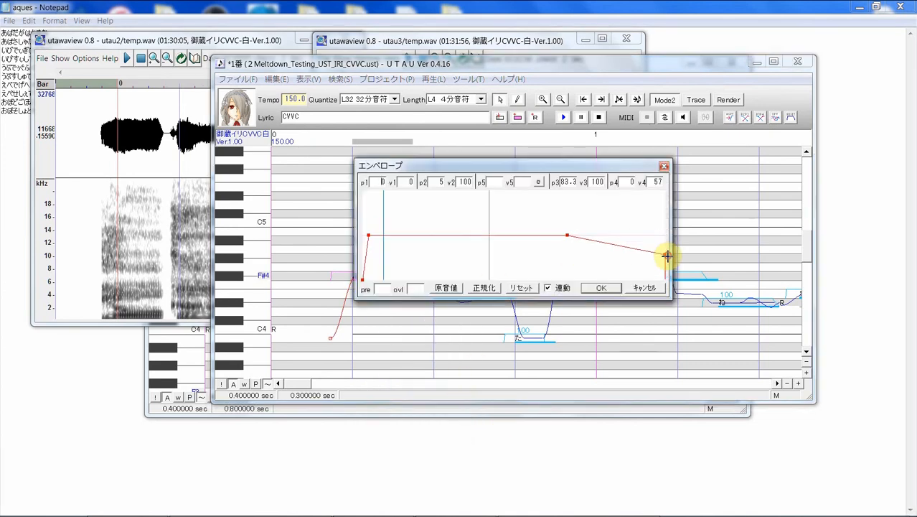
click(588, 288)
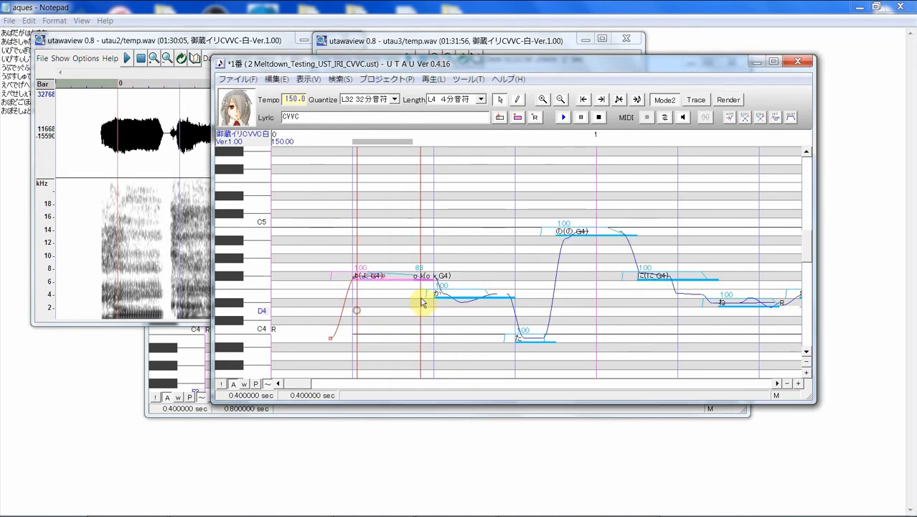
- Play back よ and "o k", place the waveform window beside the UST notes, and play them again
click(563, 119)
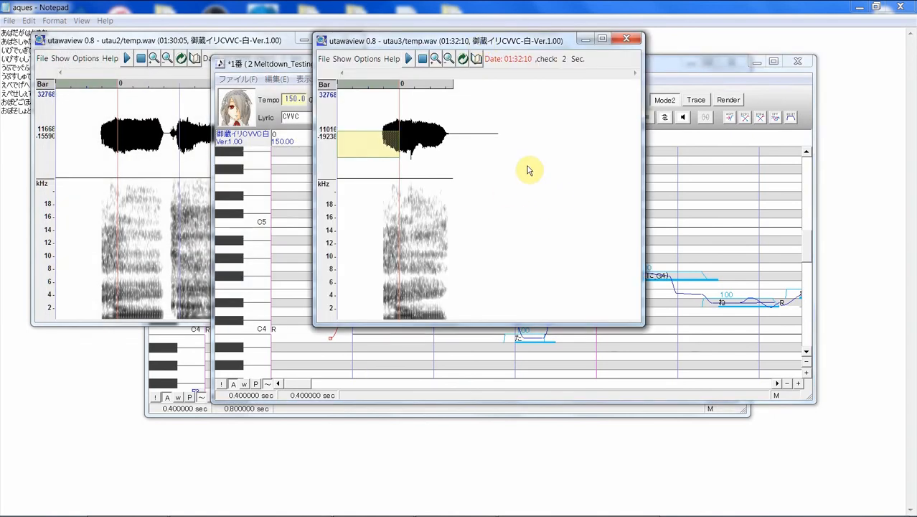
mouse_move(430, 41)
mouse_down()
mouse_move(409, 42)
mouse_move(430, 47)
mouse_up()
drag(370, 47, 133, 65)
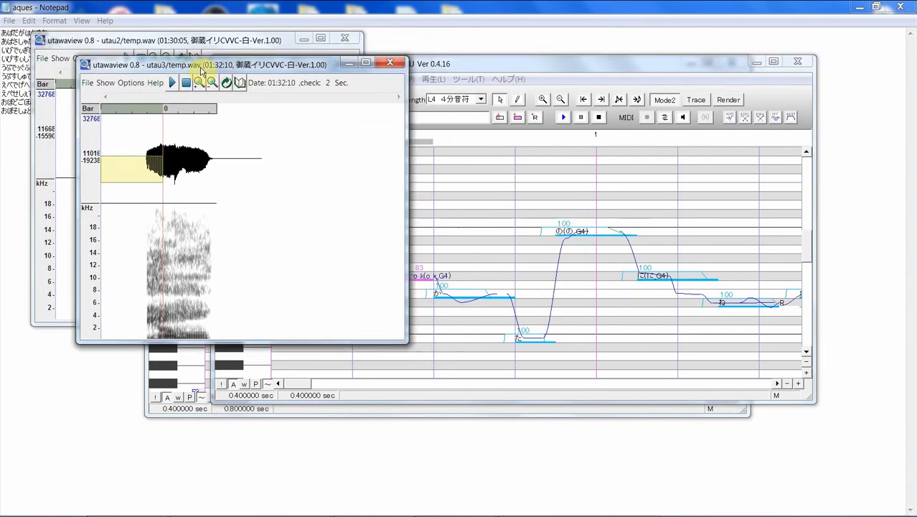
click(431, 191)
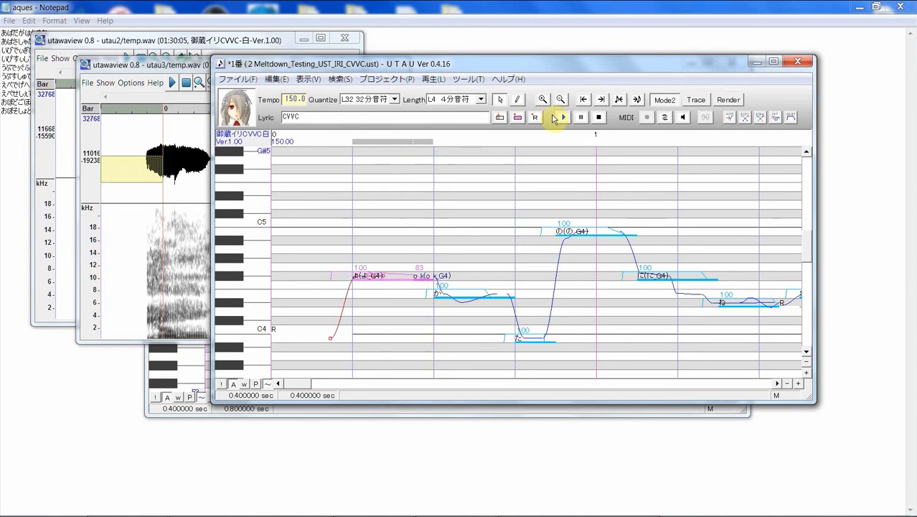
click(565, 118)
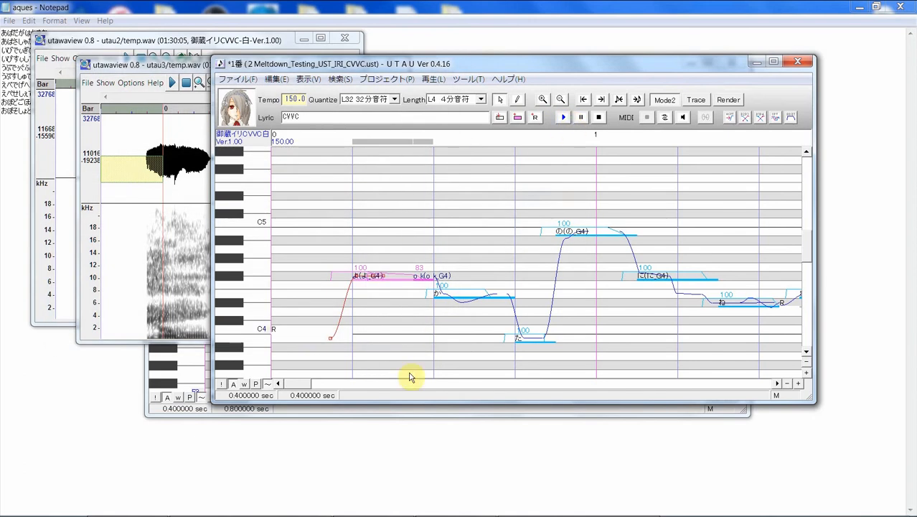
- Lower the "o k" envelope's second point to a v2 of 82, nudge its start point down slightly, and play the notes back
right_click(425, 277)
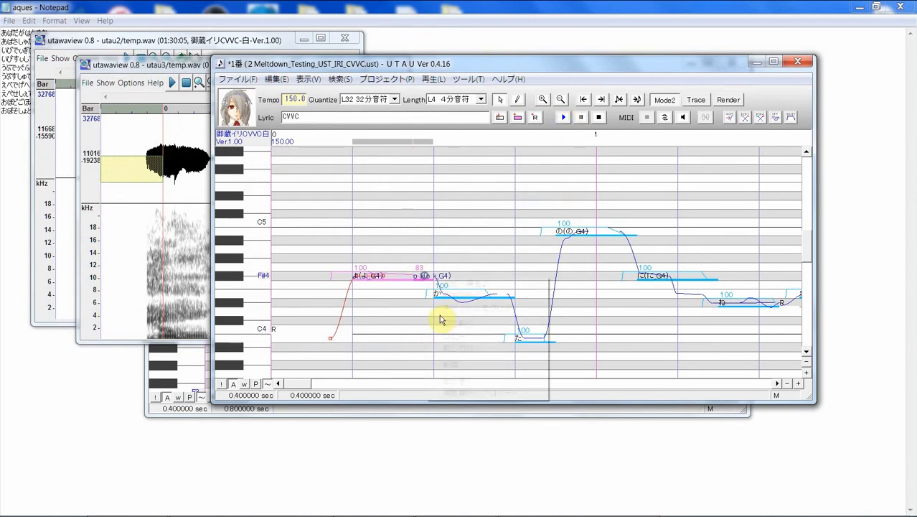
click(402, 296)
right_click(424, 280)
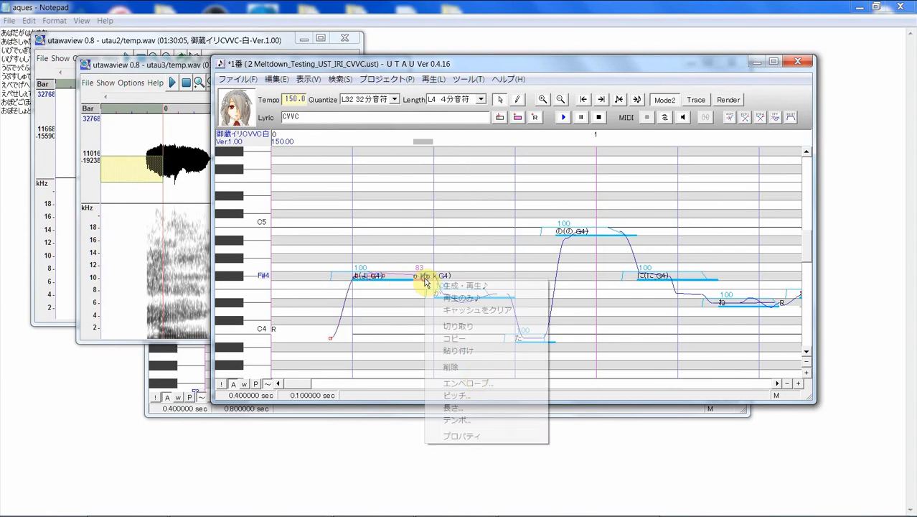
click(486, 387)
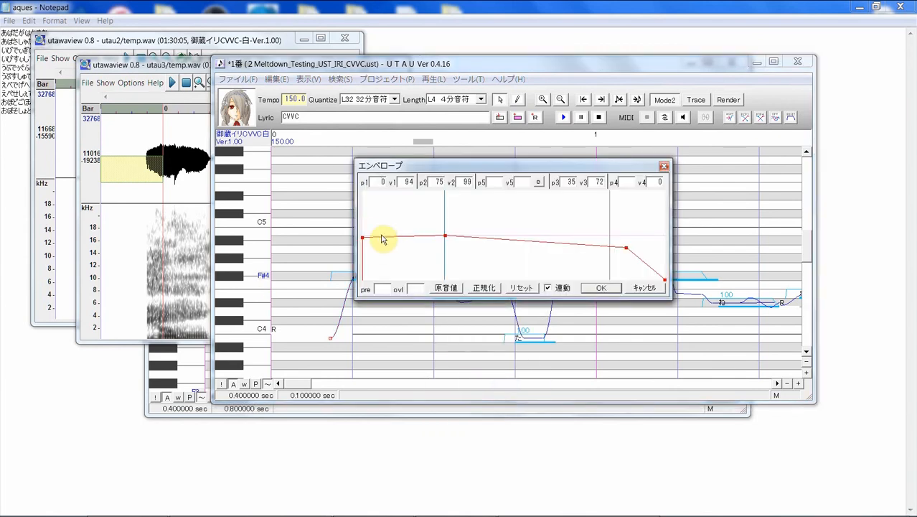
drag(445, 236, 445, 243)
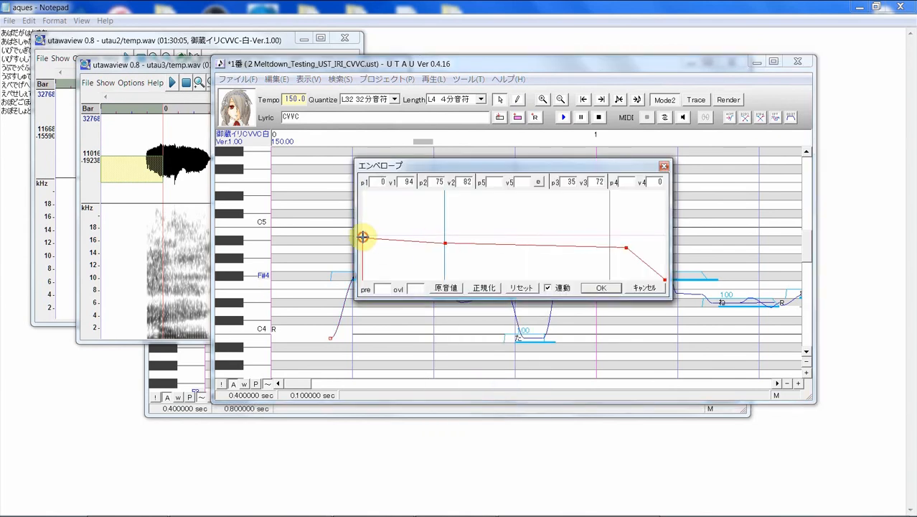
drag(363, 237, 368, 239)
click(601, 288)
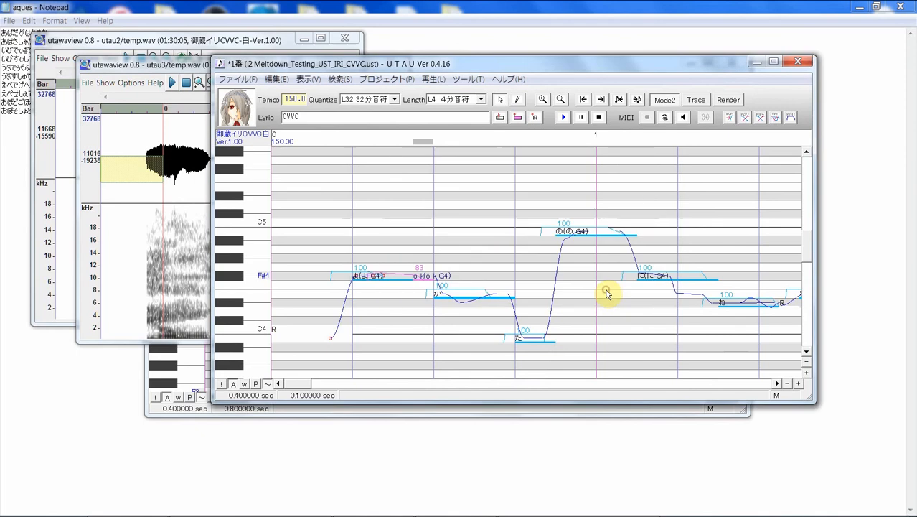
click(562, 117)
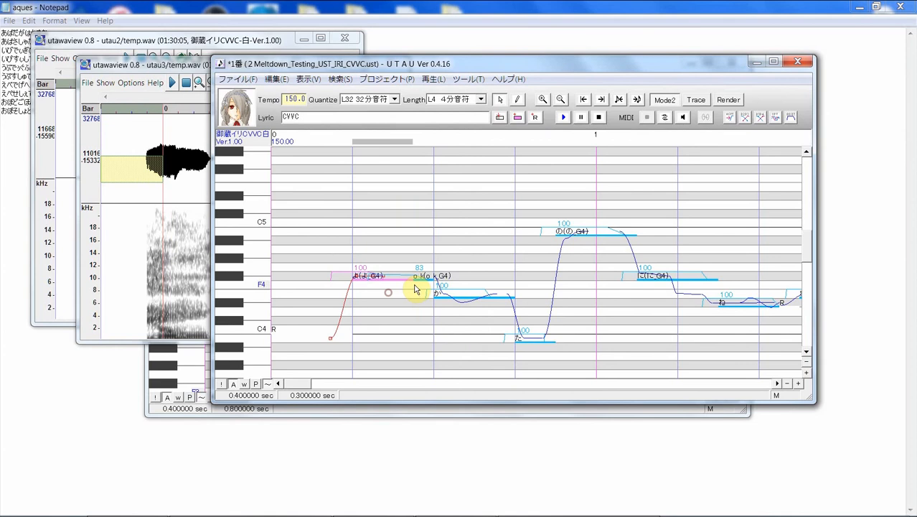
- Raise the "o k" note's intensity to 100 and play it back together with よ
click(426, 277)
drag(429, 276, 437, 259)
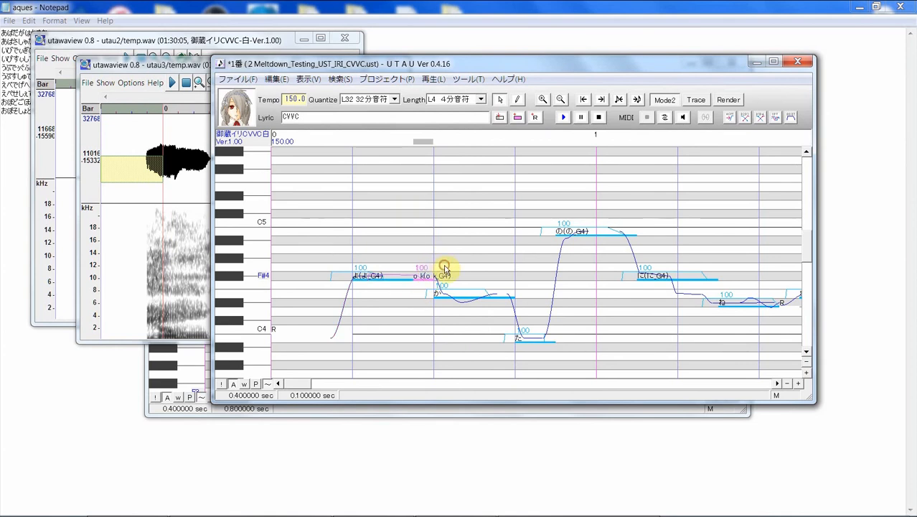
drag(365, 300, 422, 293)
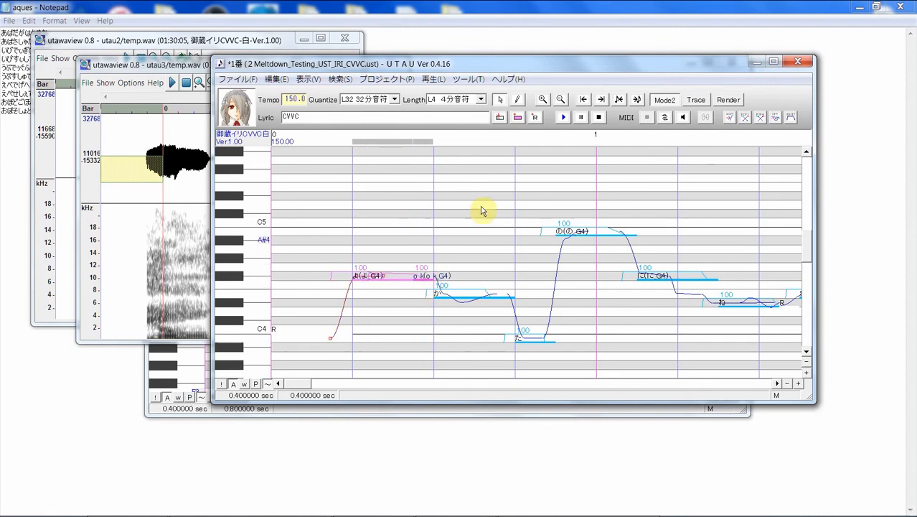
click(566, 118)
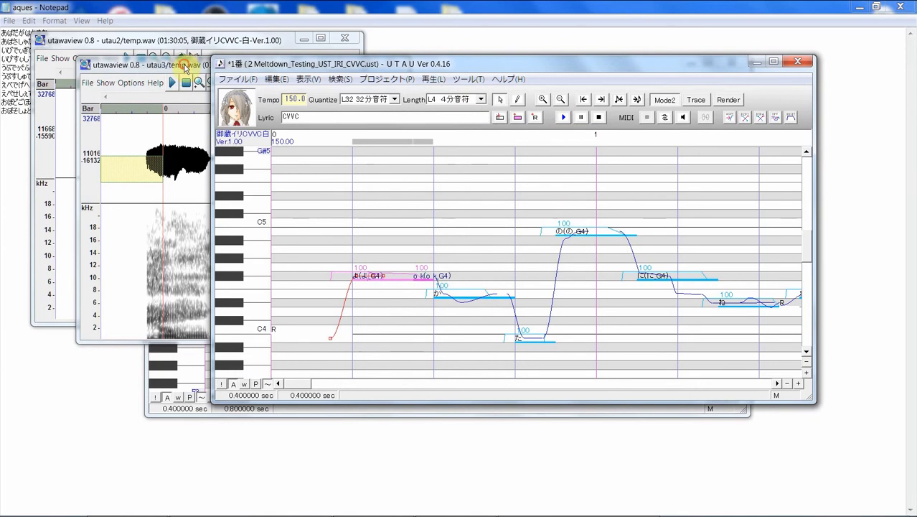
- Check the waveform of the selected notes and listen to the よ to "o k" transition again
click(185, 66)
click(423, 254)
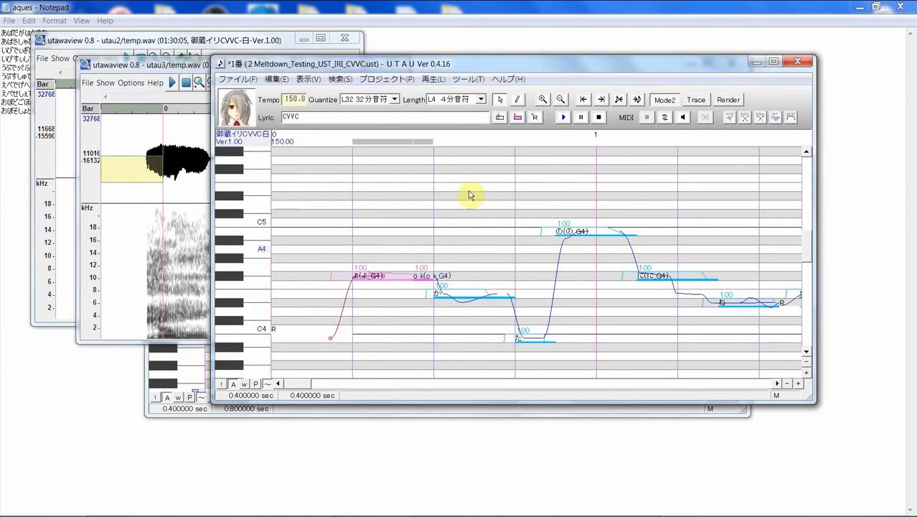
click(561, 118)
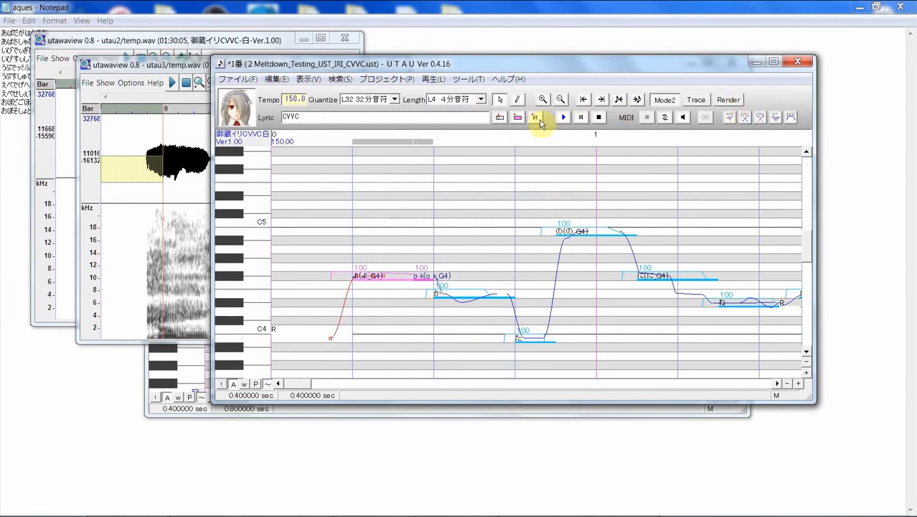
click(562, 118)
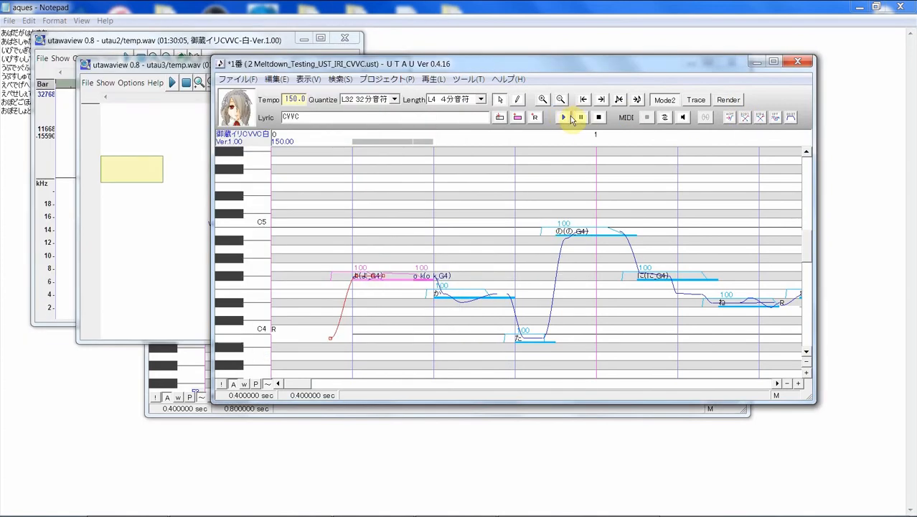
click(484, 183)
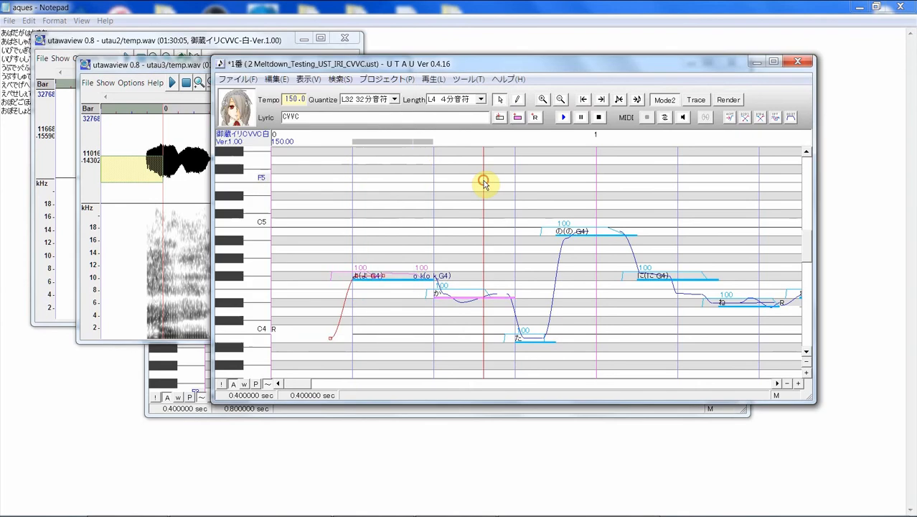
- Play よ together with "o k" twice and examine the newly rendered audio in the waveform window
drag(379, 204, 429, 192)
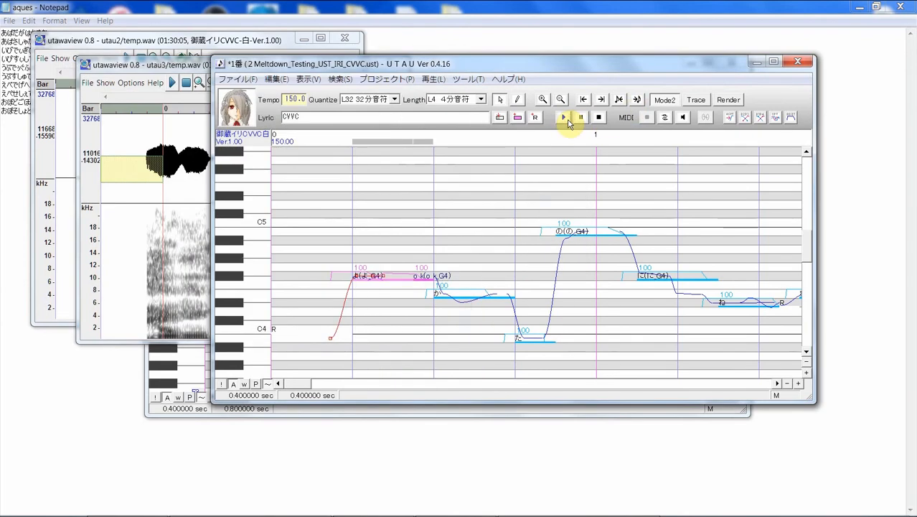
click(564, 121)
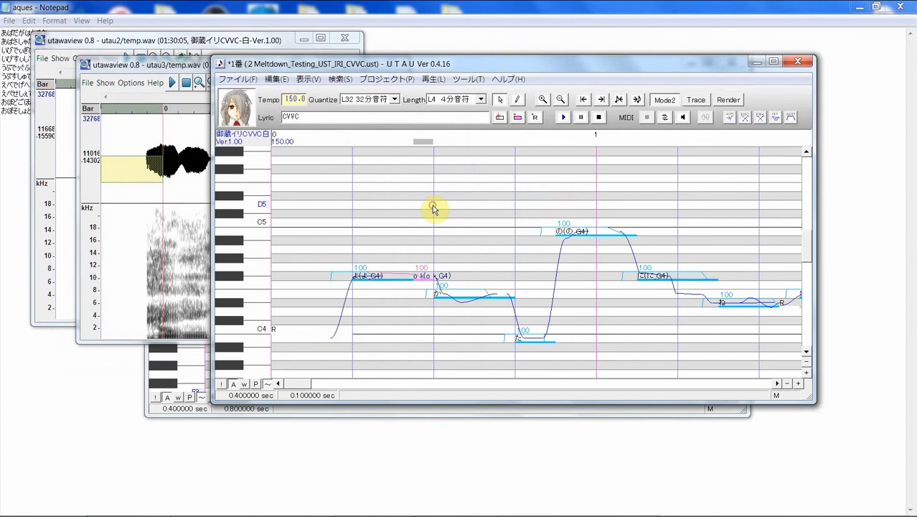
drag(327, 225, 427, 215)
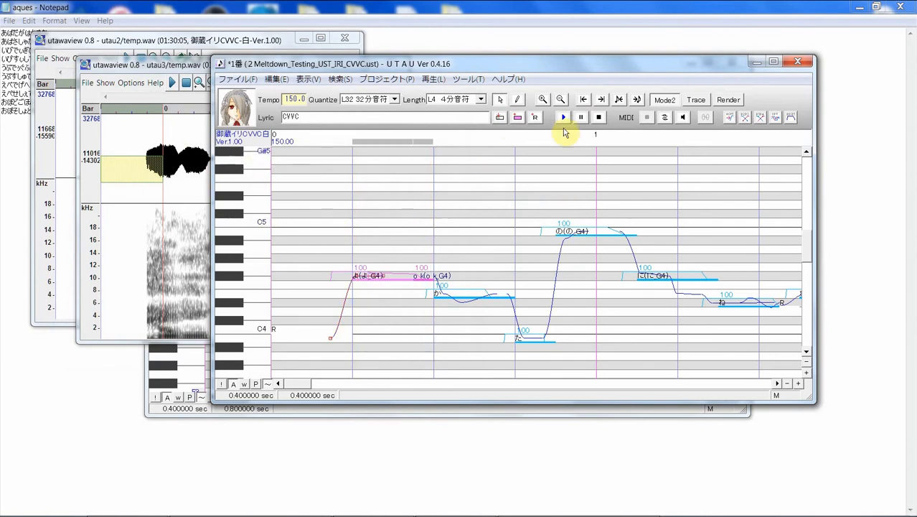
click(566, 118)
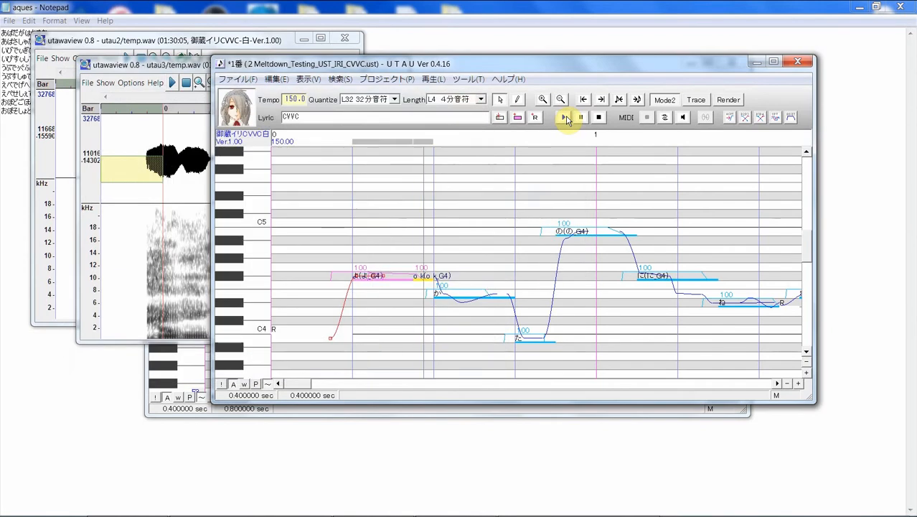
click(184, 66)
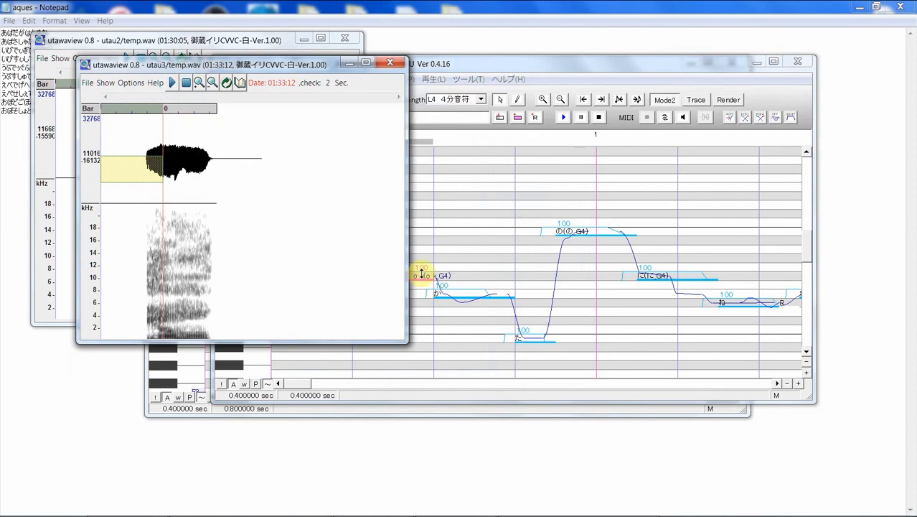
click(443, 250)
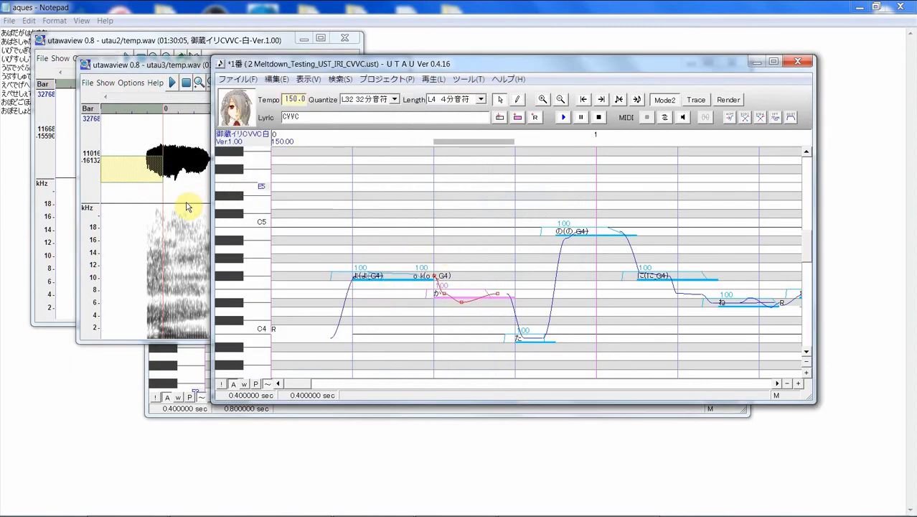
- Raise the "o k" note's envelope to v1 101 and v2 96, and play it back with よ and か
click(423, 294)
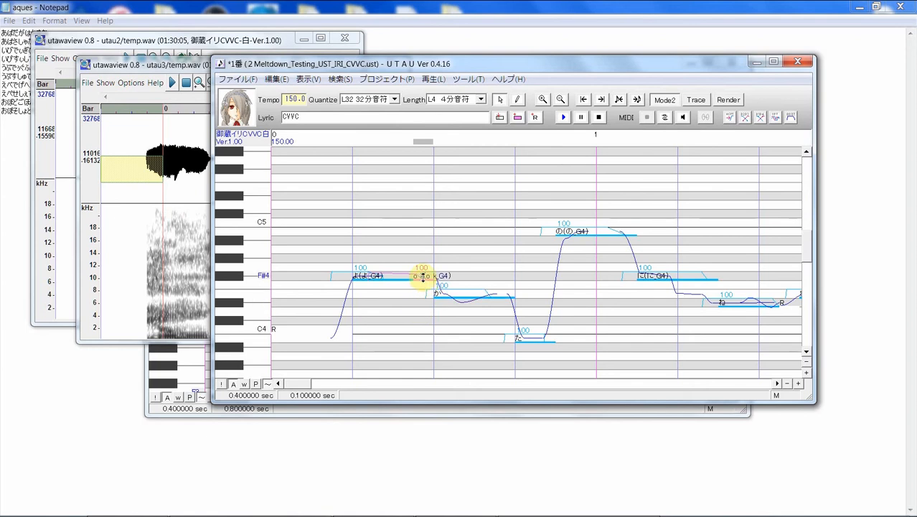
right_click(422, 277)
click(502, 383)
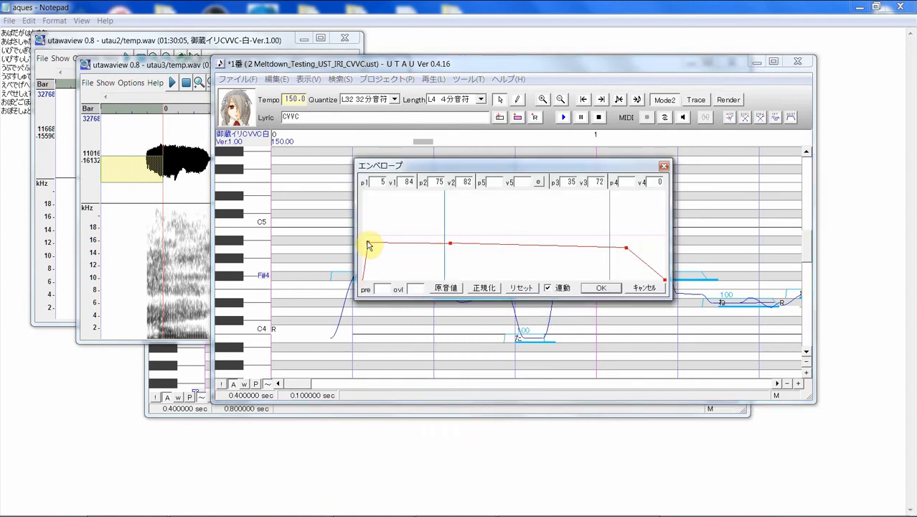
drag(366, 245, 369, 234)
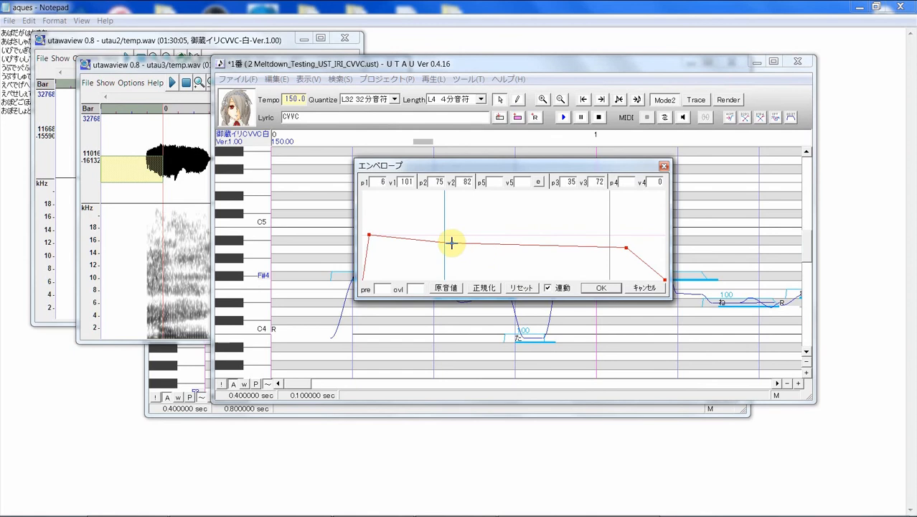
drag(452, 242, 451, 238)
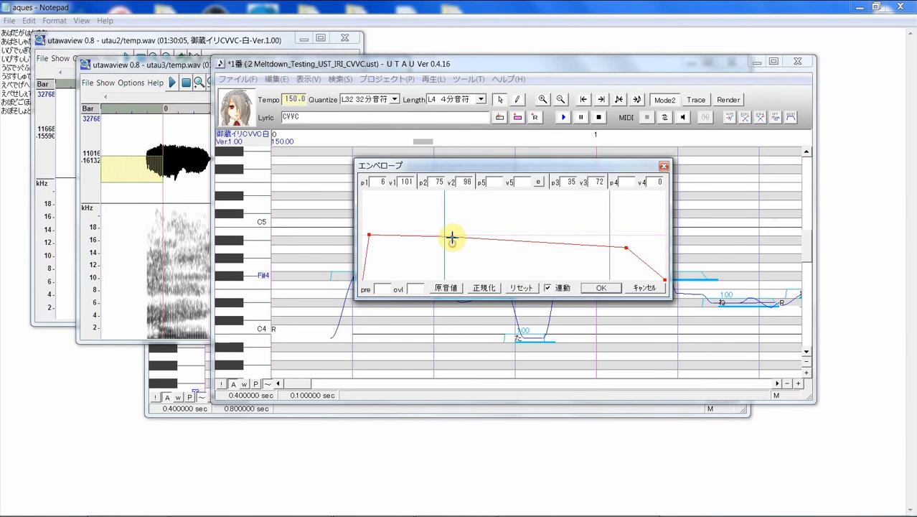
click(601, 288)
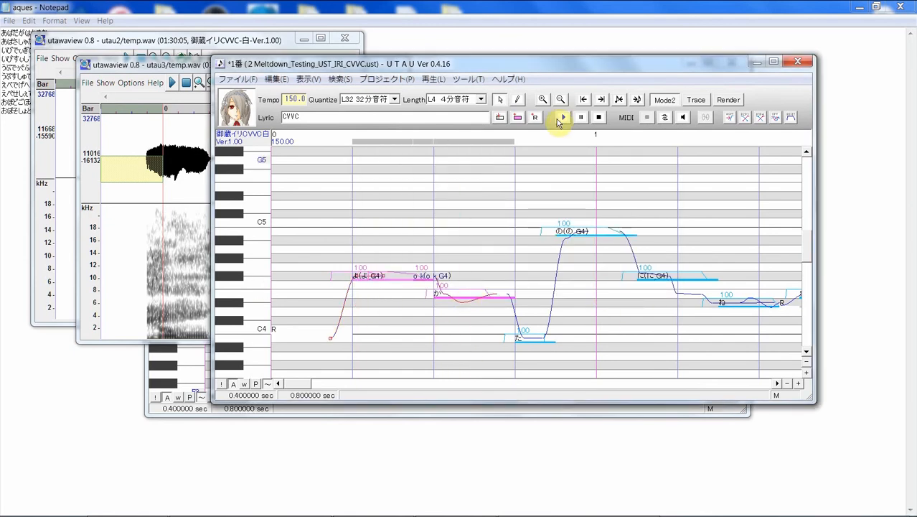
click(563, 117)
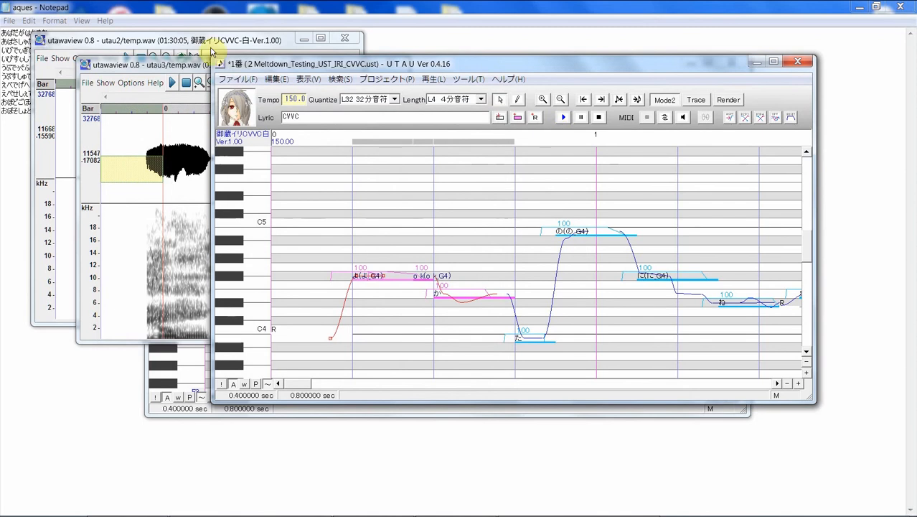
click(558, 119)
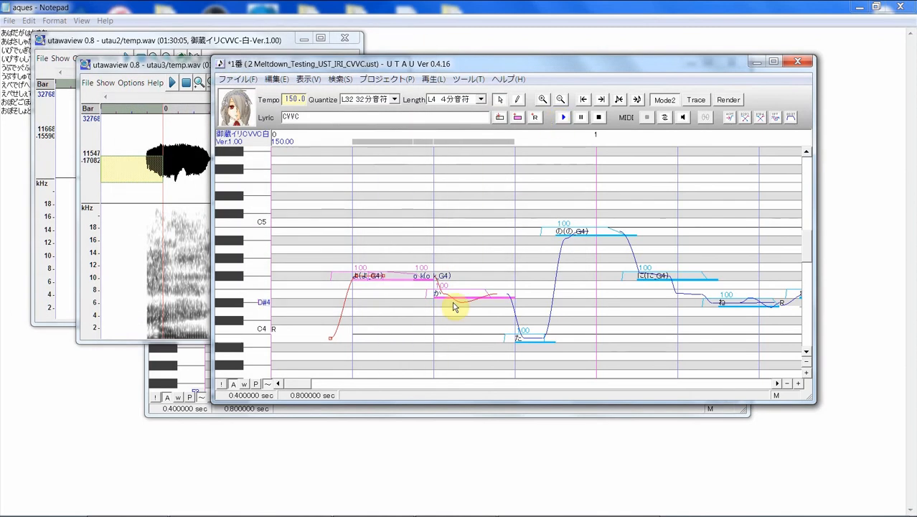
- Lengthen the "o k" note to 0.15 sec at the expense of よ and play the よ, "o k" and か sequence
click(422, 310)
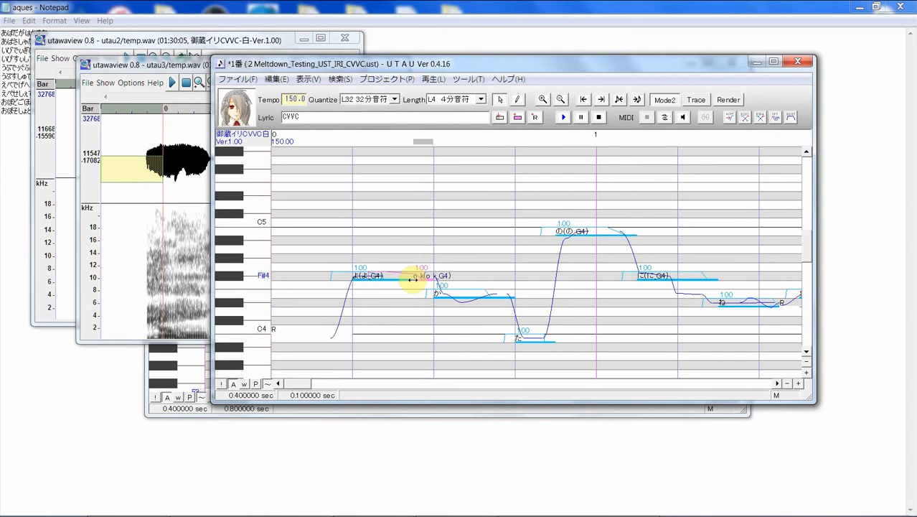
click(409, 280)
drag(404, 284, 427, 287)
click(409, 283)
click(421, 277)
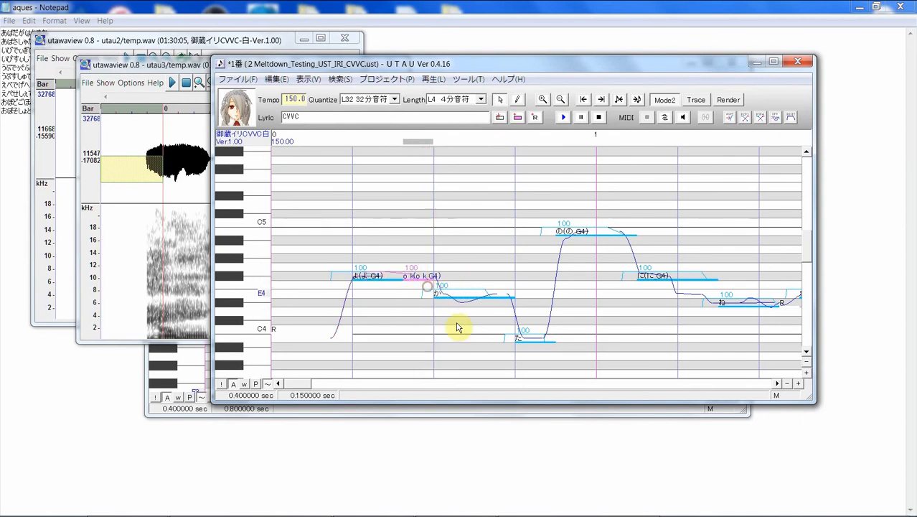
click(464, 324)
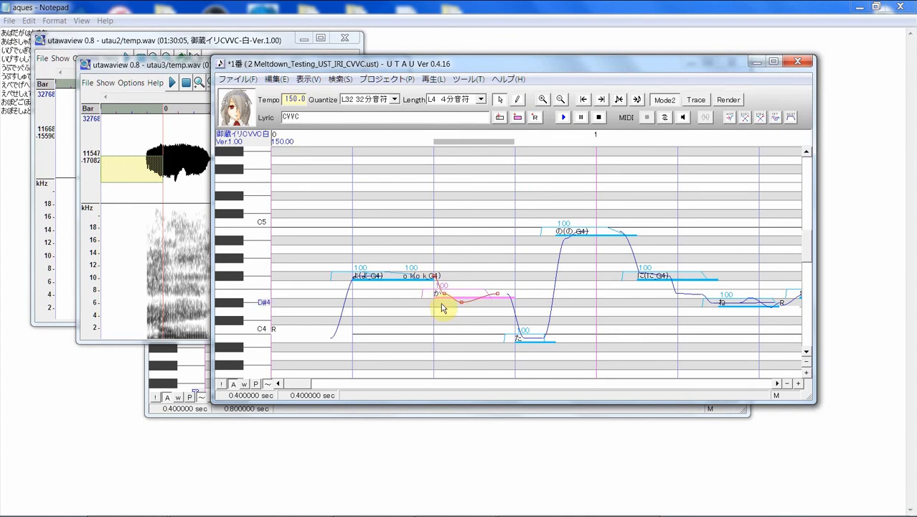
drag(364, 300, 435, 303)
drag(483, 324, 359, 310)
click(563, 118)
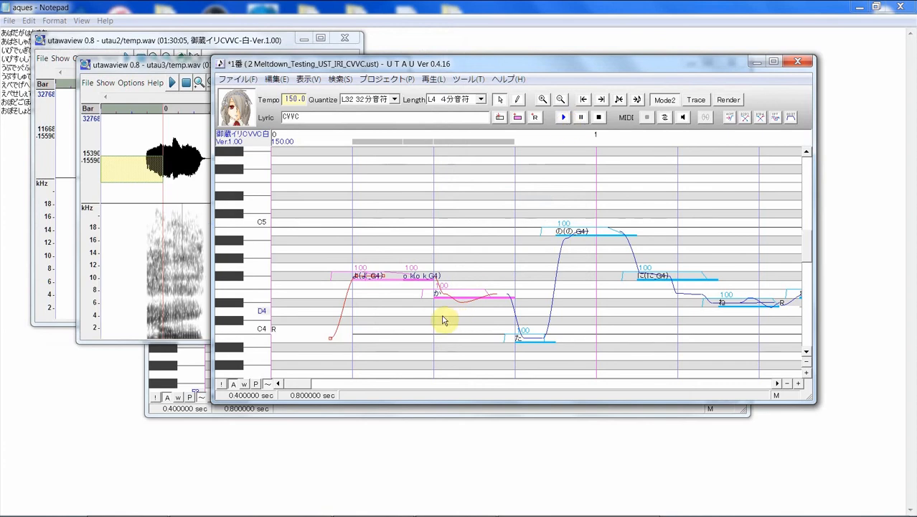
- Try to shift the boundary between よ and "o k" further into よ, and undo the change
click(418, 291)
click(440, 300)
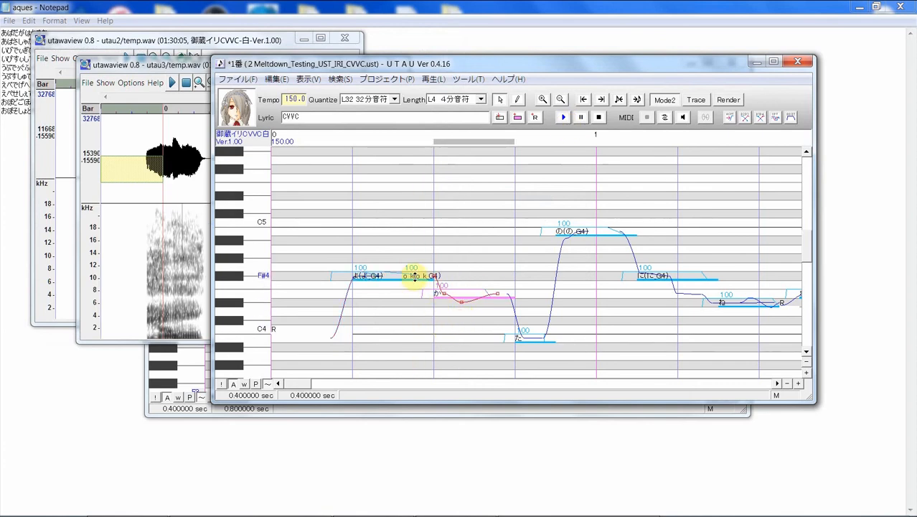
click(422, 281)
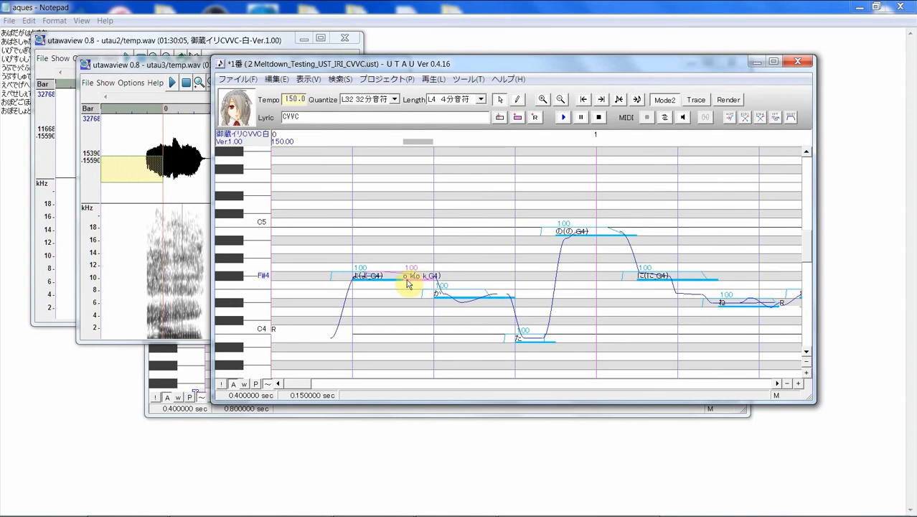
mouse_move(402, 279)
mouse_down()
mouse_move(375, 281)
mouse_move(419, 281)
mouse_up()
click(429, 300)
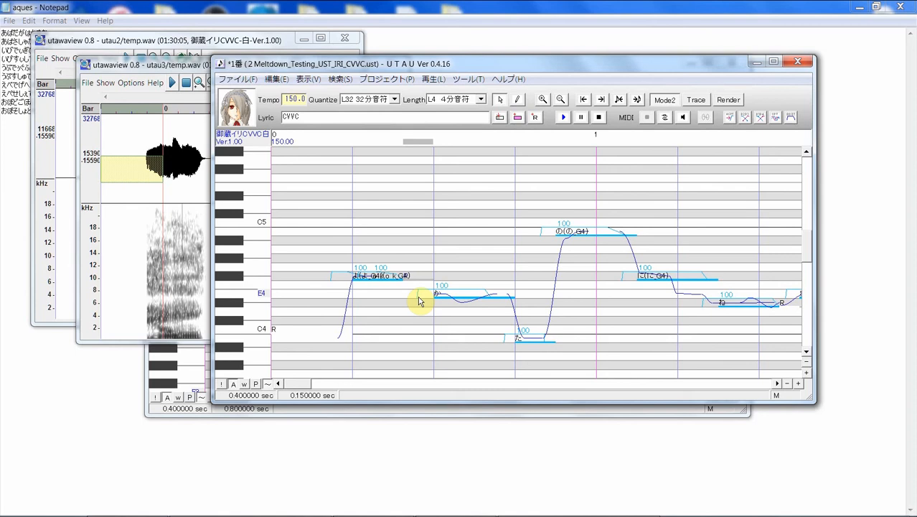
key(ctrl+z)
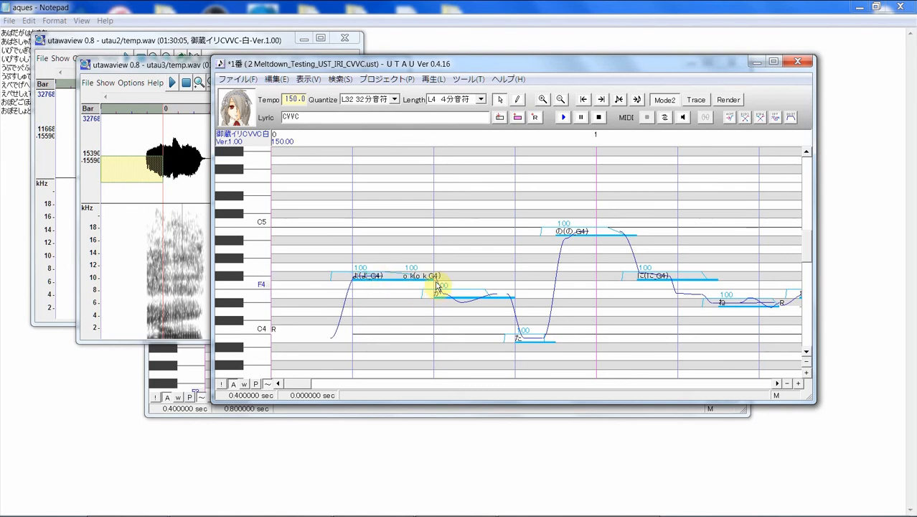
- Lengthen the "o k" note to 0.25 sec by shortening よ, and play the three notes
click(429, 313)
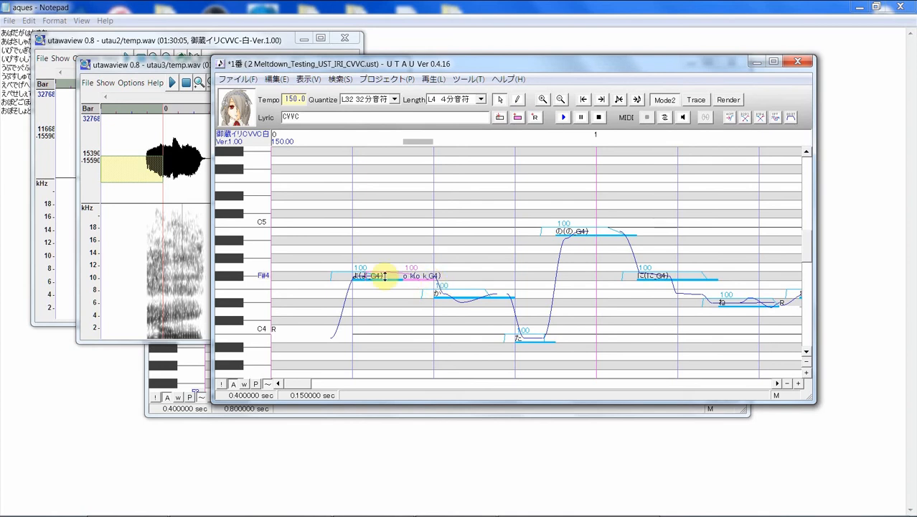
mouse_move(402, 280)
mouse_down()
mouse_move(383, 284)
mouse_move(412, 277)
mouse_up()
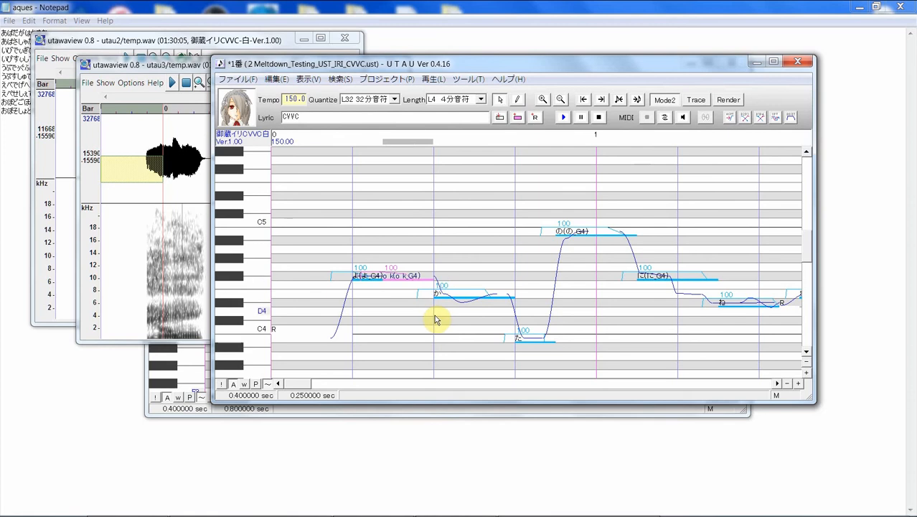
drag(364, 300, 461, 286)
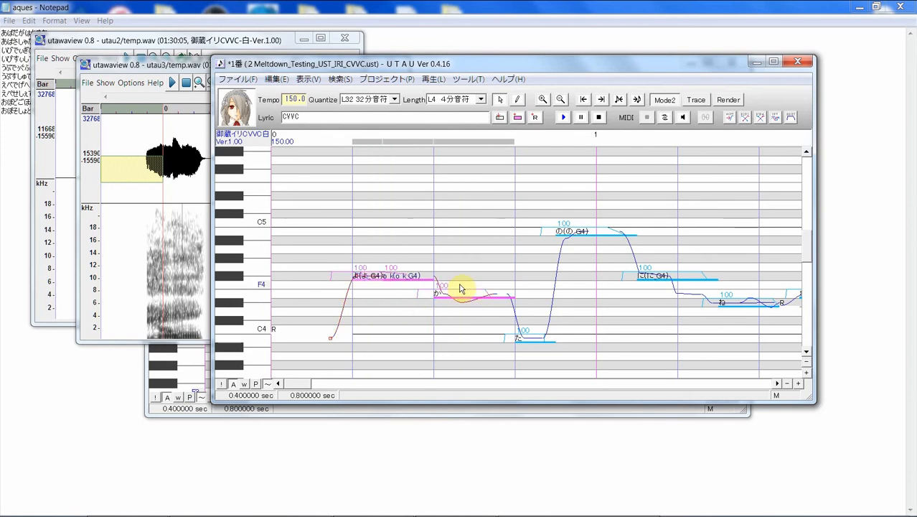
click(560, 117)
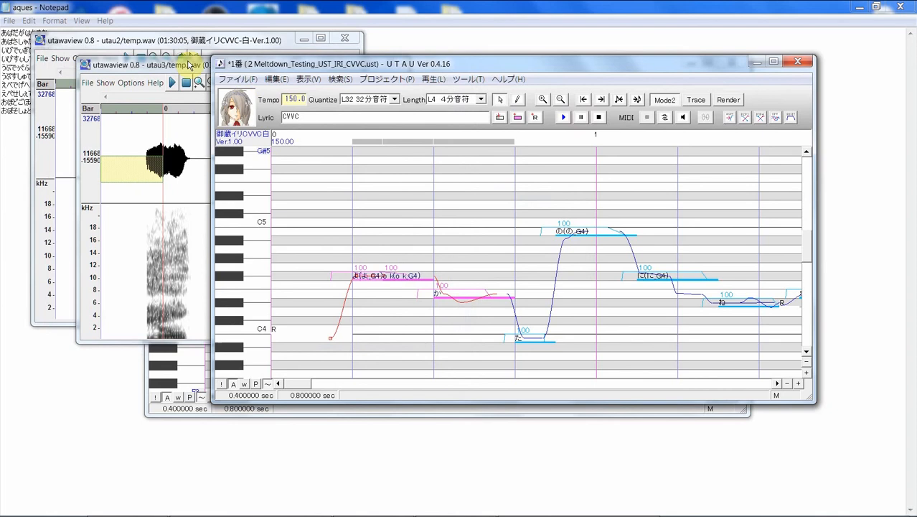
- Compare the new rendering with the earlier utau2 waveform and listen to よ, "o k" and か again
click(189, 64)
click(203, 43)
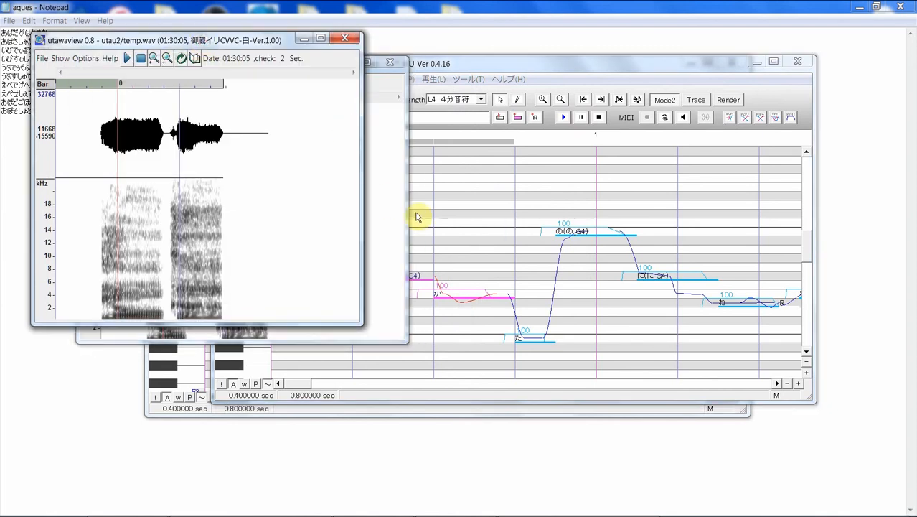
click(481, 246)
click(419, 303)
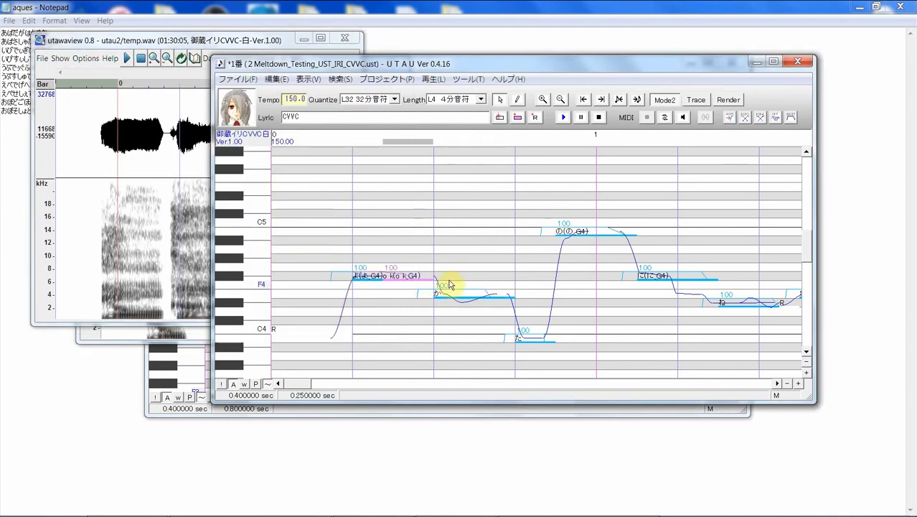
drag(381, 309, 465, 289)
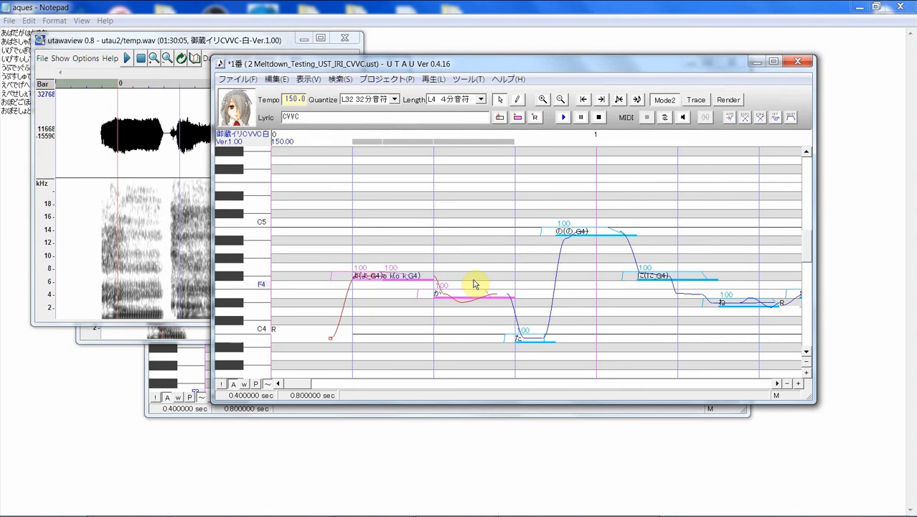
click(565, 118)
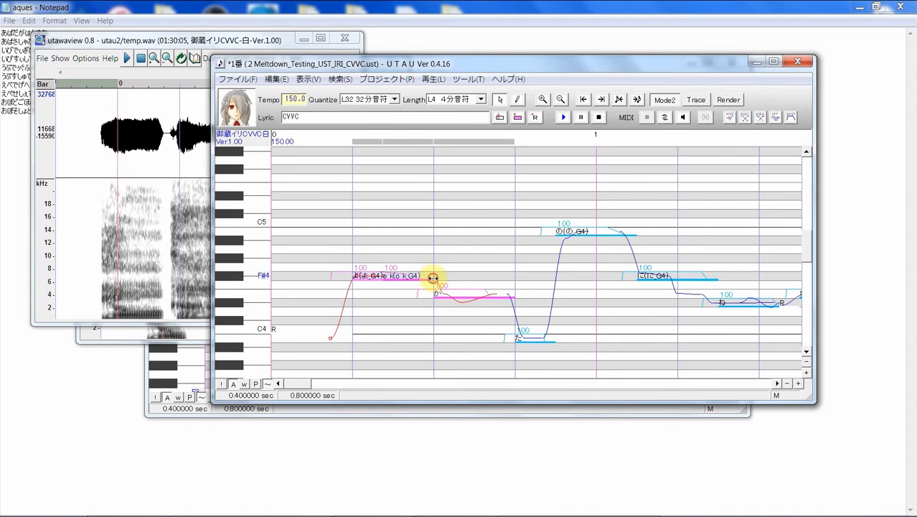
- Set よ and "o k" to 0.2 sec each by shortening "o k" and extending よ, and play them with か
drag(419, 280, 394, 277)
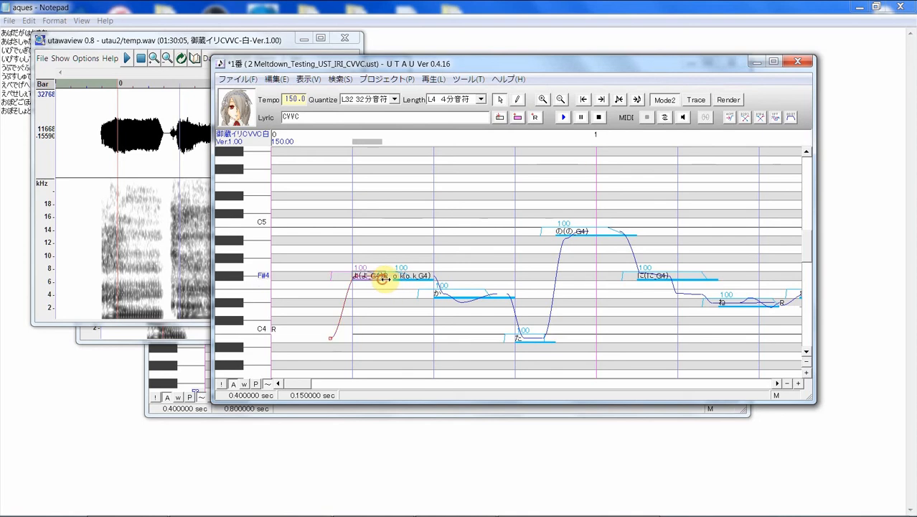
drag(383, 279, 392, 279)
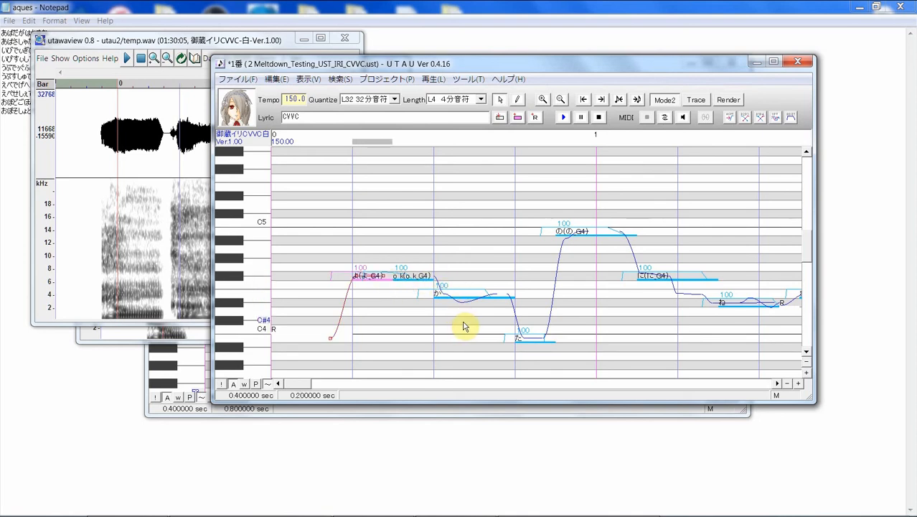
drag(472, 321, 382, 320)
click(564, 119)
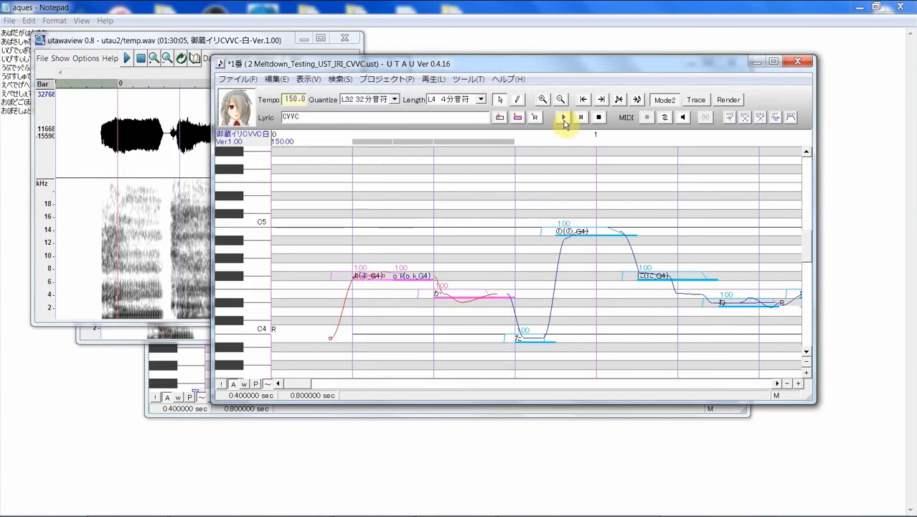
click(564, 119)
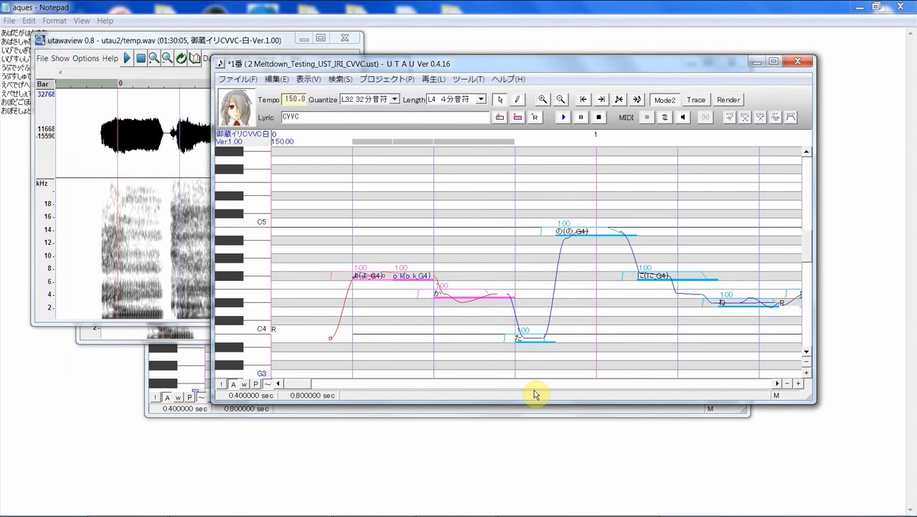
- Split off the last 0.1 sec of か as a transition note with the lyric "a t" before た
drag(496, 304, 497, 304)
click(507, 298)
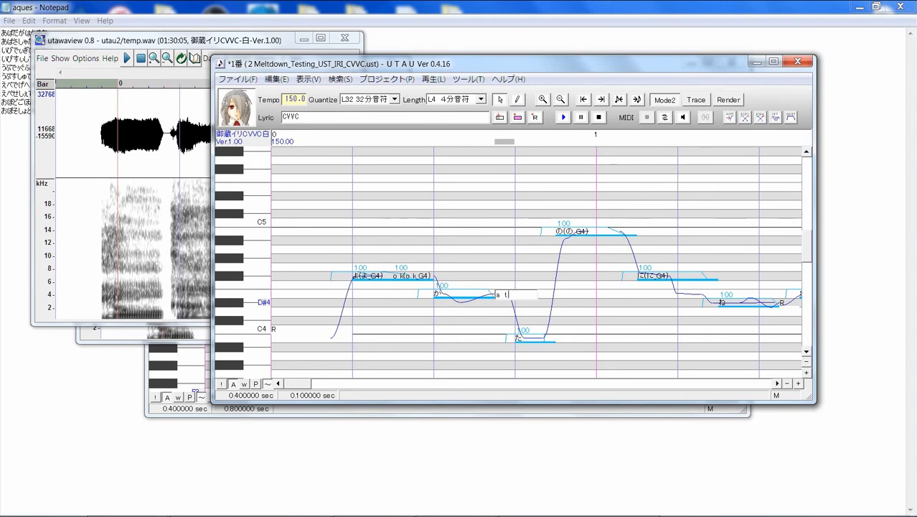
key(Return)
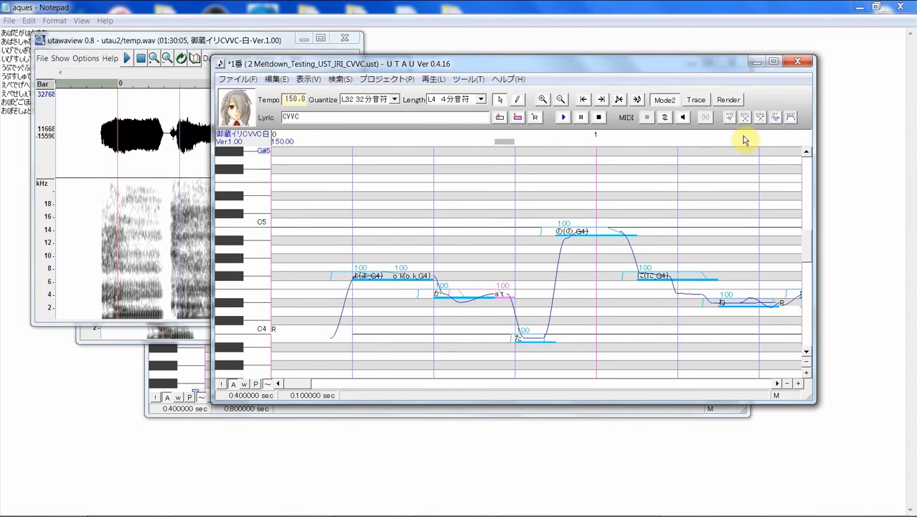
- Play the notes from よ to "a t" twice and compare what is heard with the utau2 waveform
drag(360, 308, 507, 261)
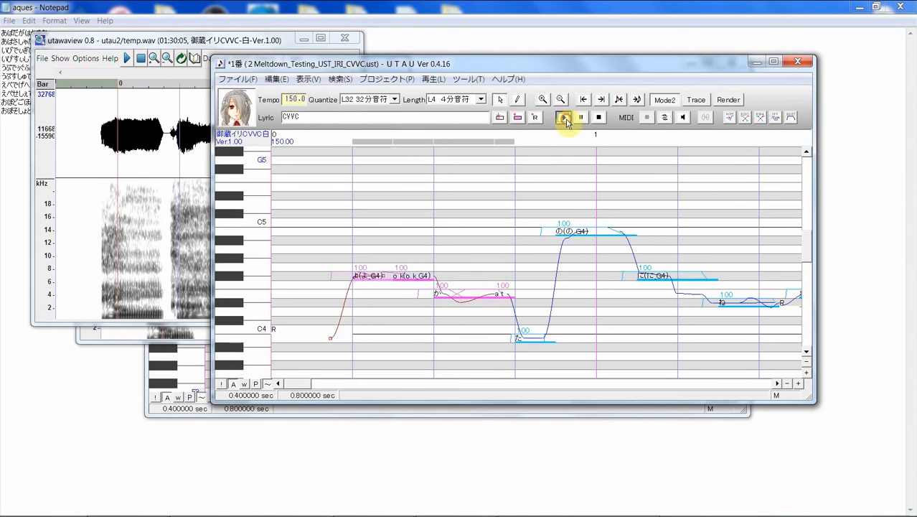
click(565, 119)
click(564, 119)
click(218, 45)
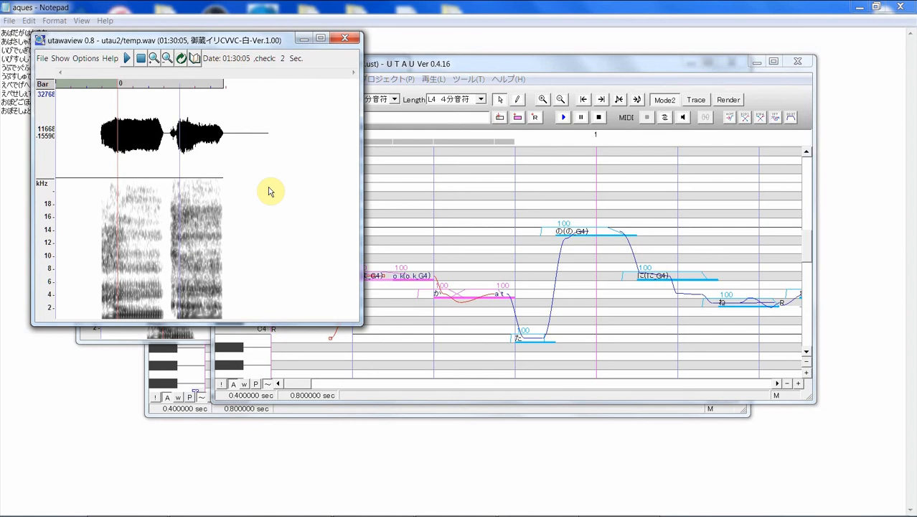
click(494, 327)
click(502, 304)
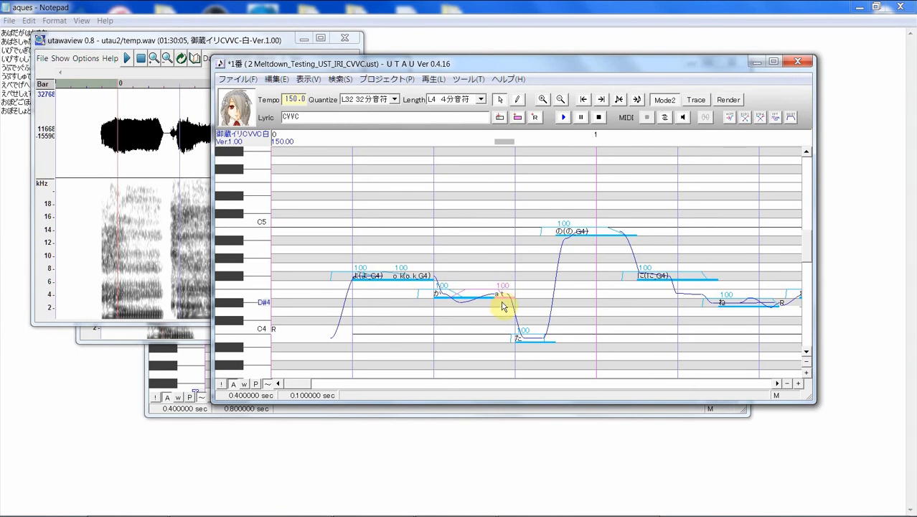
click(504, 296)
shift+click(363, 296)
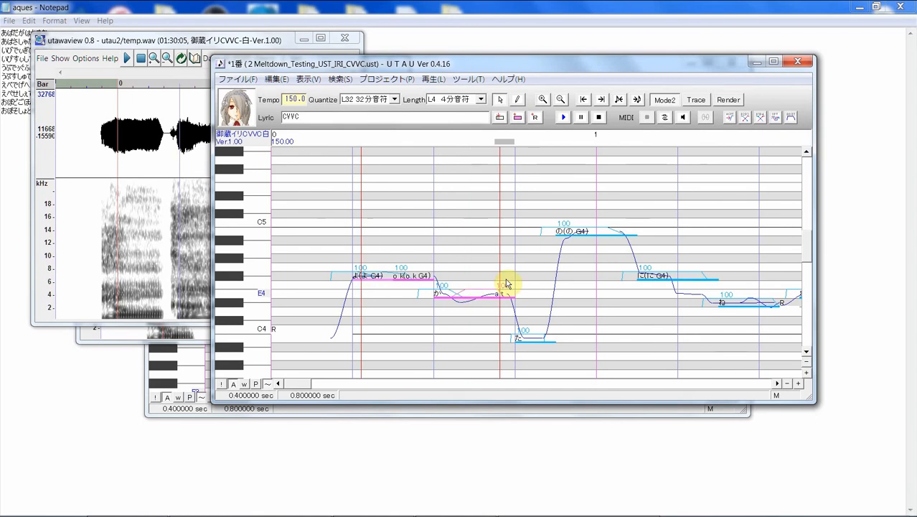
click(564, 117)
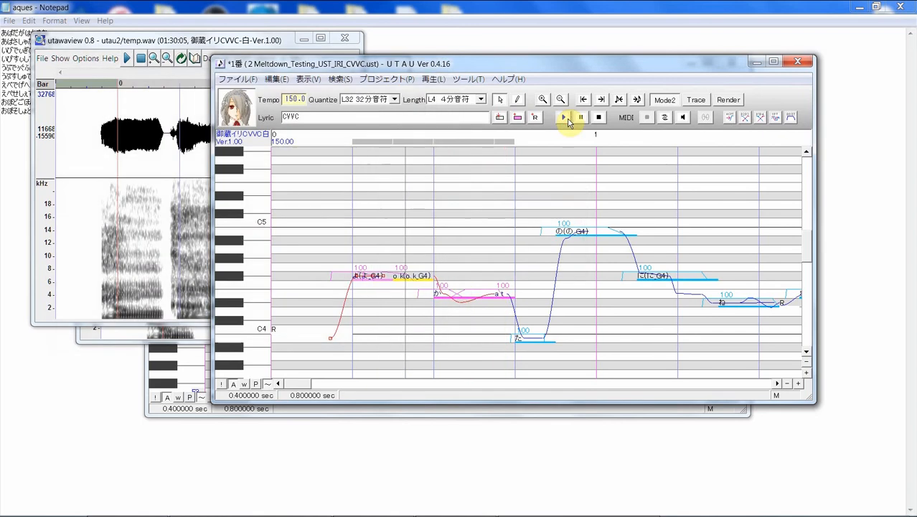
click(503, 300)
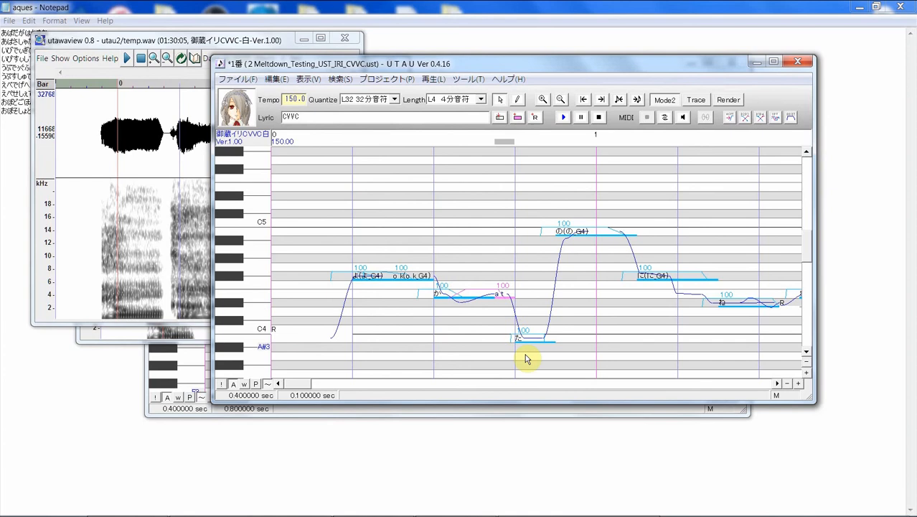
click(148, 33)
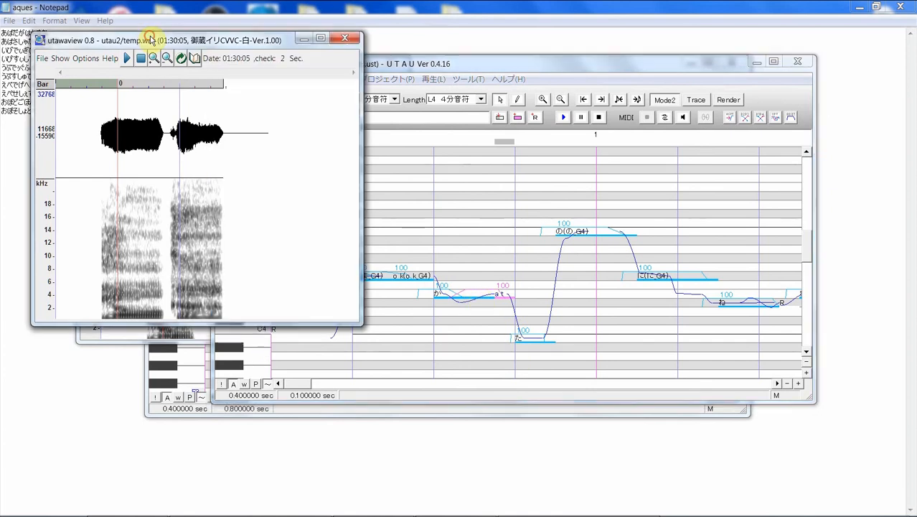
click(504, 327)
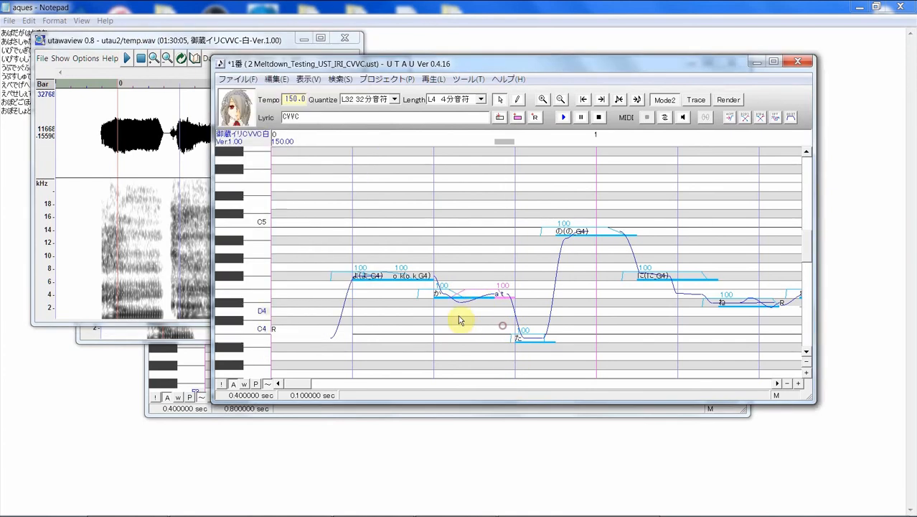
- Reset the envelopes of か and "a t", and play か alone and together with "a t"
click(458, 316)
drag(498, 318, 474, 316)
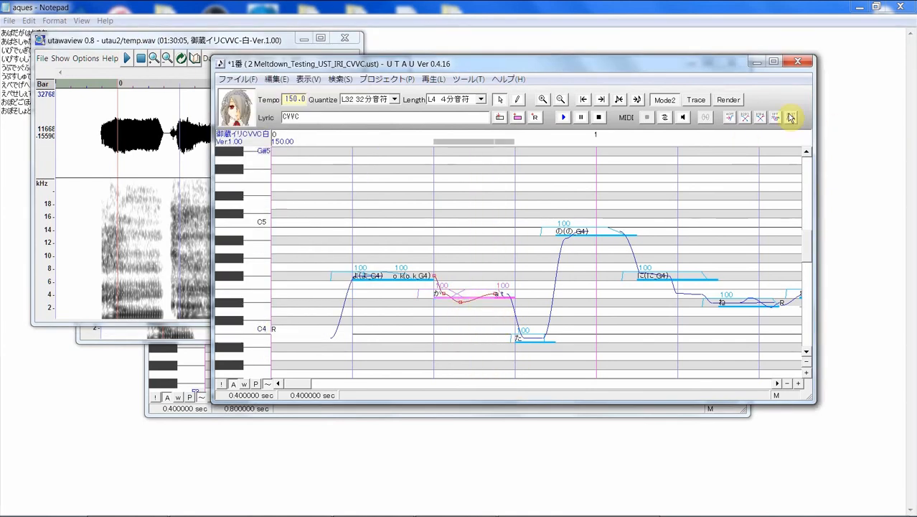
drag(446, 262, 493, 257)
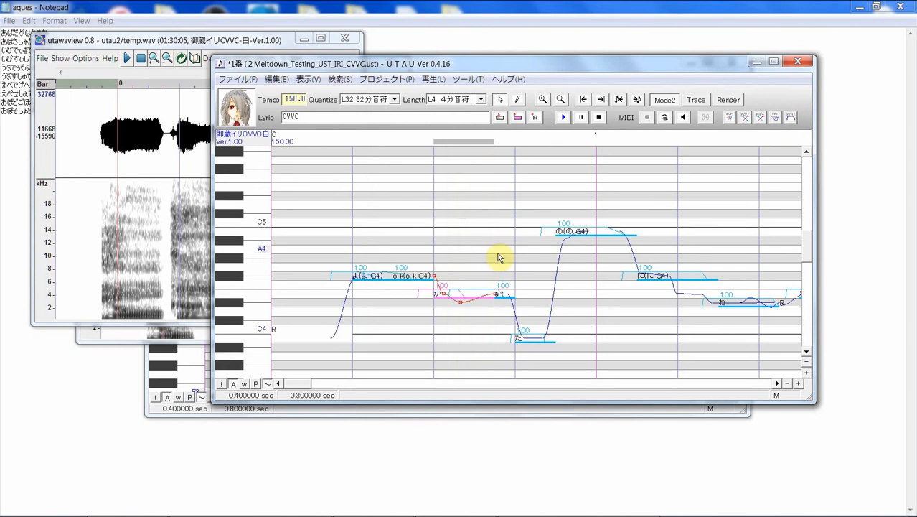
click(563, 118)
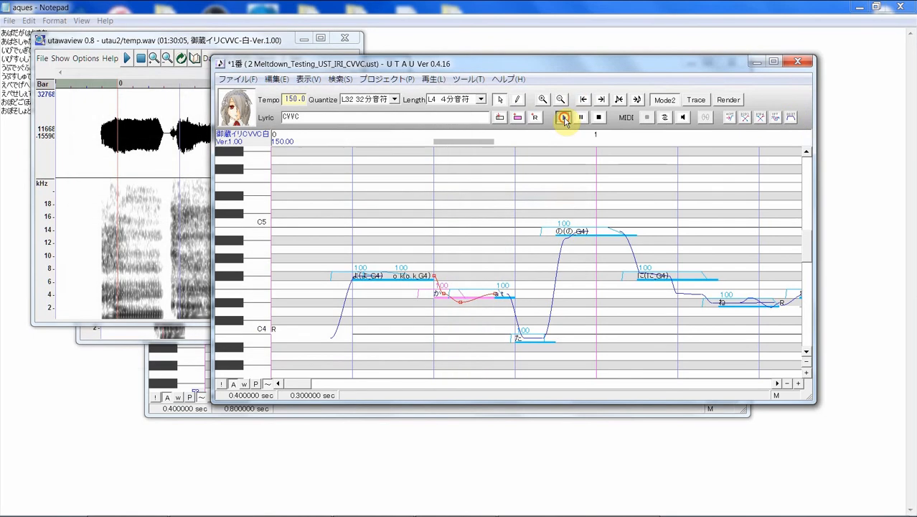
shift+click(506, 313)
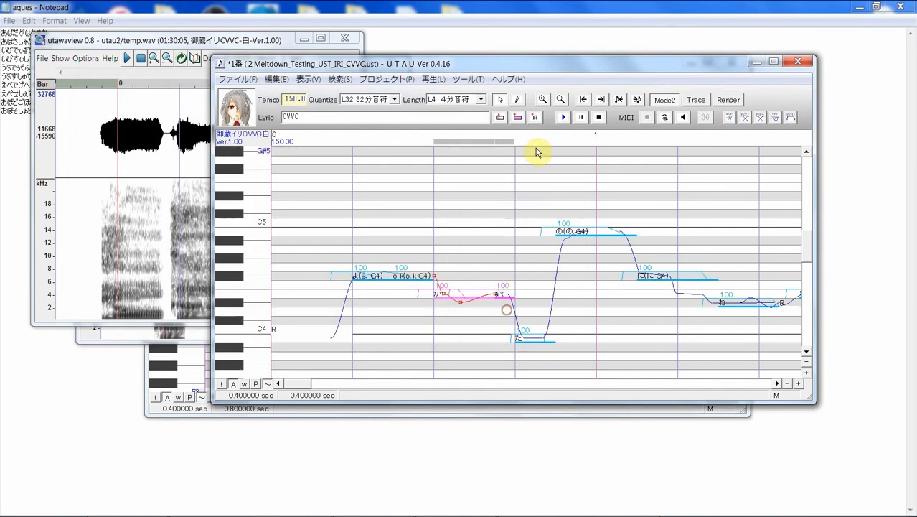
click(567, 117)
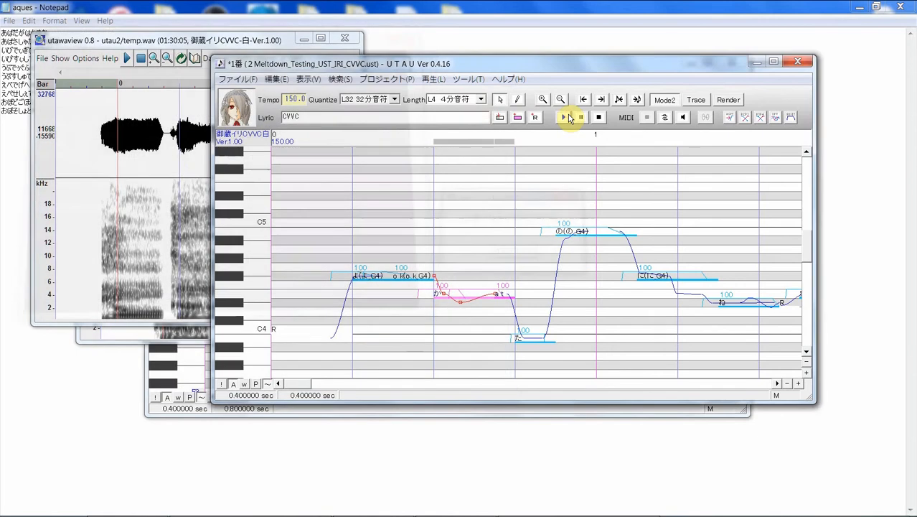
- Uncover the utau3 waveform beside the note editor and play the notes from よ to "a t"
click(257, 40)
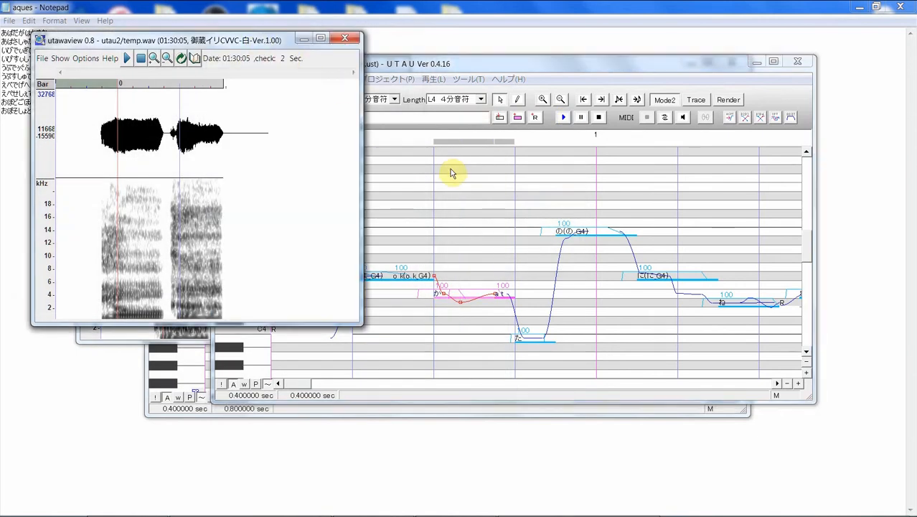
click(450, 173)
key(space)
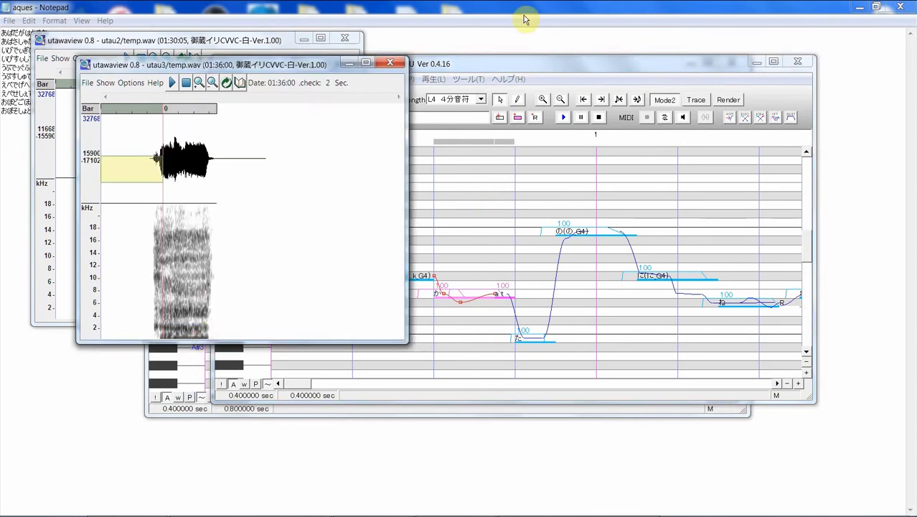
drag(525, 66, 611, 65)
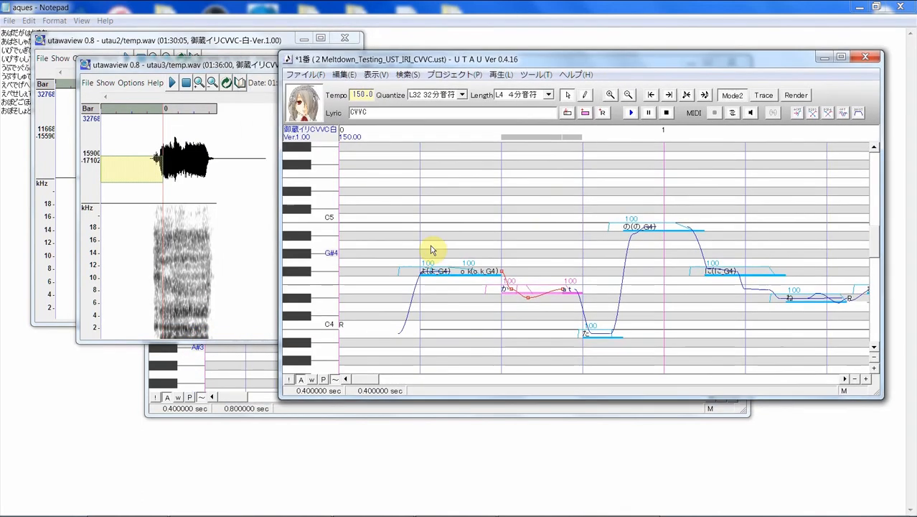
drag(429, 247, 568, 221)
click(631, 113)
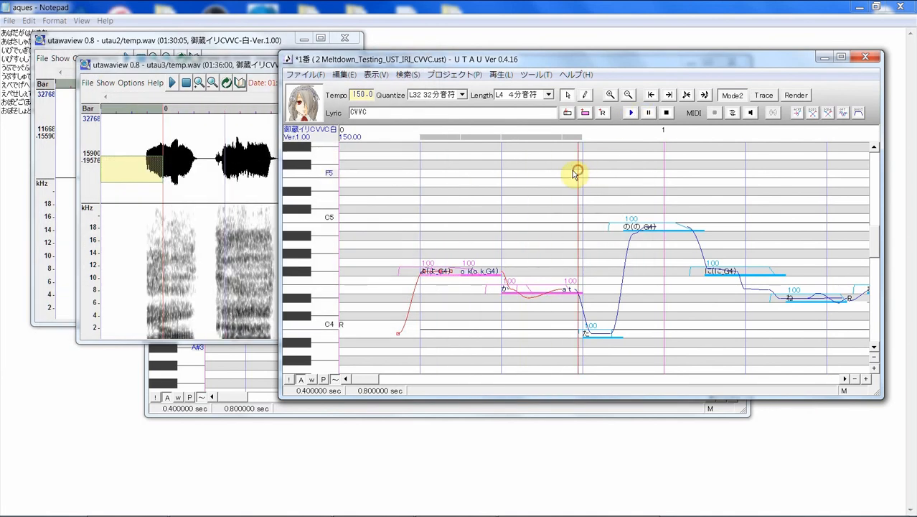
- Lower the intensity of the "a t" note to 92, play the four notes and check the utau3 waveform
click(578, 175)
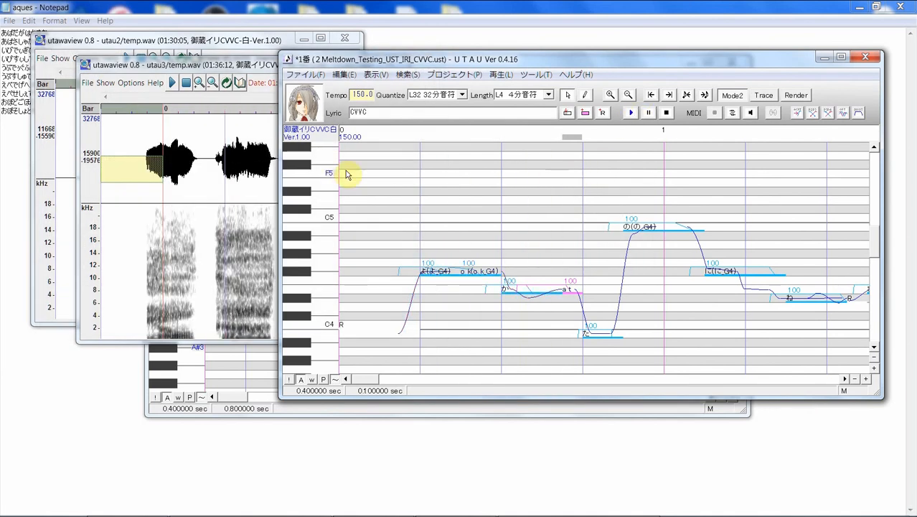
click(525, 249)
click(568, 255)
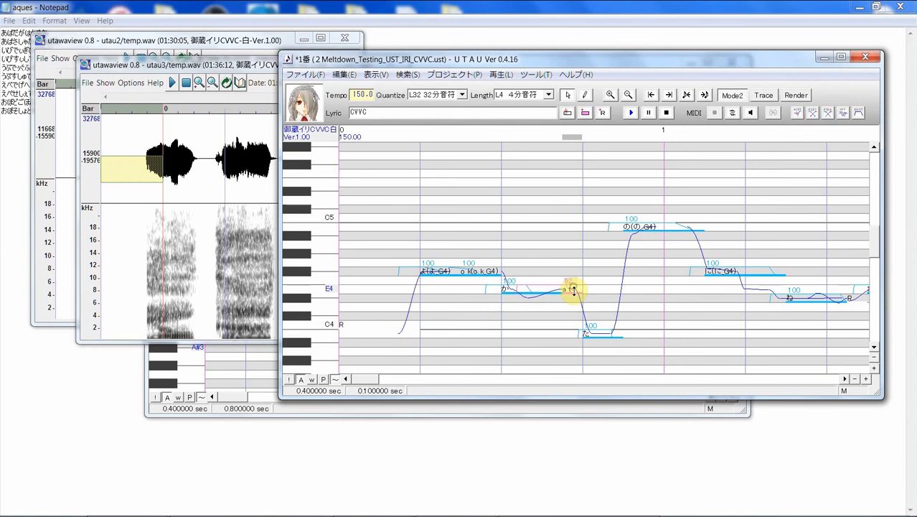
drag(564, 303, 443, 302)
click(632, 113)
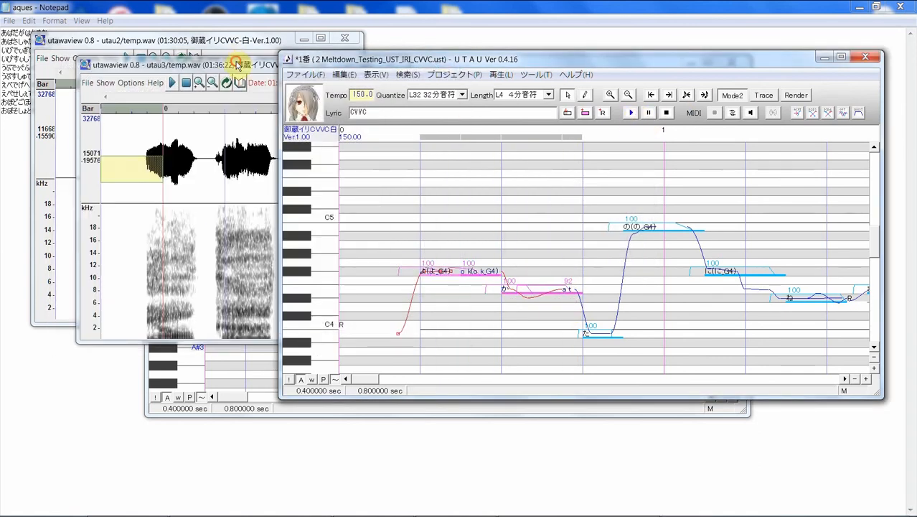
click(233, 66)
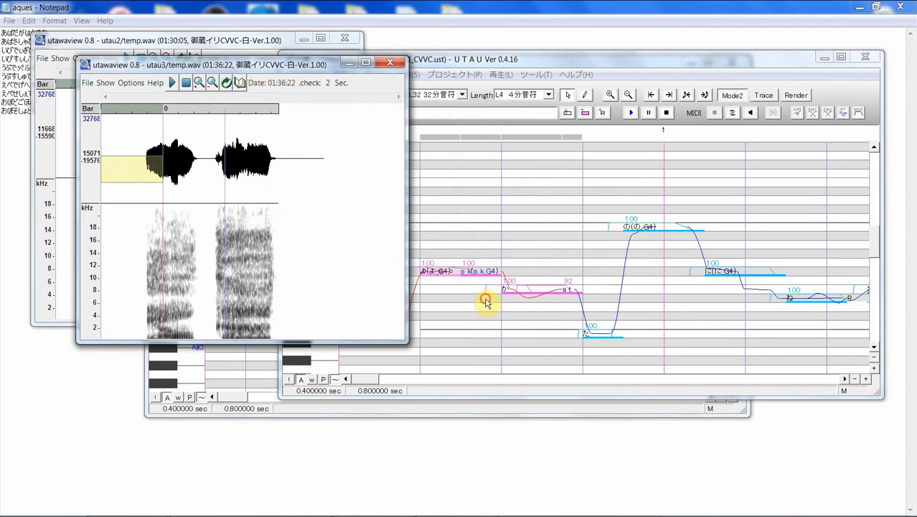
- Play only よ and "o k" and inspect their transition in the utau3 waveform
click(485, 301)
click(446, 302)
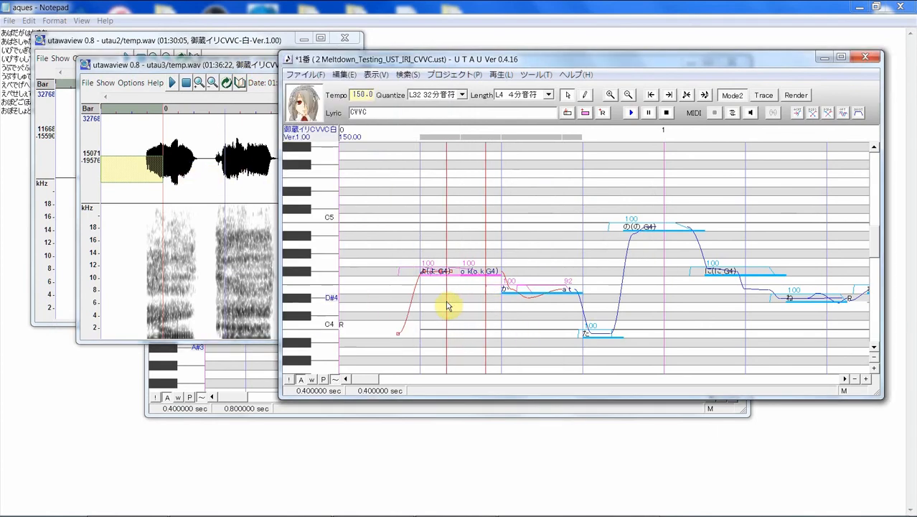
click(631, 114)
drag(224, 64, 210, 65)
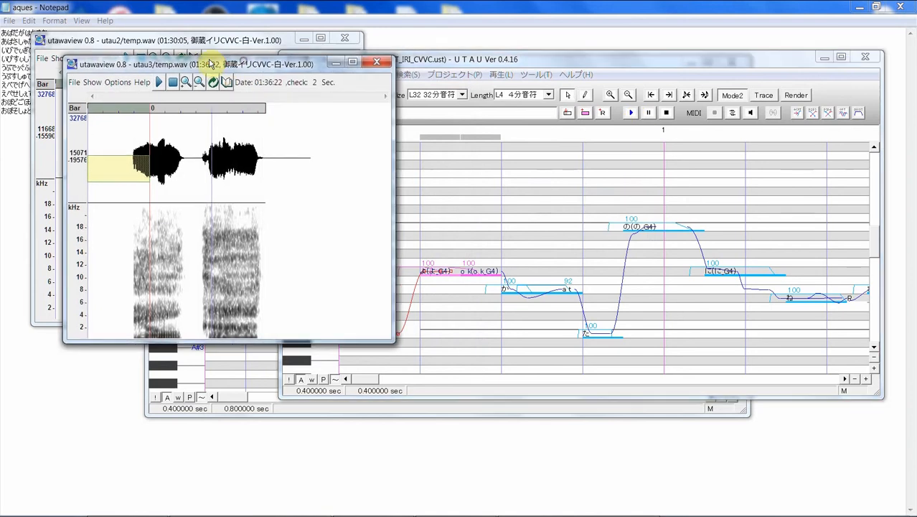
- Lower the start of the "o k" envelope to p1 5, v1 86, p2 77 and v2 84, and play it with よ
click(468, 294)
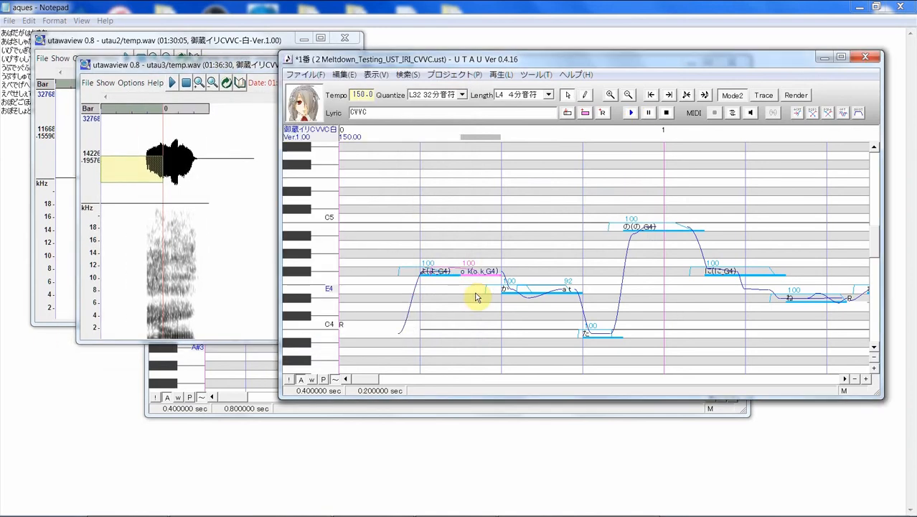
right_click(481, 271)
click(574, 379)
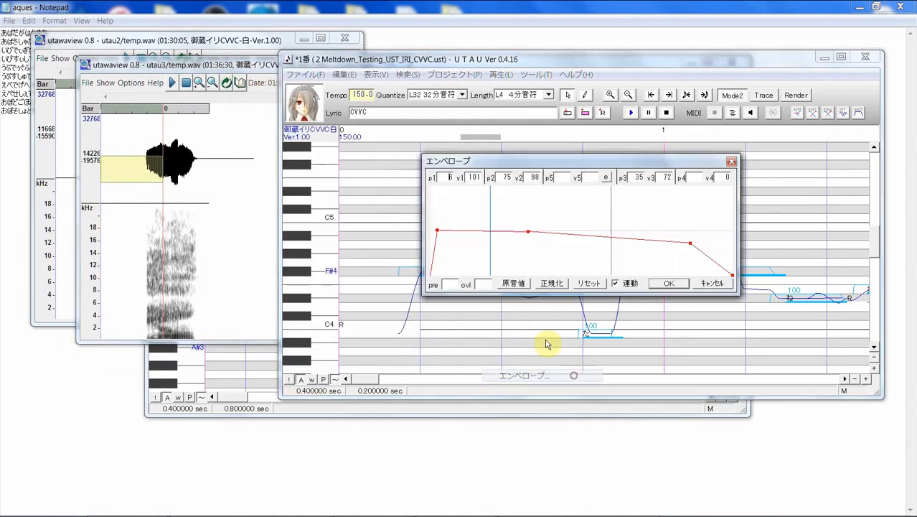
drag(527, 231, 530, 237)
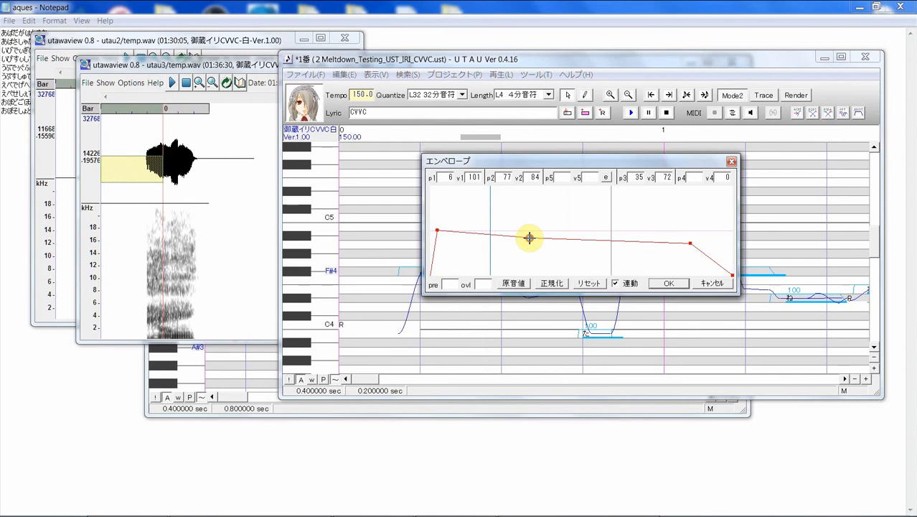
drag(438, 230, 435, 233)
click(678, 283)
click(446, 304)
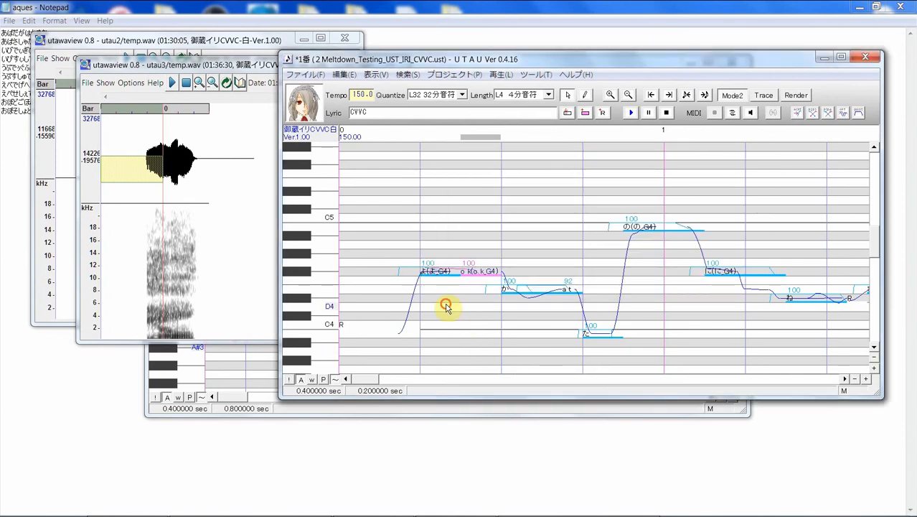
drag(430, 300, 485, 295)
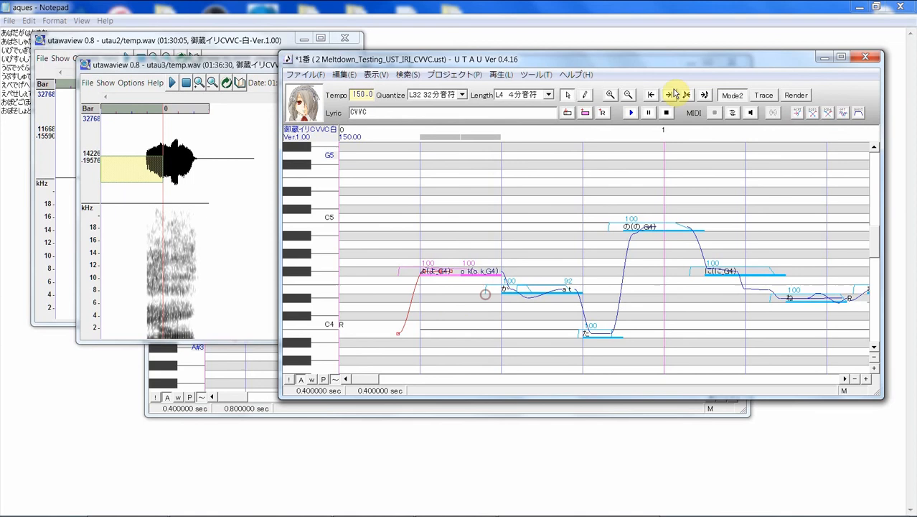
click(631, 115)
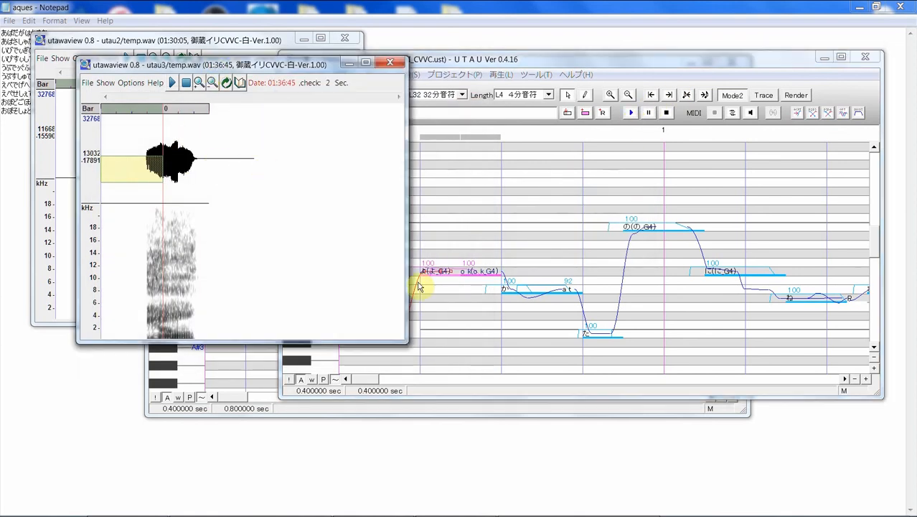
- Lengthen the fade-in of the "o k" envelope to p1 14, play it with よ and check the utau3 waveform
click(476, 323)
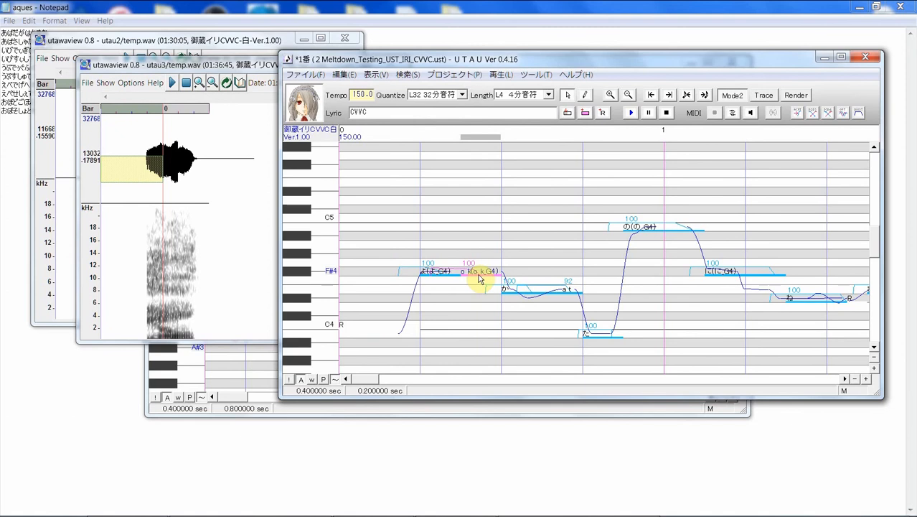
right_click(481, 271)
click(560, 377)
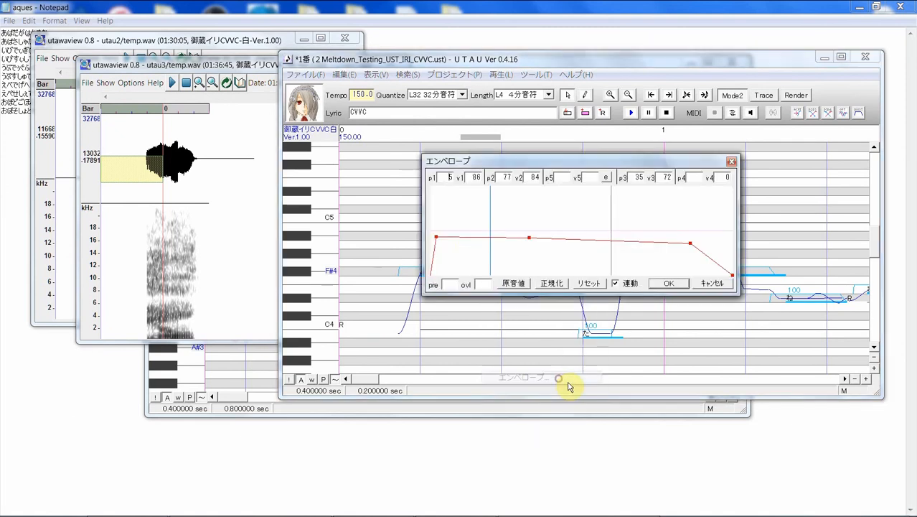
drag(434, 236, 447, 237)
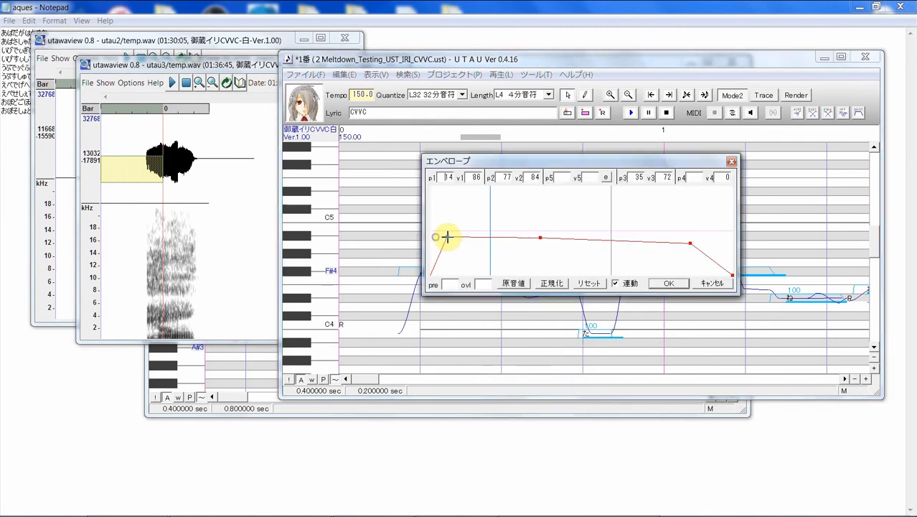
click(669, 283)
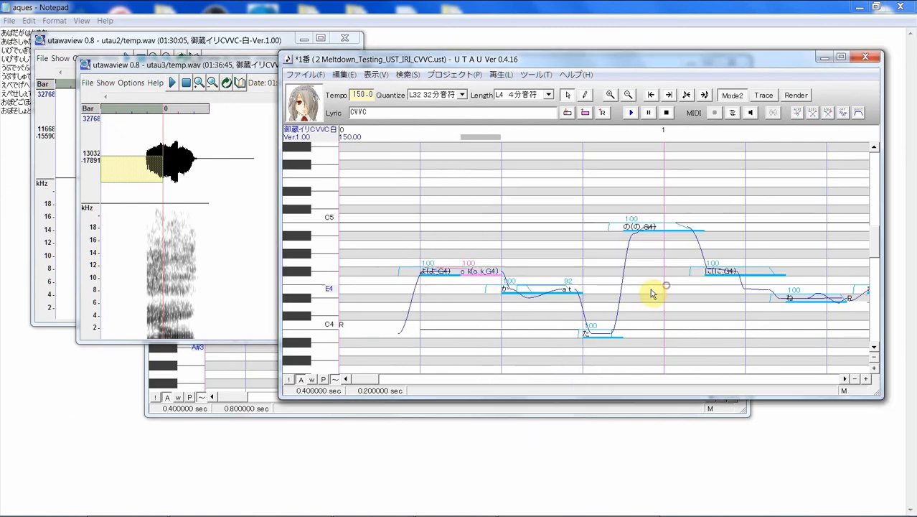
click(631, 113)
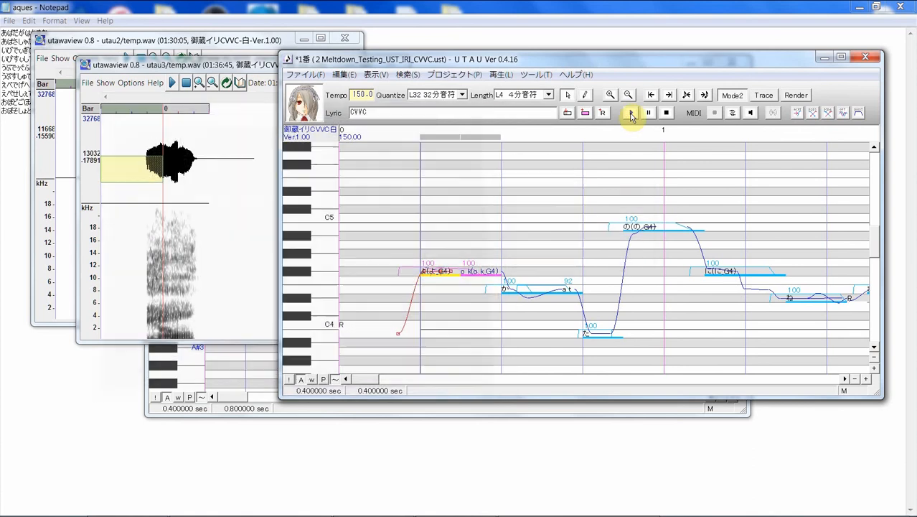
click(258, 68)
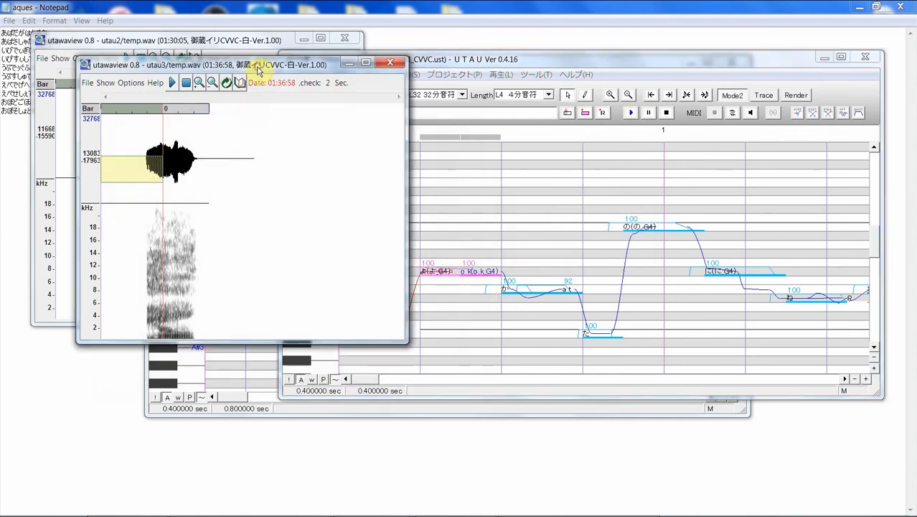
- Play よ in the CV UST and place the utau2 waveform beside the utau3 waveform to compare them
click(260, 366)
click(501, 118)
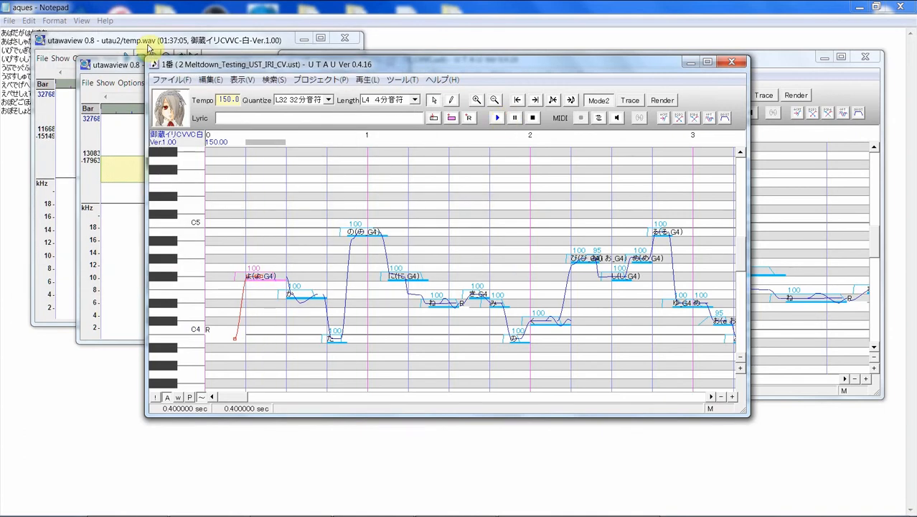
drag(149, 38, 508, 79)
click(136, 74)
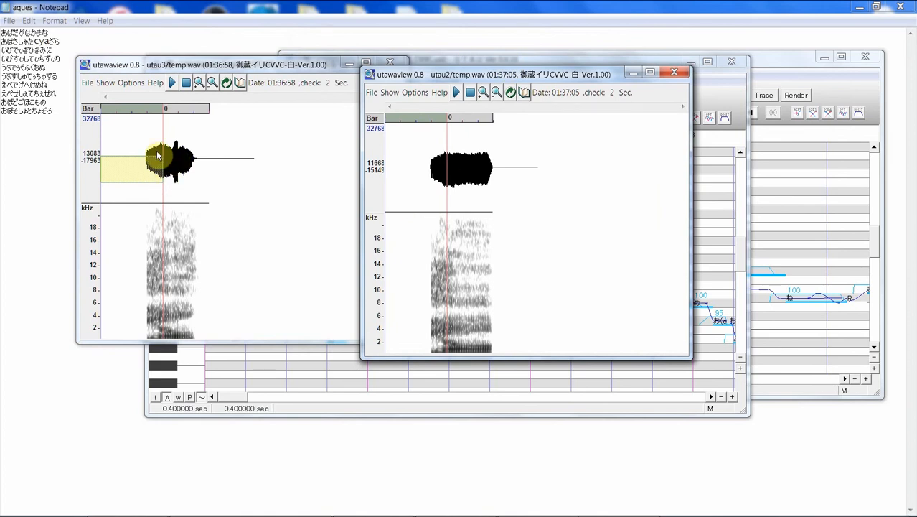
- Play よ and か in the CV UST and compare them with よ through た in the CVVC UST
click(280, 372)
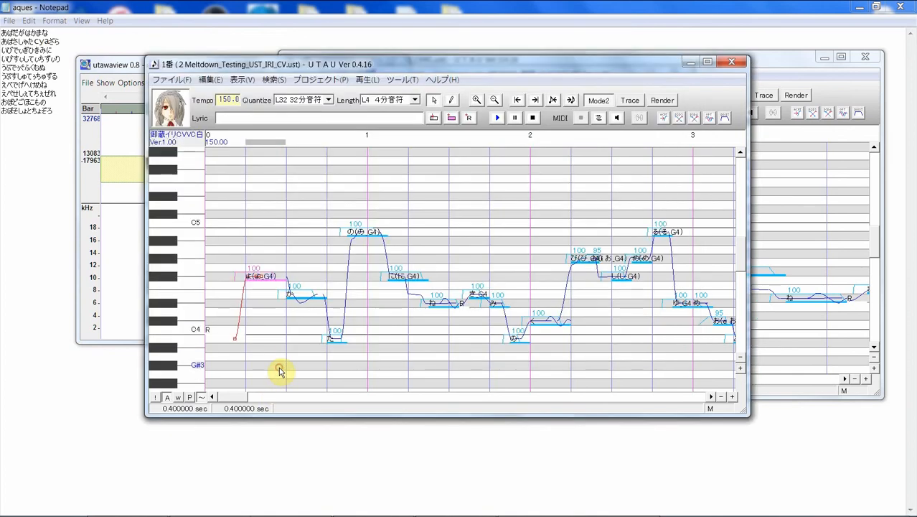
click(495, 119)
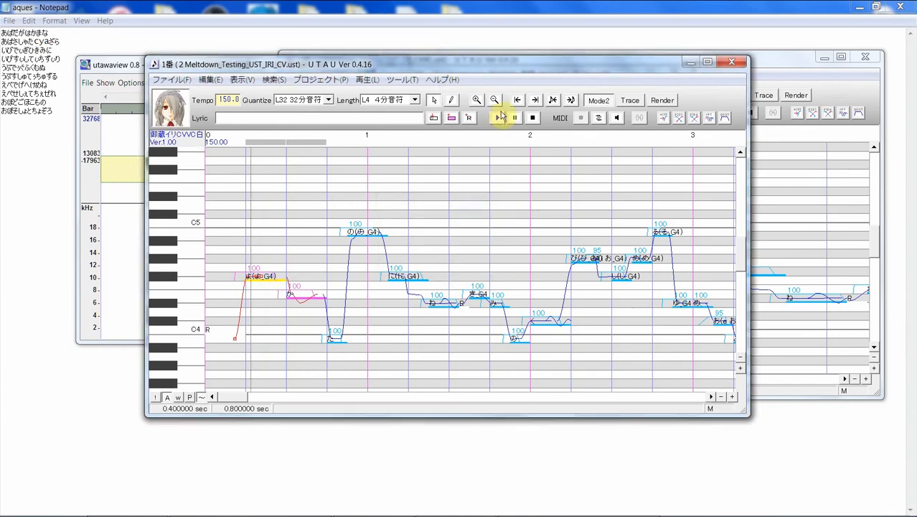
click(773, 215)
drag(446, 308, 596, 264)
click(635, 113)
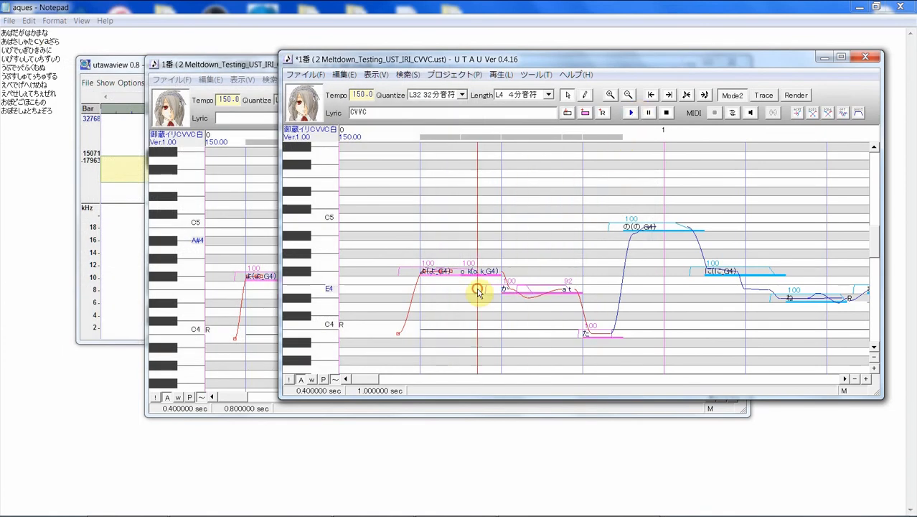
- Crossfade the envelopes of か and "a t", play よ through "a t" and check the utau3 waveform
click(514, 310)
click(535, 308)
drag(436, 303, 578, 310)
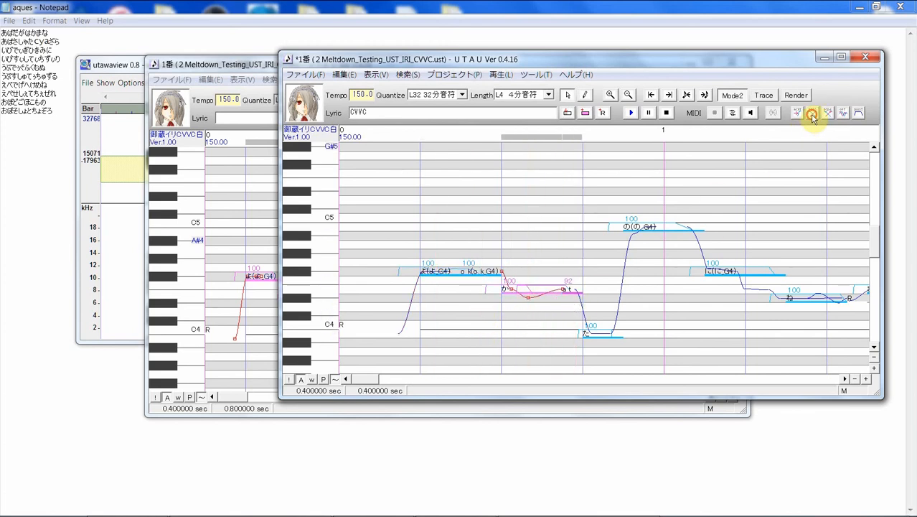
drag(422, 300, 576, 257)
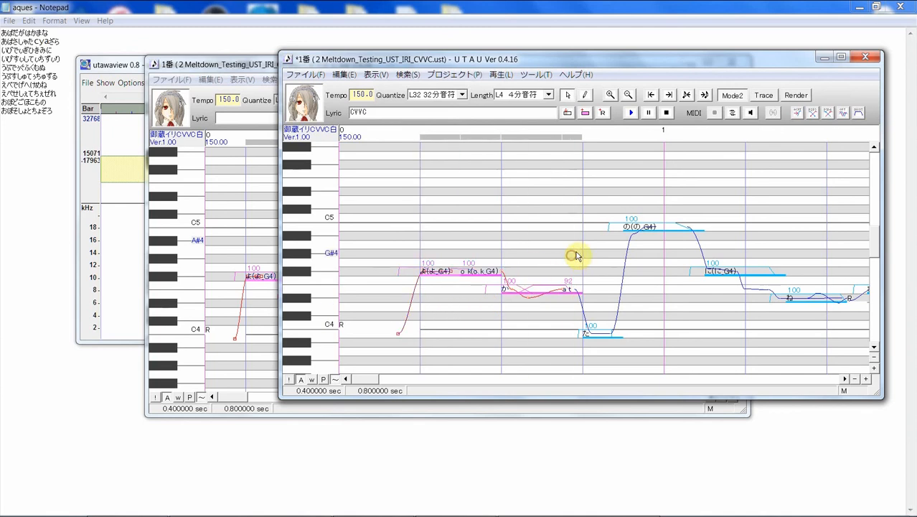
click(632, 114)
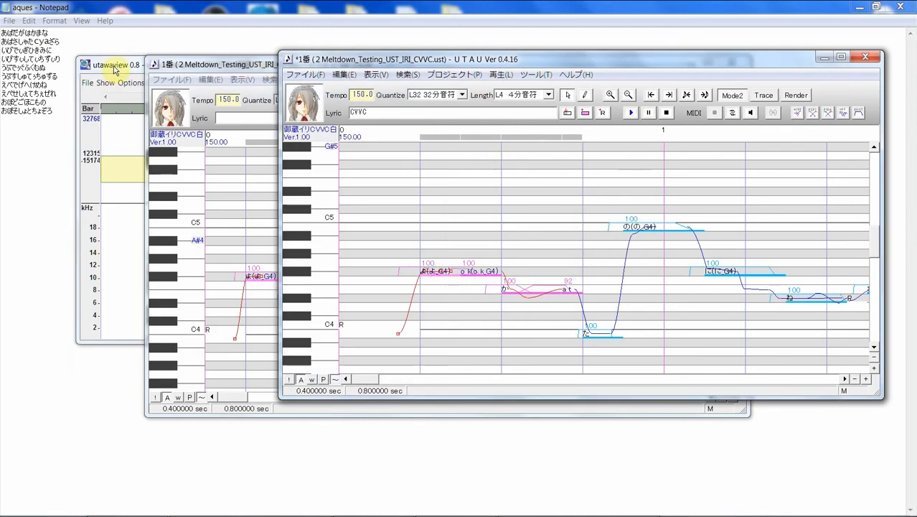
drag(115, 69, 76, 67)
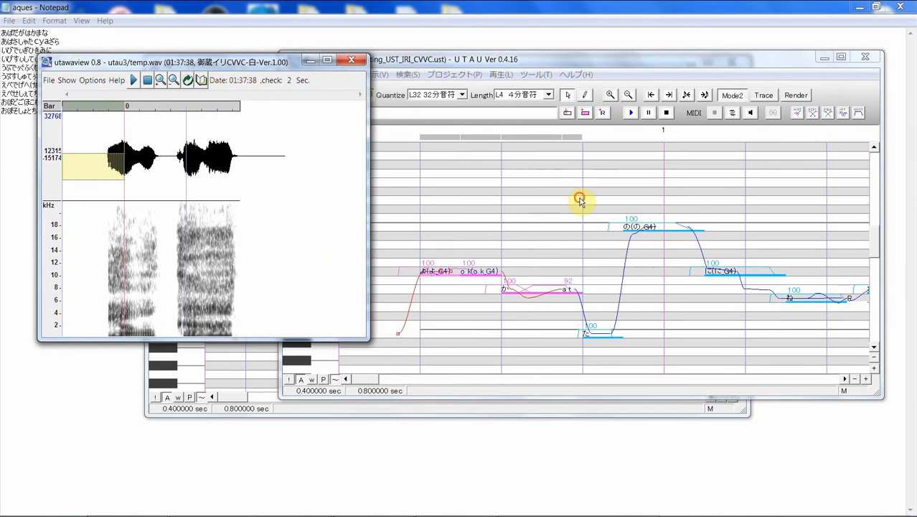
- Play only "o k", か and "a t" and inspect their transitions in the utau3 waveform
click(580, 199)
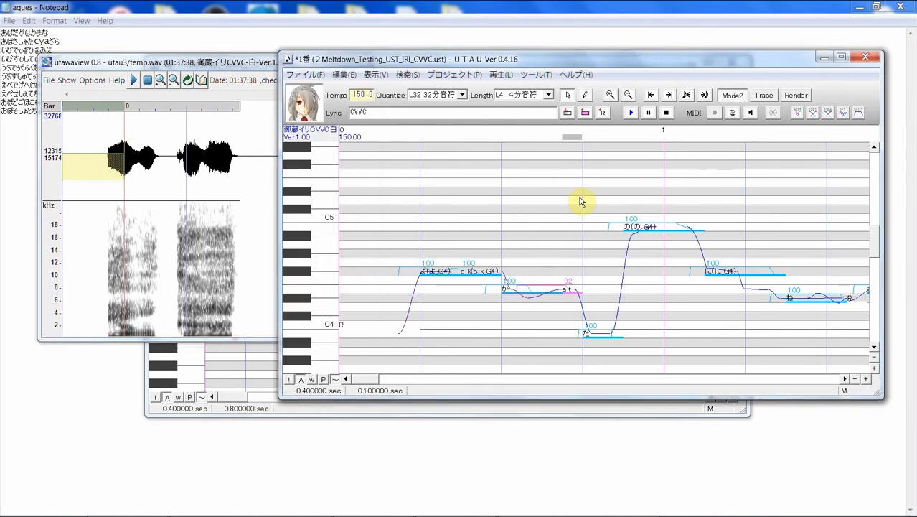
click(575, 307)
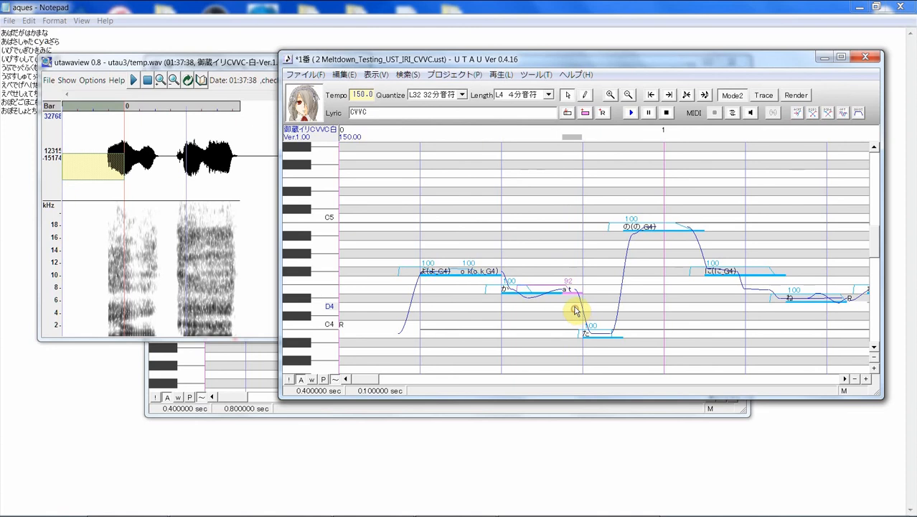
drag(504, 318, 536, 304)
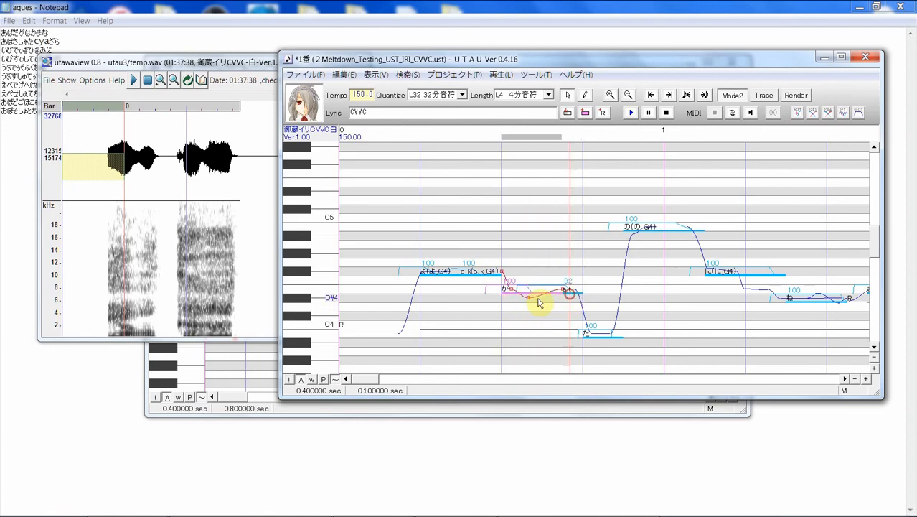
click(631, 113)
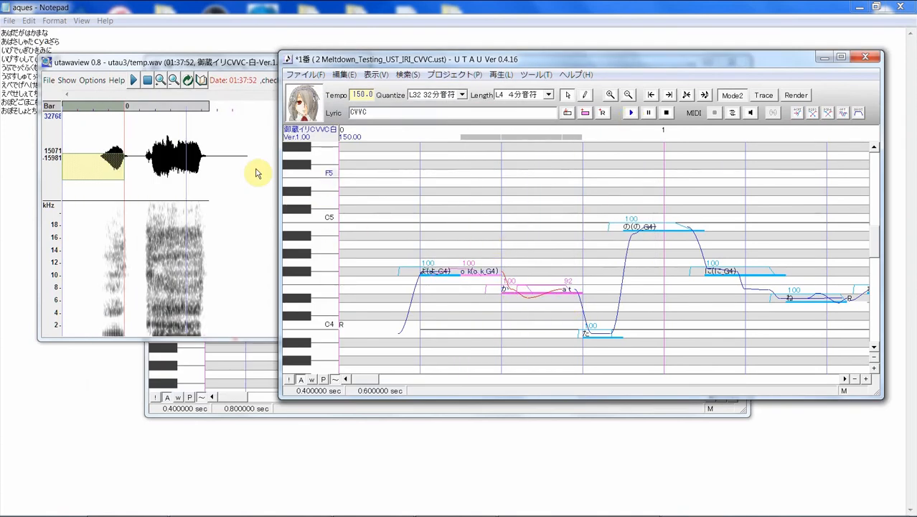
click(256, 173)
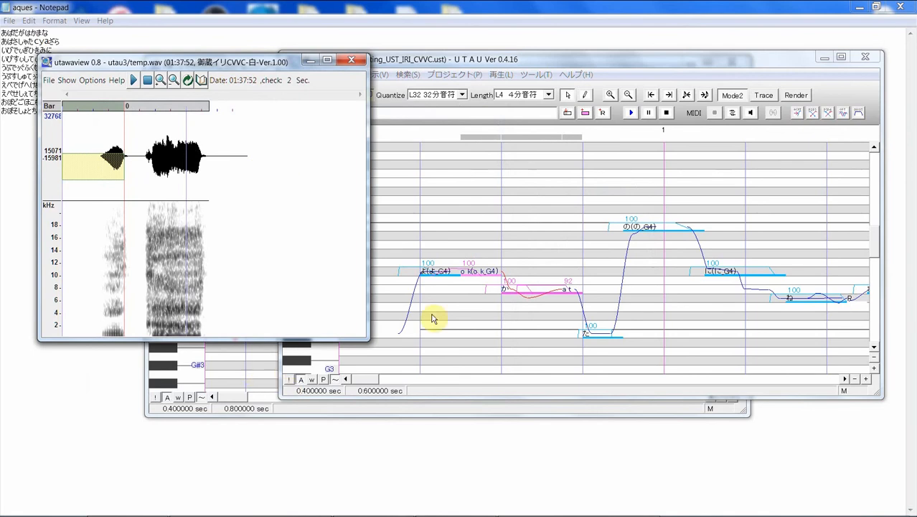
- Play only "a t" and た to examine the transition between them in the utau3 waveform
click(543, 316)
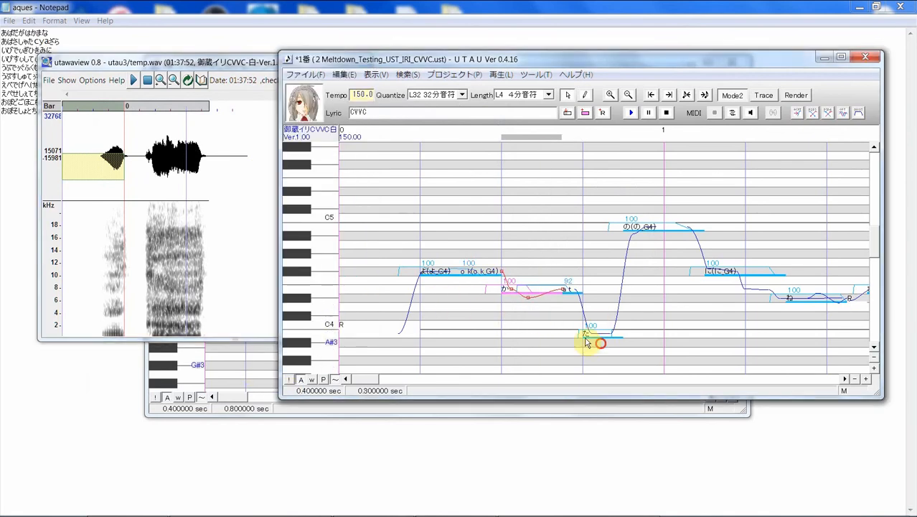
drag(584, 342, 565, 336)
click(628, 115)
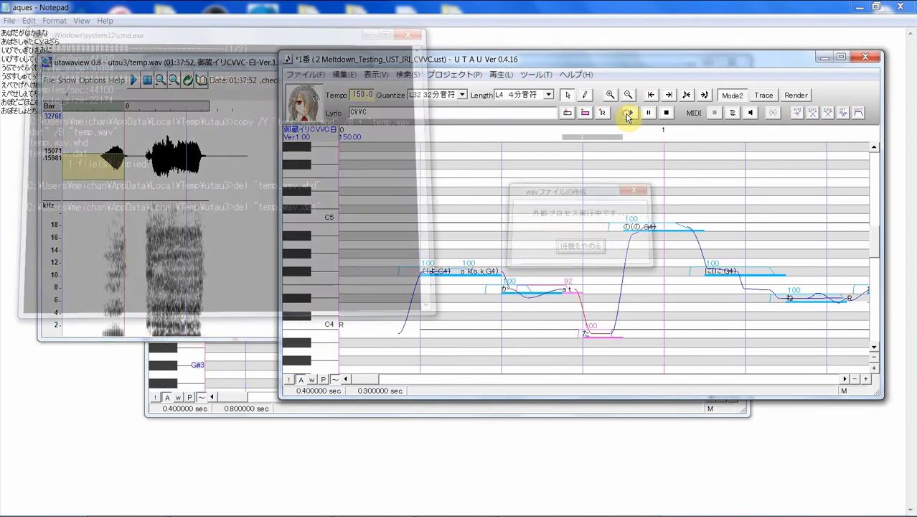
click(628, 115)
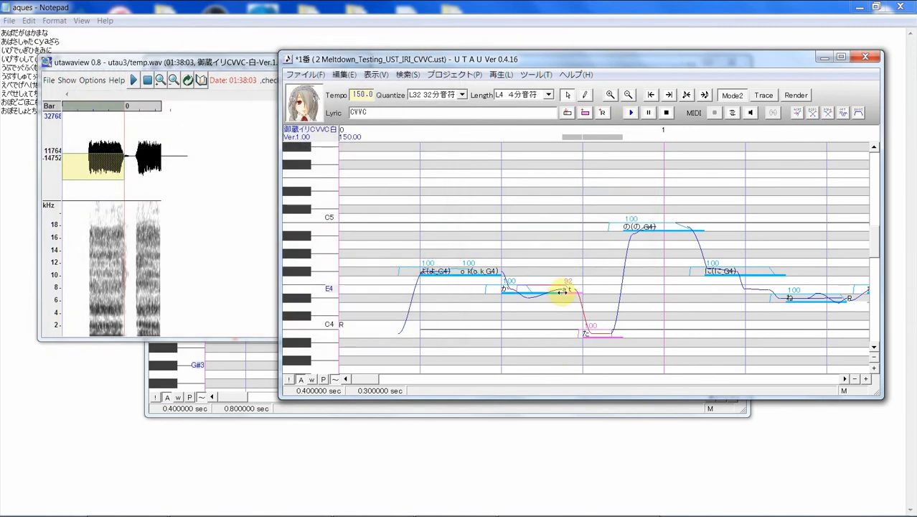
- Lengthen "a t" by moving its boundary with か earlier, undoing any stray adjustment, and play か through た
drag(563, 292, 616, 288)
click(563, 291)
key(ctrl+z)
drag(601, 349, 530, 339)
click(636, 114)
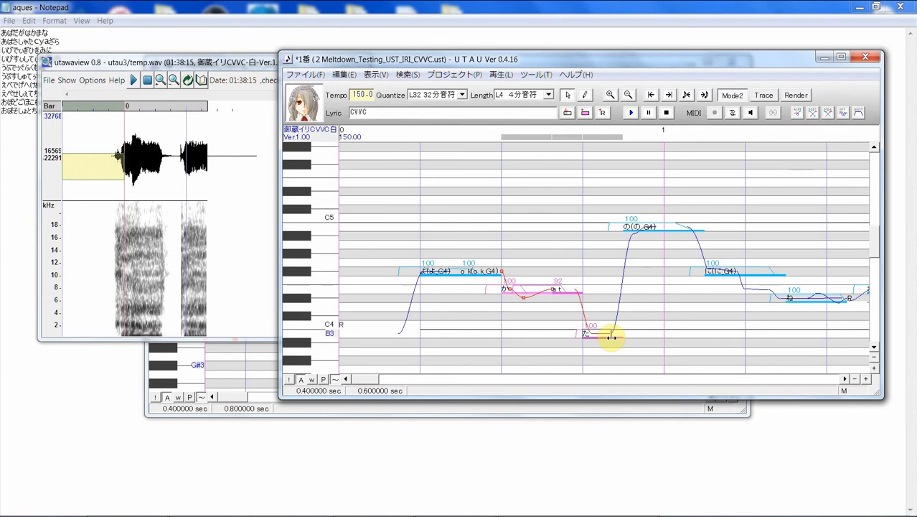
- Shorten た to 0.150 sec and turn the 0.050 sec rest after it into an "a n" note
drag(608, 337, 613, 339)
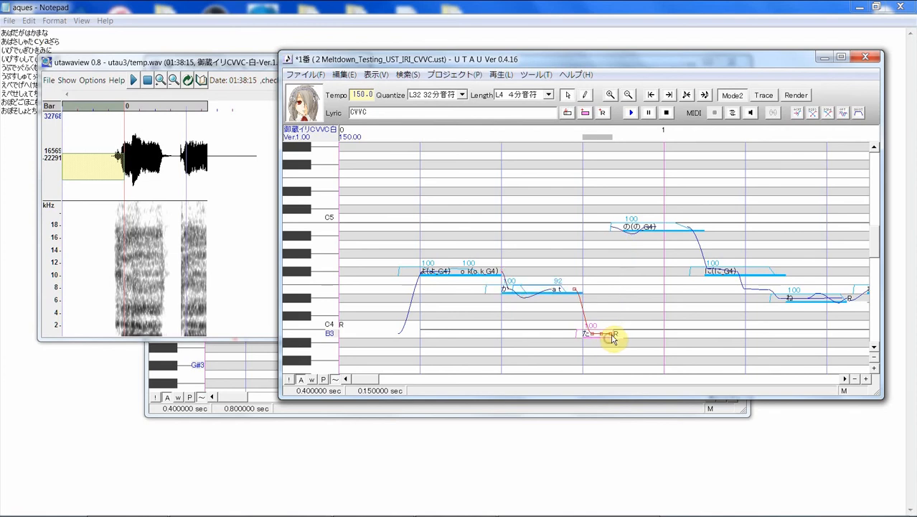
click(616, 341)
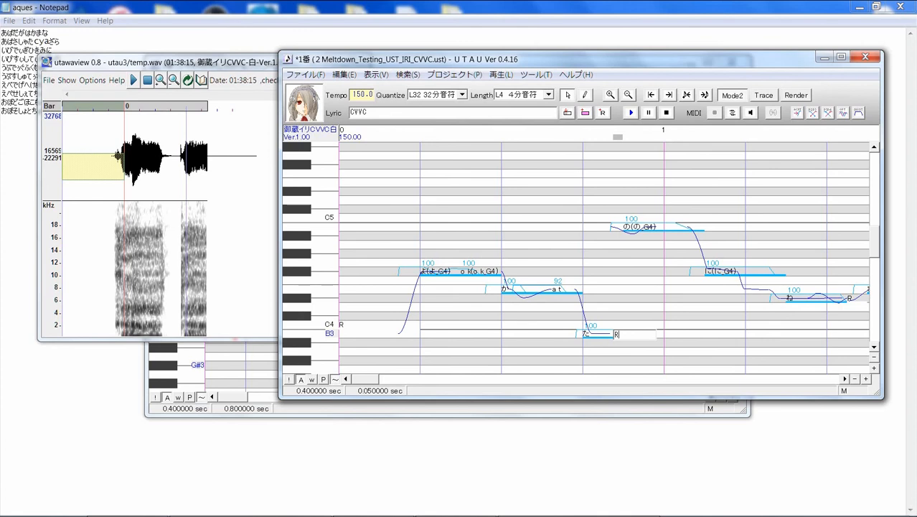
key(Return)
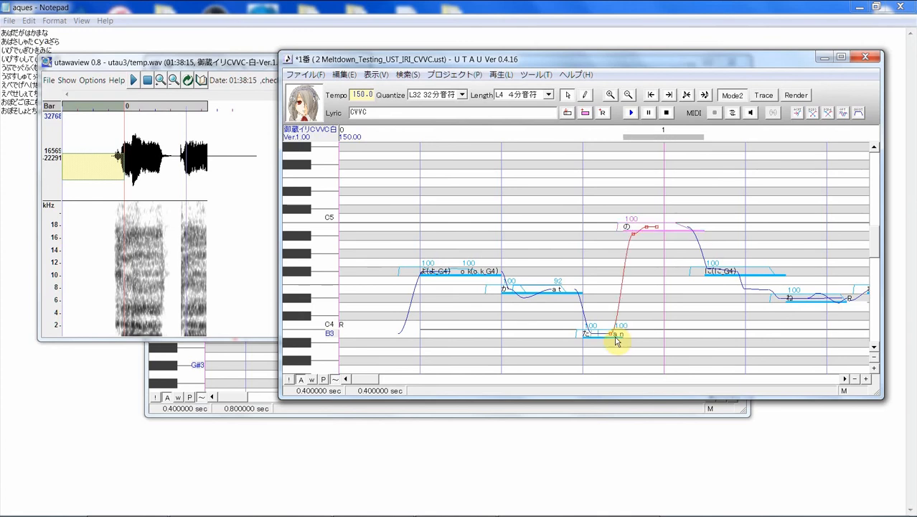
- Play た, "a n" and の, followed by the whole phrase from よ through の
drag(621, 351, 656, 338)
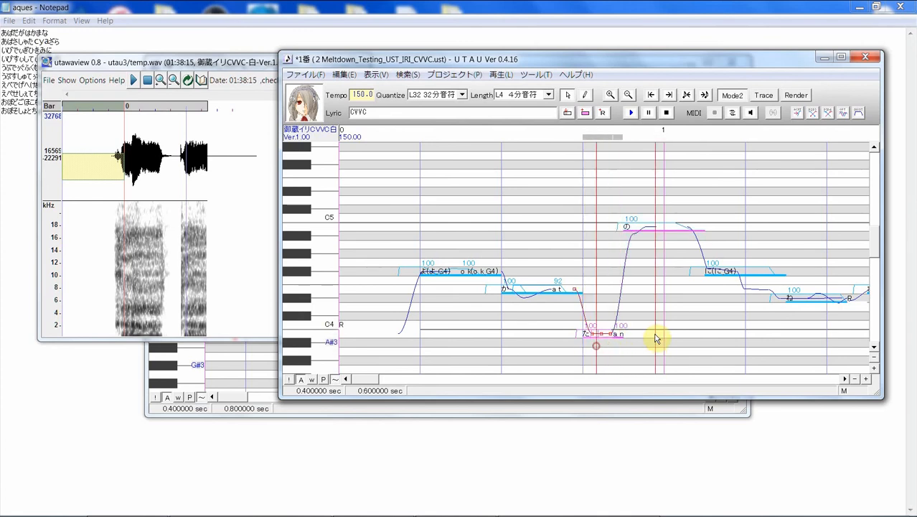
click(628, 113)
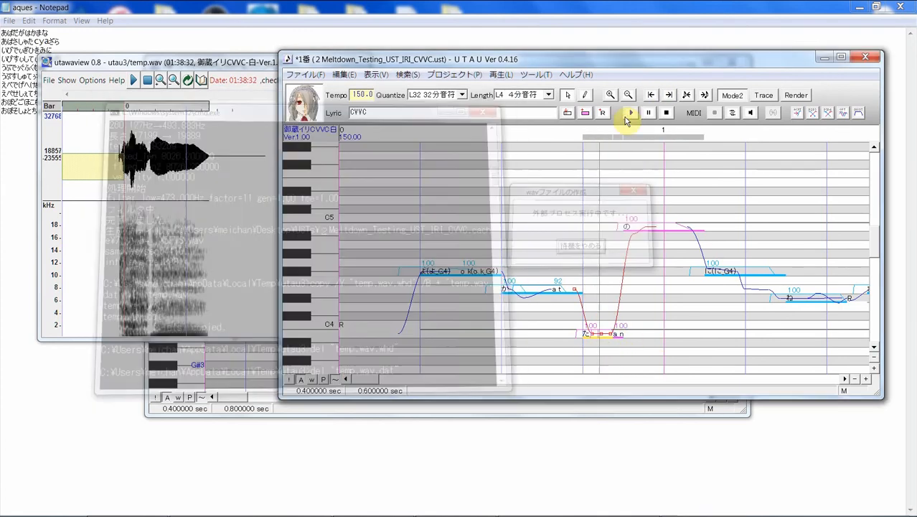
click(625, 118)
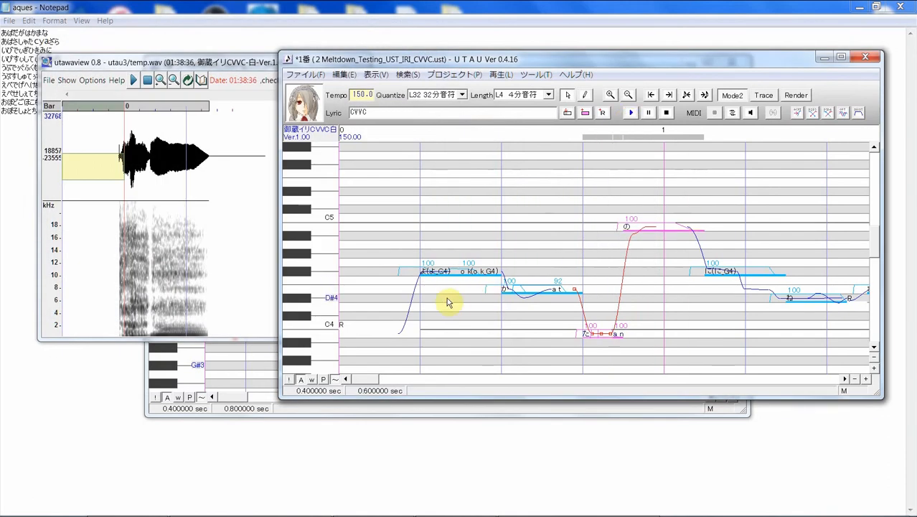
click(442, 295)
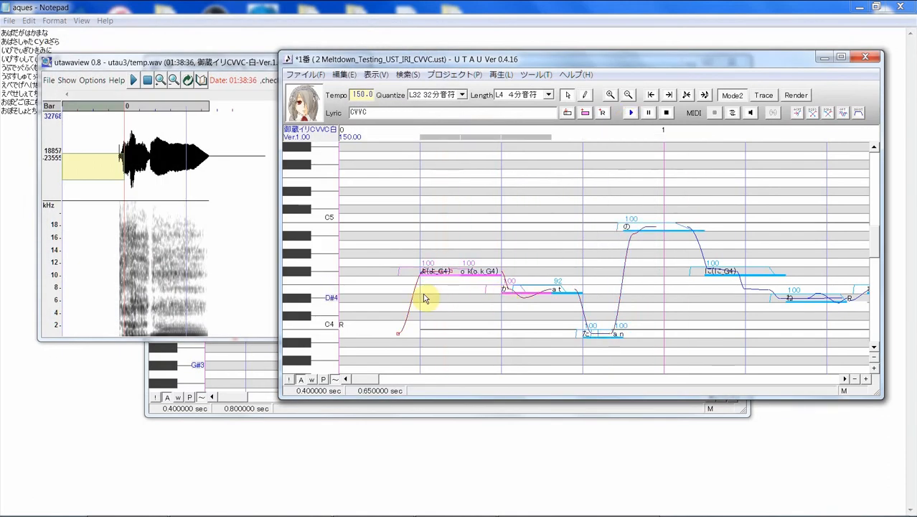
drag(430, 297, 671, 254)
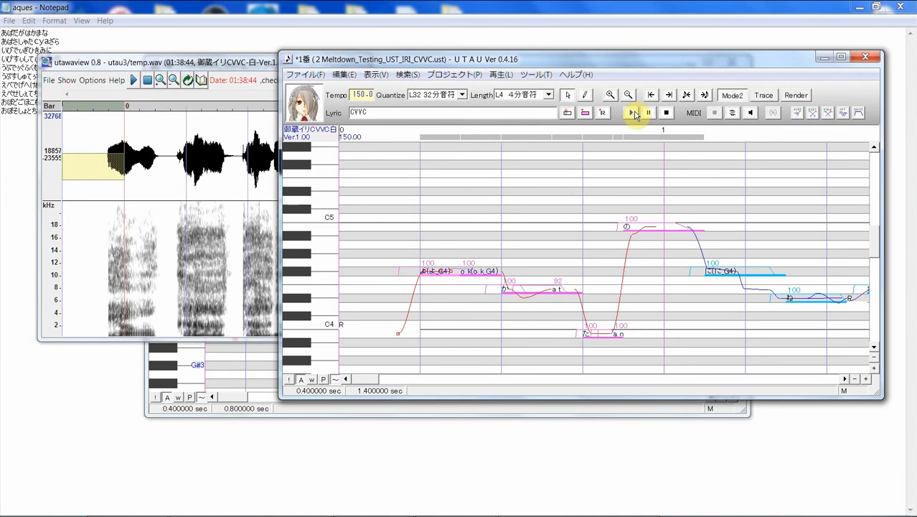
- Crossfade the envelopes of た and "a n", playing the pair before and after and checking the utau3 waveform
click(611, 352)
drag(587, 357, 616, 343)
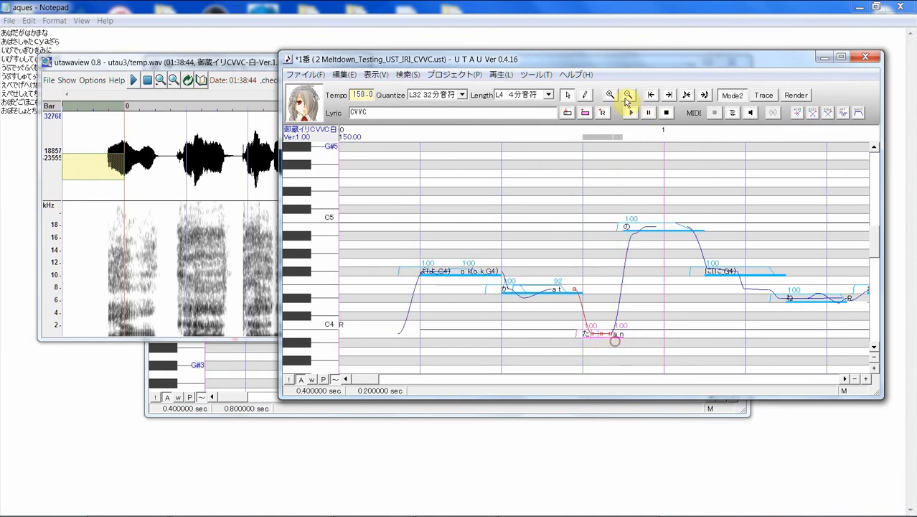
click(631, 113)
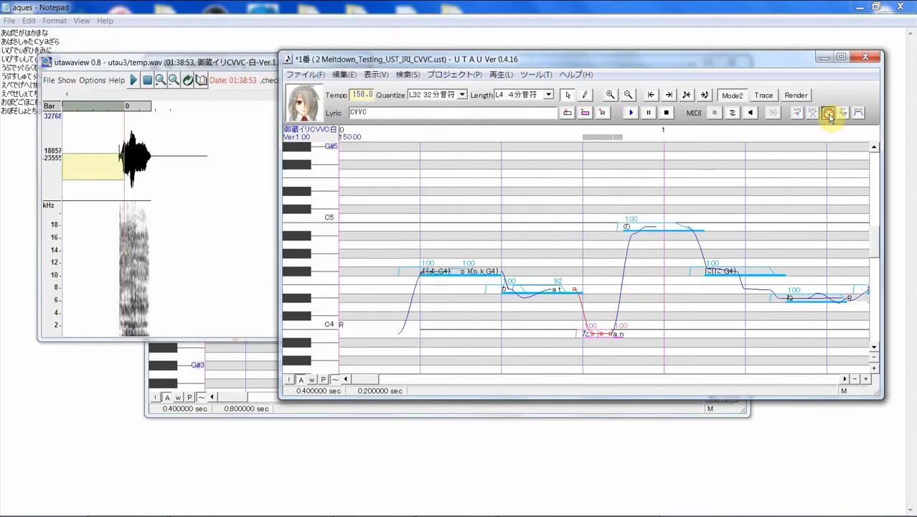
click(630, 115)
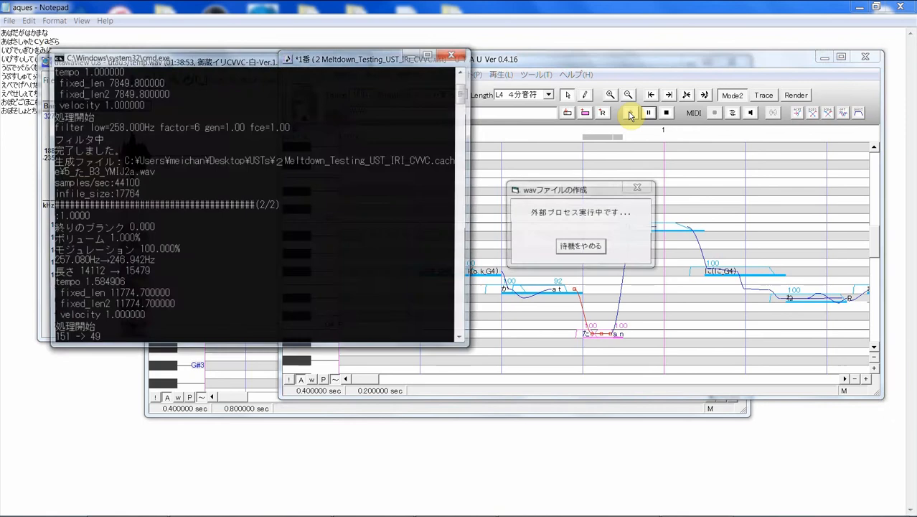
click(171, 63)
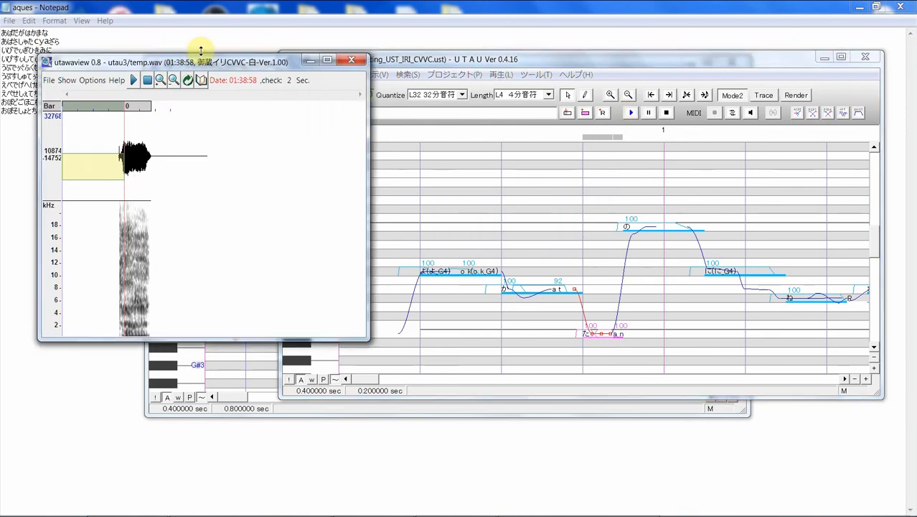
- Play よ through "a n" and inspect the transitions in the utau3 waveform
click(444, 320)
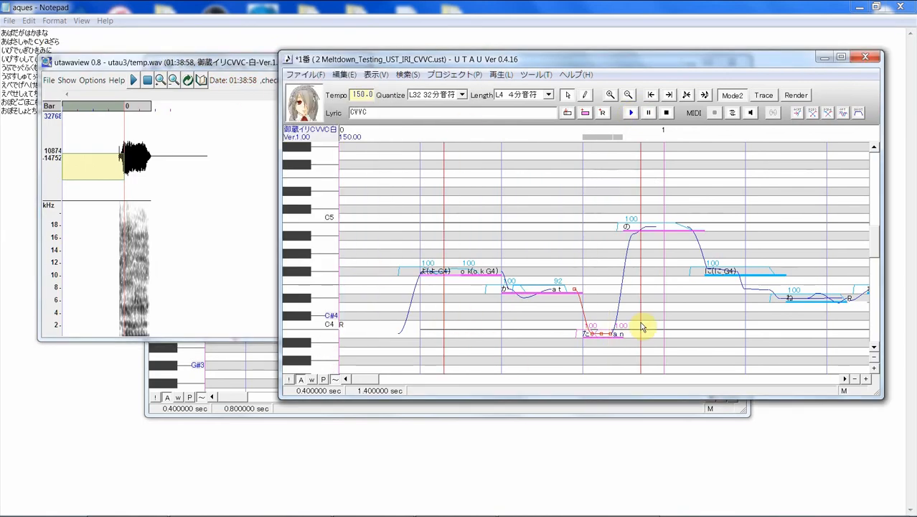
drag(622, 330, 623, 330)
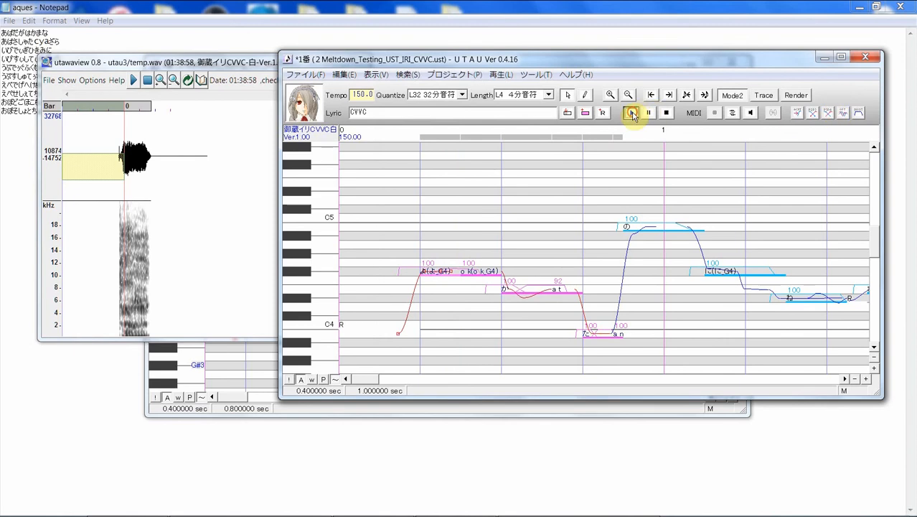
click(632, 113)
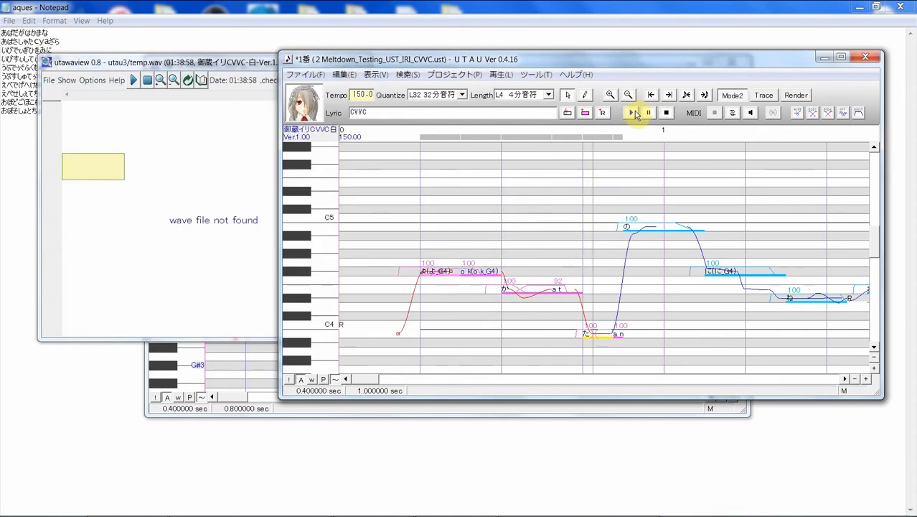
click(260, 67)
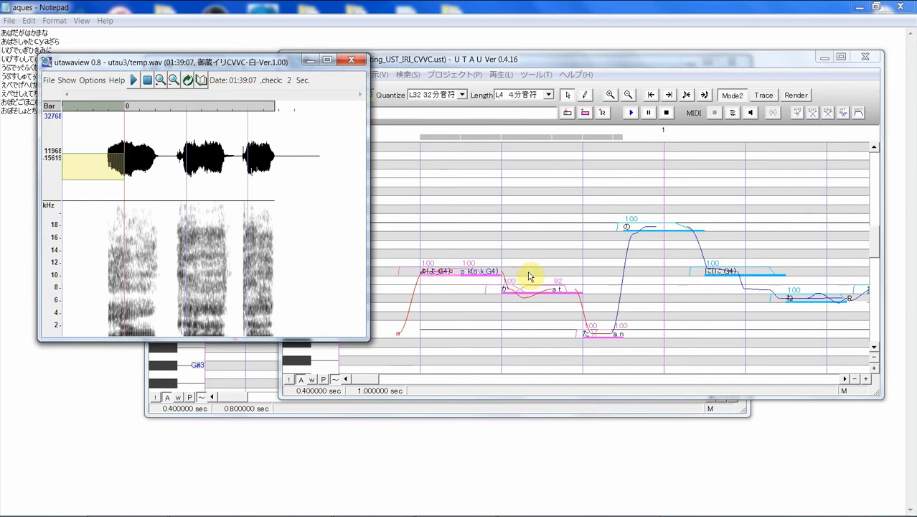
- Play よ through の and inspect the joins between the notes in the utau3 waveform
click(431, 293)
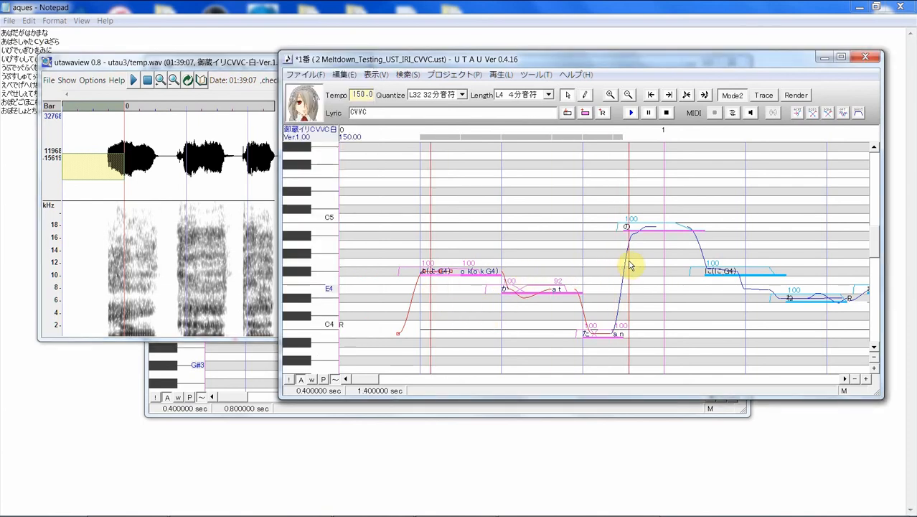
click(630, 112)
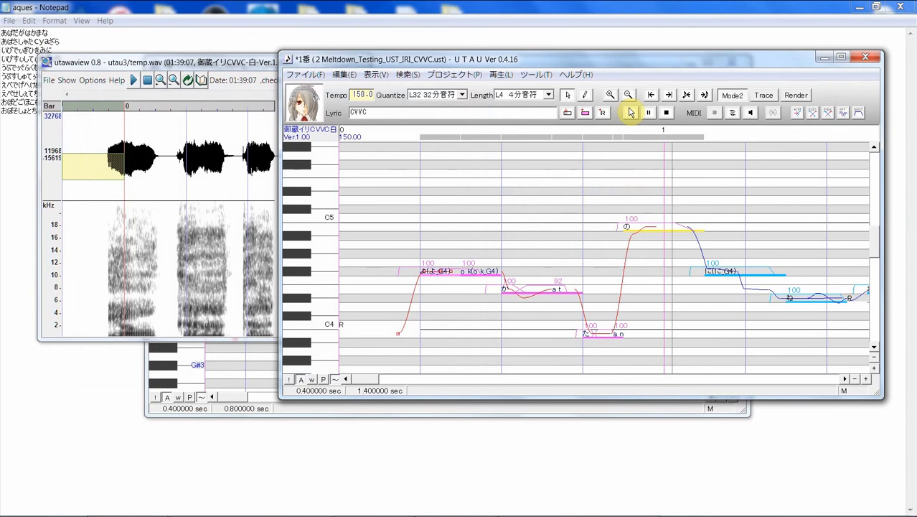
click(630, 112)
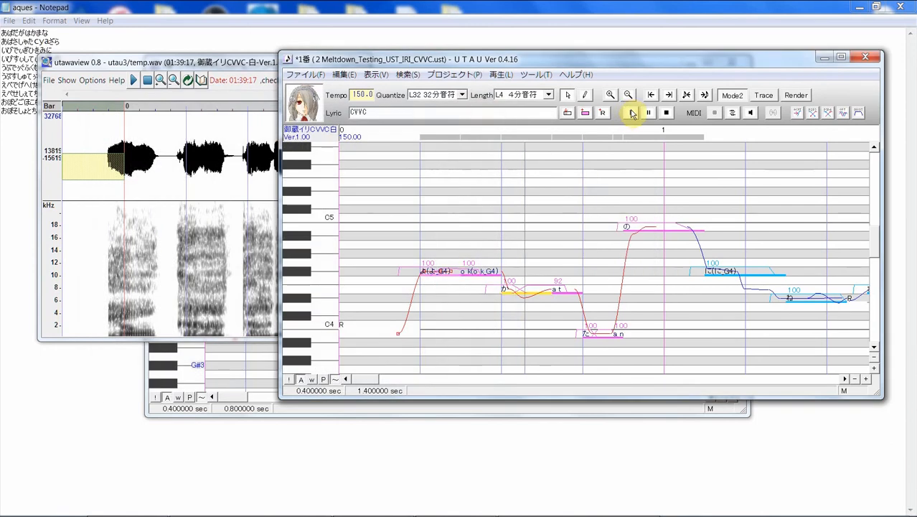
click(239, 61)
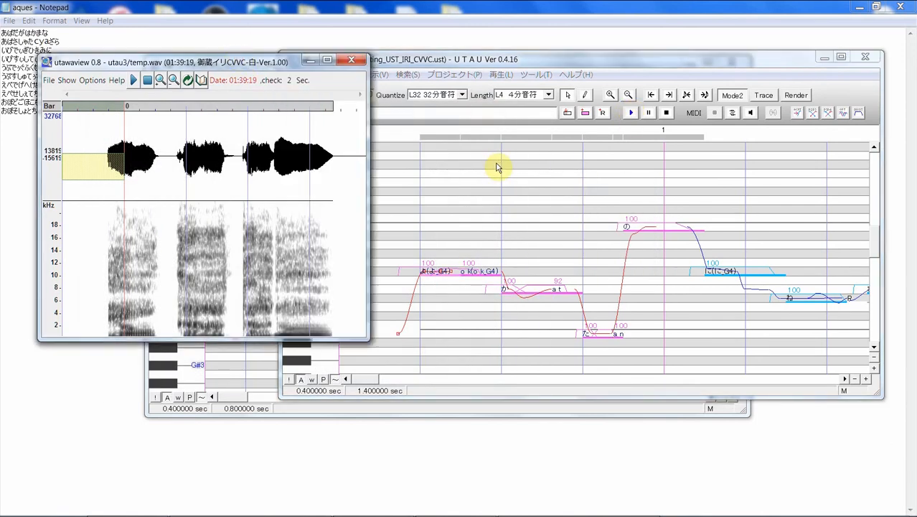
- Play た, "a n" and の on their own and examine the transition into の in the utau3 waveform
click(610, 286)
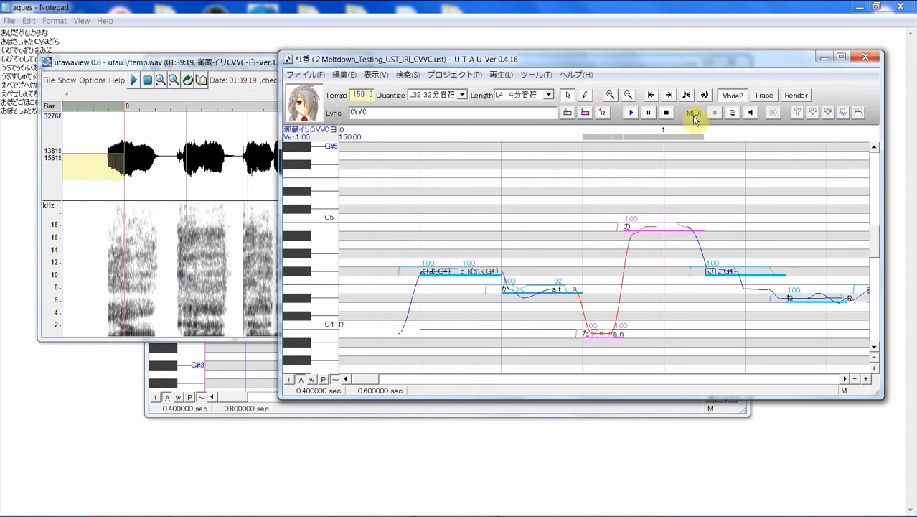
click(630, 112)
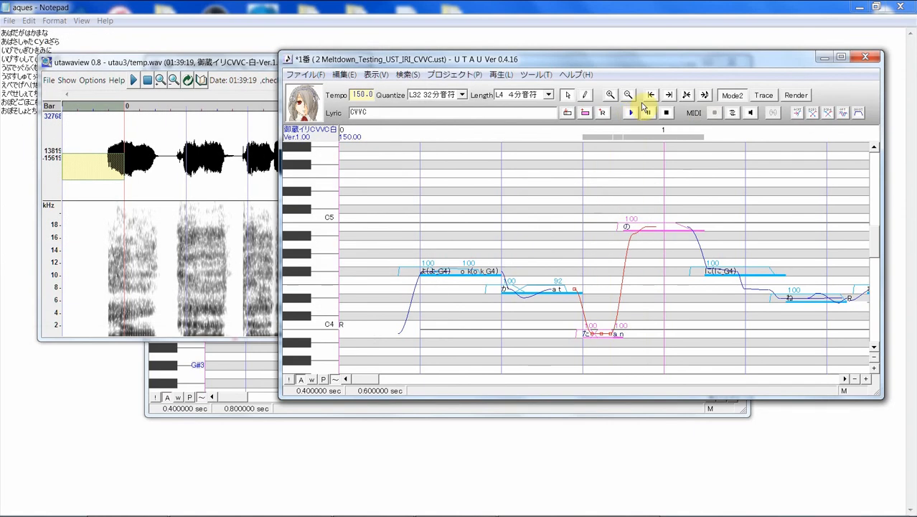
click(267, 71)
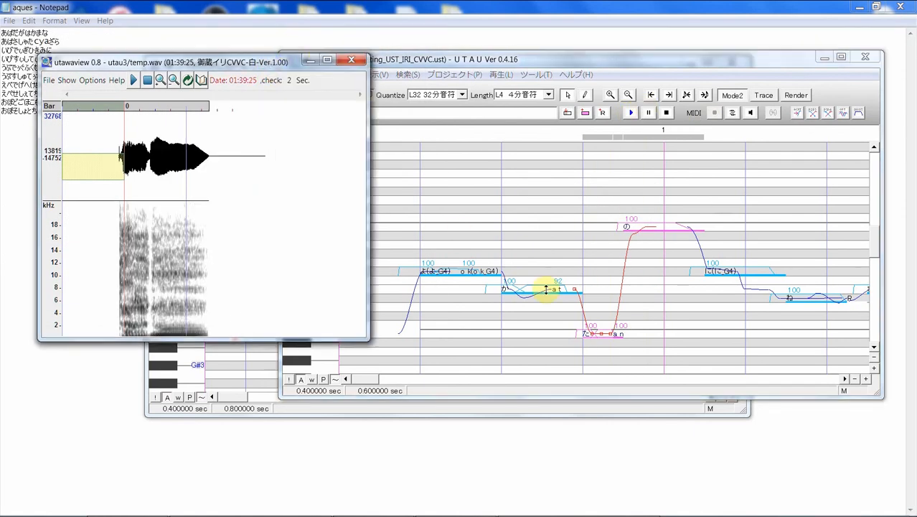
- Play the phrase from よ through に and compare the transition from の to に with the earlier ones in the waveform
drag(639, 274, 427, 263)
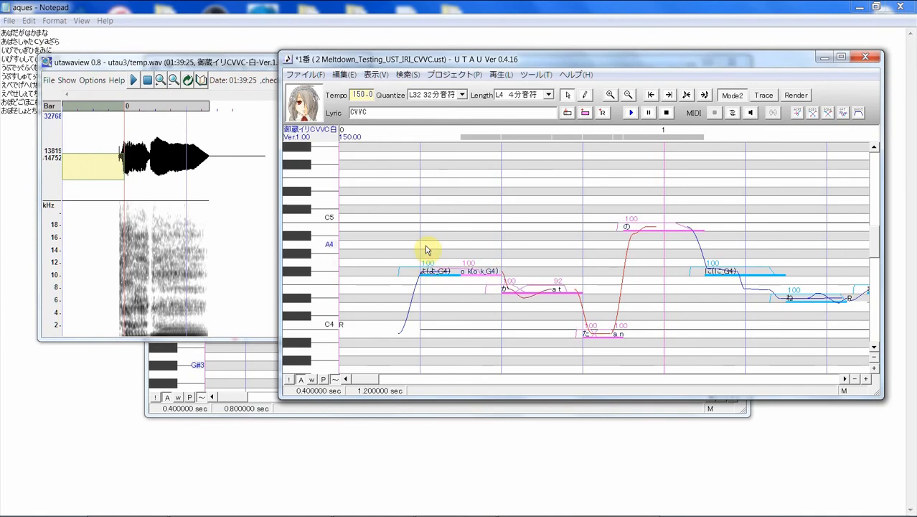
click(433, 292)
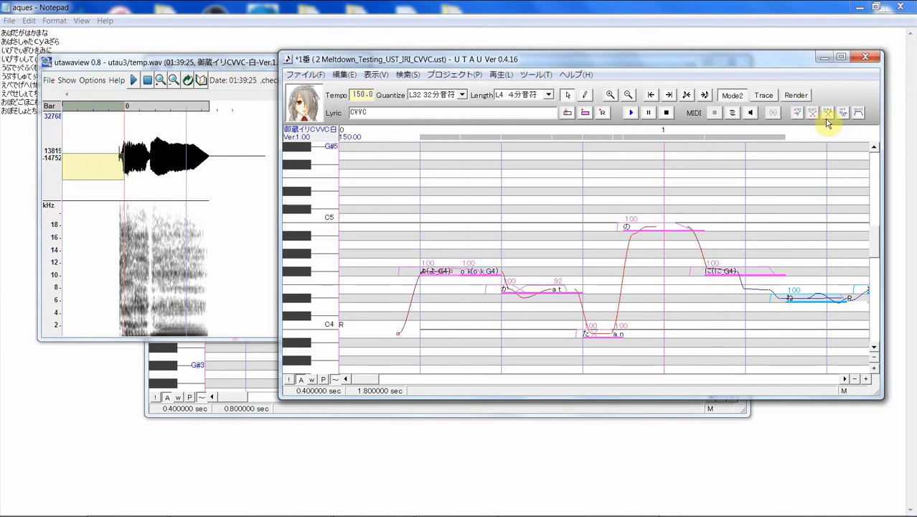
click(634, 114)
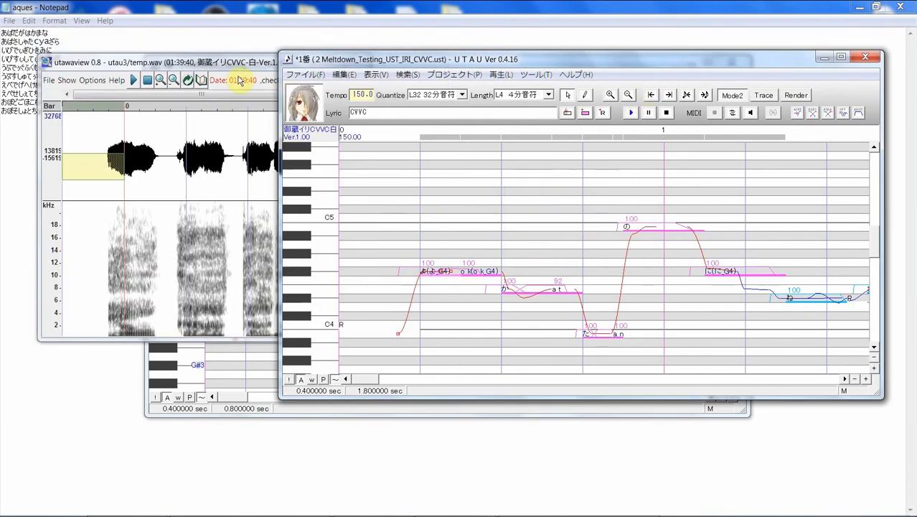
click(241, 70)
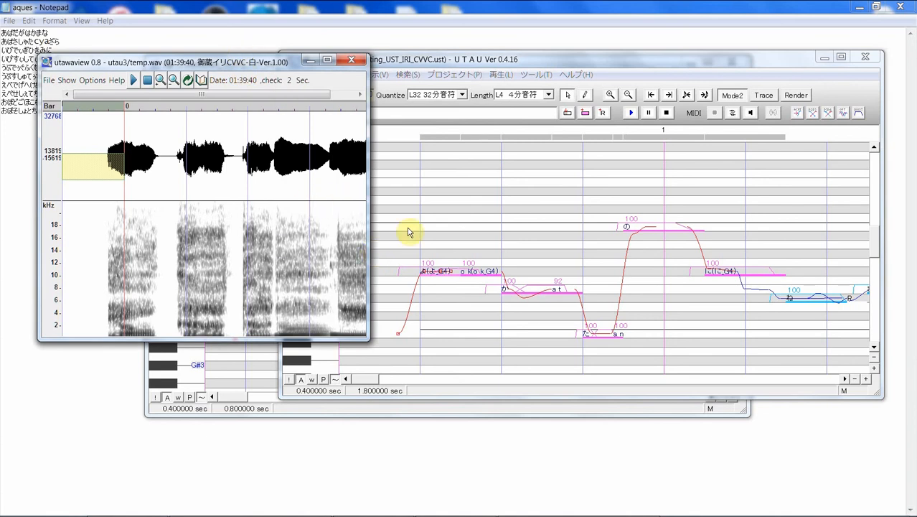
- Play only た and "a n" several times to hear the ending of the pair
click(611, 346)
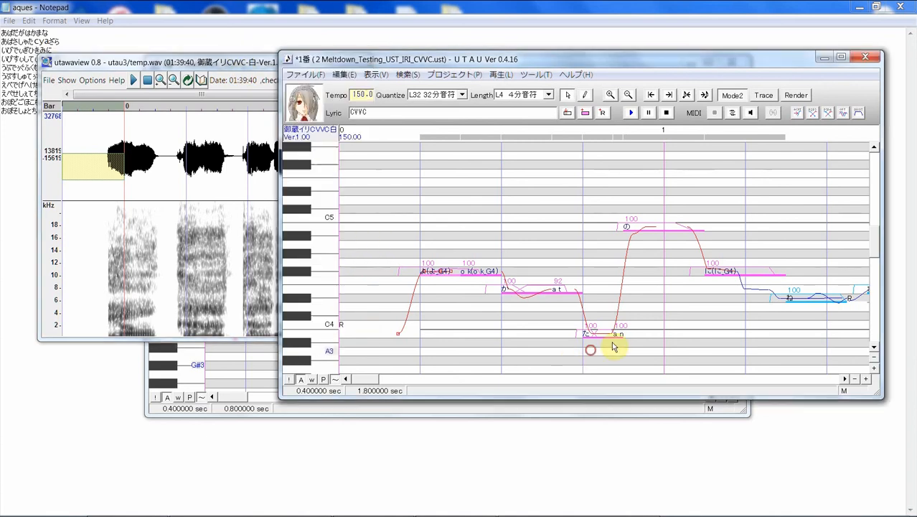
click(630, 113)
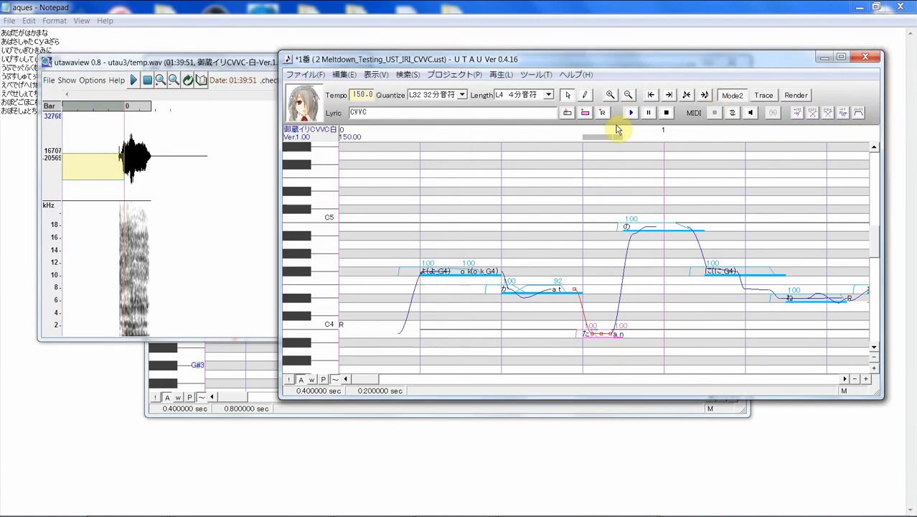
click(631, 113)
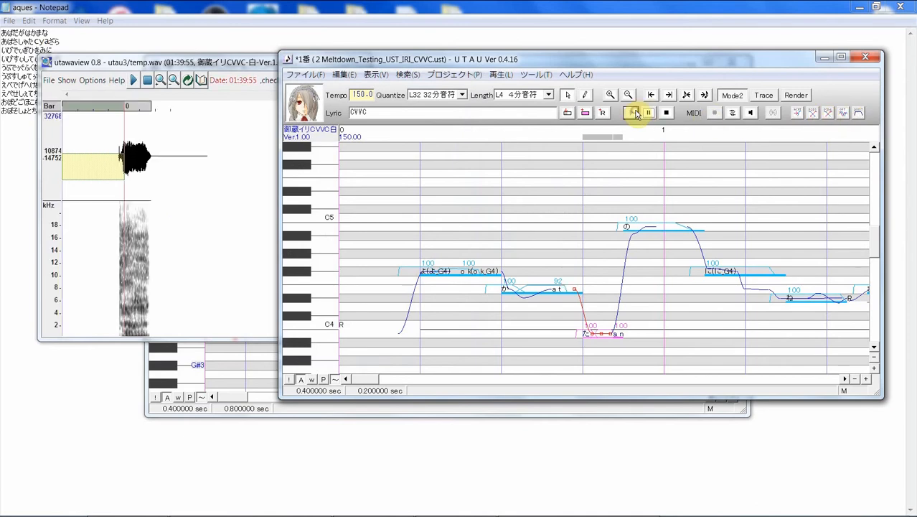
click(635, 113)
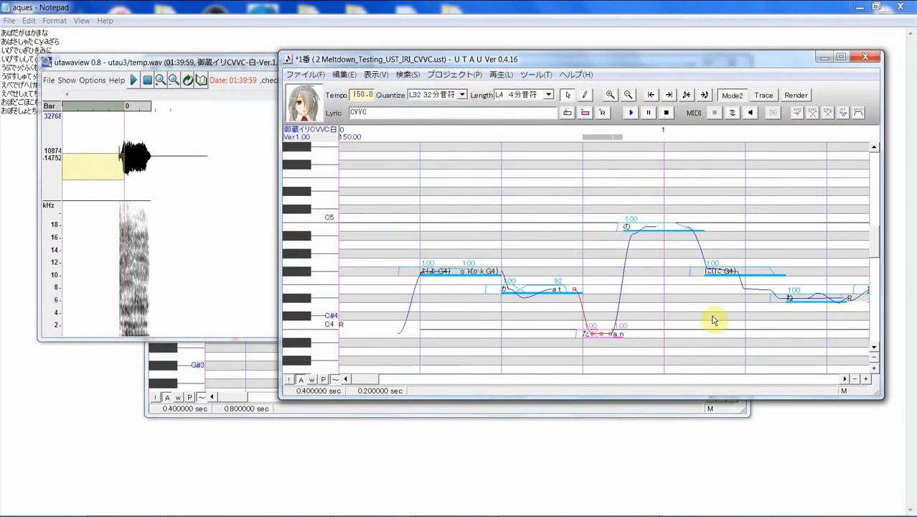
- Shorten の to 0.300 sec and turn the 0.100 sec rest after it into an "o ny" note
click(704, 229)
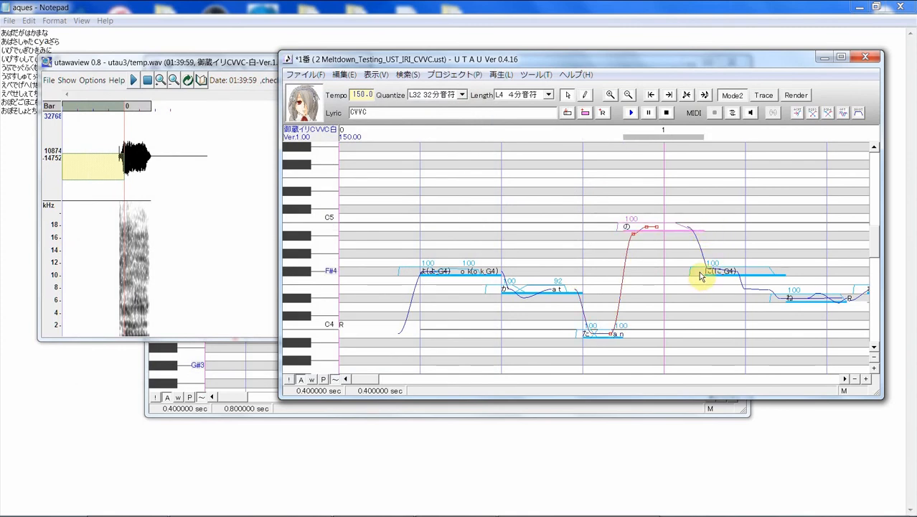
click(705, 228)
click(703, 227)
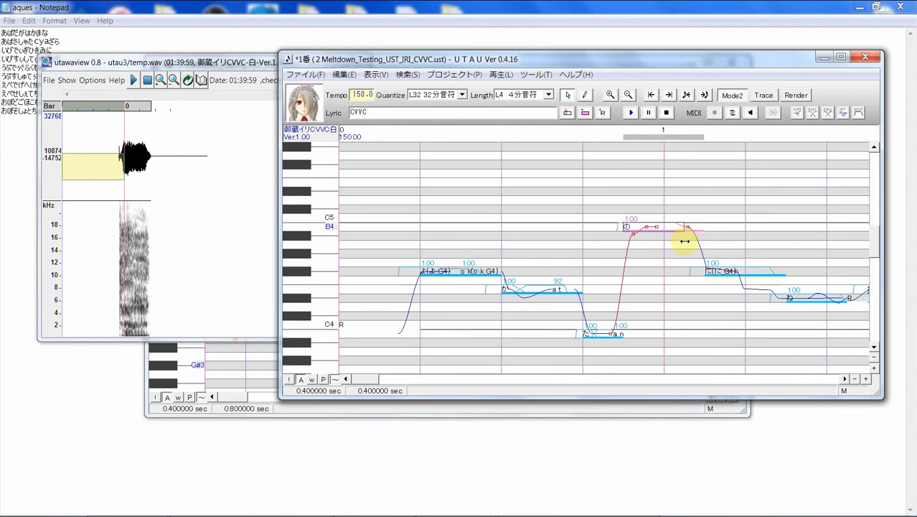
drag(681, 246, 681, 249)
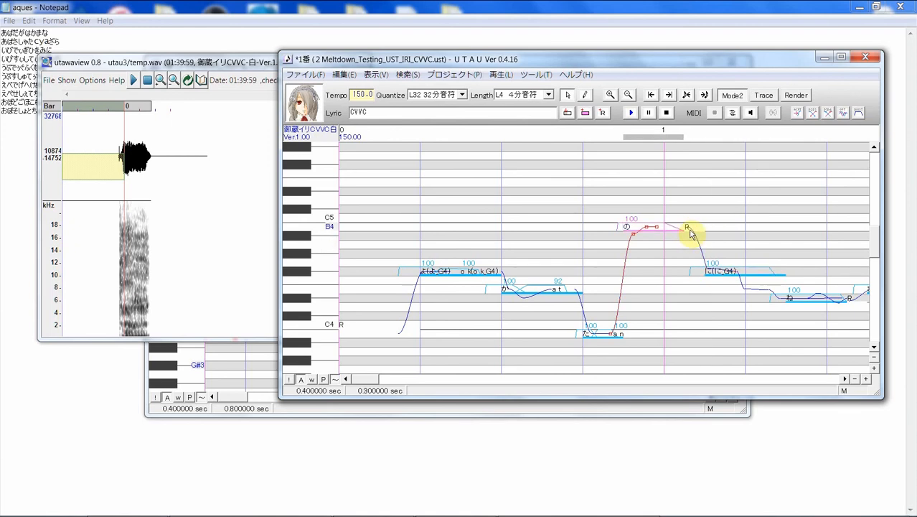
click(689, 229)
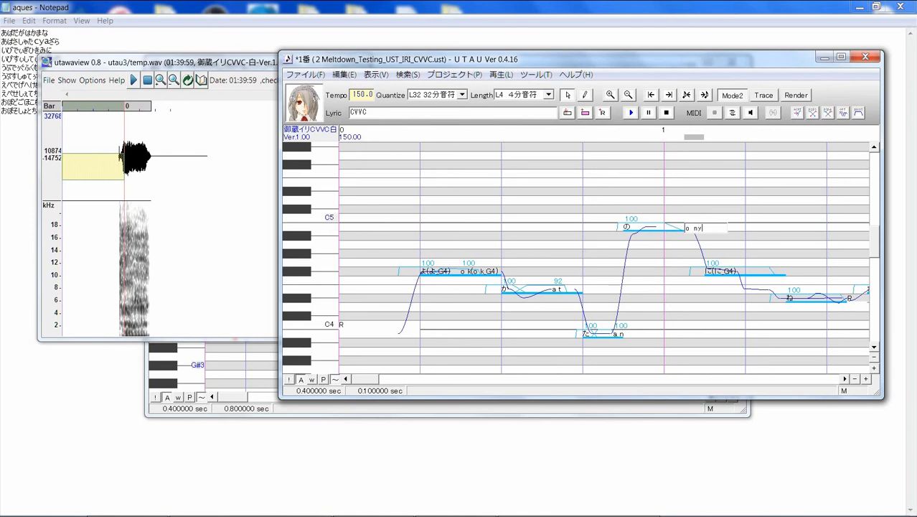
key(Return)
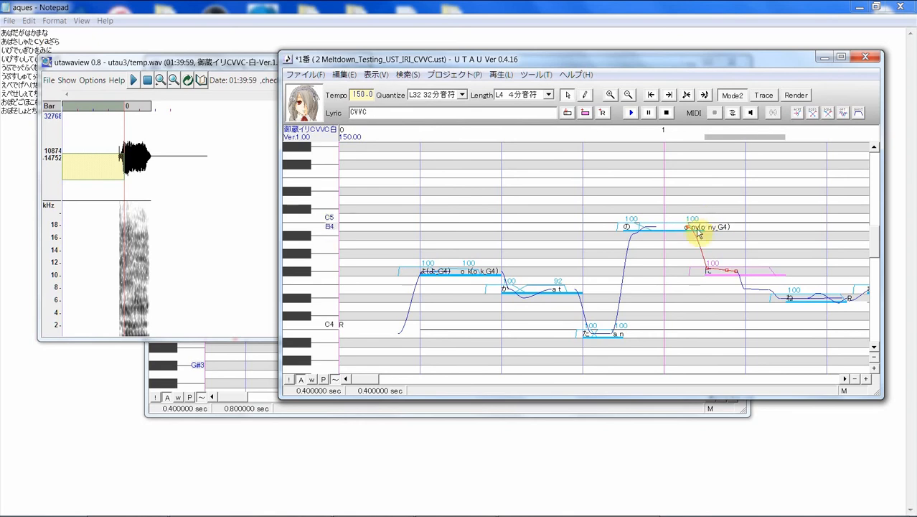
- Apply the envelope crossfade to の and "o ny", and to the whole phrase from よ through に
drag(658, 279, 703, 272)
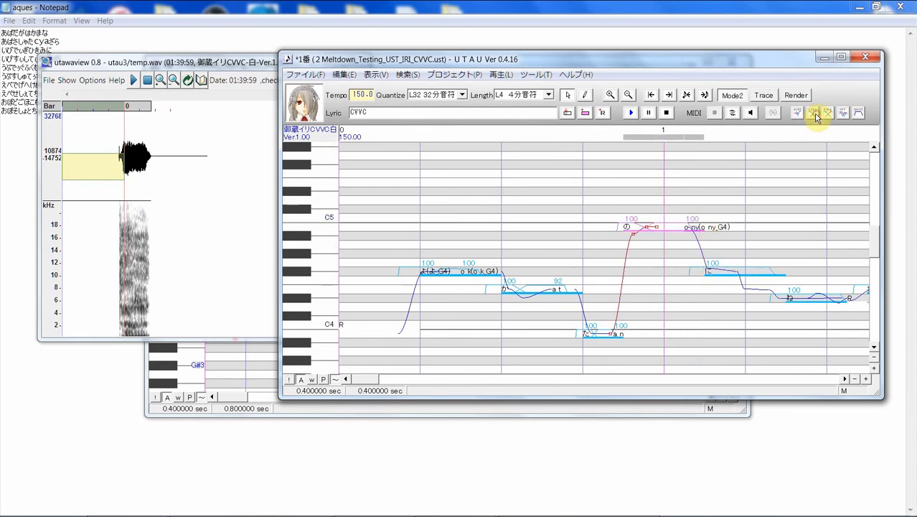
click(720, 300)
drag(444, 302, 819, 150)
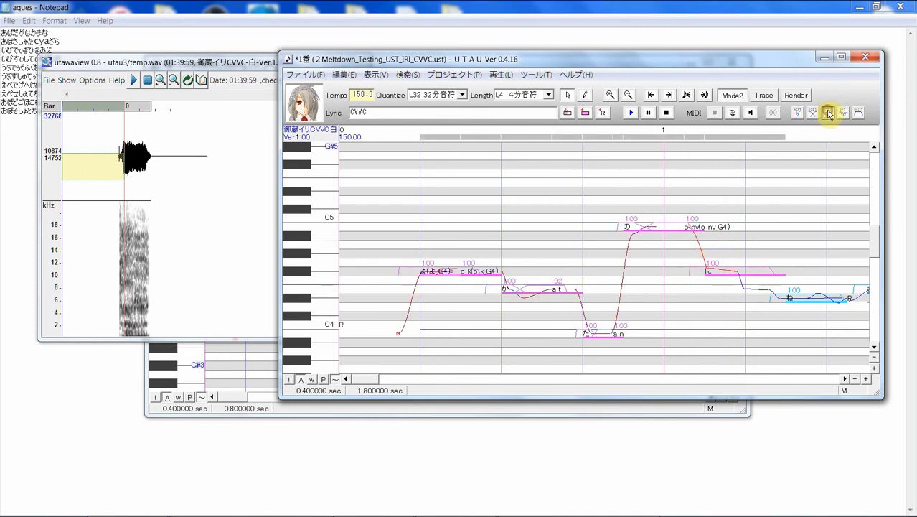
- Play よ through に and examine the "o ny" transition in the utau3 waveform
click(633, 113)
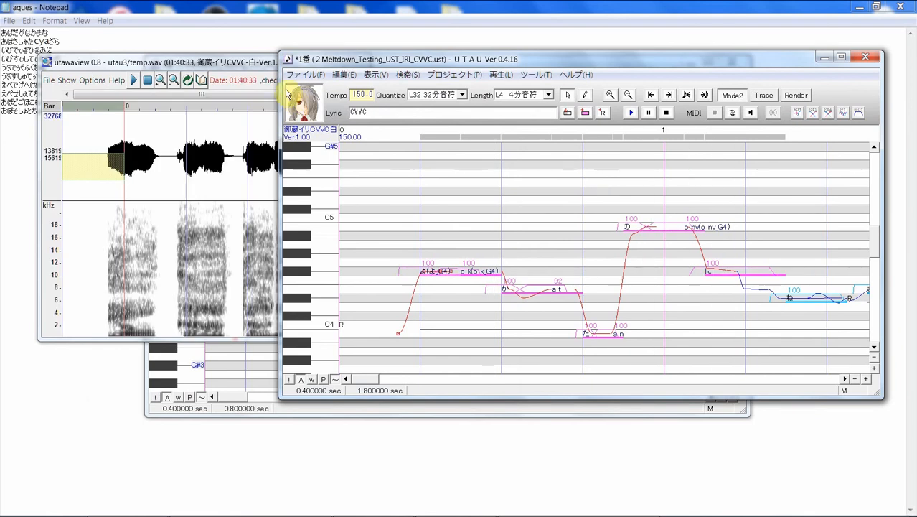
click(246, 62)
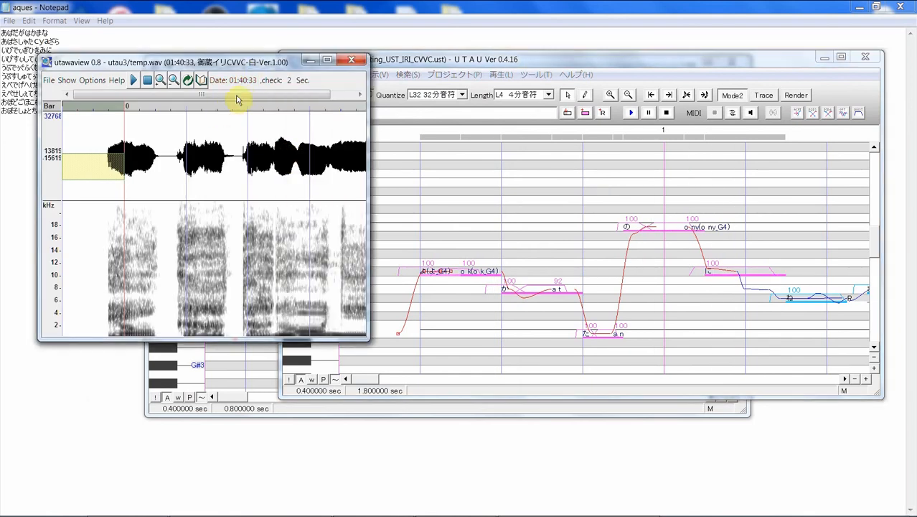
drag(245, 96, 271, 96)
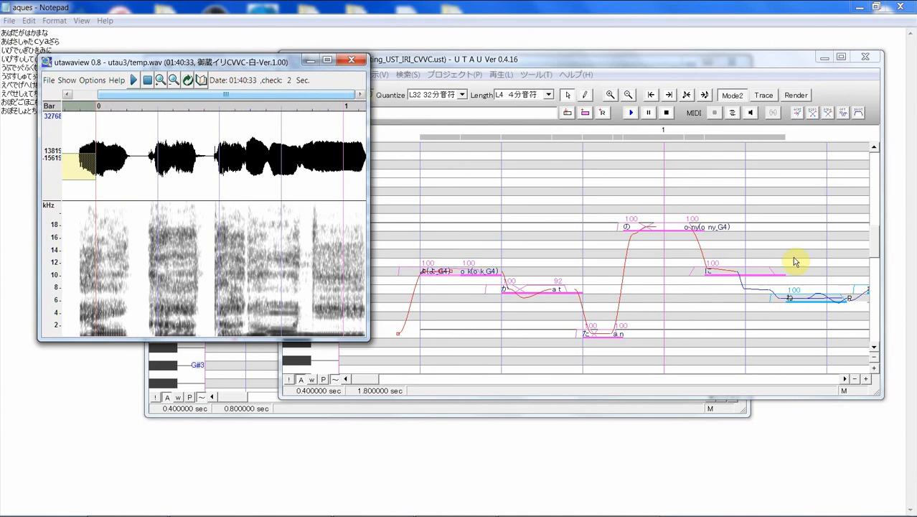
- Shorten に to 0.250 sec, turn the rest after it into an "i n" note, and crossfade the envelopes from "o ny" through "i n"
click(794, 262)
click(786, 275)
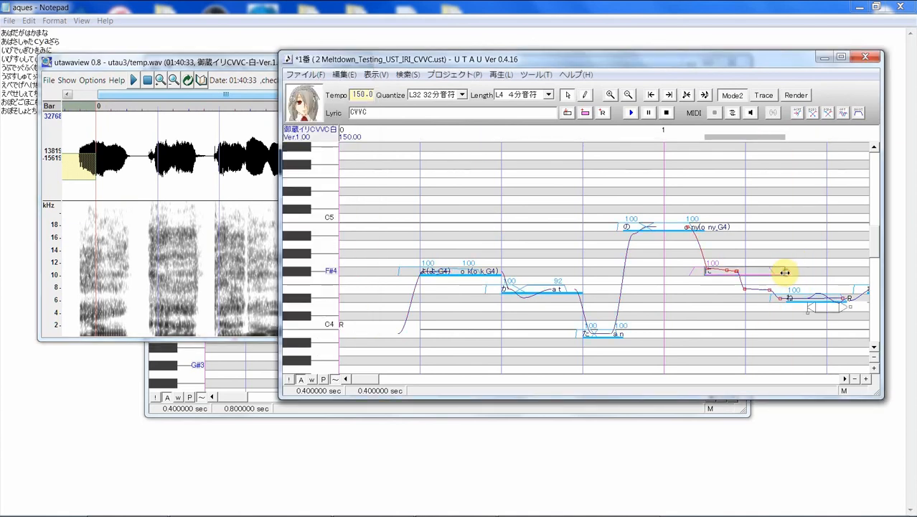
drag(765, 269, 765, 269)
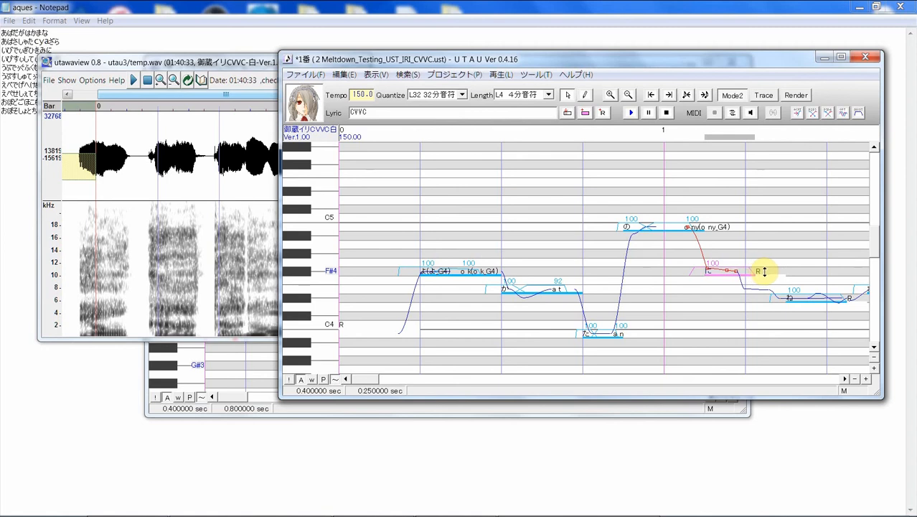
double_click(764, 271)
text(i n)
click(754, 296)
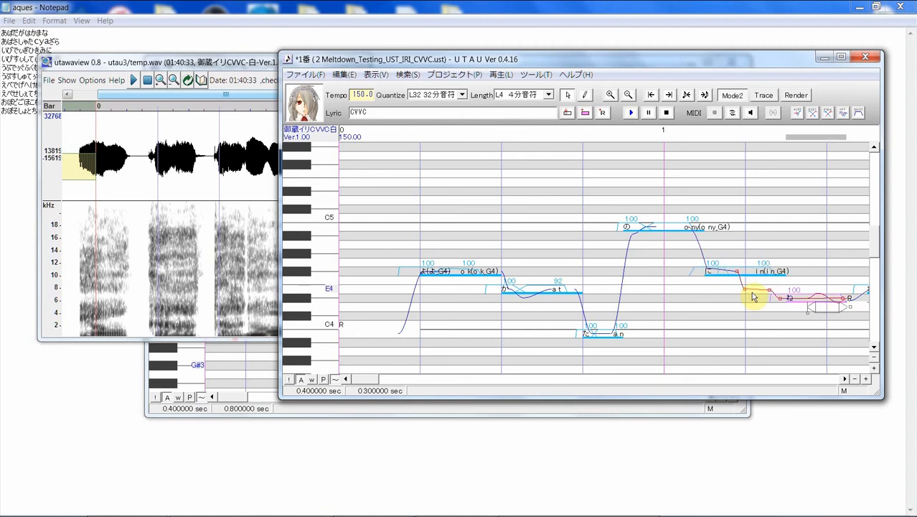
drag(771, 284, 696, 263)
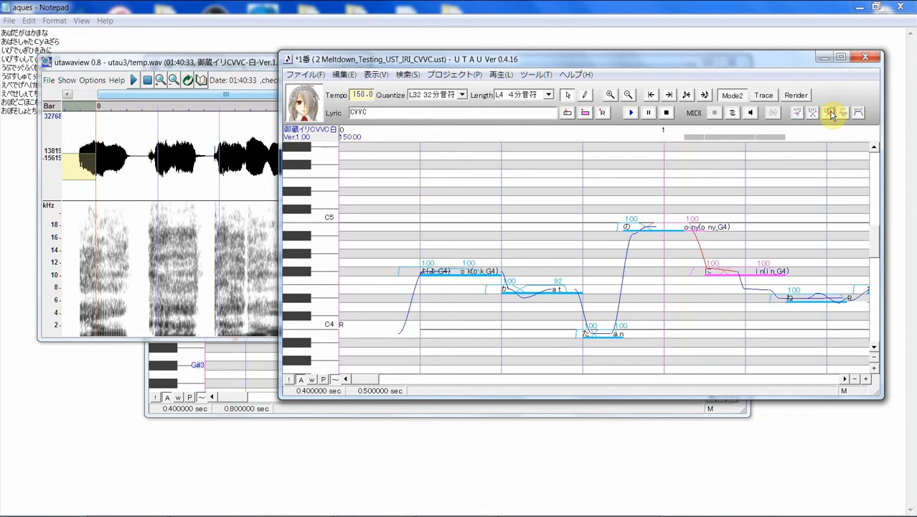
- Turn the 0.100 sec rest after ね into an "e ky" note and crossfade its envelope with ね
drag(373, 381, 402, 372)
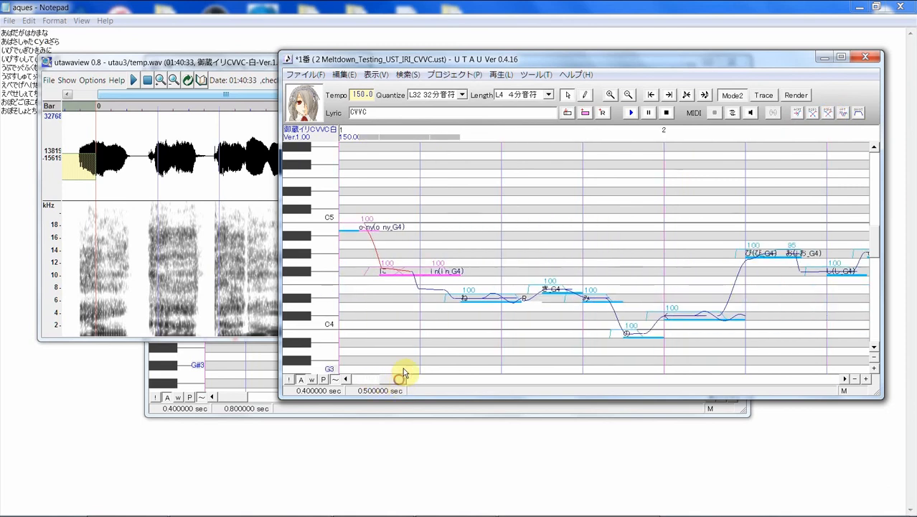
click(533, 300)
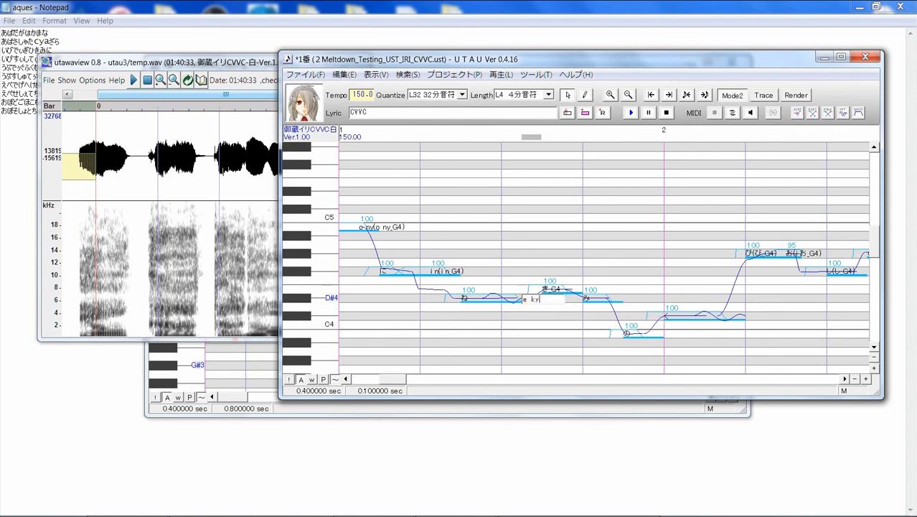
key(Return)
click(531, 322)
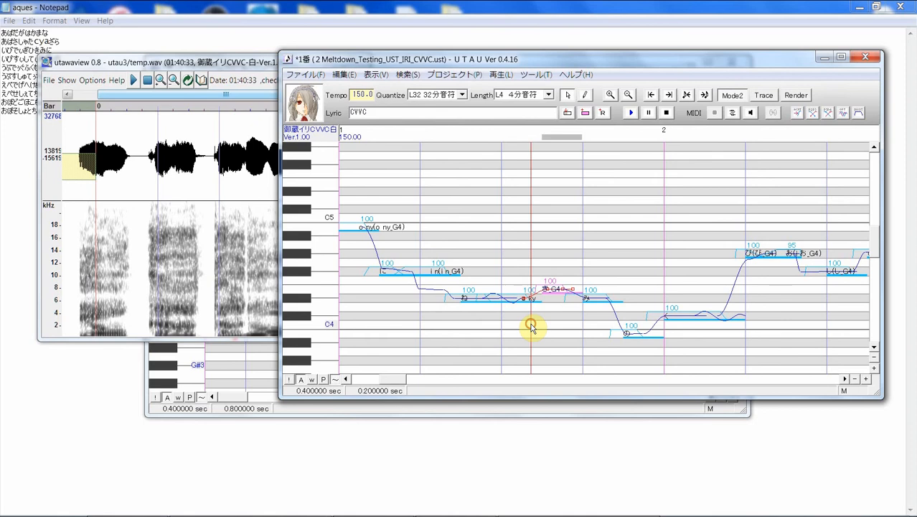
drag(422, 318, 473, 297)
drag(572, 276, 541, 274)
- Play ね, "e ky" and き, and examine the voicebank sample timing of "e ky"
drag(463, 332, 556, 334)
click(632, 112)
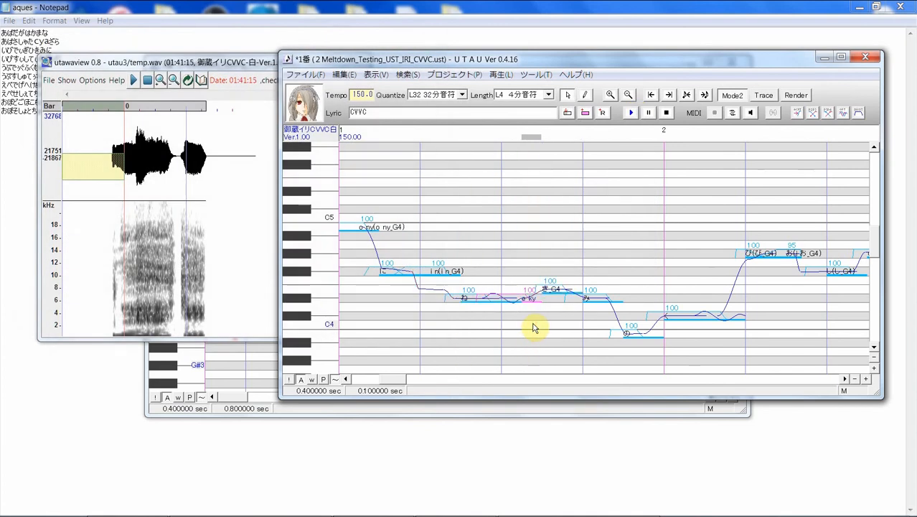
double_click(531, 324)
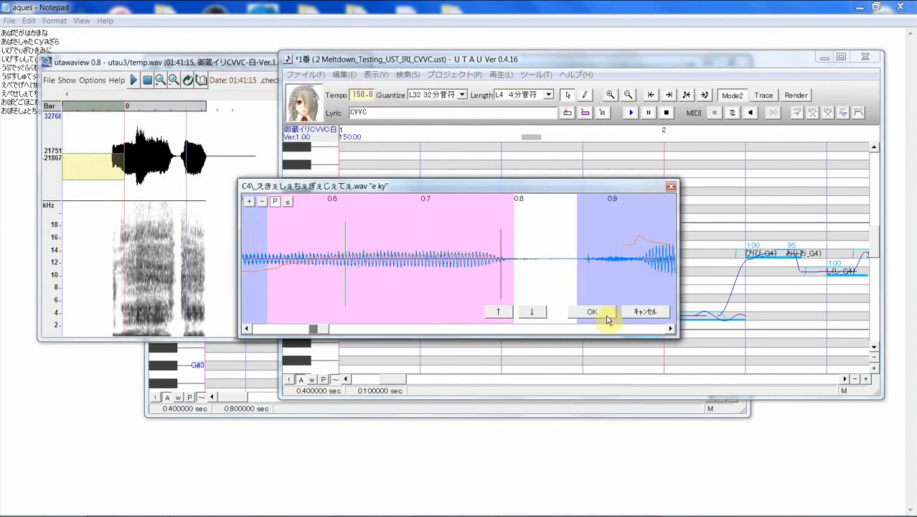
click(603, 313)
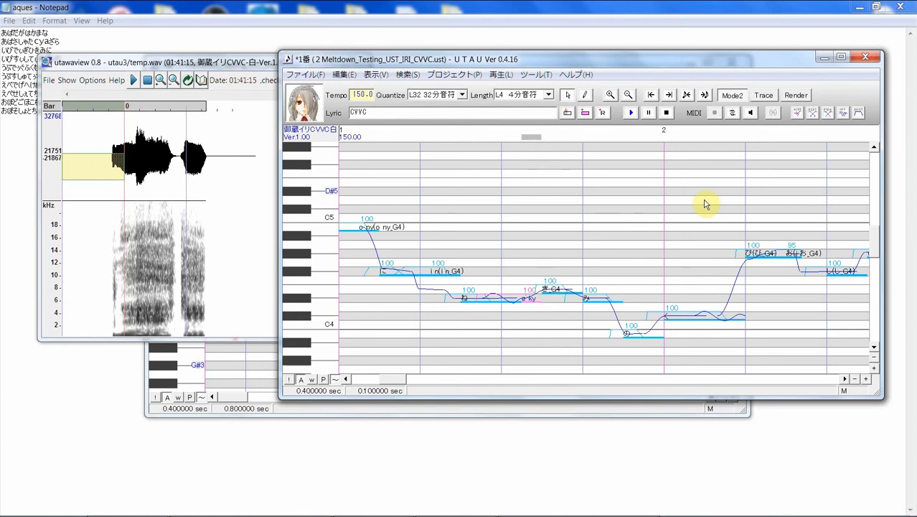
- Play the notes from に through き and examine their transitions in the utau3 waveform
drag(434, 322, 526, 318)
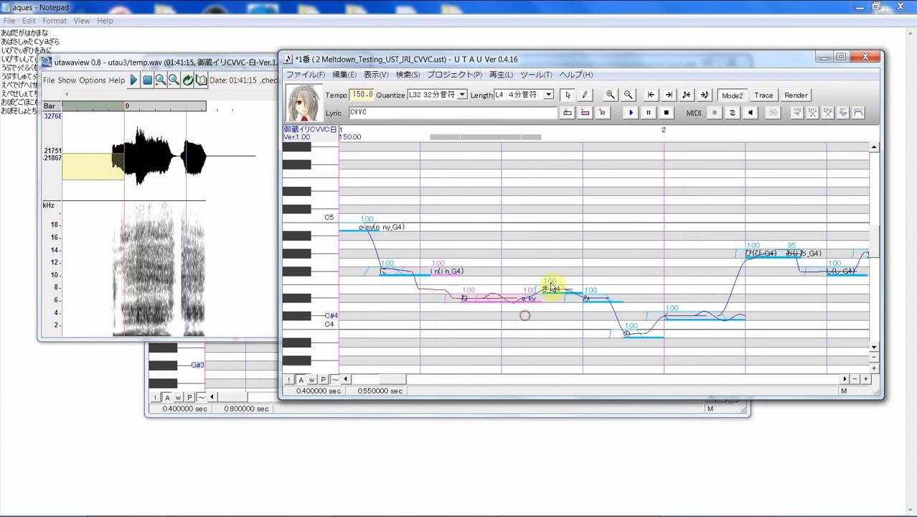
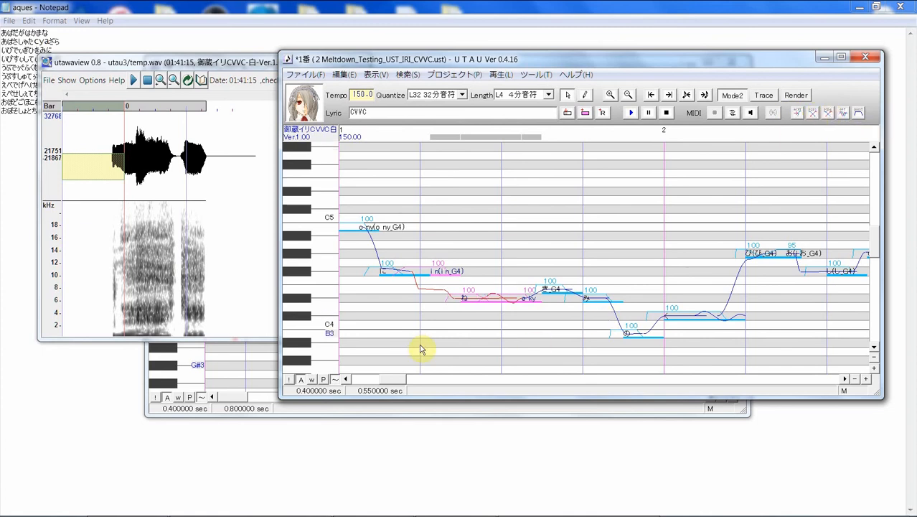
drag(399, 341, 552, 322)
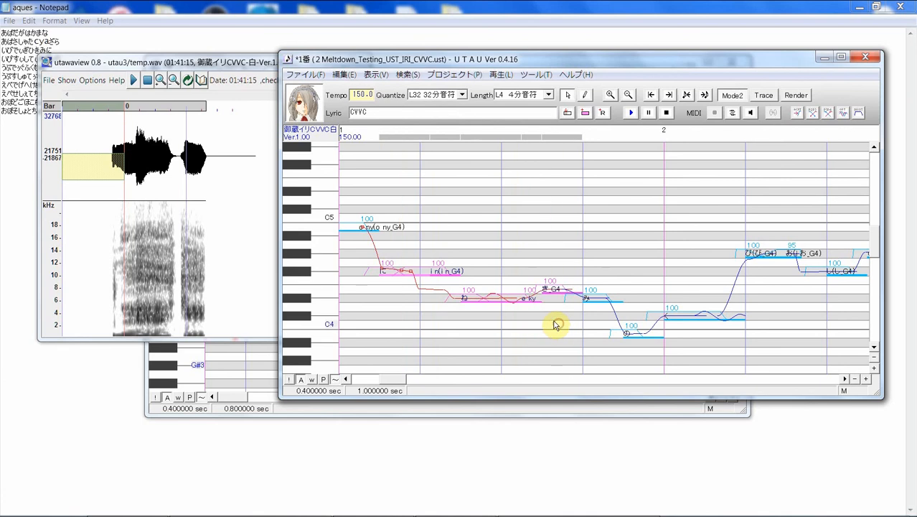
click(632, 114)
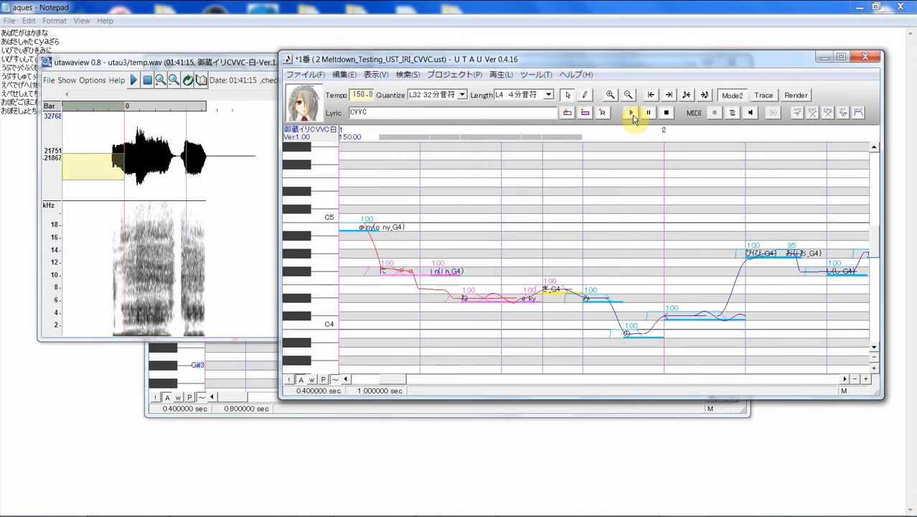
click(632, 115)
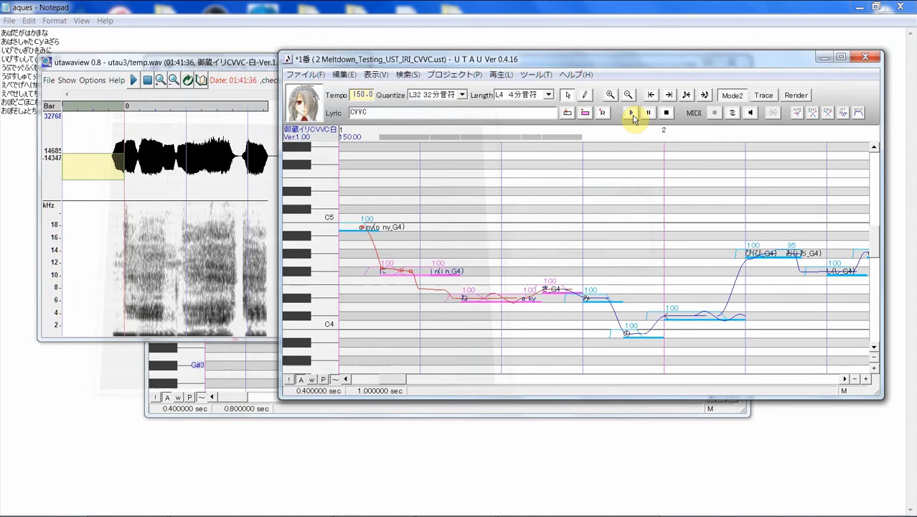
click(632, 115)
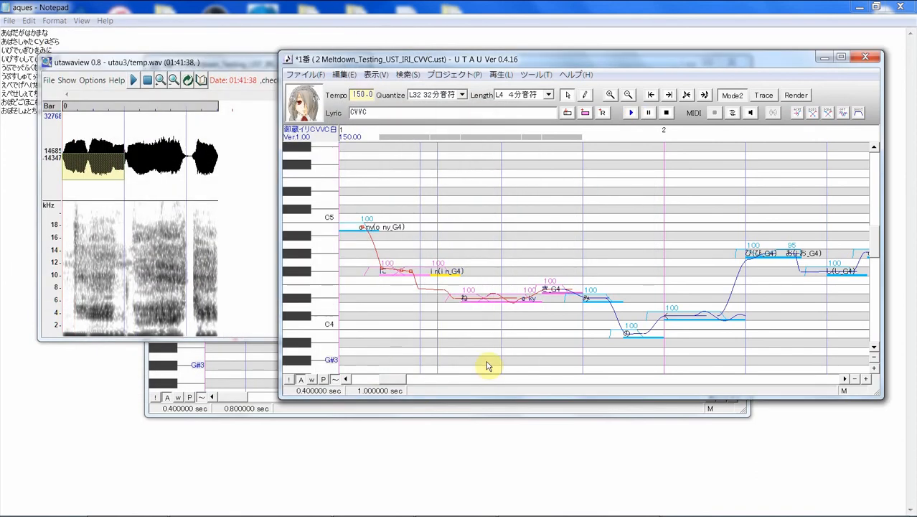
- Try lowering the "o ny" note to the pitch of に, and play の through に
click(399, 379)
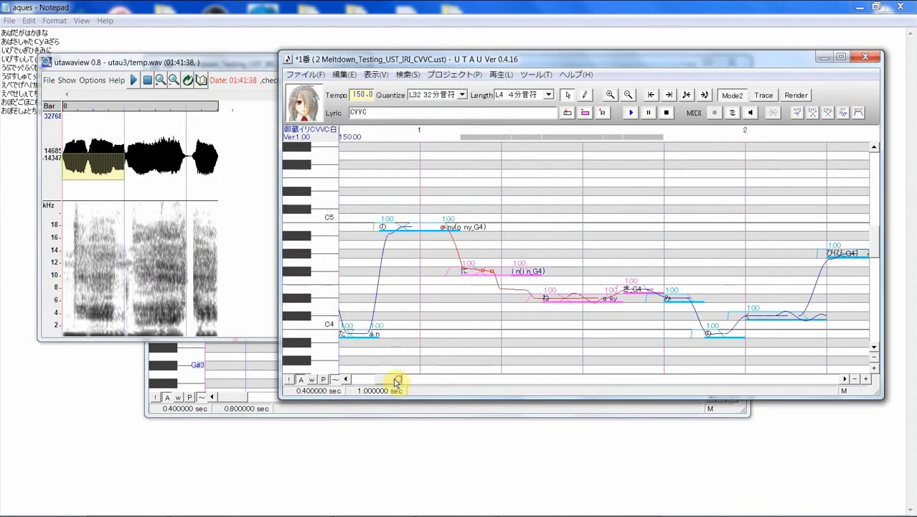
click(451, 229)
drag(451, 233, 456, 271)
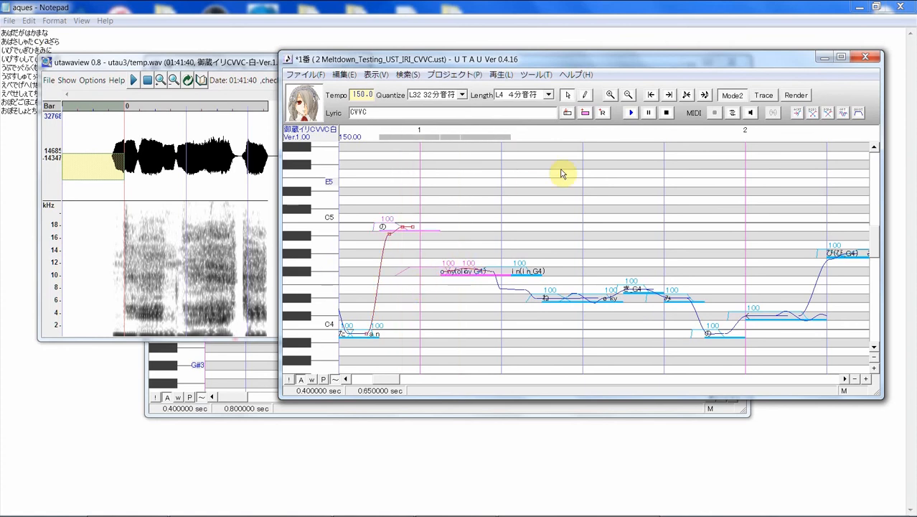
click(630, 113)
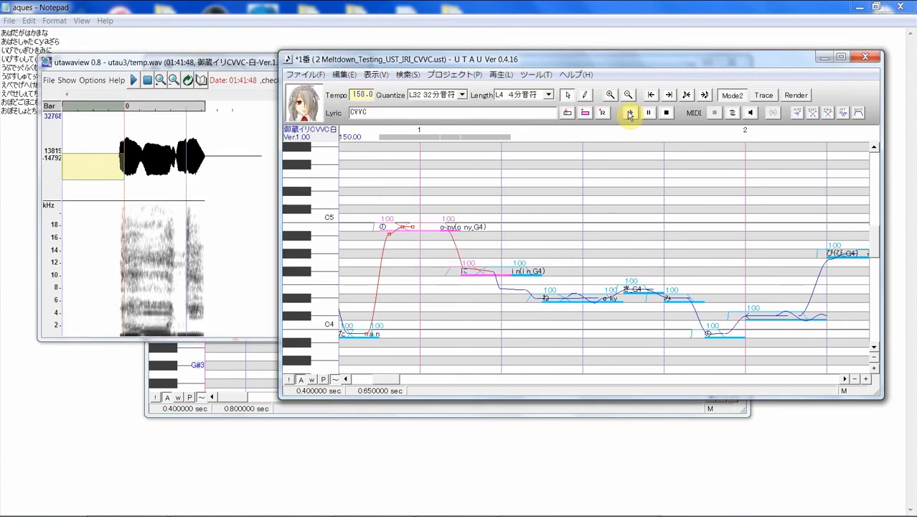
- Play の, "o ny" and に with "o ny" at the pitch of の, and examine the waveform
click(478, 220)
click(422, 245)
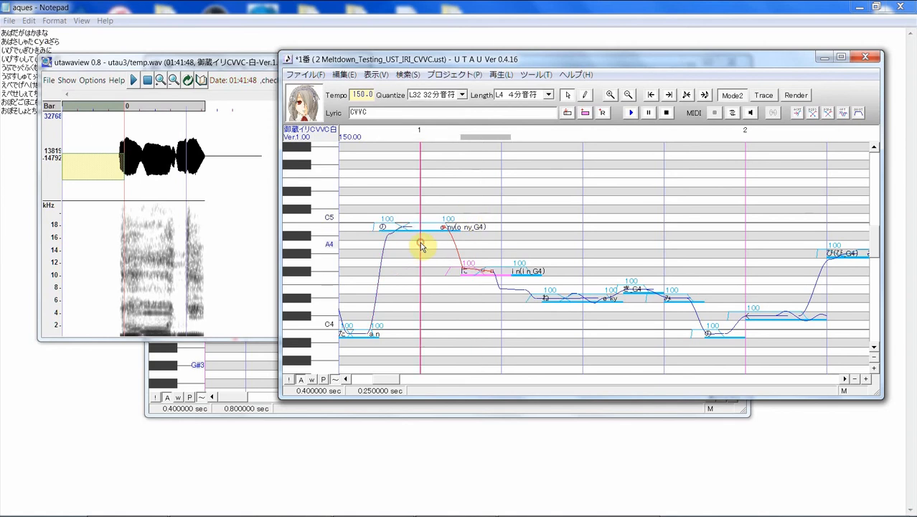
click(447, 243)
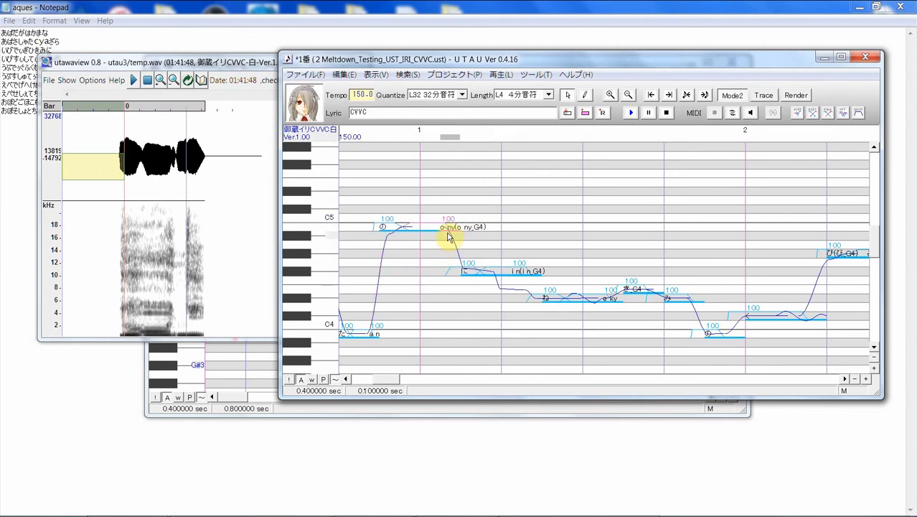
drag(400, 247, 485, 239)
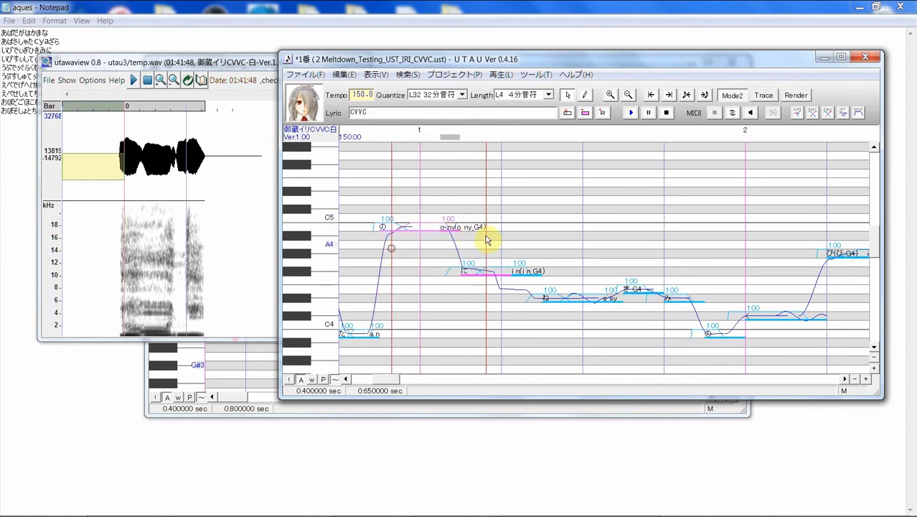
click(632, 114)
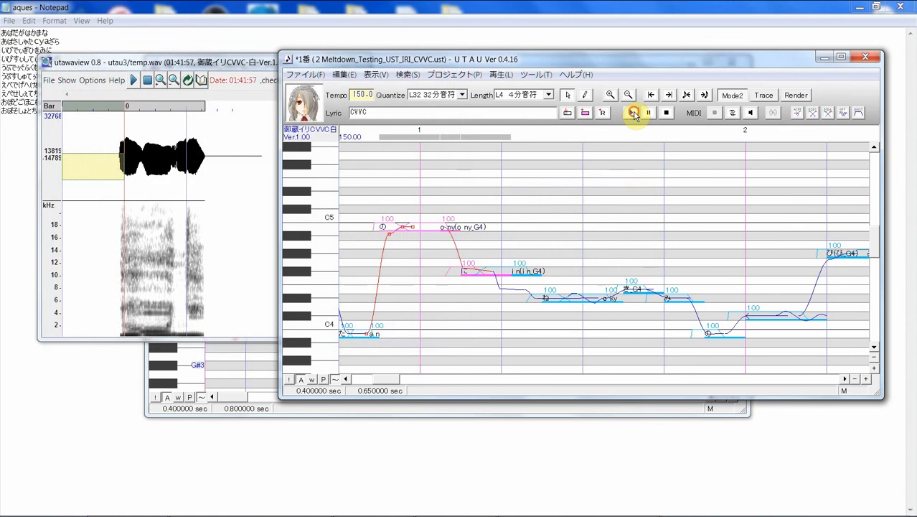
- Try shortening "o ny" to 0.050 sec, placing it directly before に, and extending の to 0.350 sec
click(461, 234)
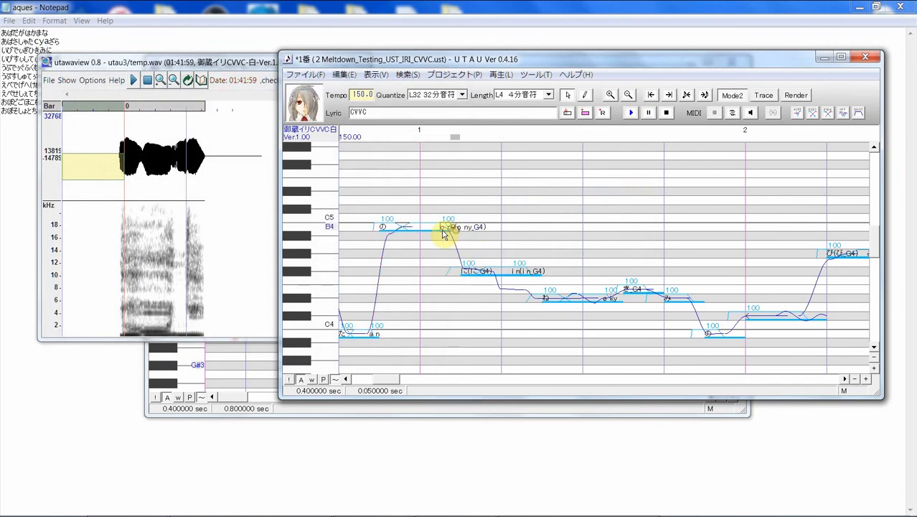
drag(443, 233, 447, 234)
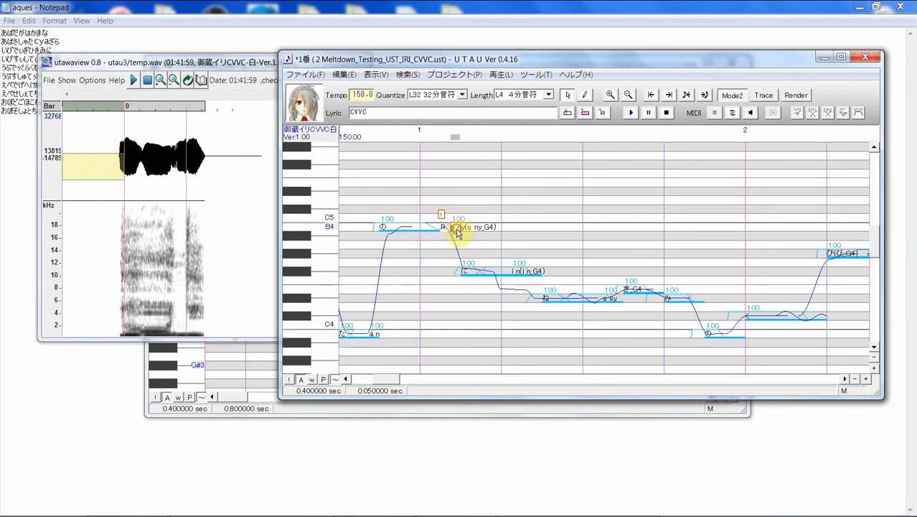
drag(440, 230, 487, 231)
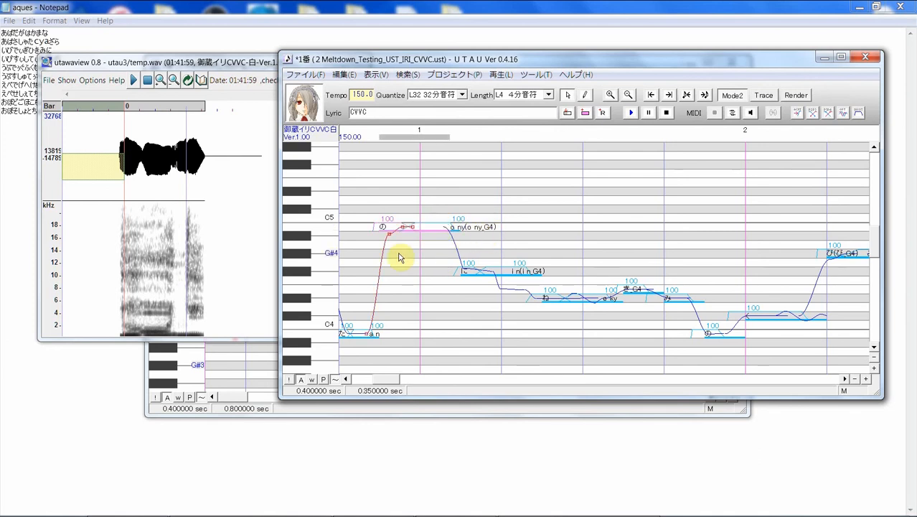
- Play の through に with the shortened "o ny", and undo the changes to the note lengths
drag(400, 252, 466, 241)
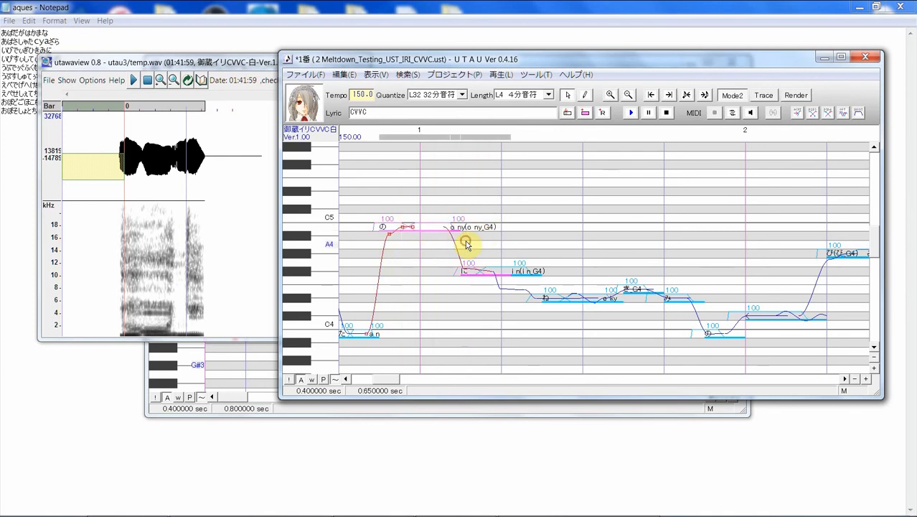
click(628, 113)
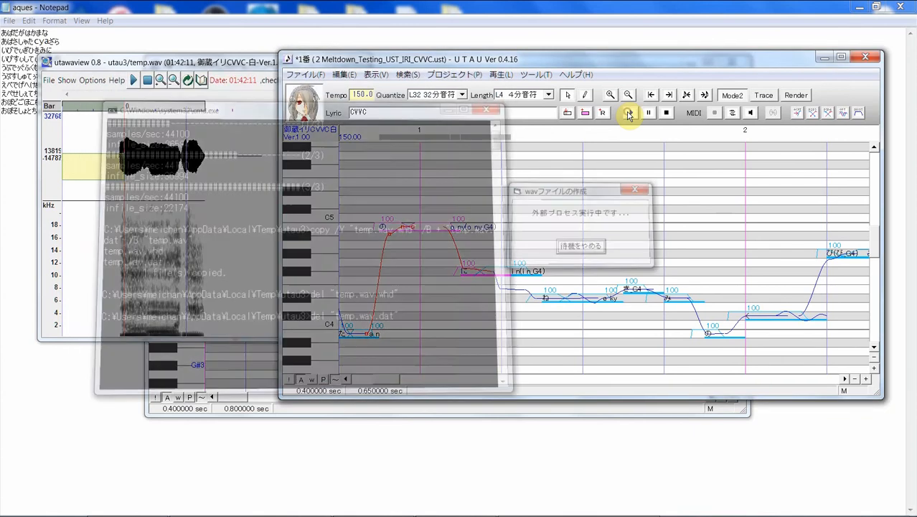
click(446, 276)
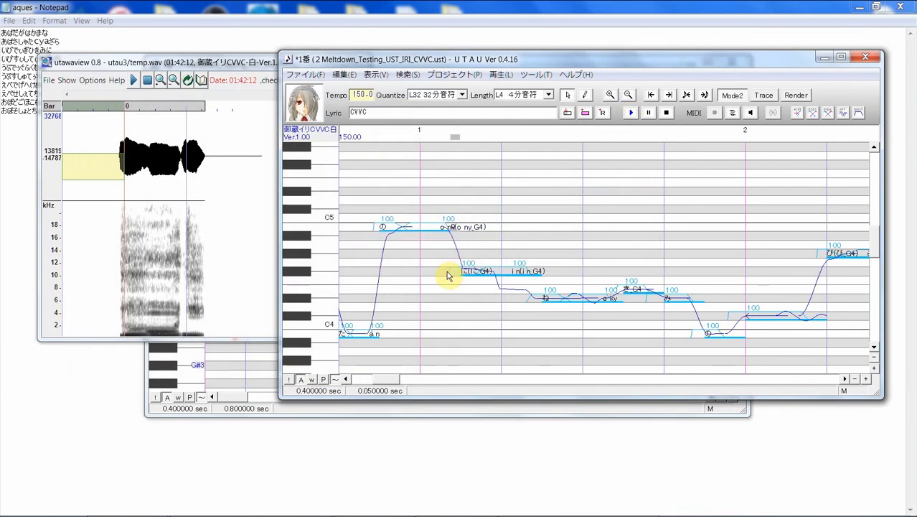
- Shorten the B4 の note to 0.250 sec and lengthen the following "o ny" note to 0.150 sec, up to に
click(420, 231)
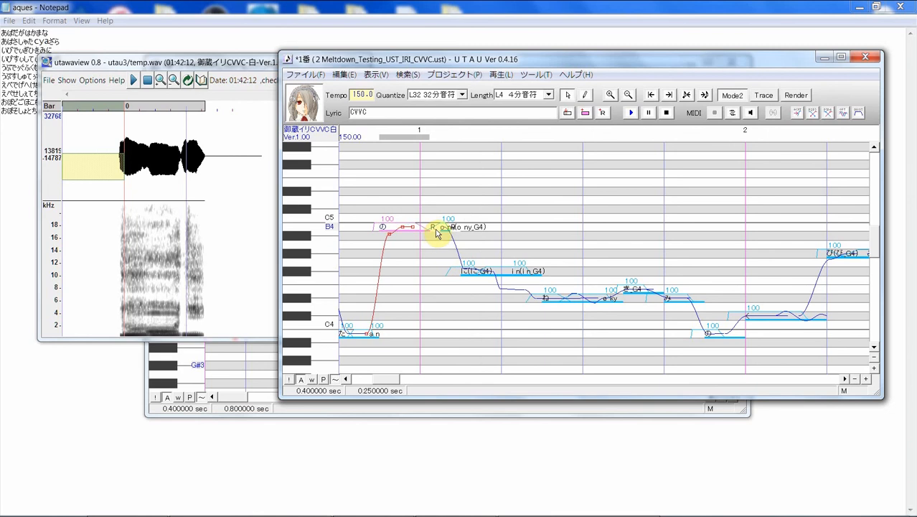
click(435, 230)
drag(452, 231, 443, 231)
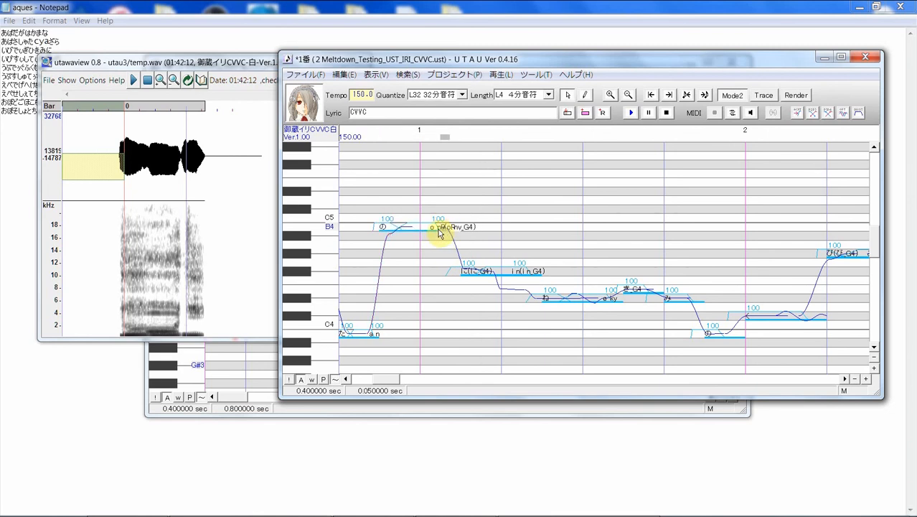
click(440, 230)
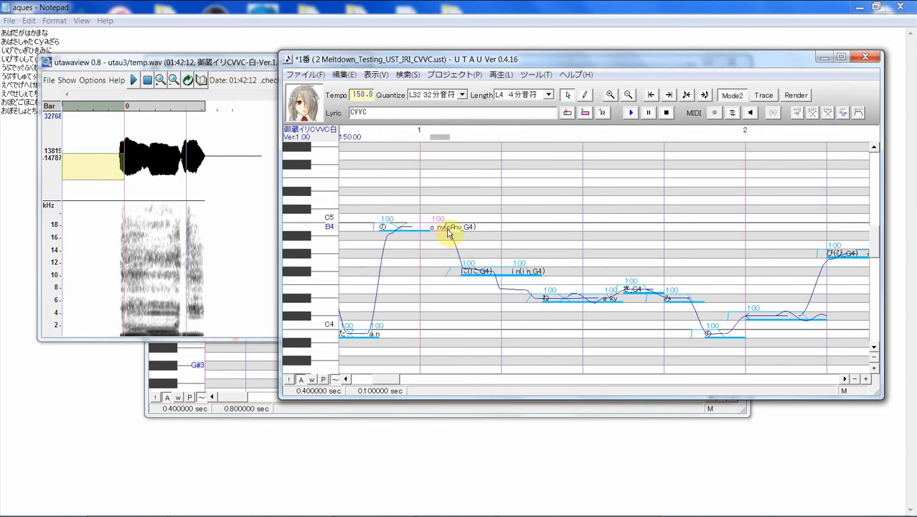
drag(450, 228, 473, 227)
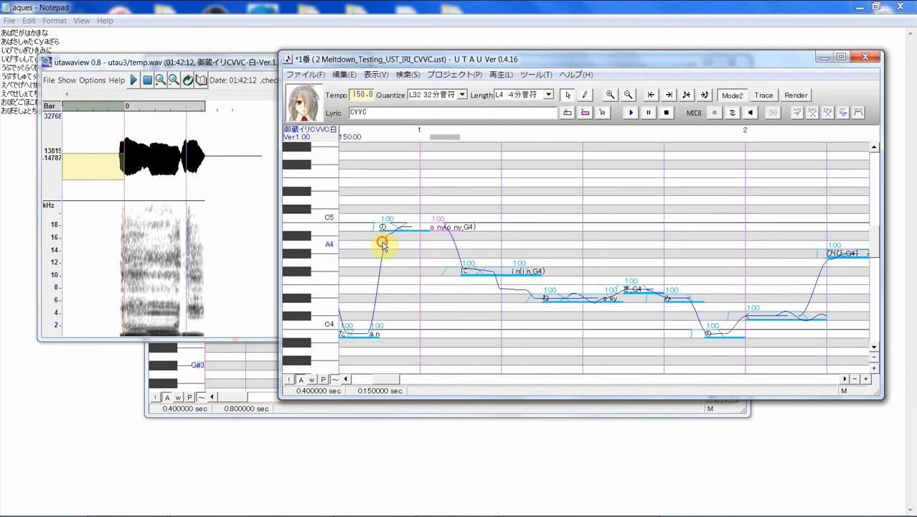
- Play back the phrase from the B4 の note to に, and again with the range extended through き
drag(383, 245, 475, 229)
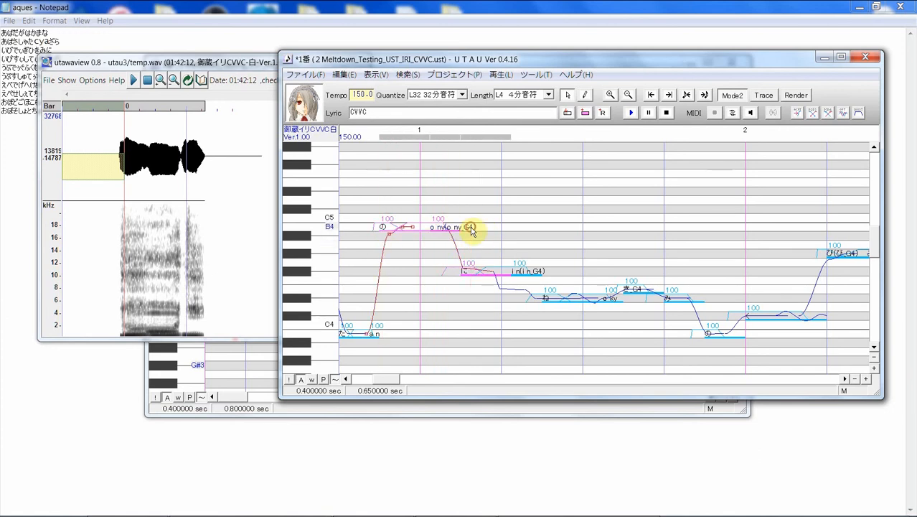
click(632, 112)
click(634, 113)
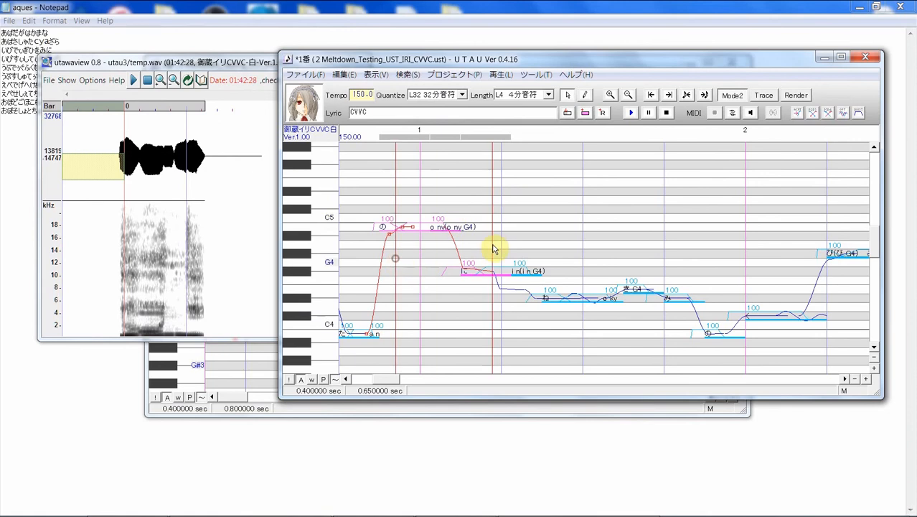
drag(493, 248, 633, 226)
click(634, 111)
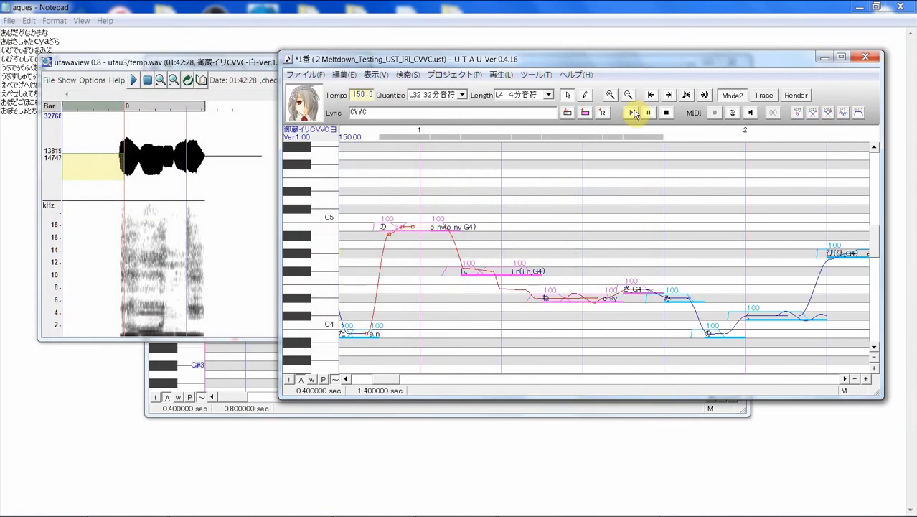
- Listen once more to the transition from "o ny" into に within the phrase starting at the B4 の note
click(465, 285)
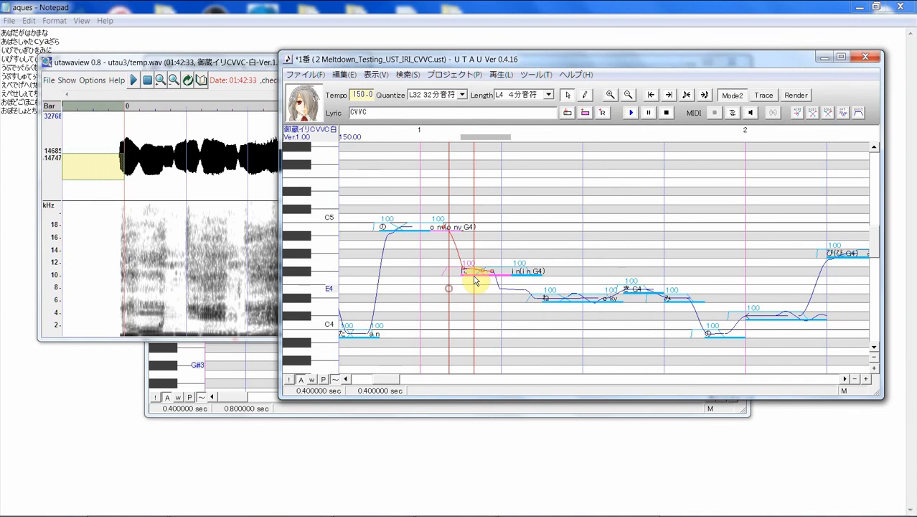
drag(475, 282, 465, 274)
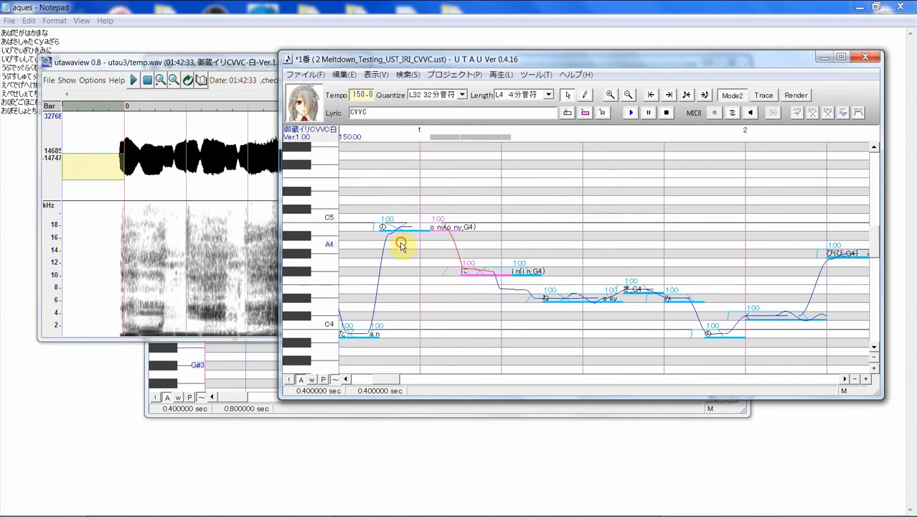
drag(401, 246, 528, 256)
click(630, 113)
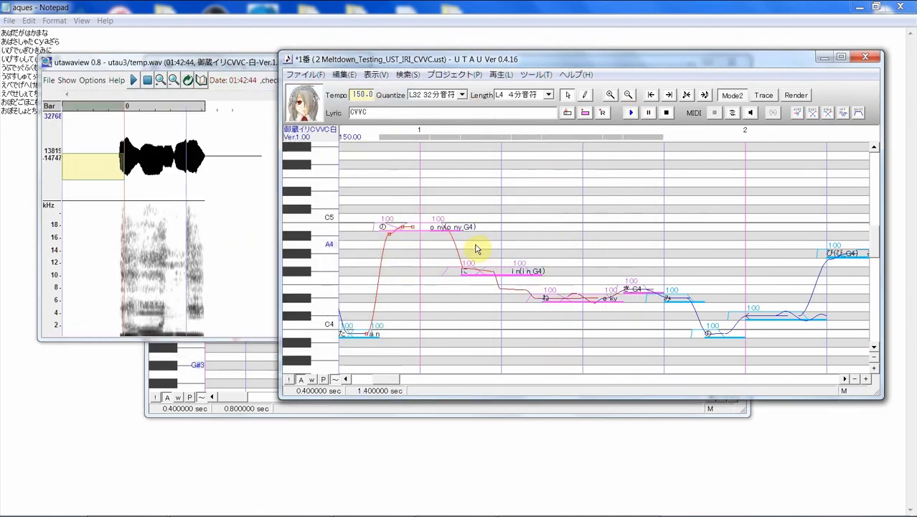
- Set the "o ny" note's intensity to 88 and play back the phrase from の to き
click(436, 242)
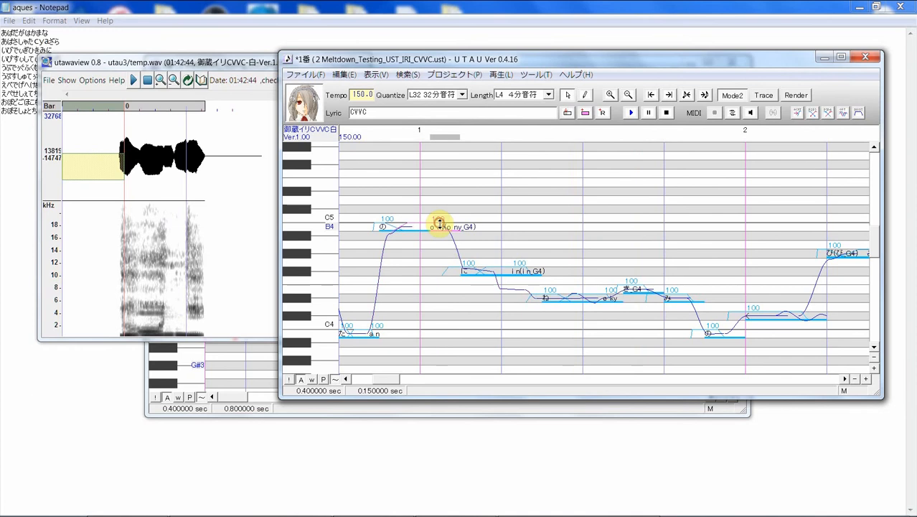
click(440, 230)
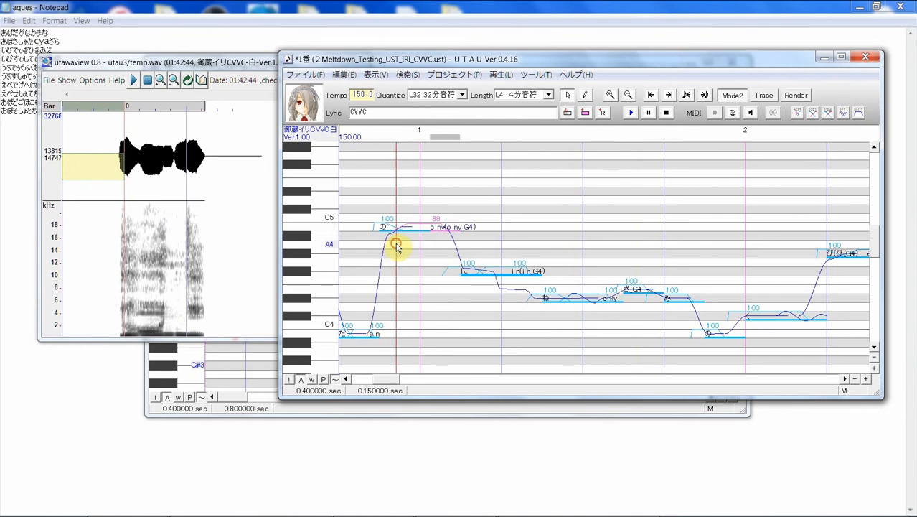
drag(397, 246, 625, 199)
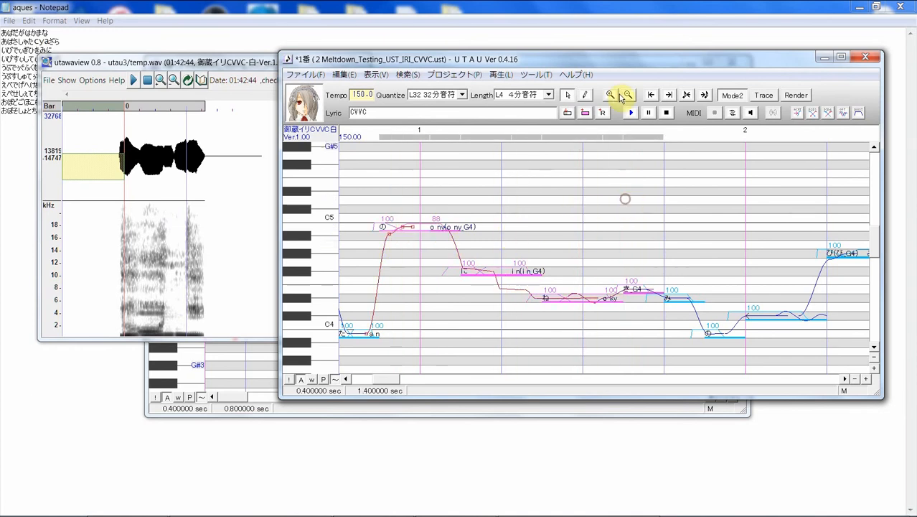
click(631, 113)
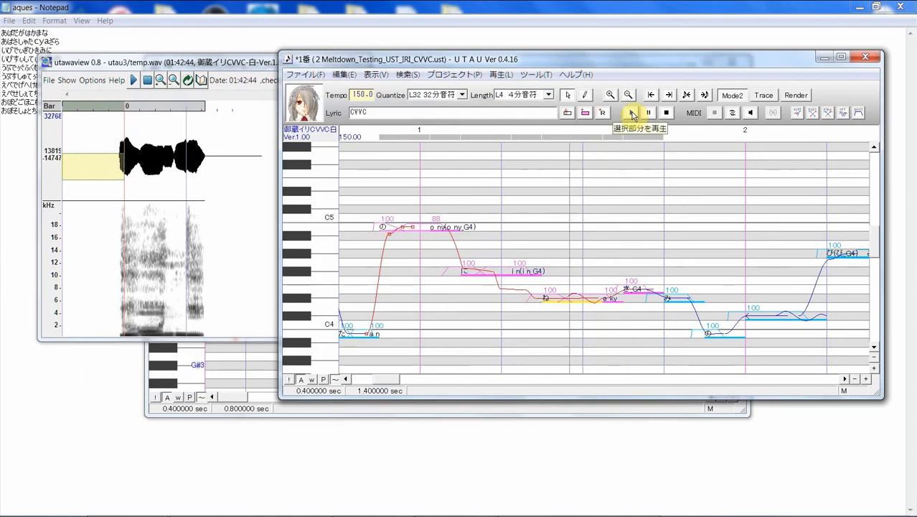
click(632, 113)
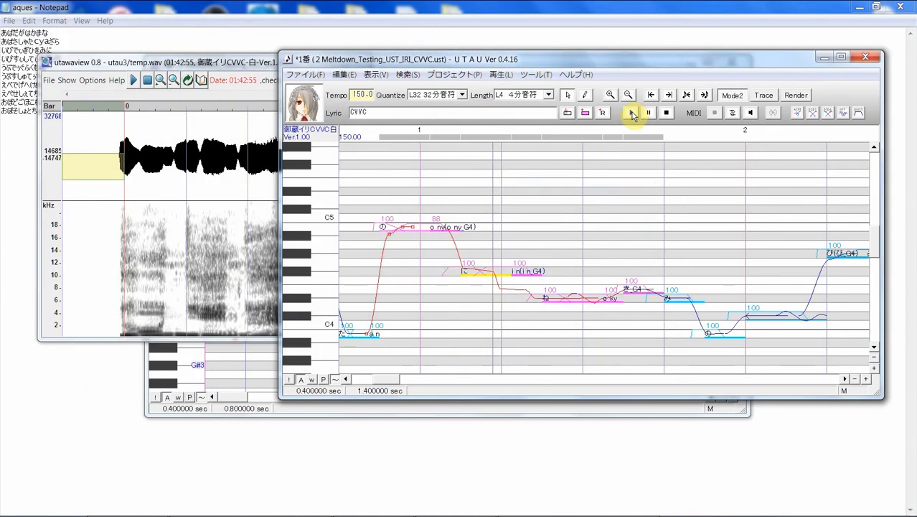
- Set the "i n" note's intensity to 88 and play back the phrase from の through ね
click(522, 263)
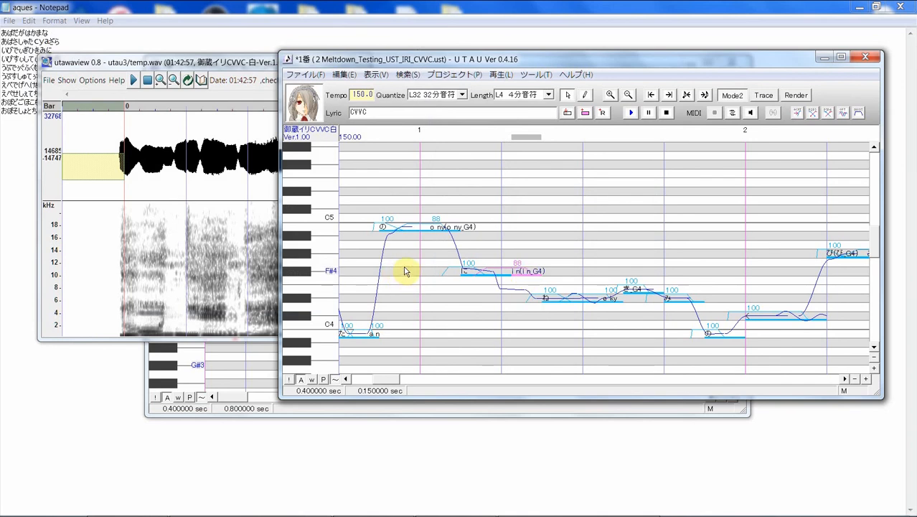
drag(386, 261, 534, 237)
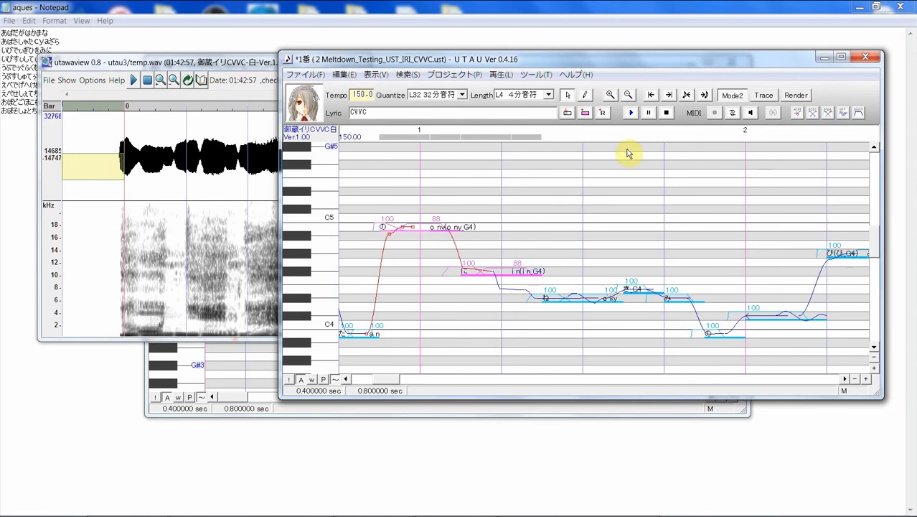
click(630, 116)
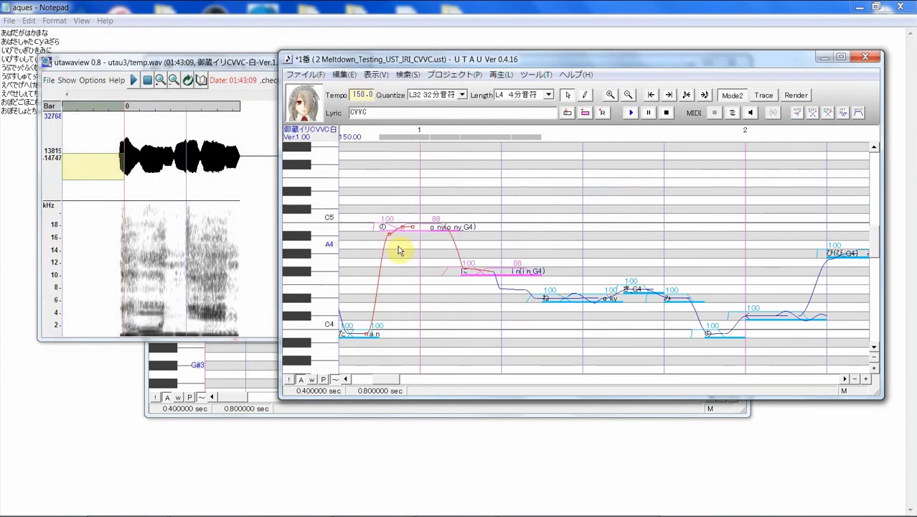
drag(514, 245, 547, 234)
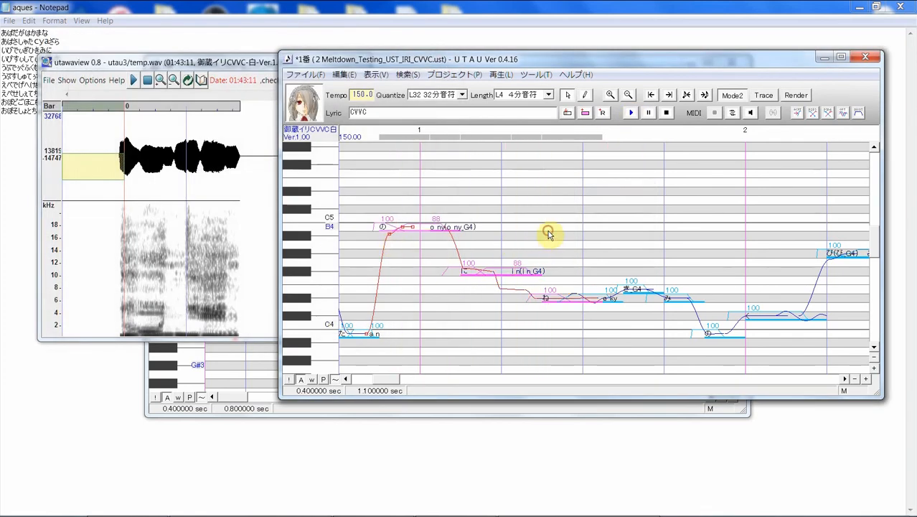
click(627, 115)
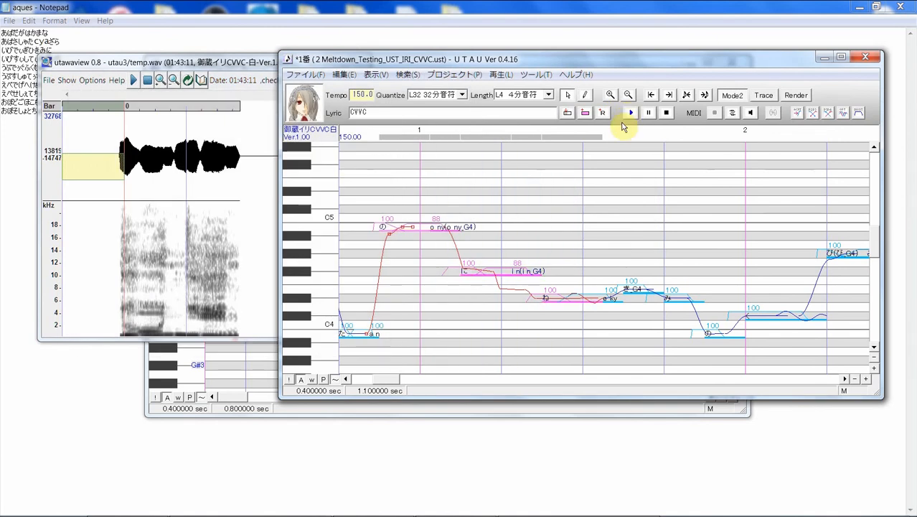
- Check the "i n_G4" sample's waveform and timing markers, and play back the phrase from の to ね again
click(531, 219)
key(ctrl+g)
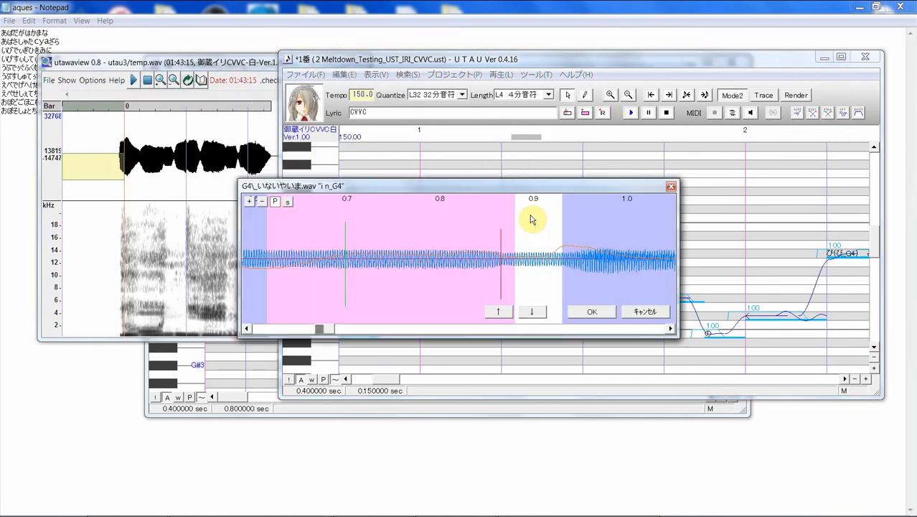
click(593, 310)
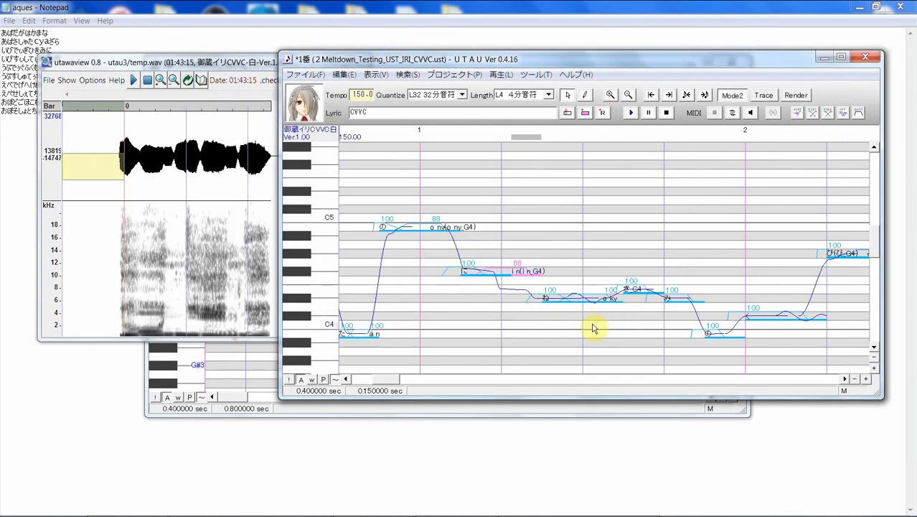
drag(539, 319, 396, 289)
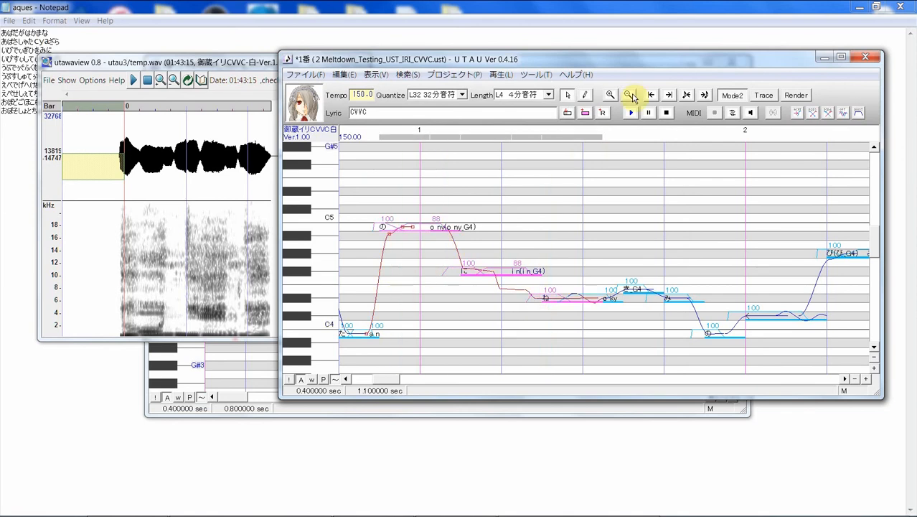
click(632, 114)
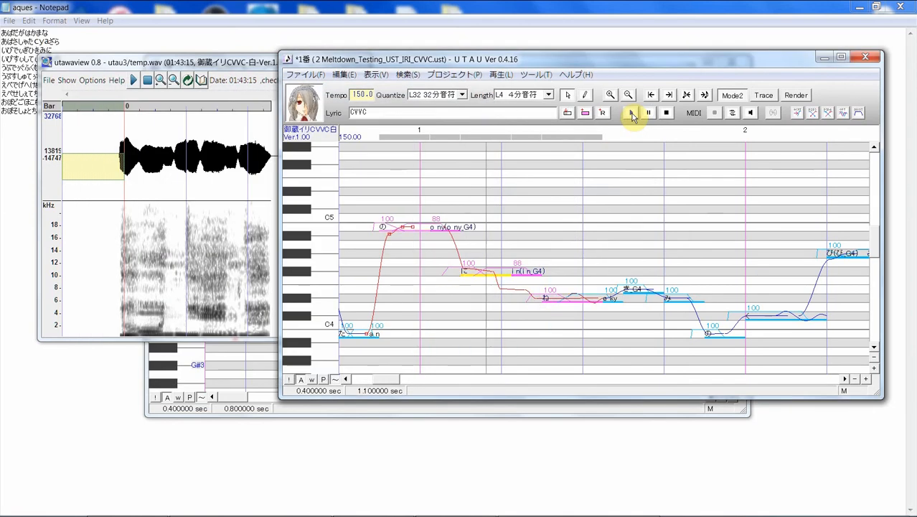
- Set the "e ky" note's intensity to 84 and play back the notes from "i n" to き
click(610, 323)
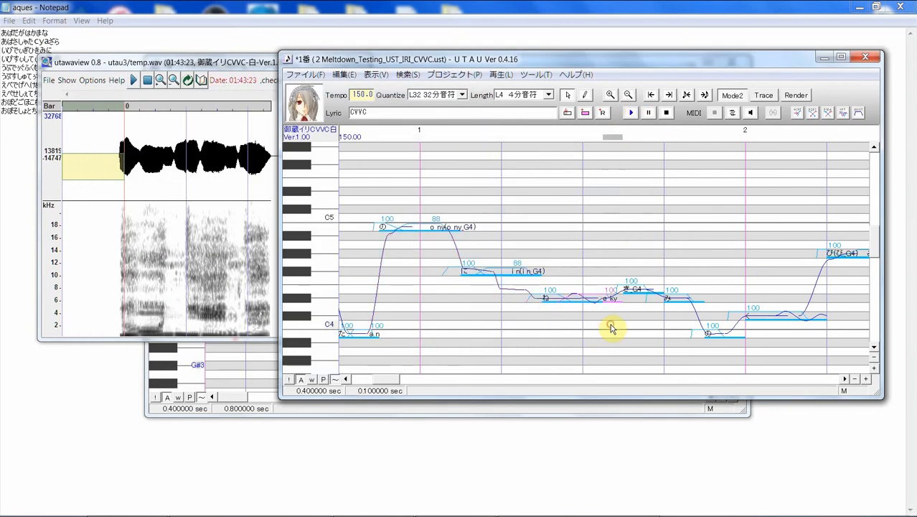
drag(521, 310, 634, 304)
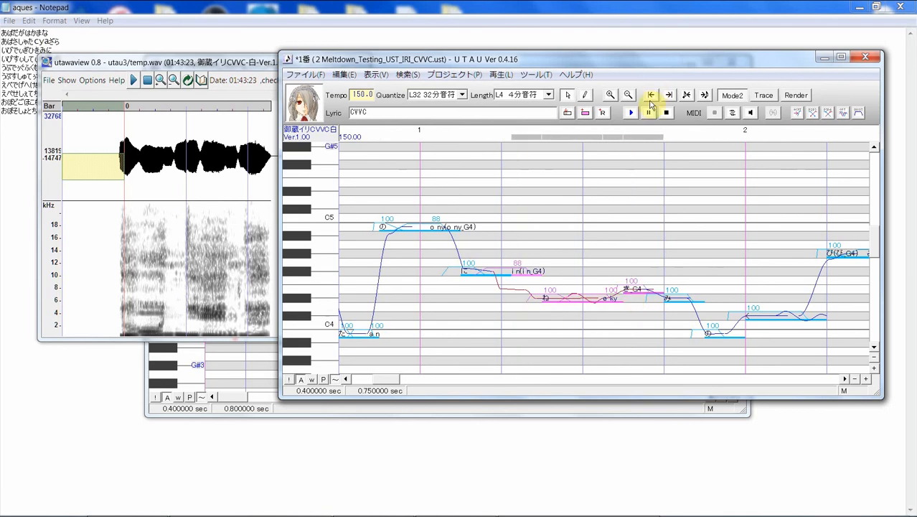
click(631, 114)
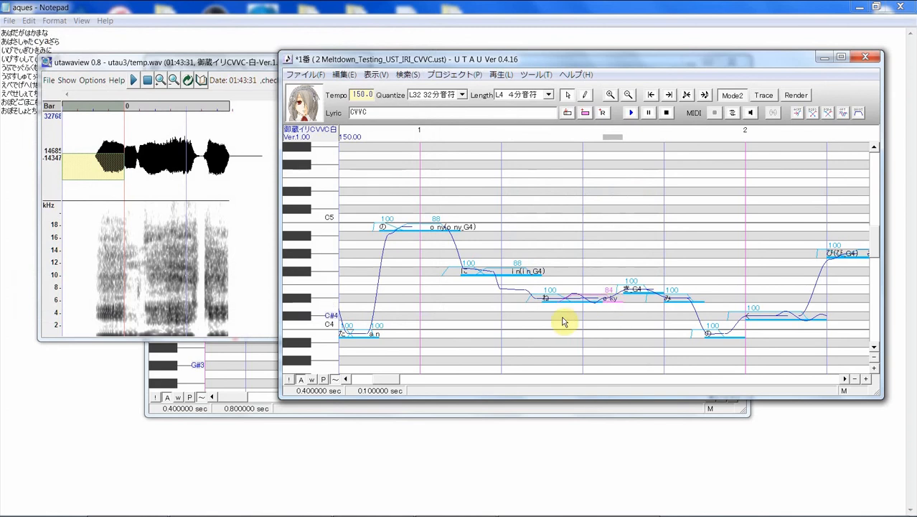
- Crossfade the envelopes of the ね and "e ky" notes and play back that part of the phrase
drag(562, 316, 612, 311)
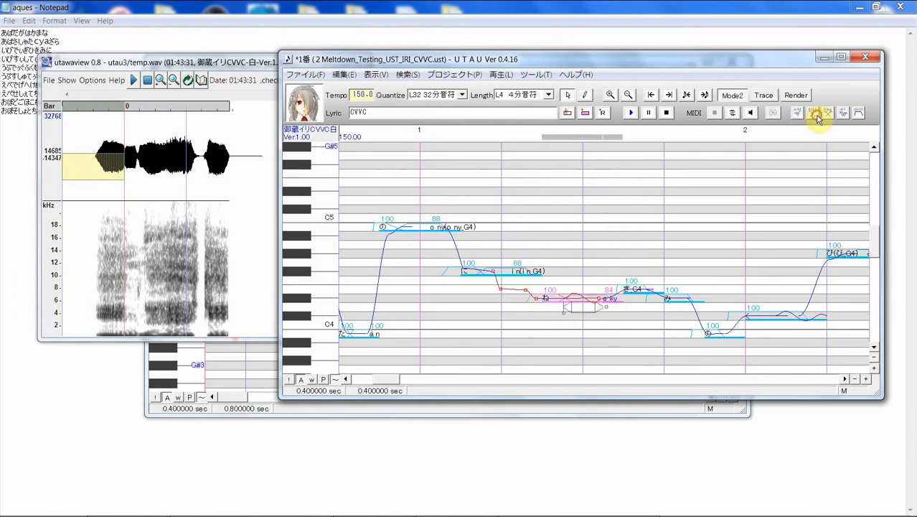
click(632, 112)
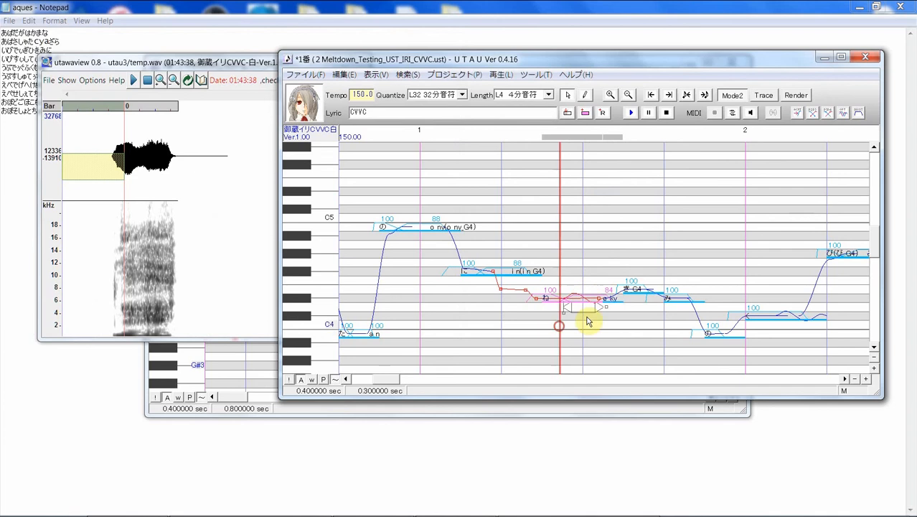
click(631, 113)
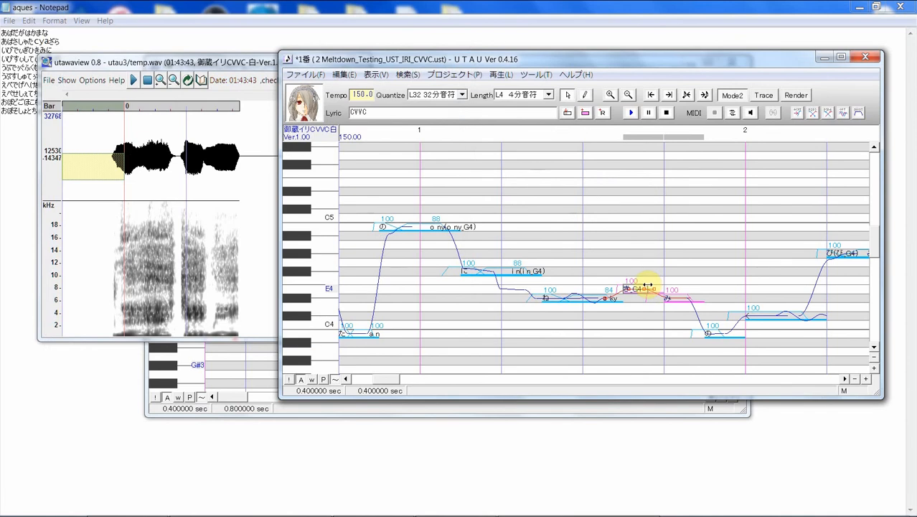
- Add a 0.100 sec "i my" transition note between き and み, and play back those three notes
click(647, 284)
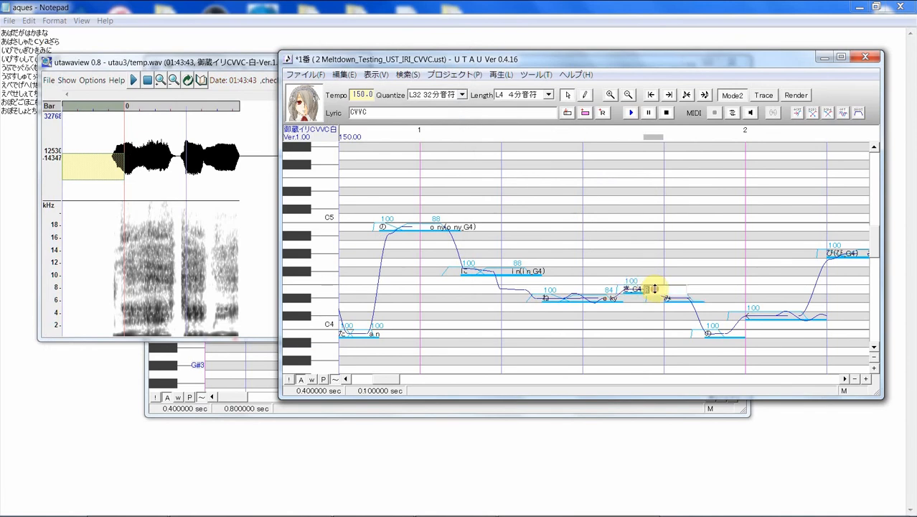
text(i my)
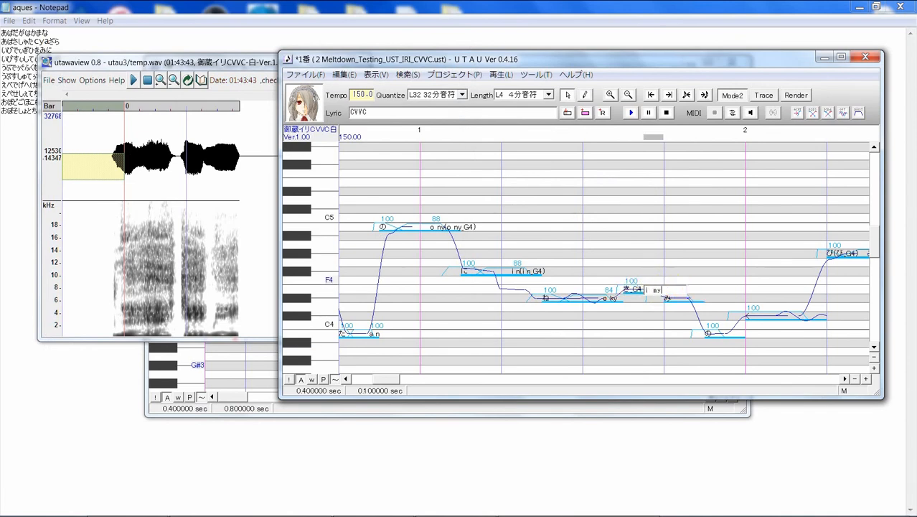
key(Return)
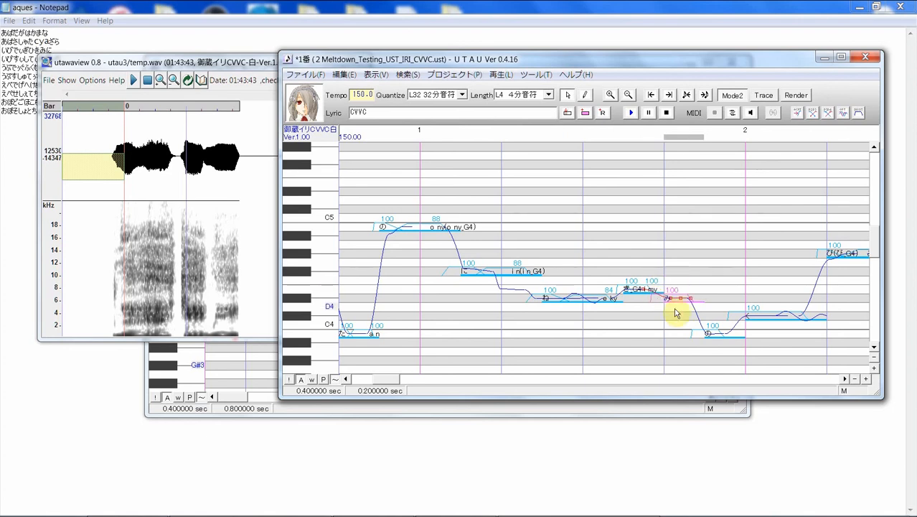
drag(680, 315, 628, 306)
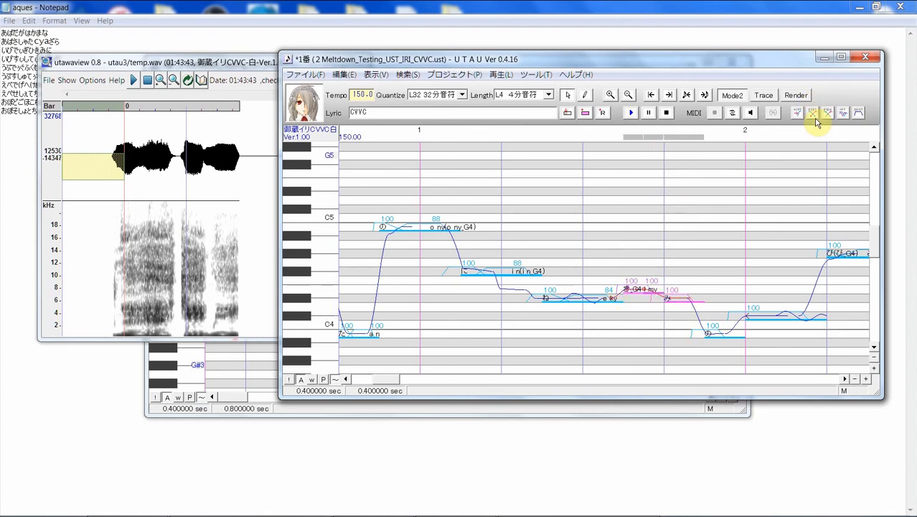
click(630, 114)
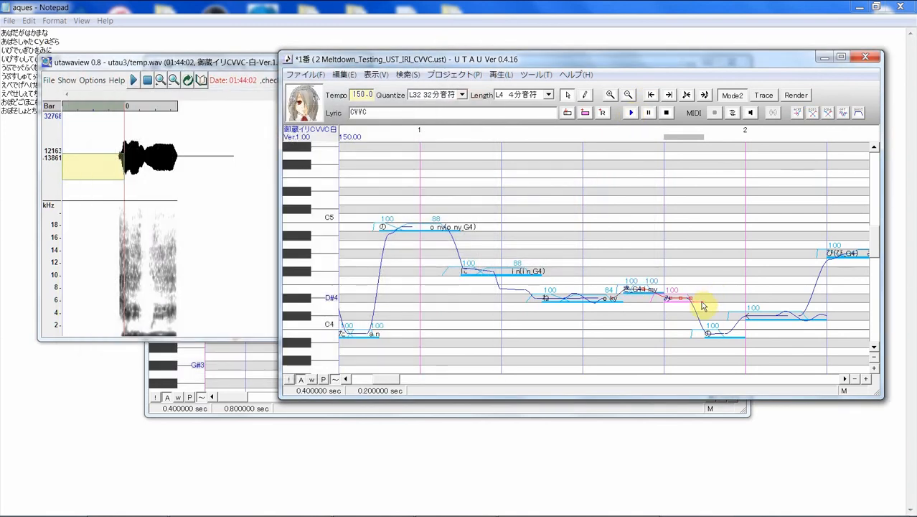
- Shorten み to 0.100 sec and add an "i n" transition note before の with its intensity at 80
drag(703, 300, 691, 299)
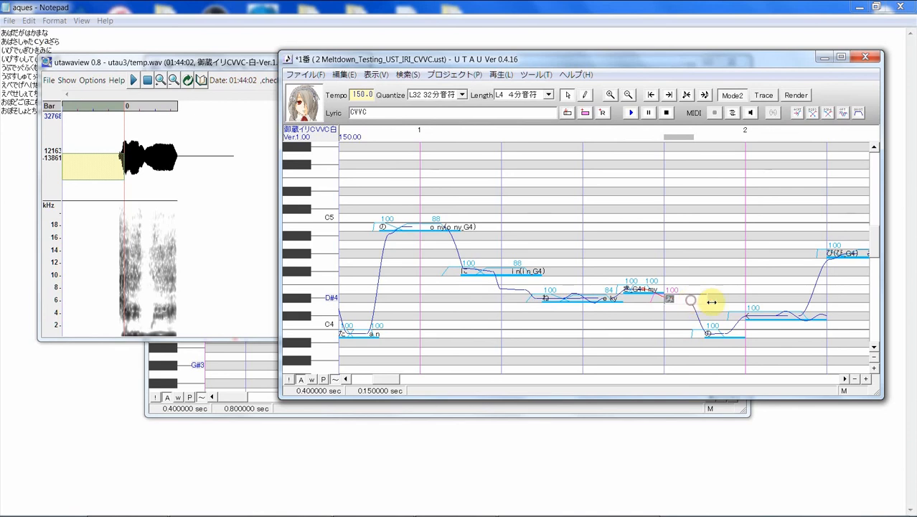
click(722, 310)
click(686, 300)
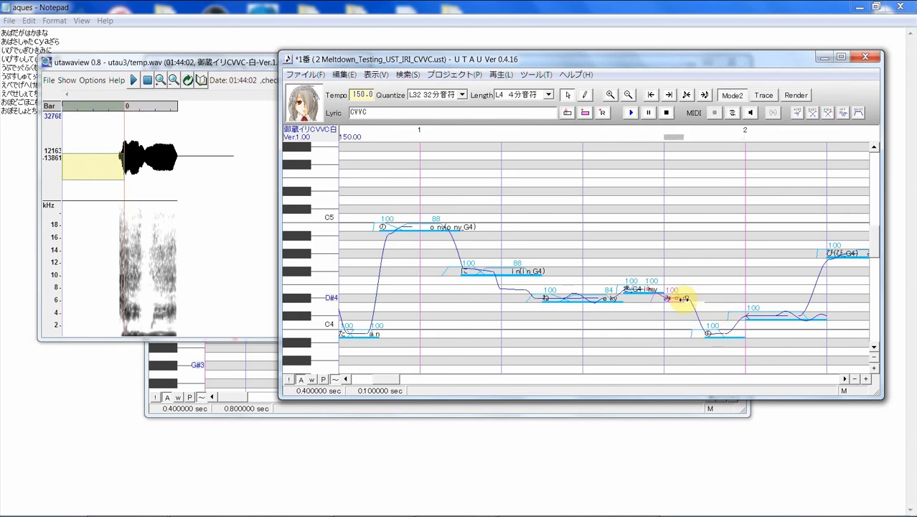
double_click(693, 300)
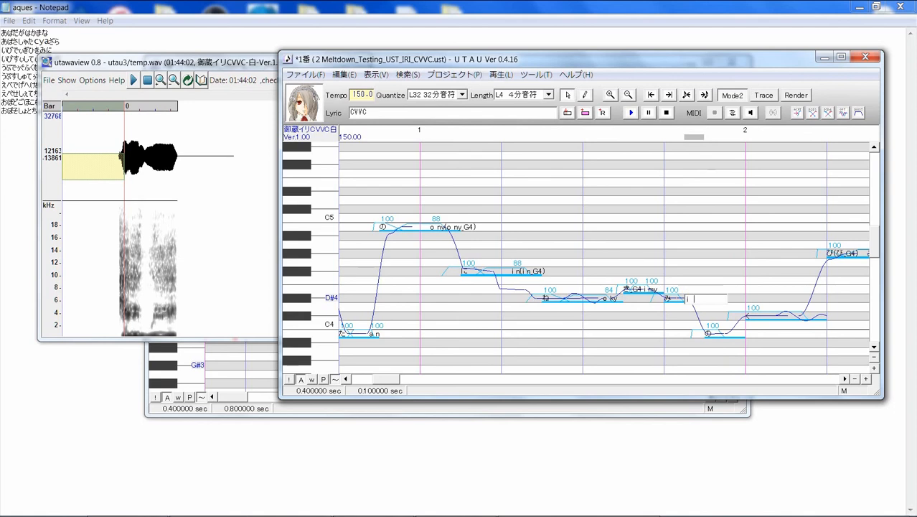
text(i n)
key(Return)
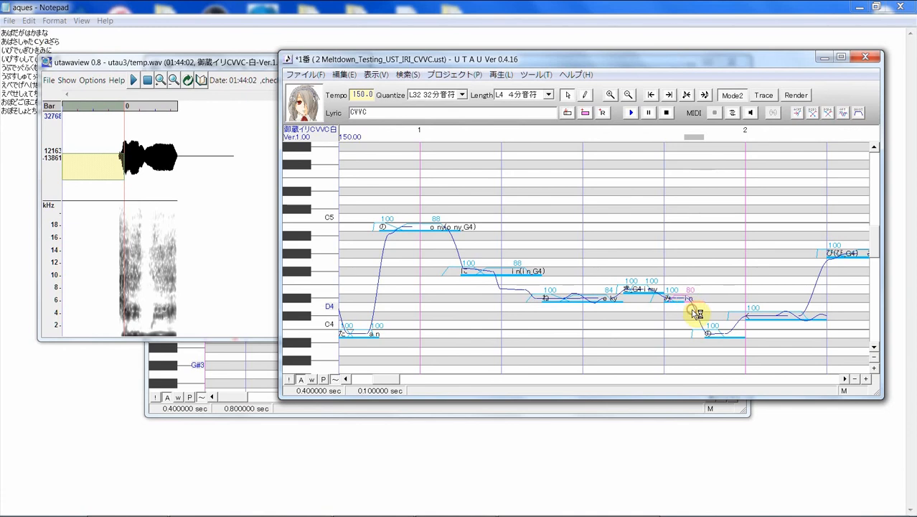
- Play back the notes from き to the の just before bar 2
click(730, 350)
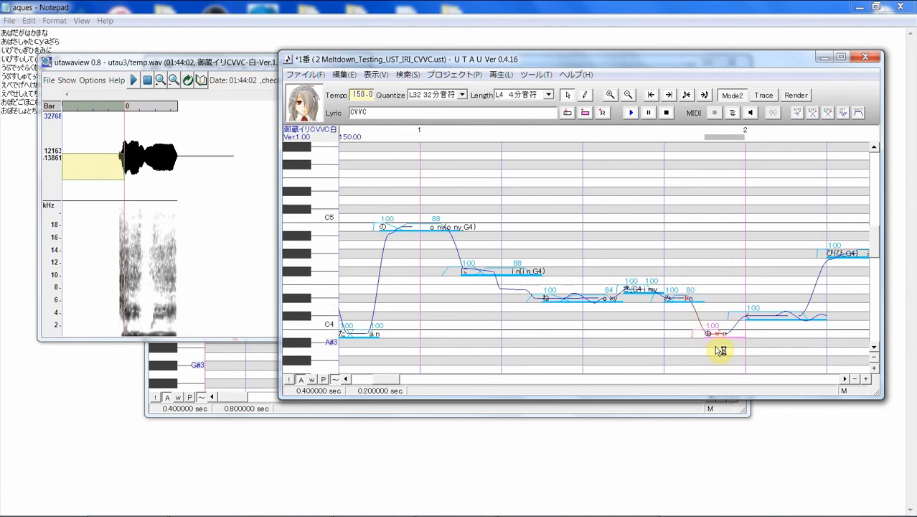
drag(710, 350, 636, 316)
click(630, 116)
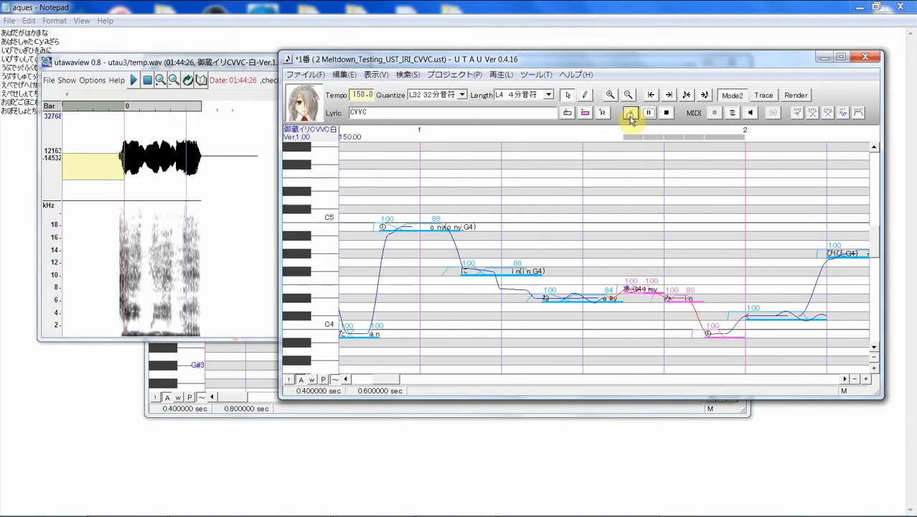
click(630, 113)
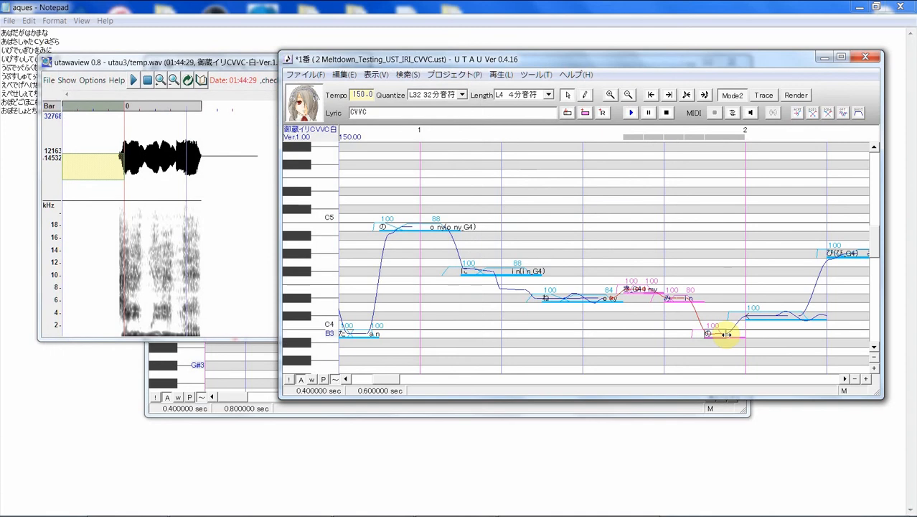
- Shorten の and add a 0.150 sec "o k" transition note between it and the note at bar 2
drag(727, 334, 725, 334)
double_click(740, 336)
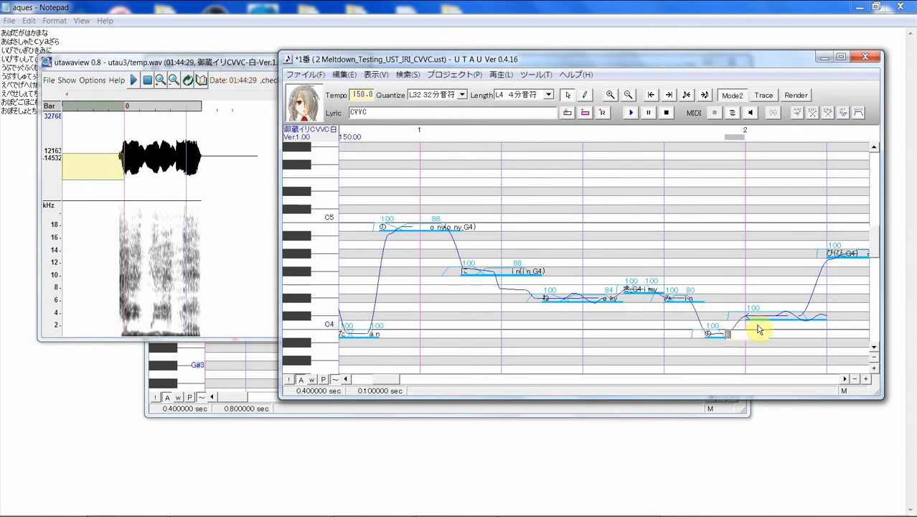
click(759, 329)
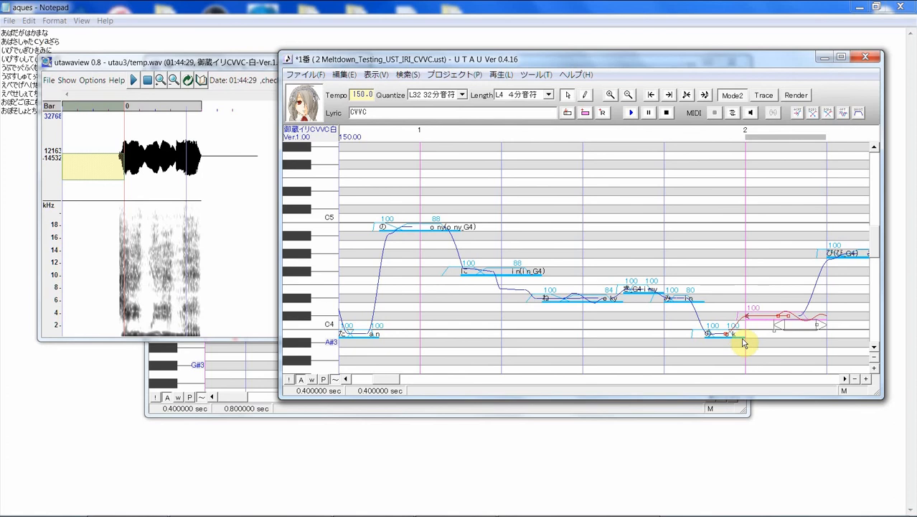
click(746, 335)
drag(737, 334, 733, 335)
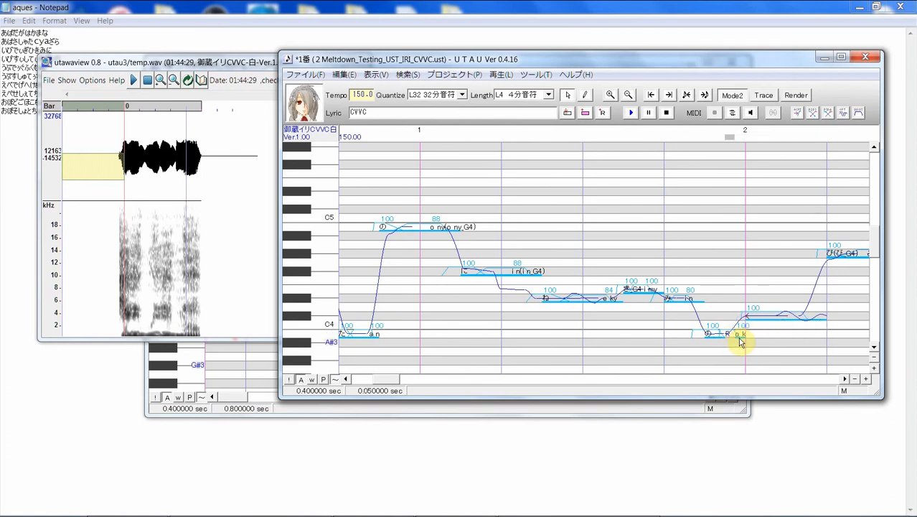
key(ctrl+z)
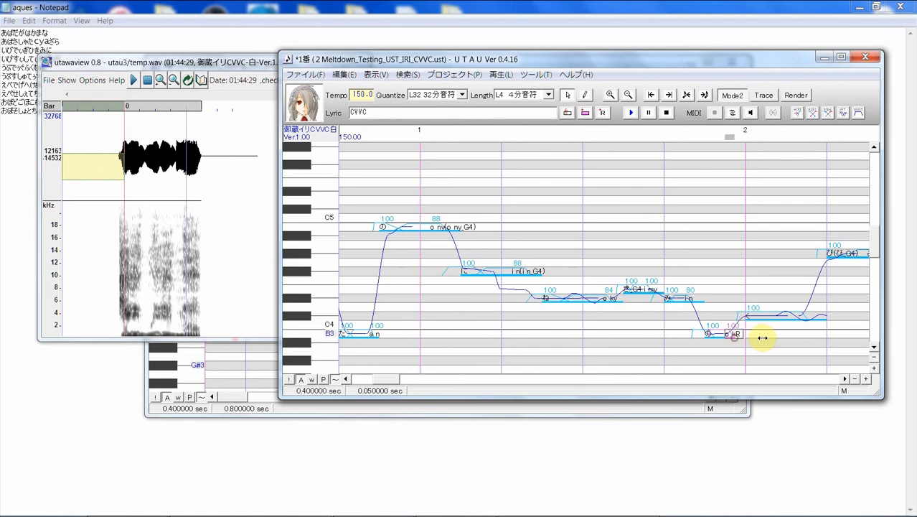
mouse_move(724, 337)
mouse_down()
mouse_move(715, 335)
mouse_move(731, 342)
mouse_up()
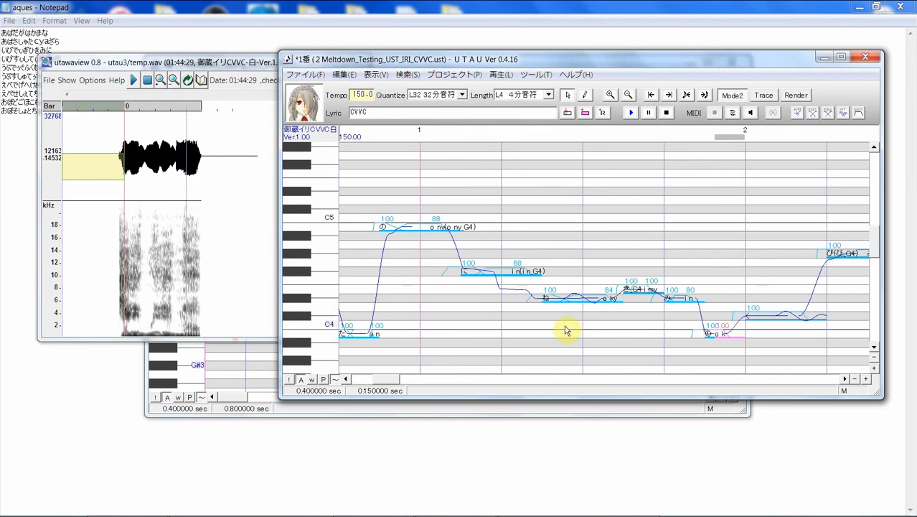
- Play back the phrase from ね through the long note starting at bar 2
drag(554, 325, 788, 278)
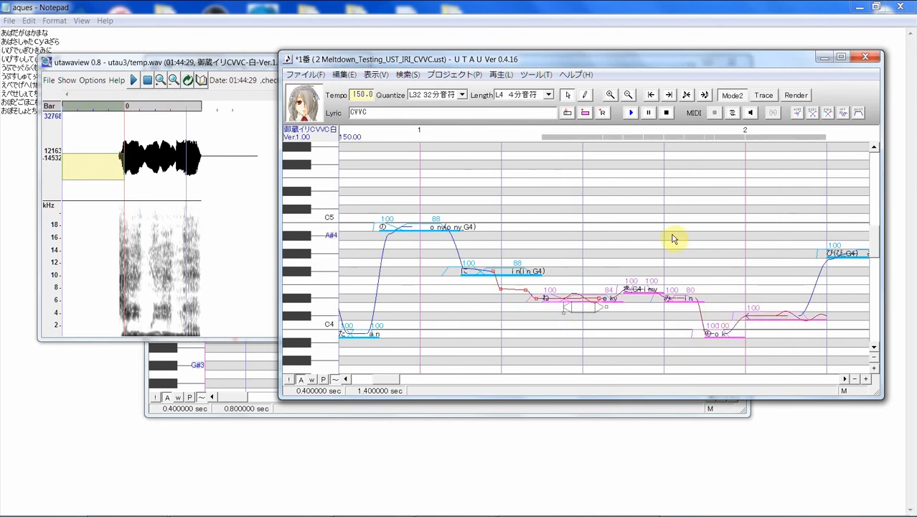
click(630, 116)
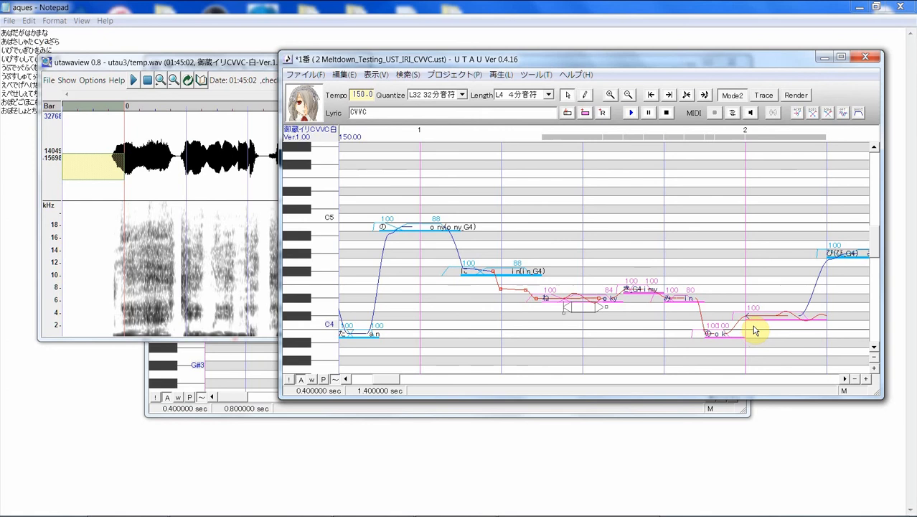
click(742, 261)
click(747, 273)
drag(747, 274, 753, 272)
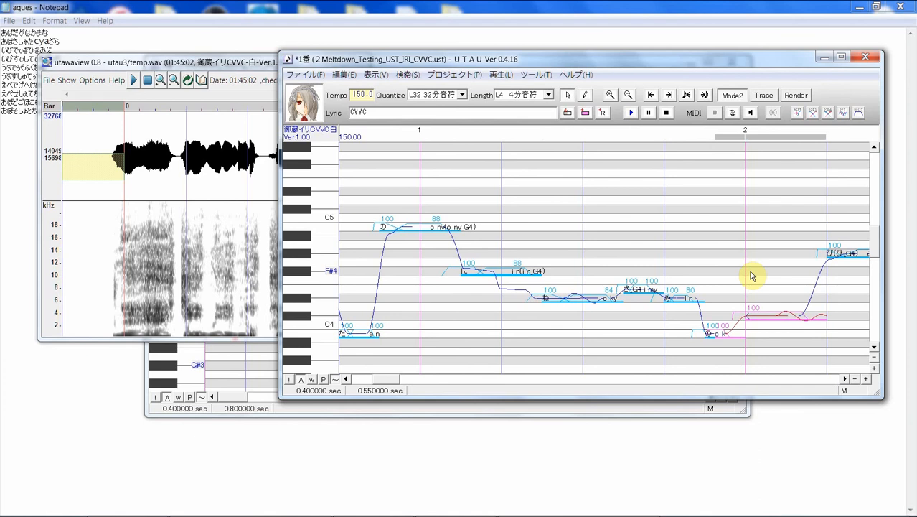
- Play back the notes from み to び in the CV UST and bring its rendered waveform to the front
click(245, 362)
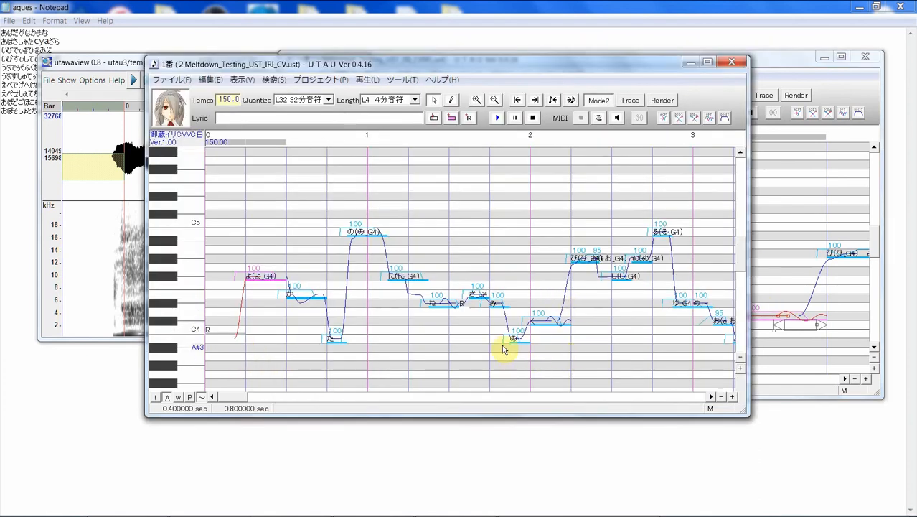
drag(501, 348, 585, 316)
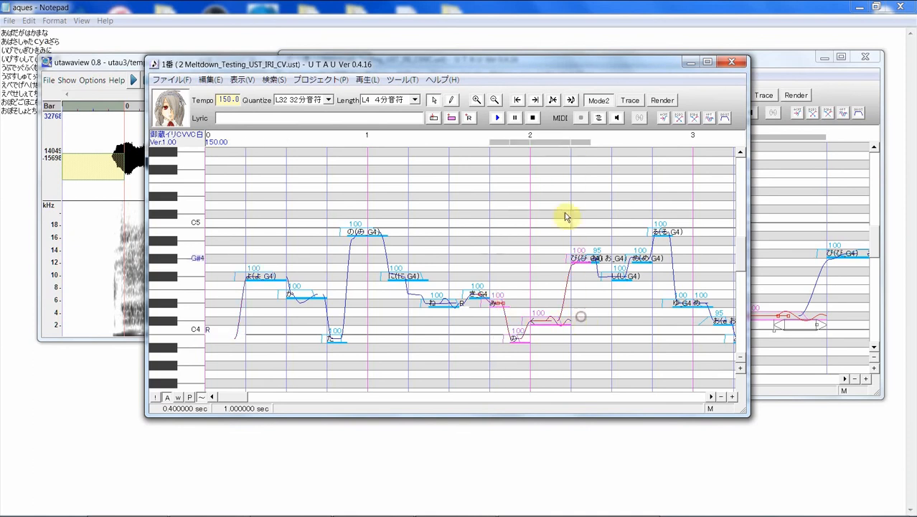
click(497, 117)
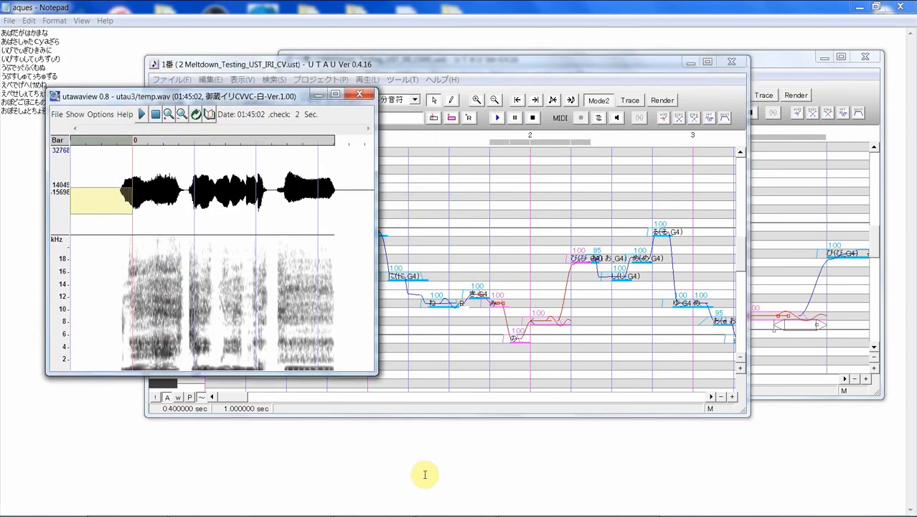
mouse_move(429, 514)
click(556, 509)
click(556, 510)
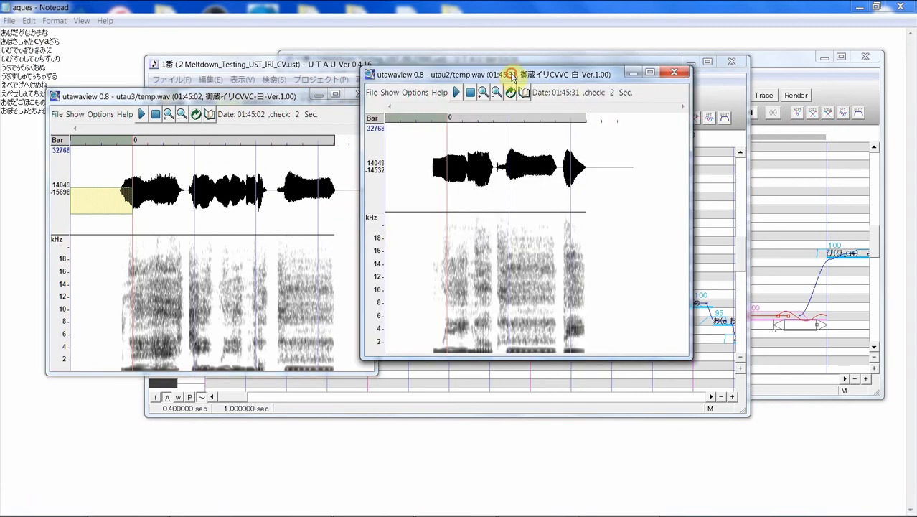
drag(506, 73, 208, 54)
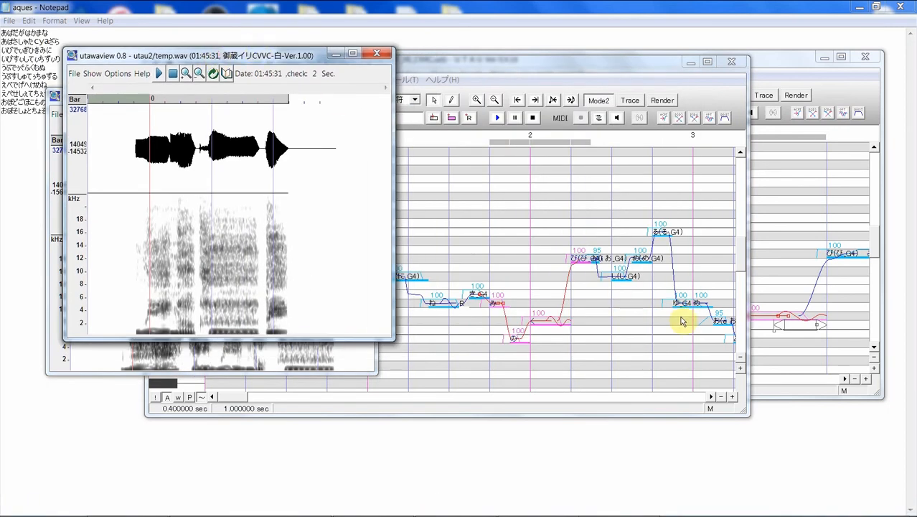
- Switch to the CVVC UST and play back the same notes from み to び for comparison
click(774, 344)
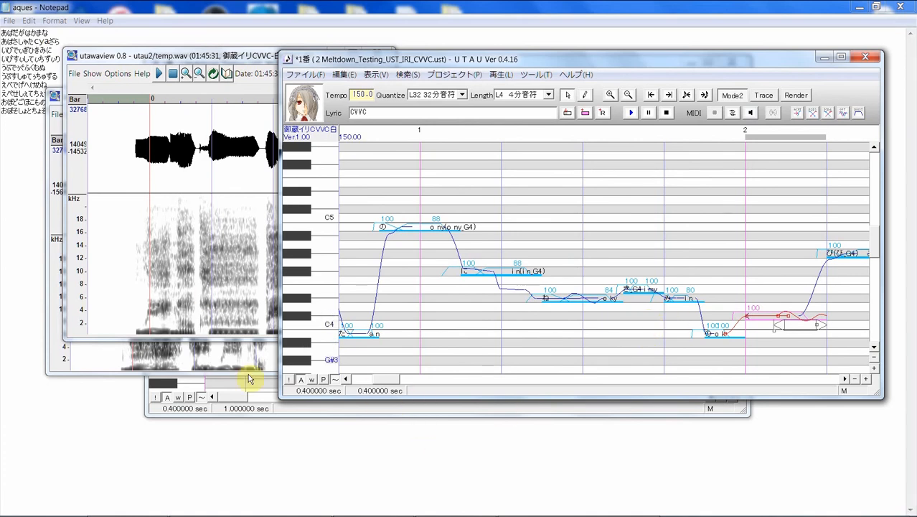
click(293, 416)
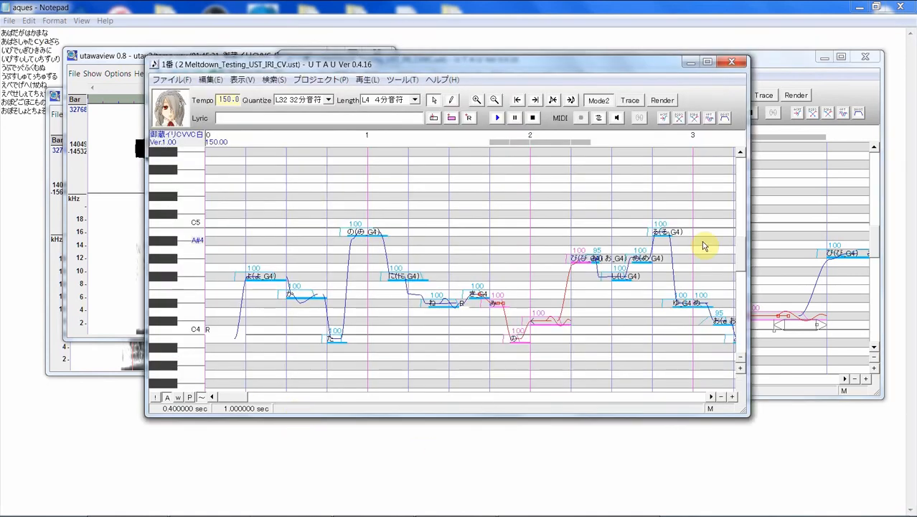
click(782, 68)
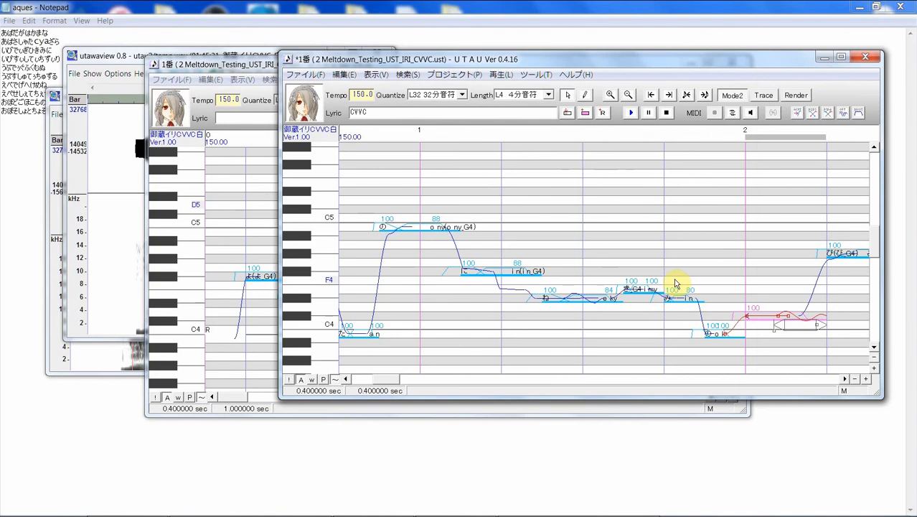
click(718, 281)
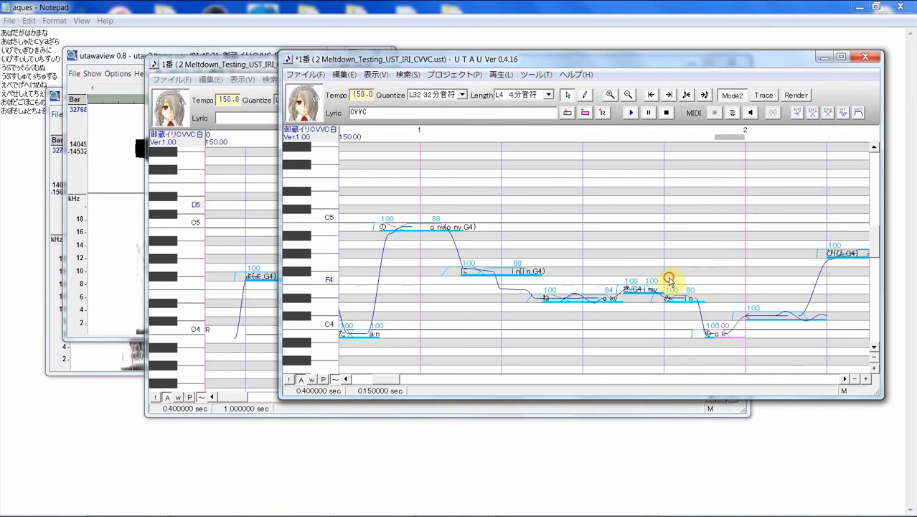
drag(669, 280, 861, 251)
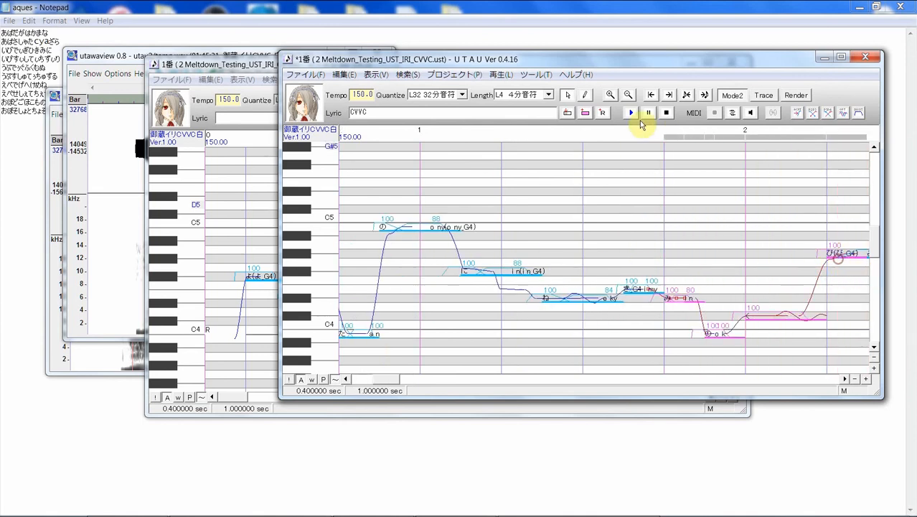
click(627, 114)
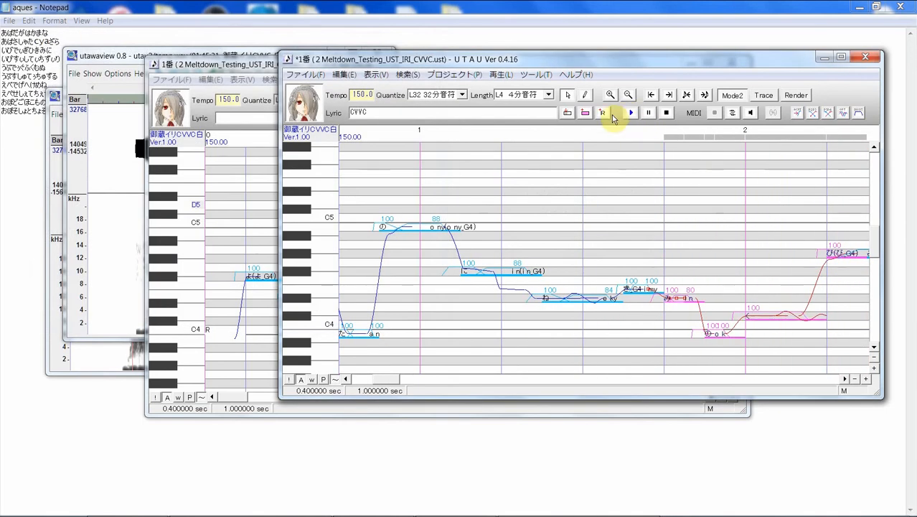
- Arrange the rendered waveforms of the CV and CVVC versions together to compare them, and move both clear of the editor
click(134, 59)
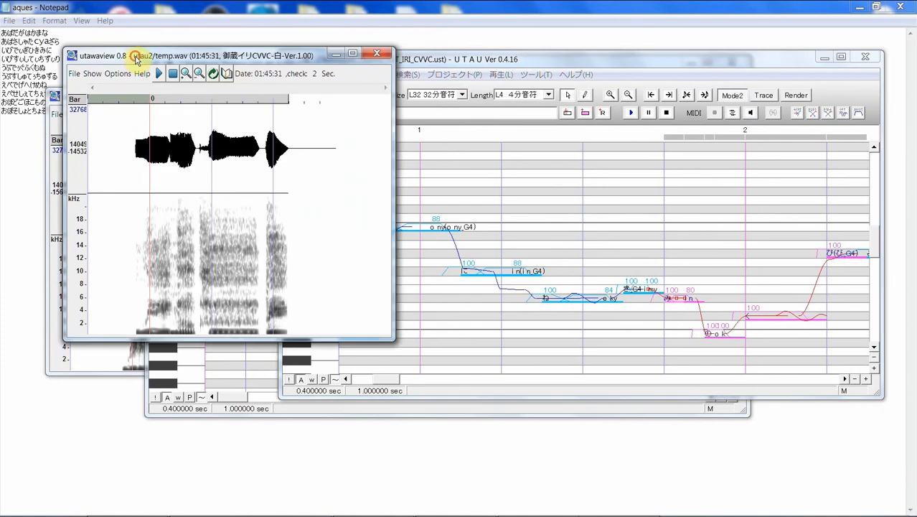
drag(135, 60, 355, 81)
drag(124, 101, 359, 231)
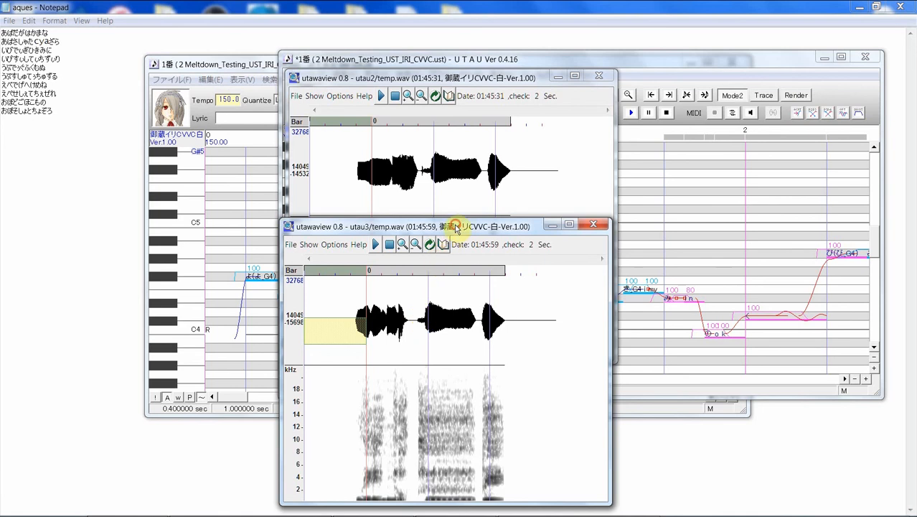
drag(457, 229, 203, 167)
drag(389, 81, 110, 78)
- Play back the CVVC notes from み through び and the short note following it
click(659, 193)
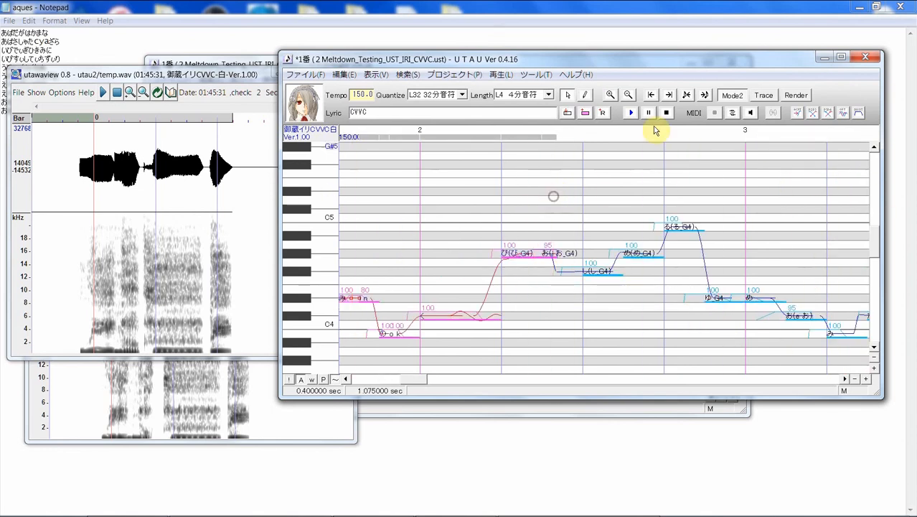
click(632, 114)
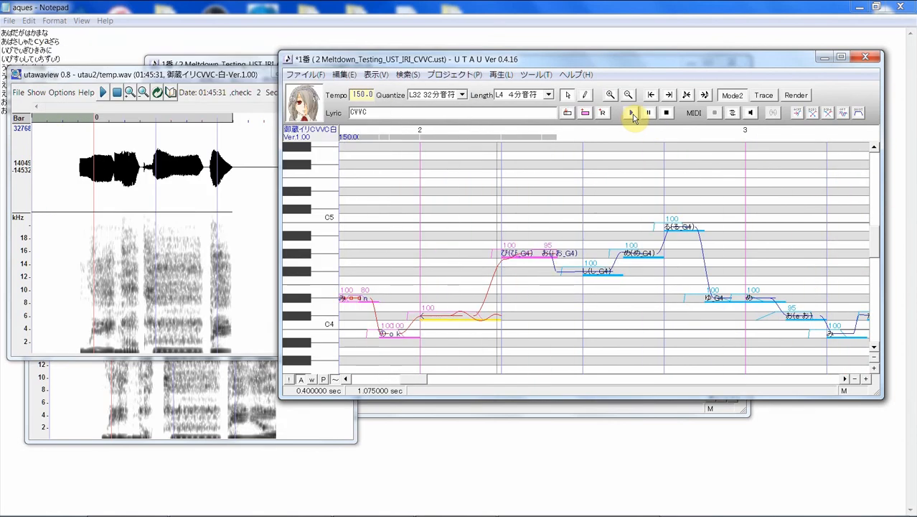
click(649, 114)
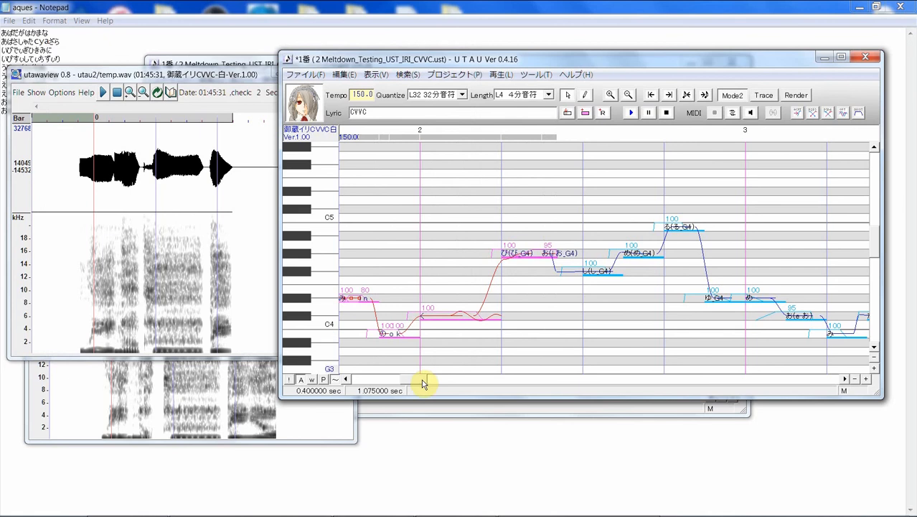
- Set the "o k" note's intensity to 84 and play back from "i my" through the note at bar 2
drag(418, 381, 409, 379)
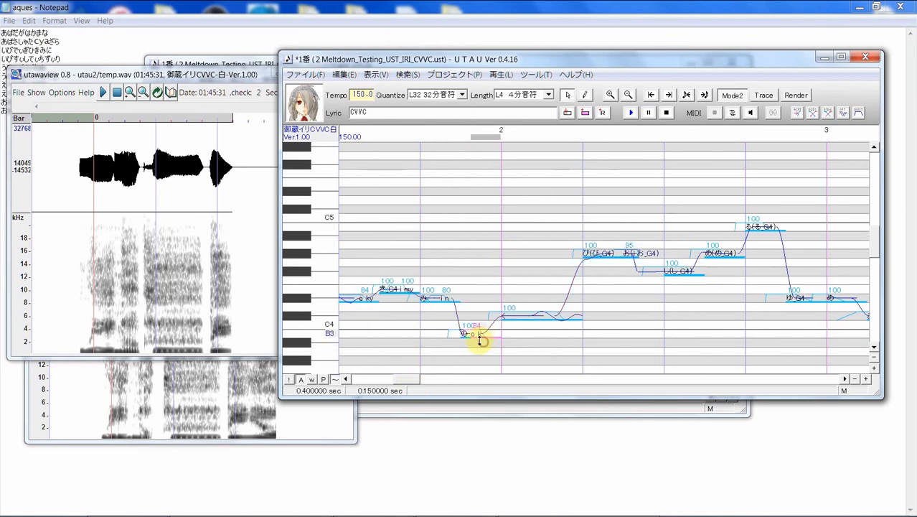
drag(412, 328, 557, 321)
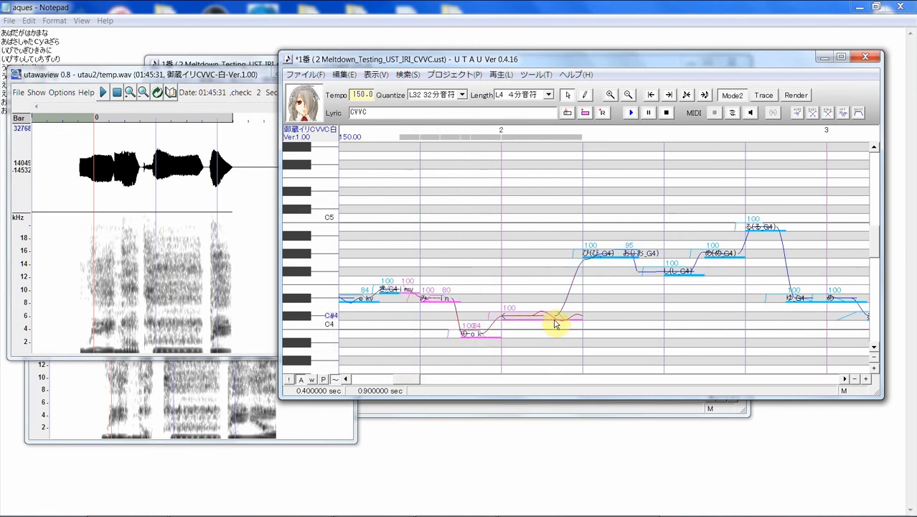
click(625, 113)
click(625, 114)
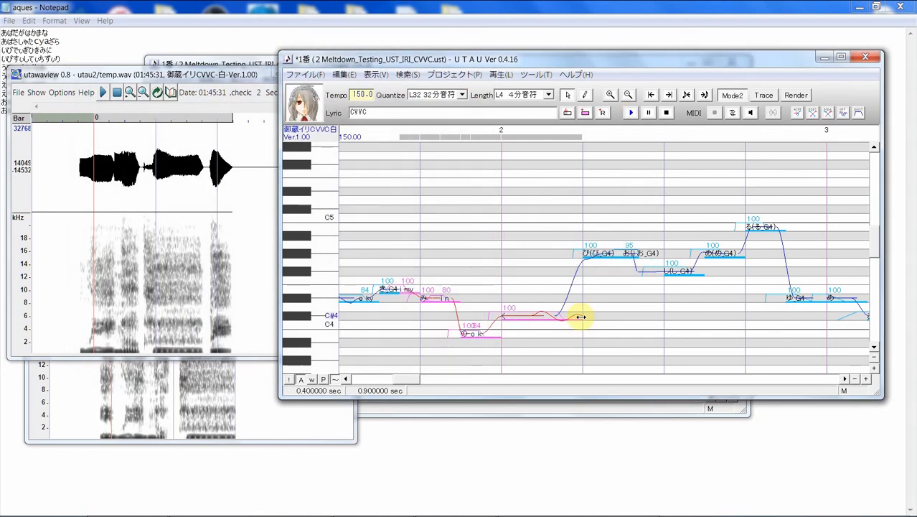
- Shorten the bar 2 note to 0.3 seconds and set the lyric of the rest following it to "u by"
drag(580, 316, 564, 325)
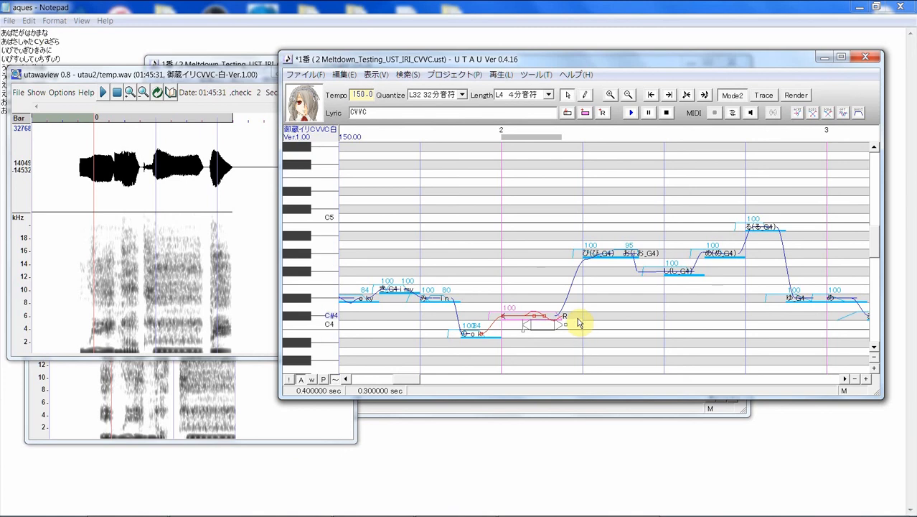
double_click(579, 320)
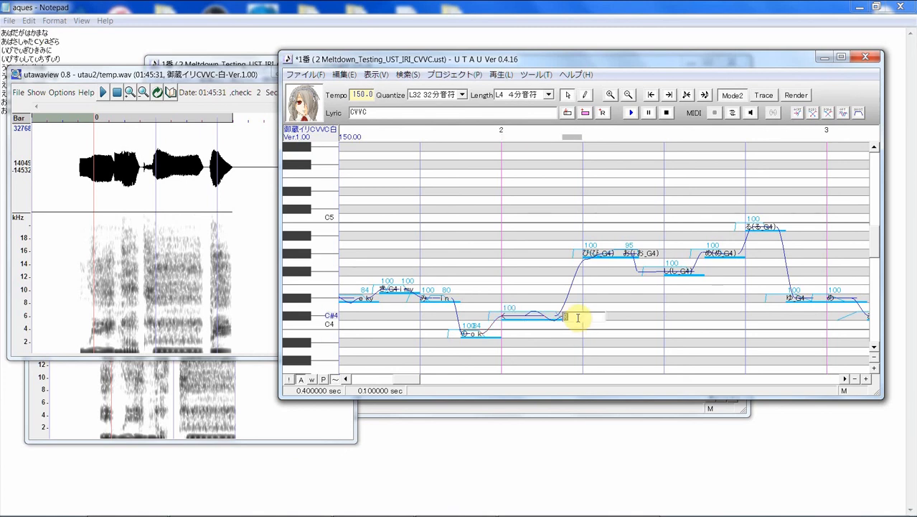
text(u by)
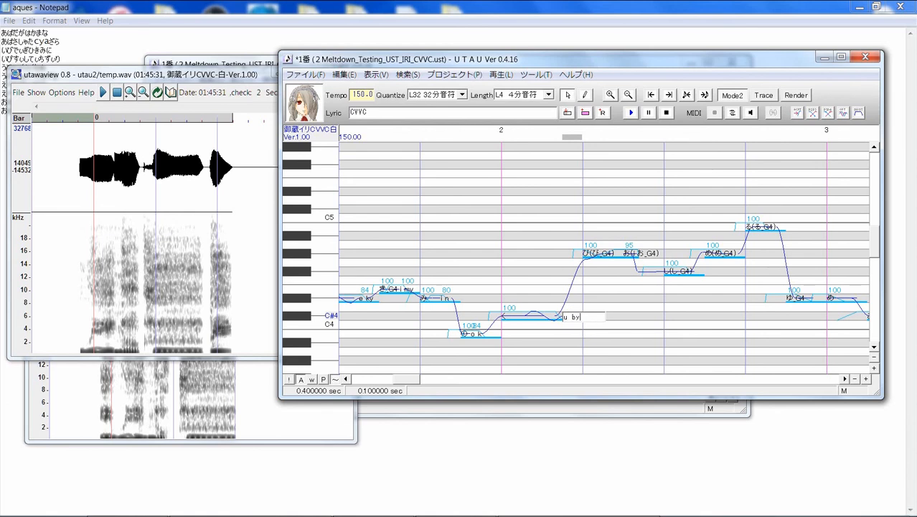
click(578, 322)
click(575, 324)
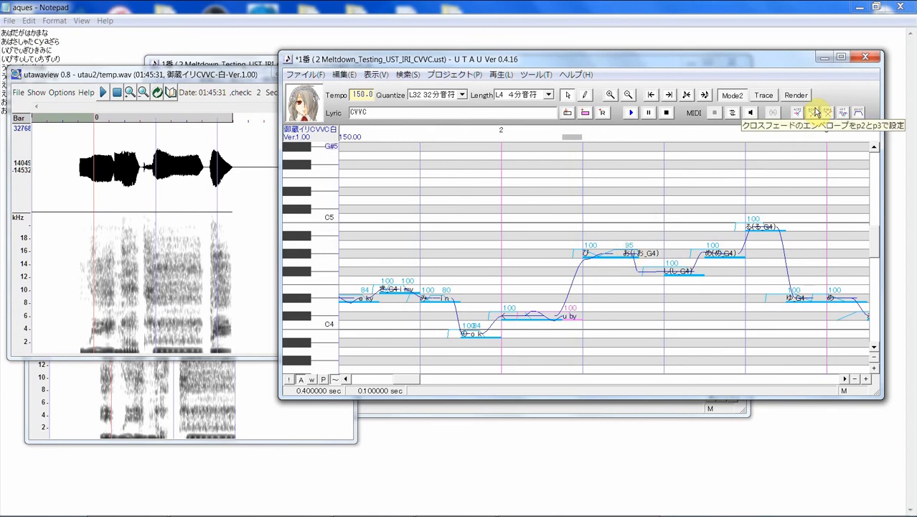
- Undo the last lyric change and enter "u by" again on the rest before び
click(602, 264)
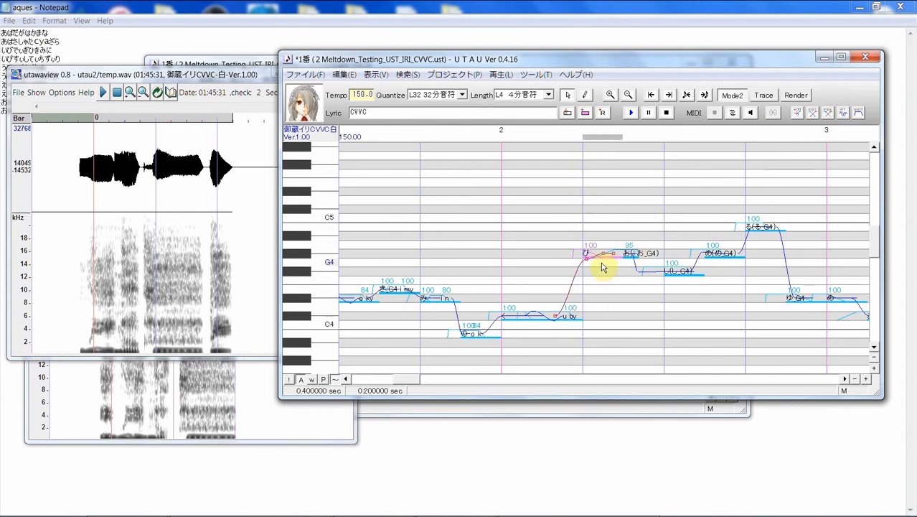
key(ctrl+z)
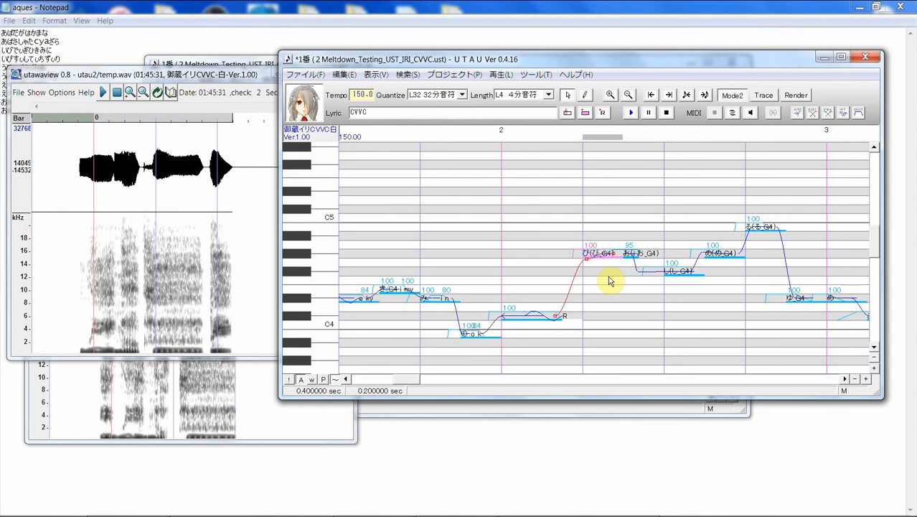
double_click(570, 317)
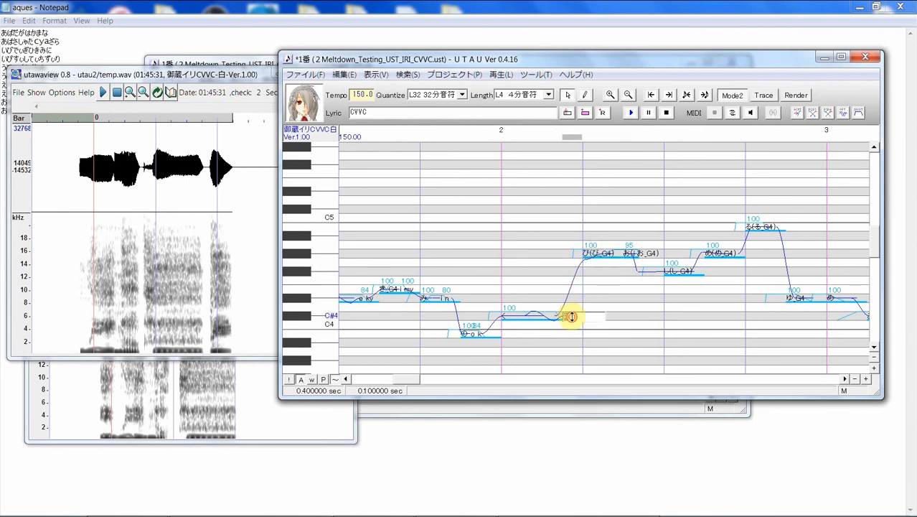
text(y)
key(Return)
- Change the lyric of the び note to "び_G4" and play it back
double_click(603, 257)
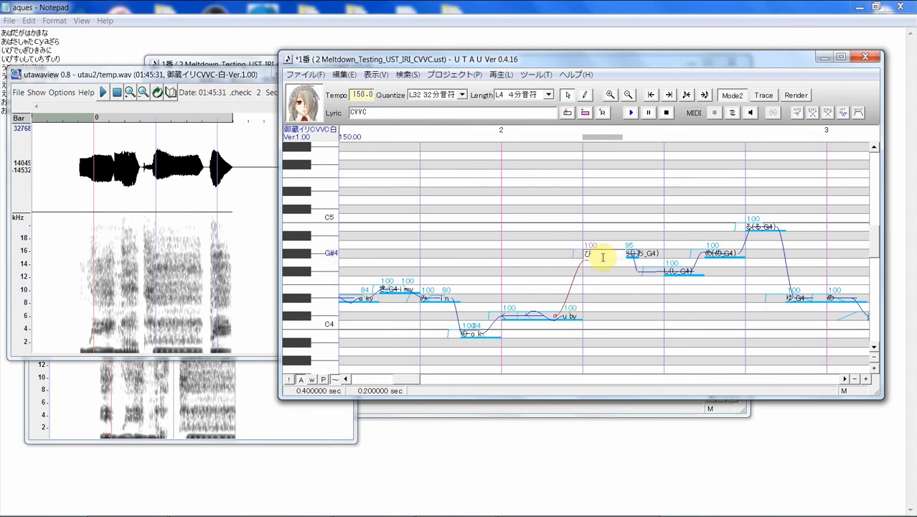
text(_G4)
key(Return)
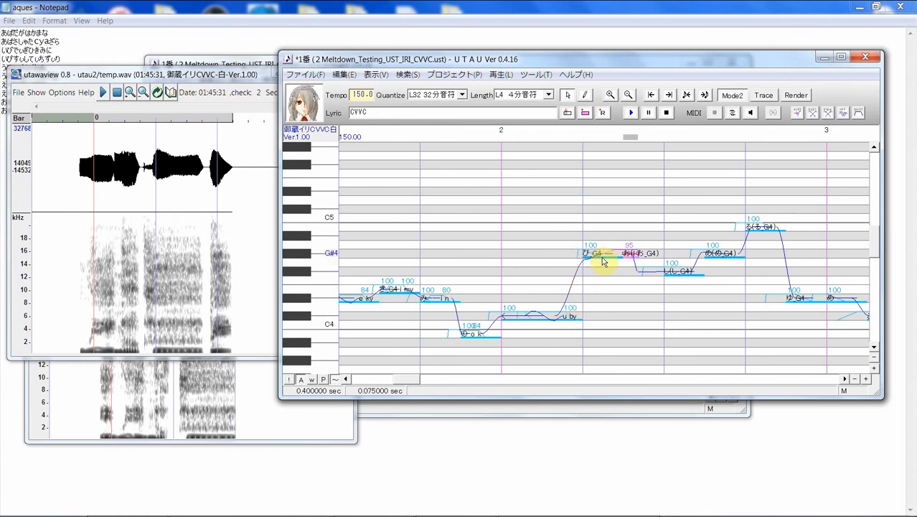
click(633, 113)
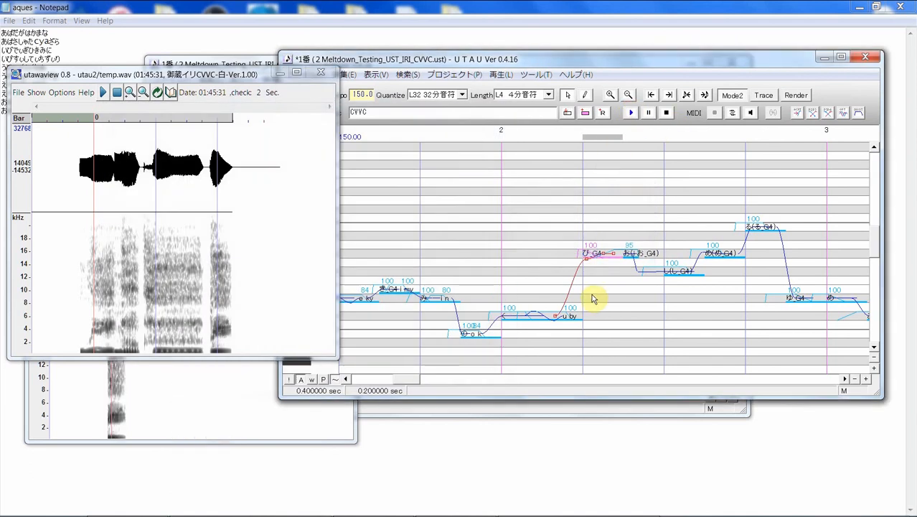
- Play back the notes from "i my" through "u by"
drag(546, 329, 531, 323)
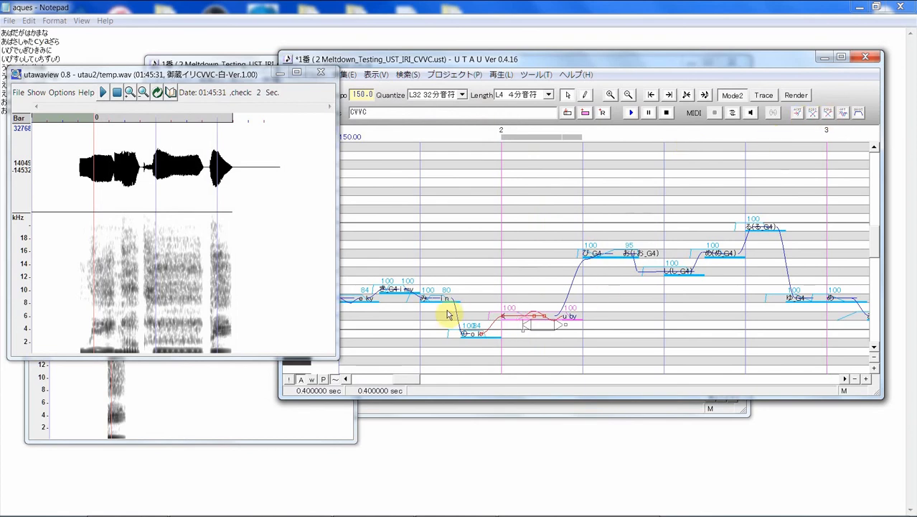
drag(412, 318, 569, 304)
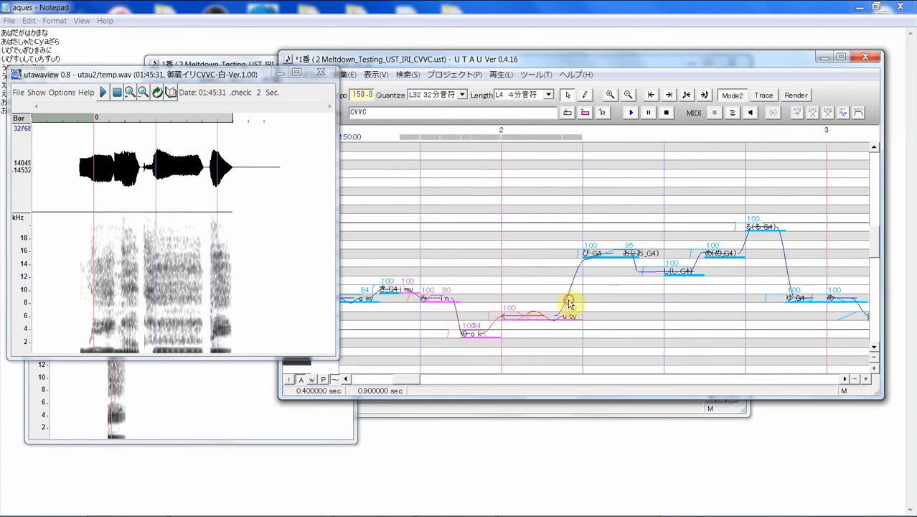
click(632, 113)
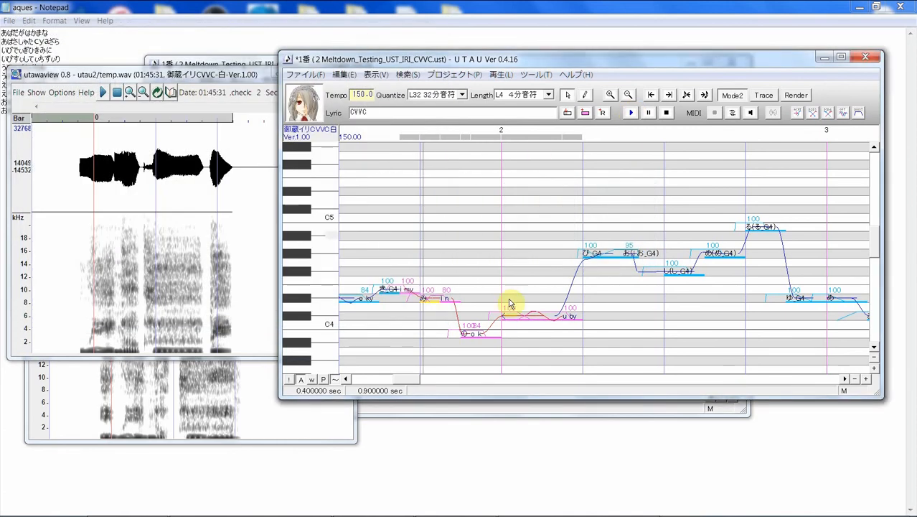
- Play back the notes from "i my" through the short お note repeatedly to judge the "u by" transition
drag(411, 323, 635, 295)
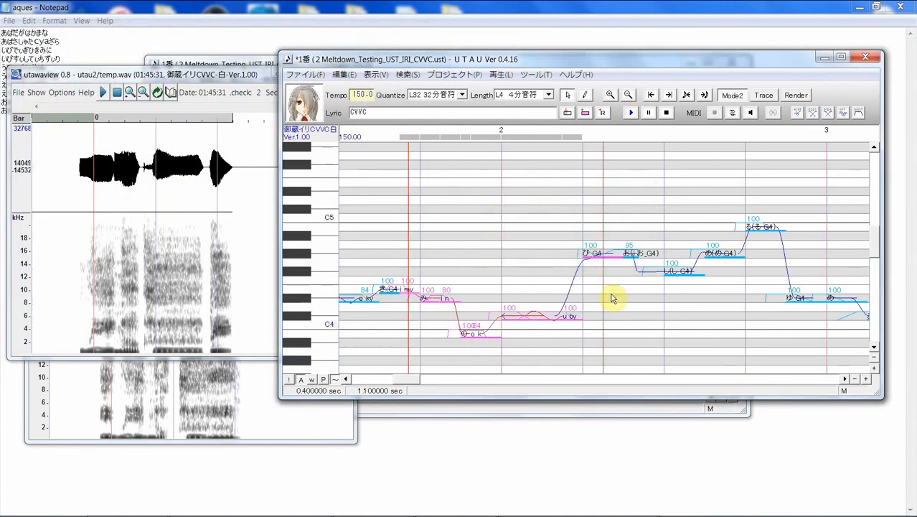
click(632, 114)
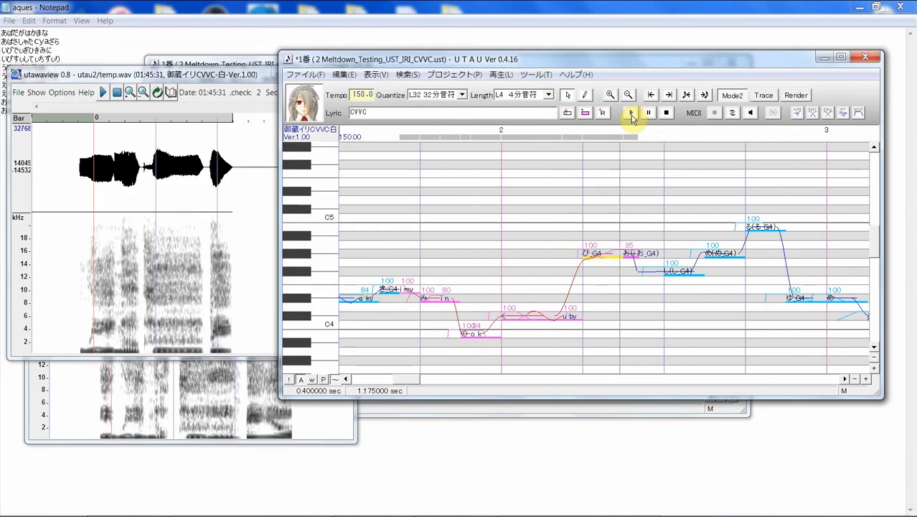
click(631, 114)
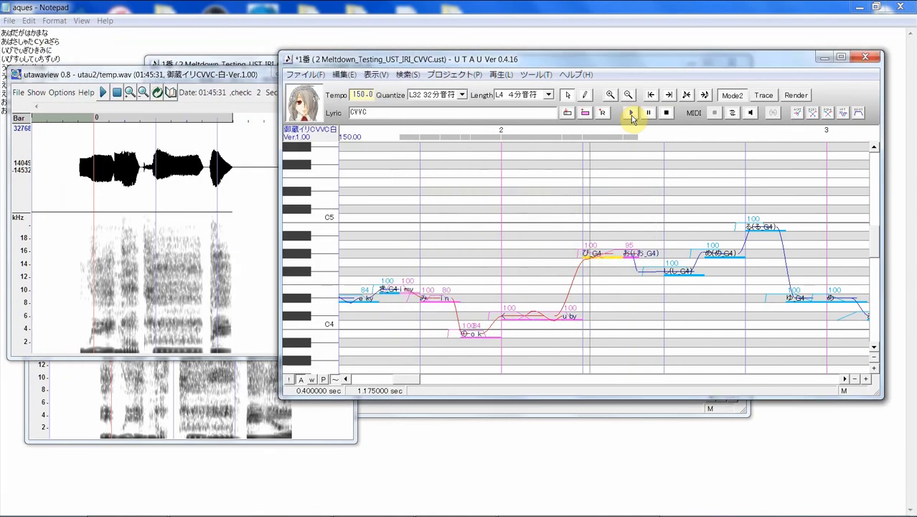
click(631, 113)
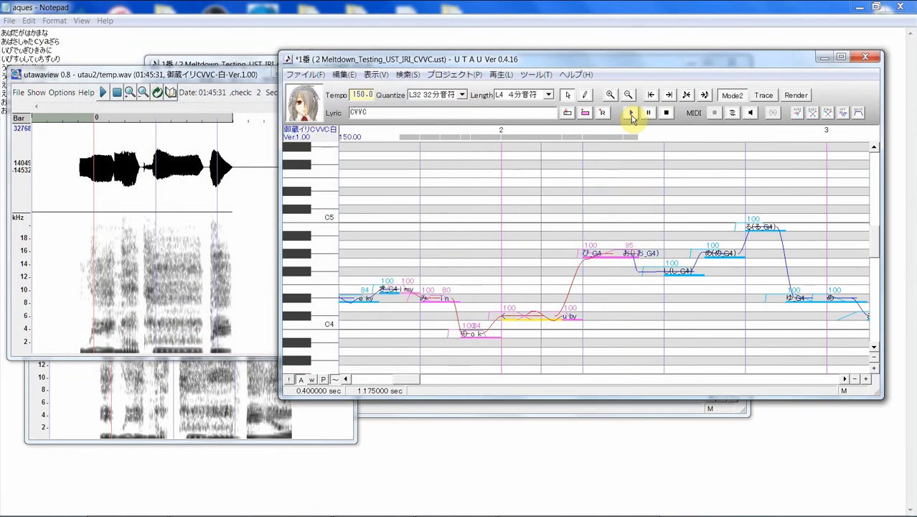
- Shorten the bar 2 note to 0.25 seconds and lengthen "u by" to 0.15 seconds so it reaches び
click(583, 332)
click(559, 352)
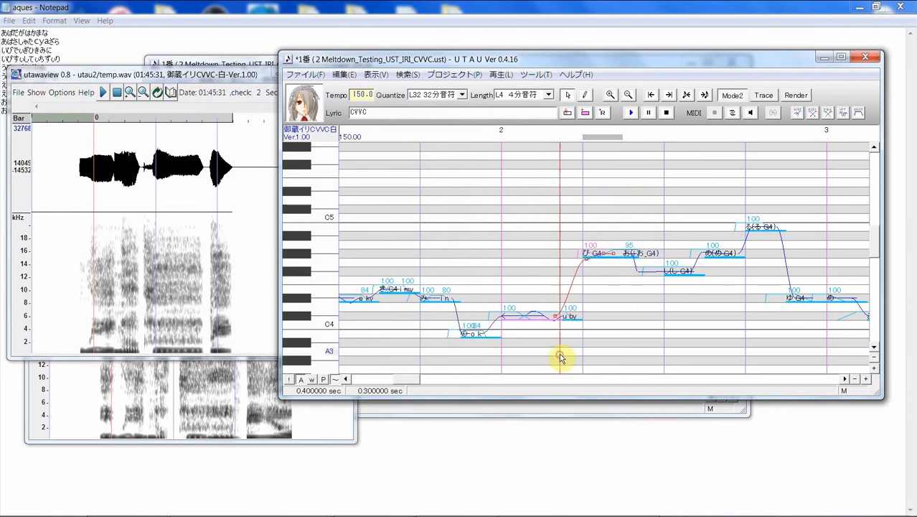
click(570, 324)
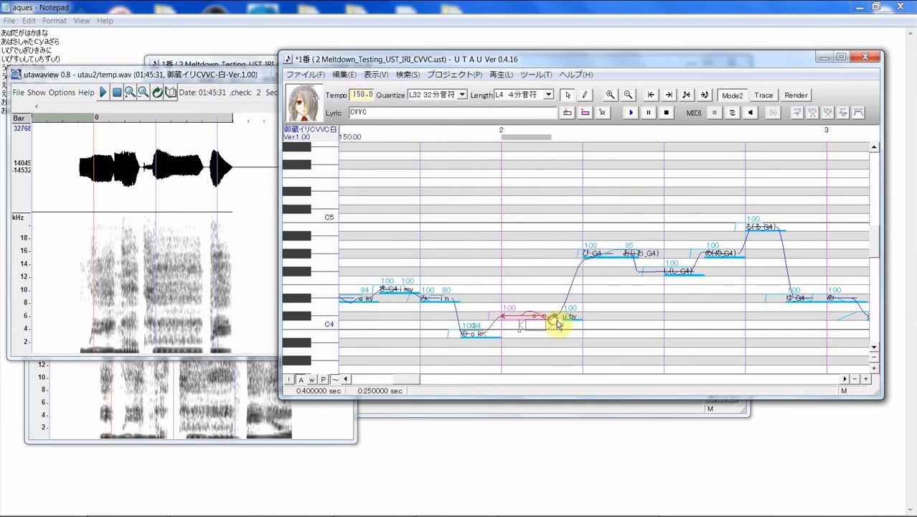
click(568, 321)
click(570, 324)
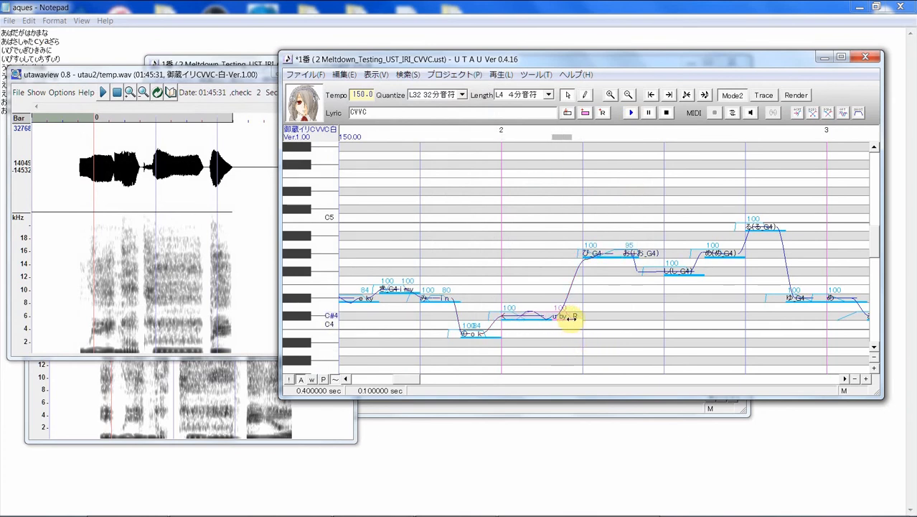
mouse_move(569, 317)
mouse_down()
mouse_move(600, 321)
mouse_move(581, 324)
mouse_up()
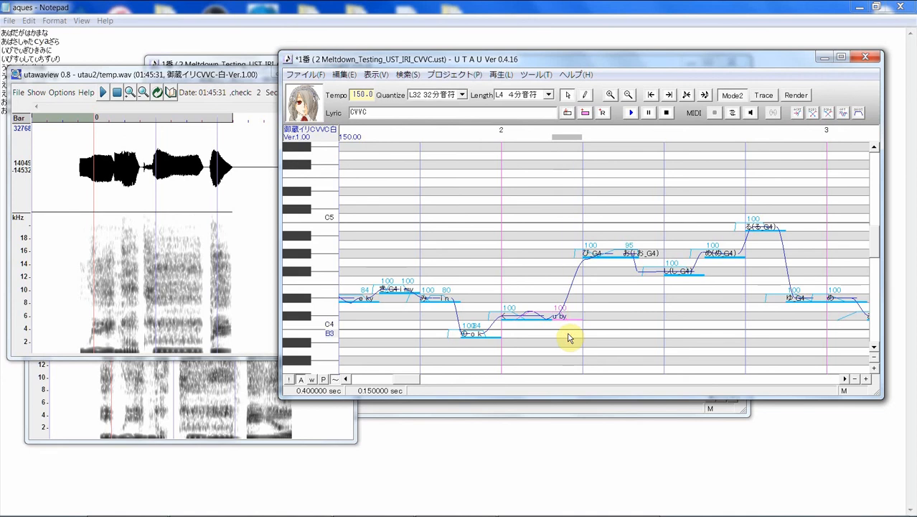
- Move the cutoff of the "u by" sample earlier to about 2.4 seconds in its waveform settings and play the note back
key(ctrl+h)
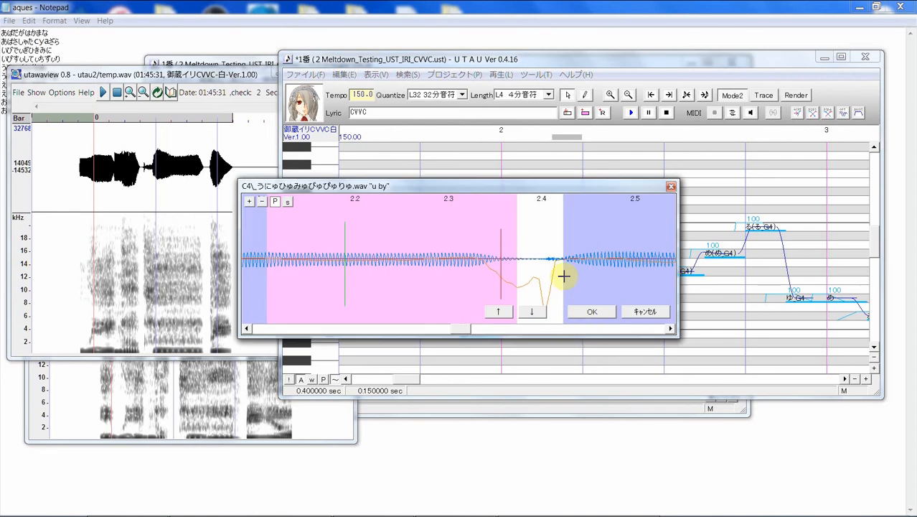
drag(563, 276, 545, 279)
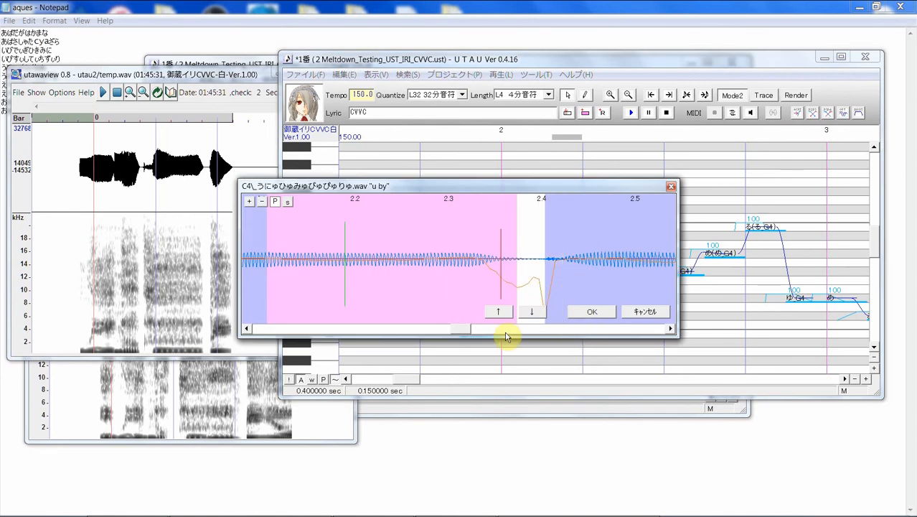
click(589, 313)
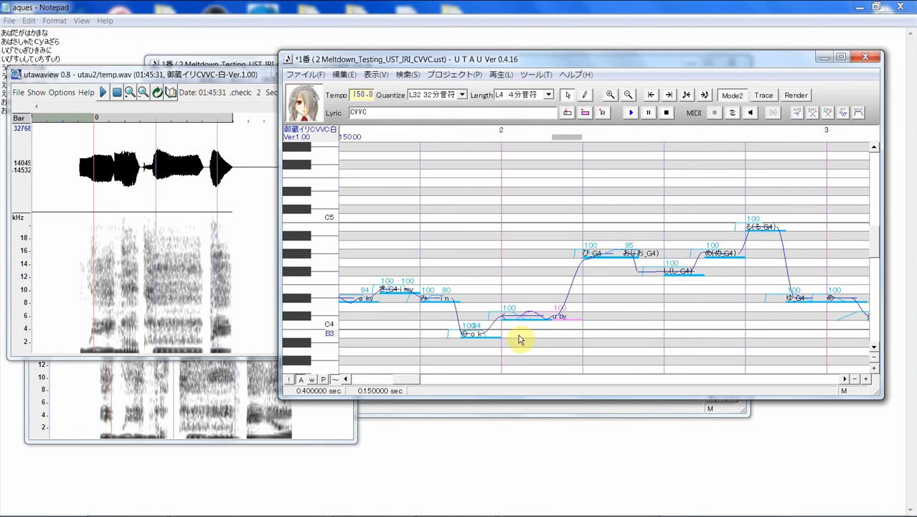
click(630, 111)
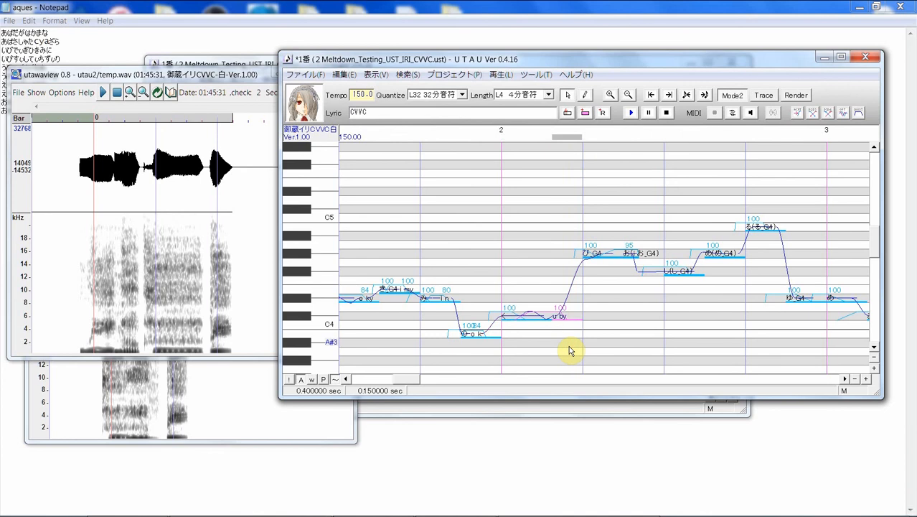
- Recheck the "u by" sample's waveform settings and play back from the bar 2 note through び
key(ctrl+f)
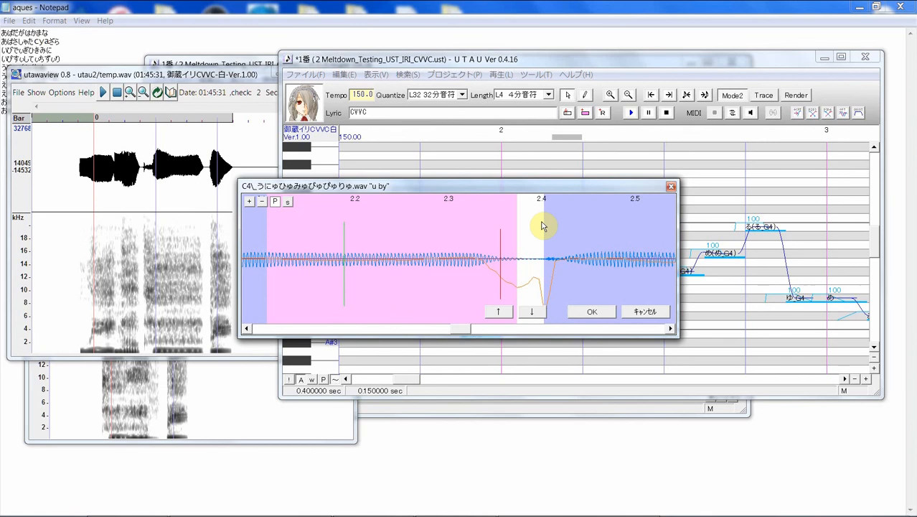
click(605, 313)
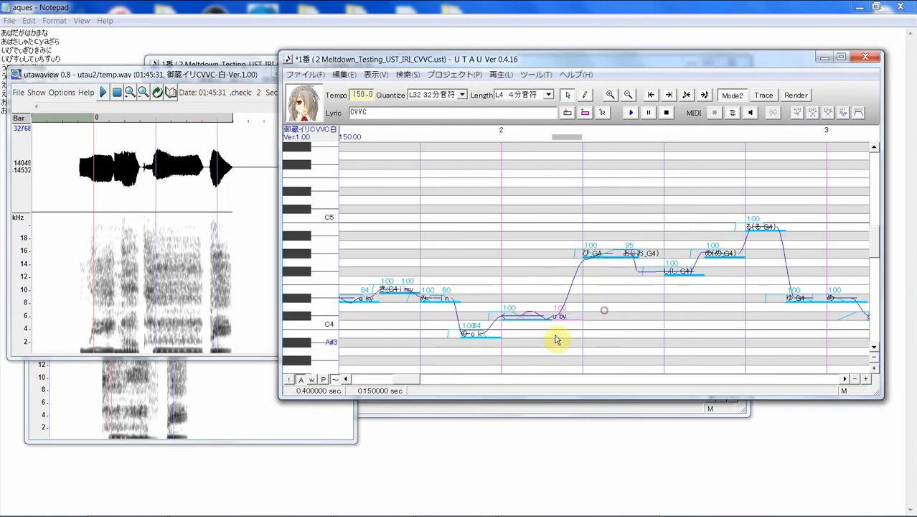
drag(522, 338, 595, 318)
click(630, 114)
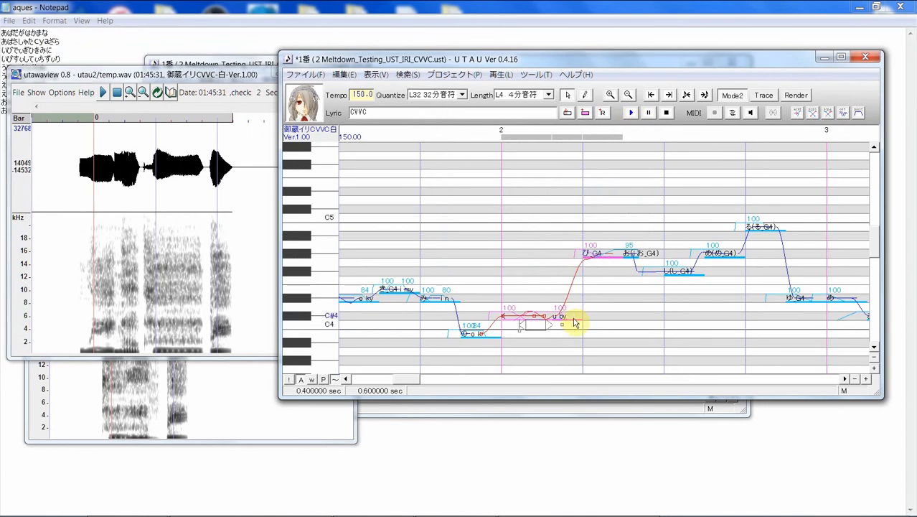
- Turn "u by" into a rest (R), extend the bar 2 note up to び, and play back the result for comparison
click(573, 317)
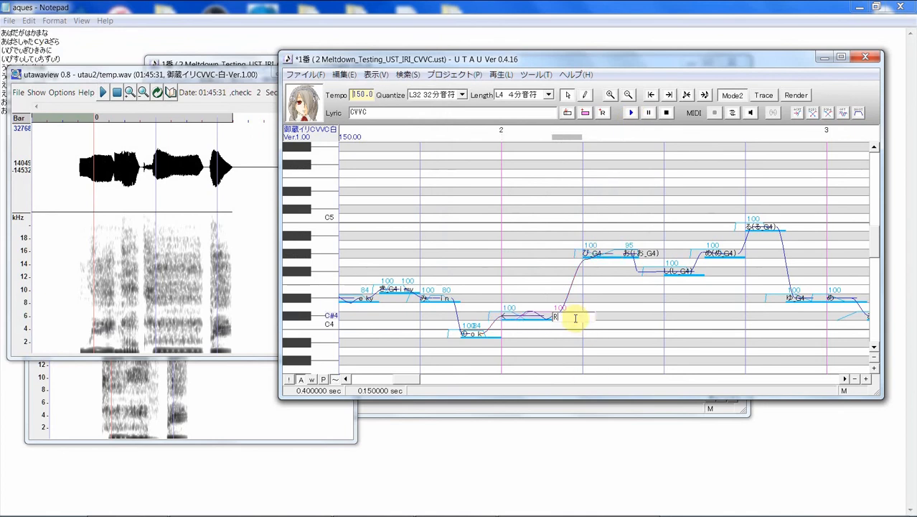
text(R)
key(Return)
click(552, 325)
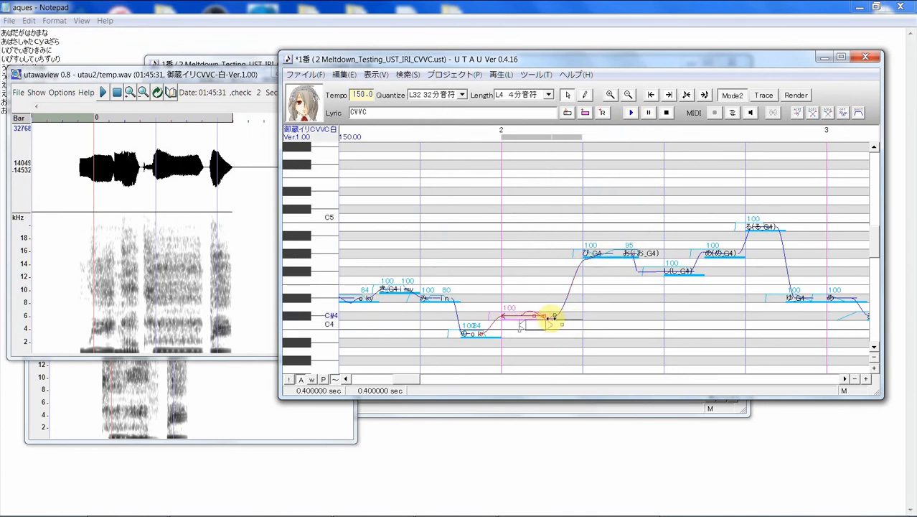
drag(551, 319, 583, 321)
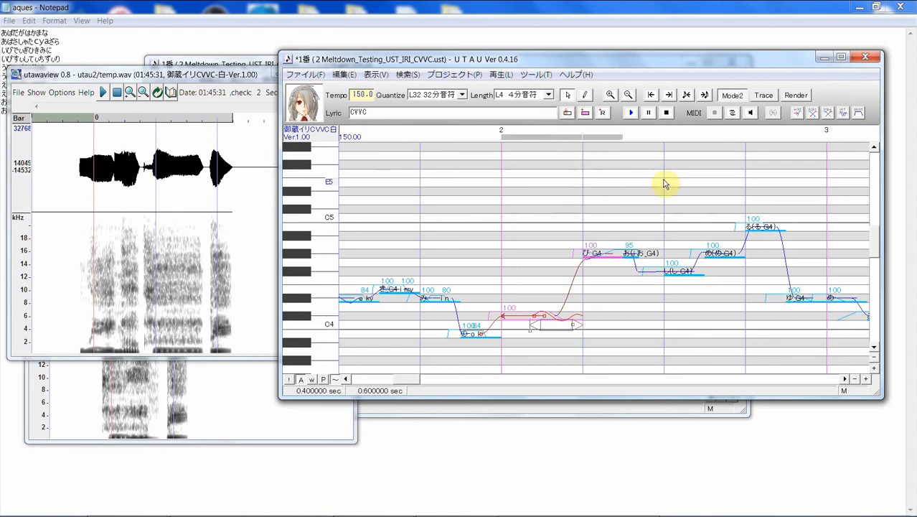
click(632, 112)
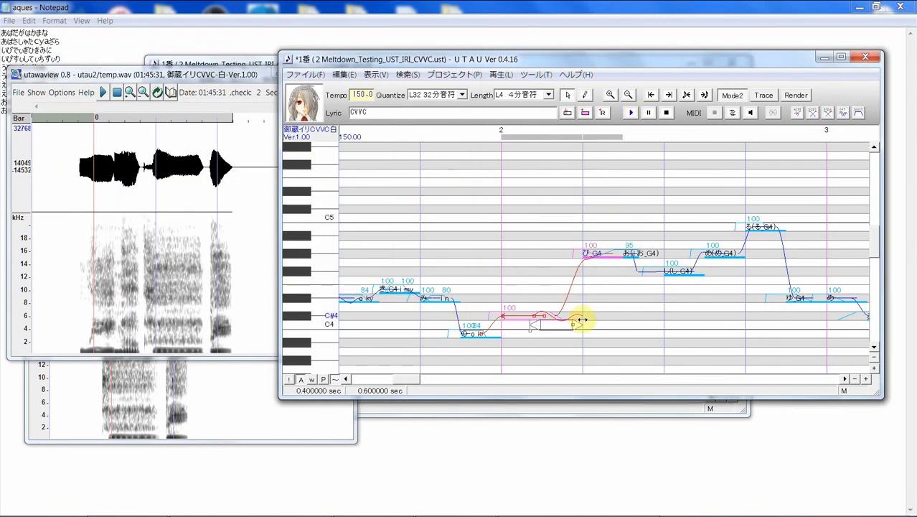
- Shorten the bar 2 note to 0.3 seconds, name the rest following it "u by", and play back from bar 2 through び
drag(583, 320, 567, 319)
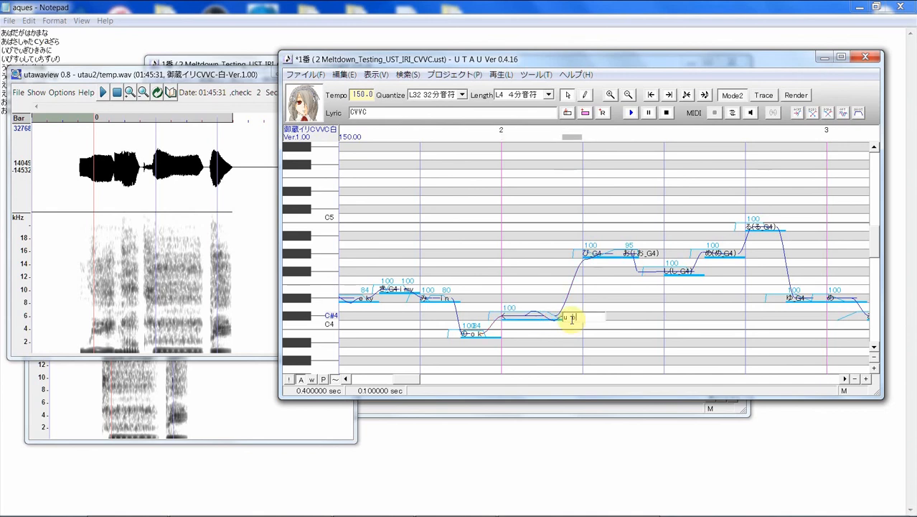
key(Return)
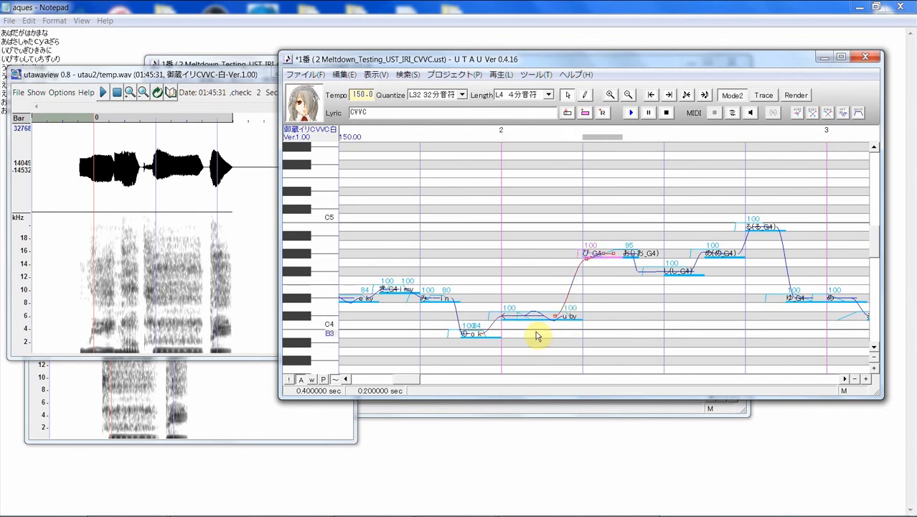
drag(535, 331, 597, 310)
click(632, 113)
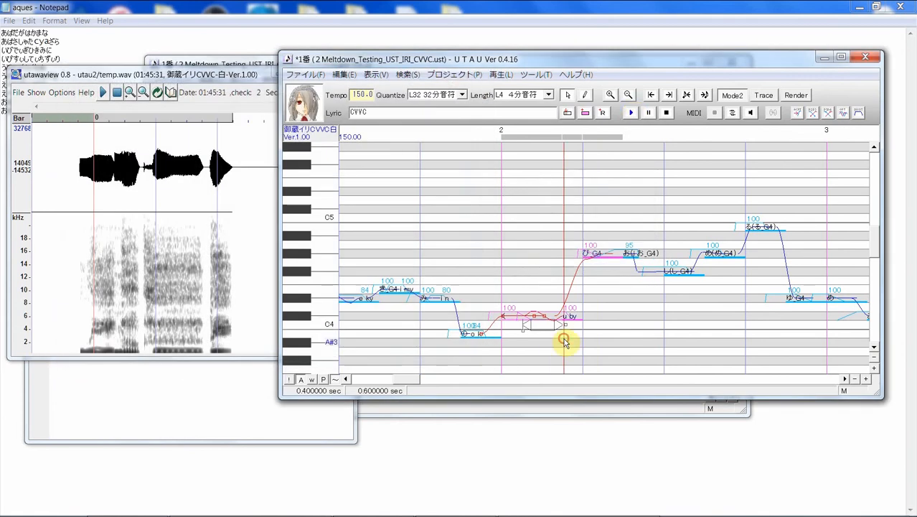
- Play back the "u by" note on its own, and shorten the bar 2 note before it to 0.25 seconds
click(571, 324)
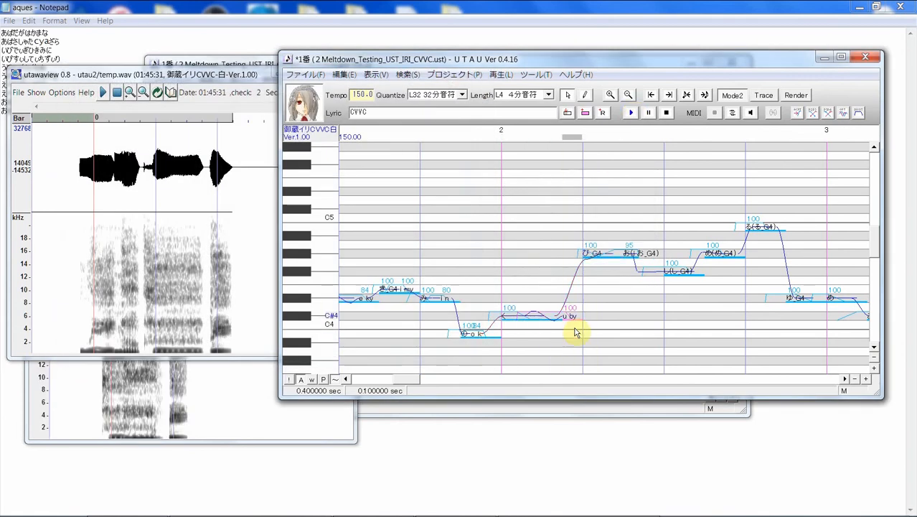
click(631, 112)
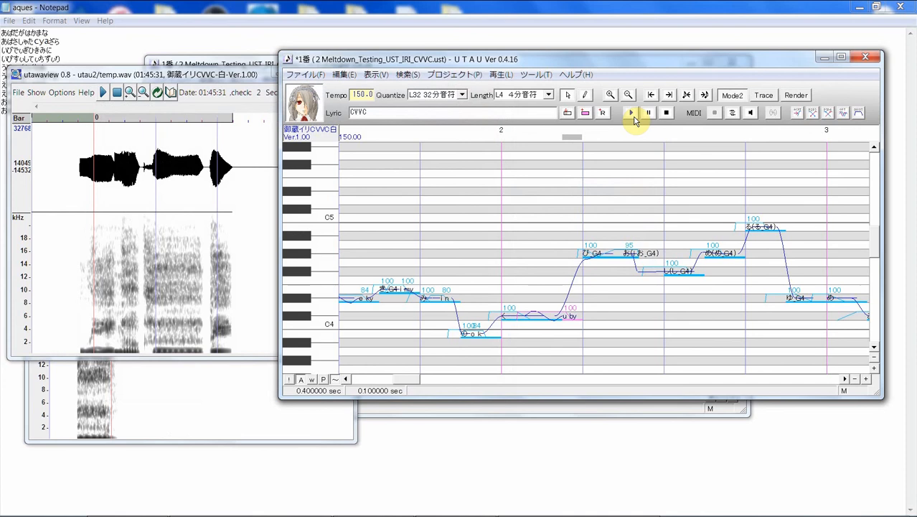
click(554, 354)
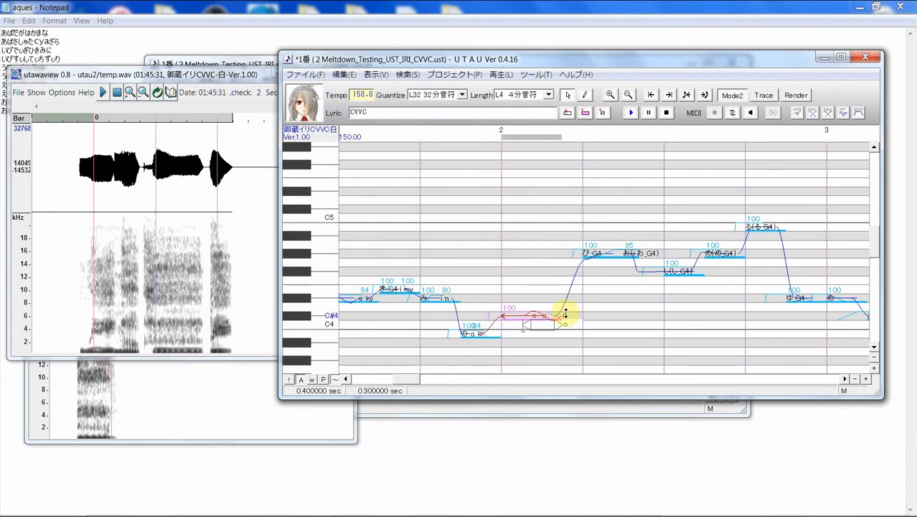
drag(562, 321, 549, 322)
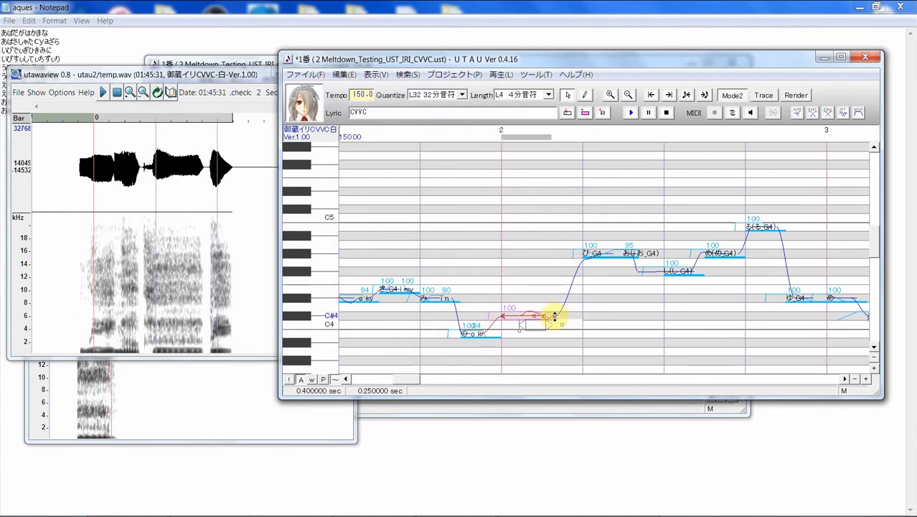
- Name the 0.15-second rest following the bar 2 note "u by", and play back from the bar 2 note through び
click(576, 322)
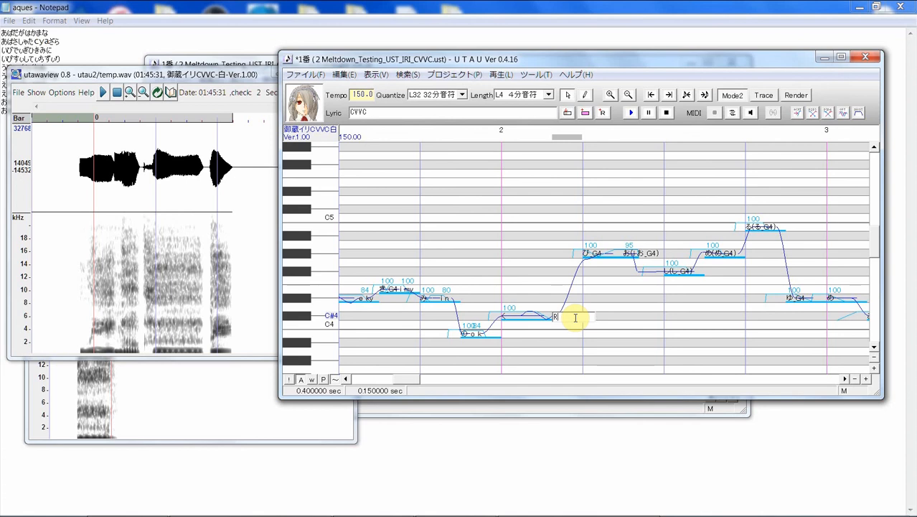
text(u bu)
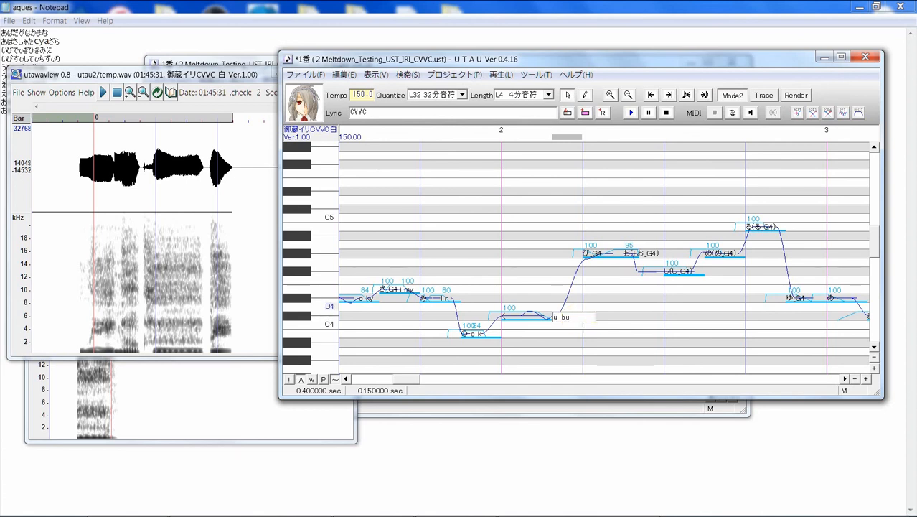
key(Return)
double_click(574, 317)
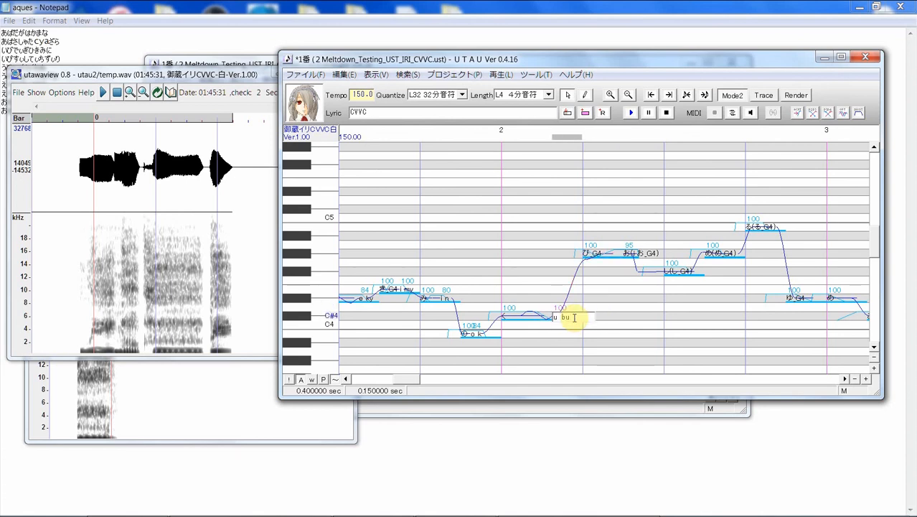
key(Return)
drag(522, 338, 590, 327)
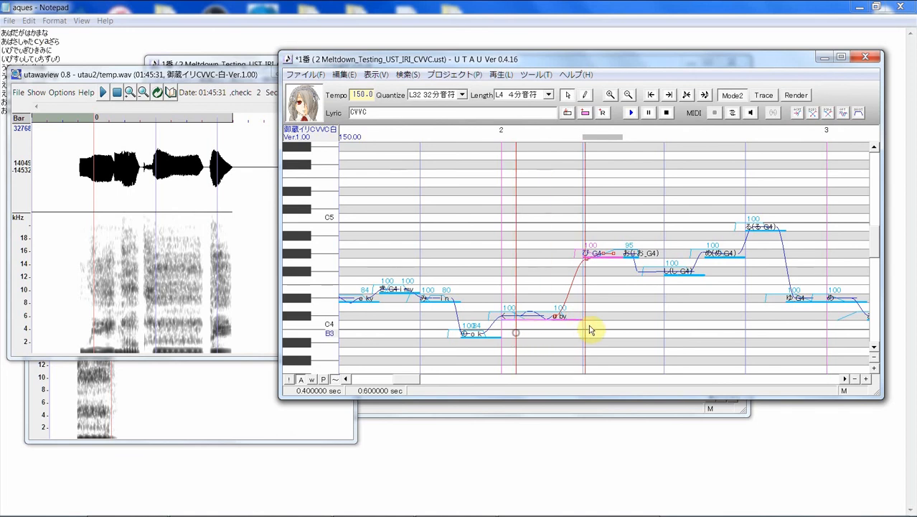
click(630, 114)
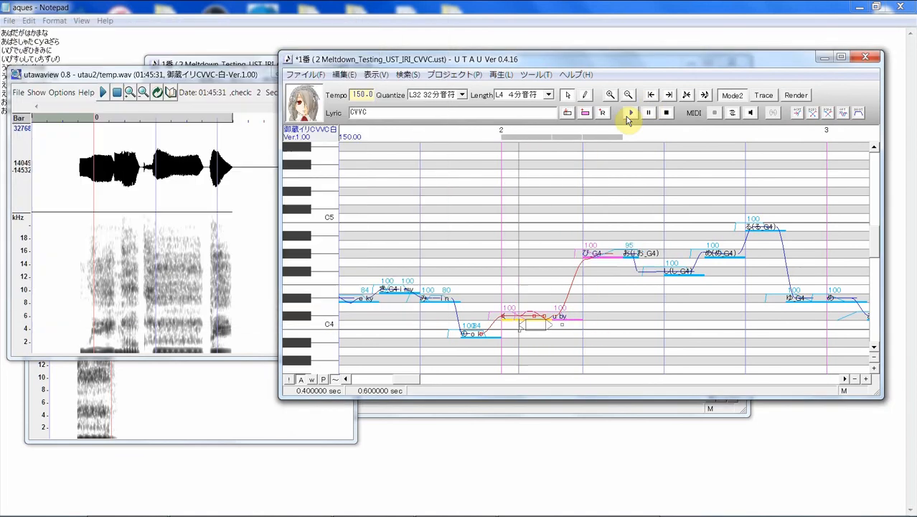
- Replay the passage from the bar 2 note through び to check the "u by" transition
click(569, 341)
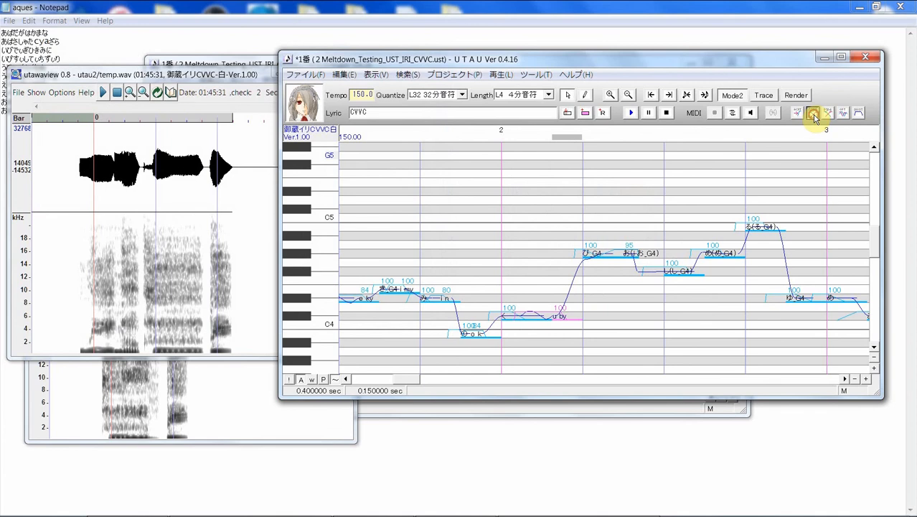
drag(498, 344, 590, 314)
click(630, 113)
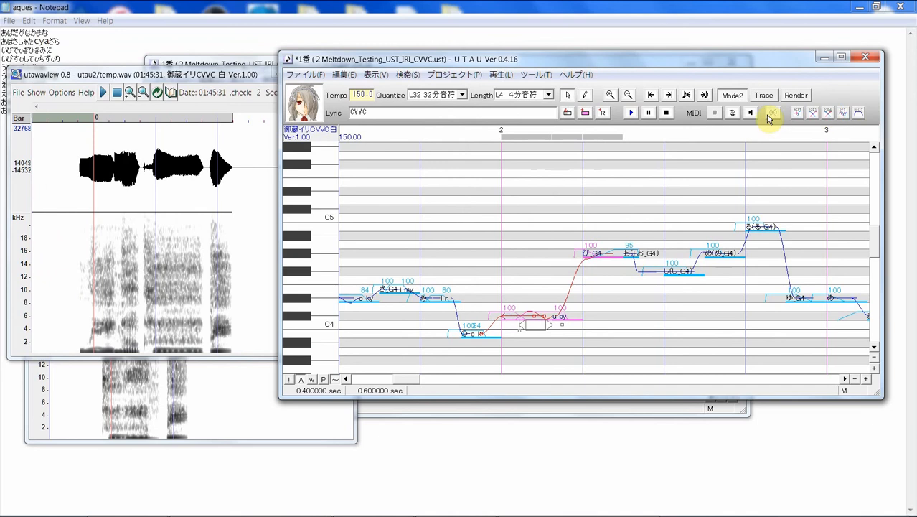
click(631, 113)
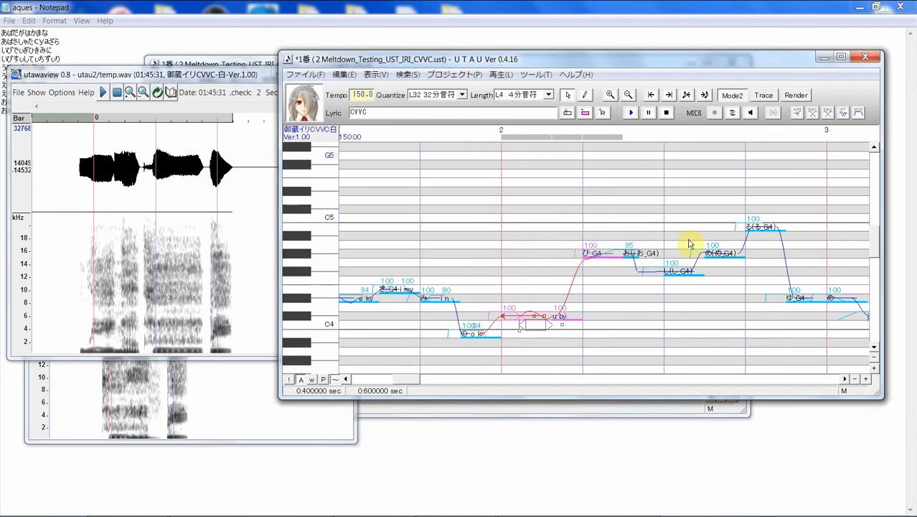
- Lengthen the お note following び to 0.1 seconds
click(644, 292)
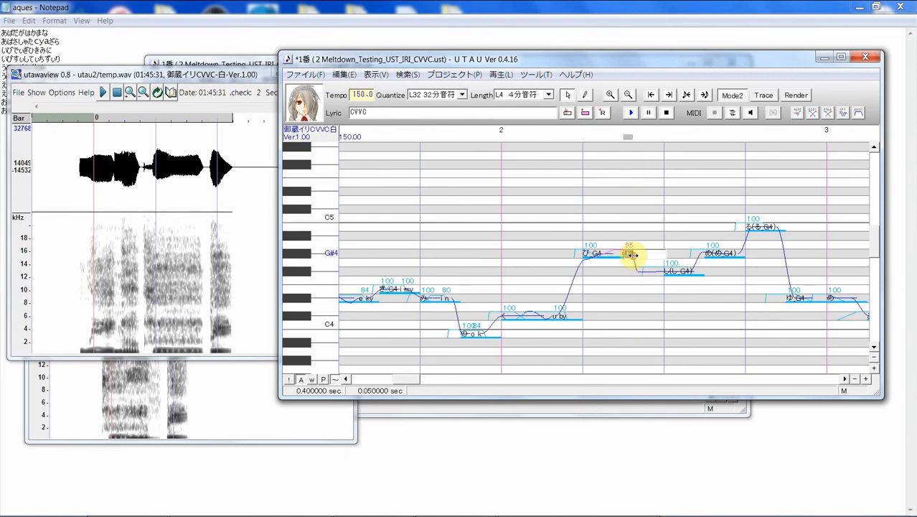
drag(630, 255, 651, 260)
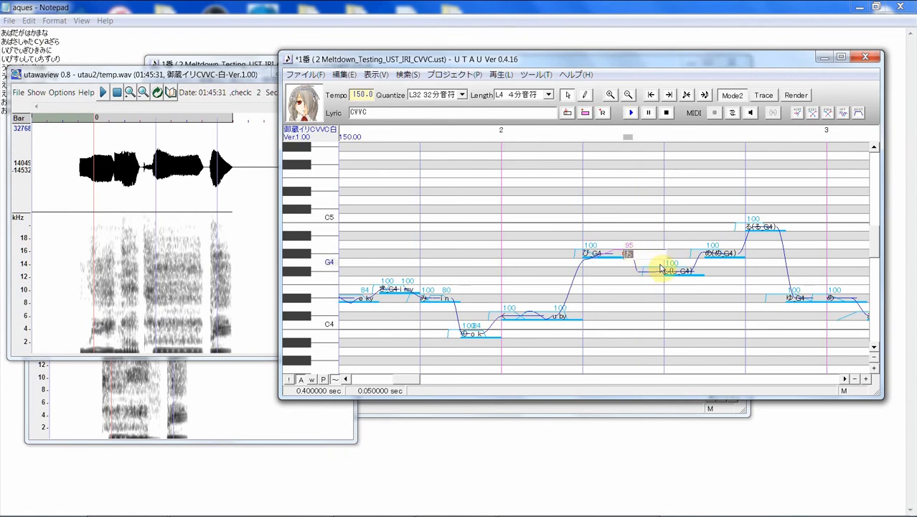
click(867, 381)
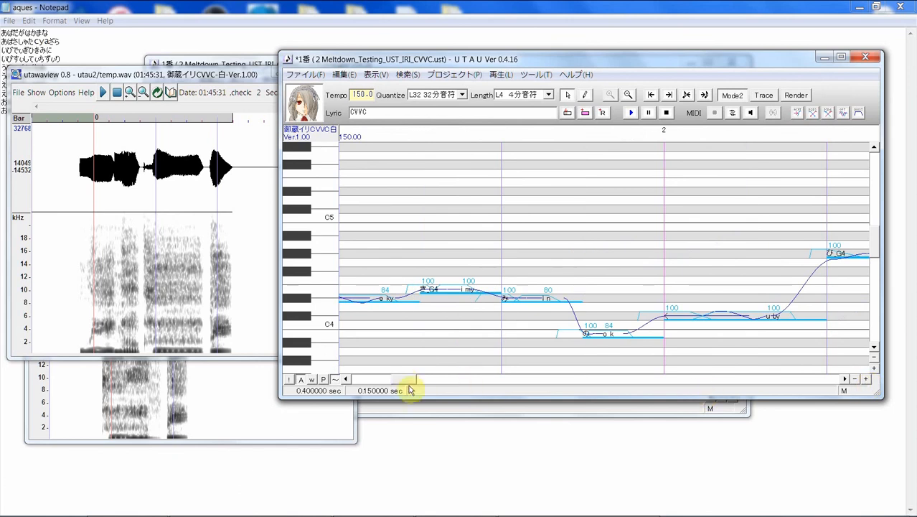
drag(407, 381, 420, 384)
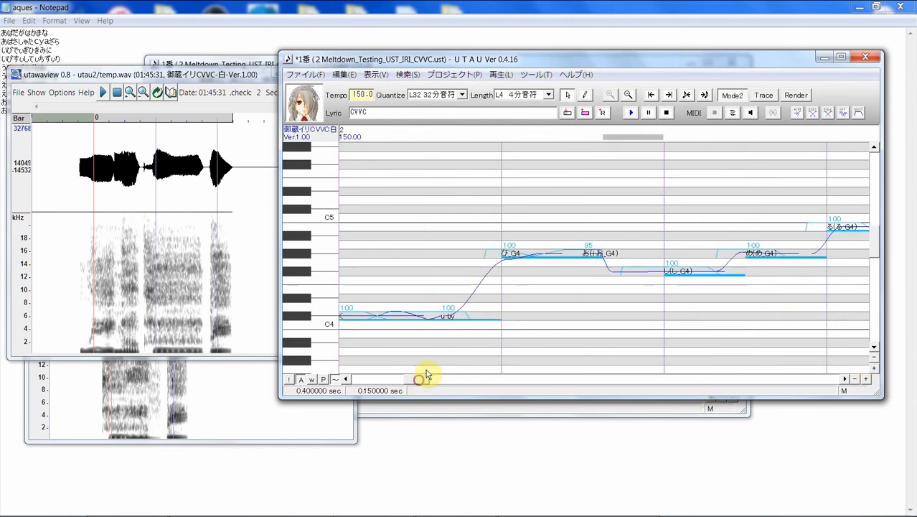
click(592, 264)
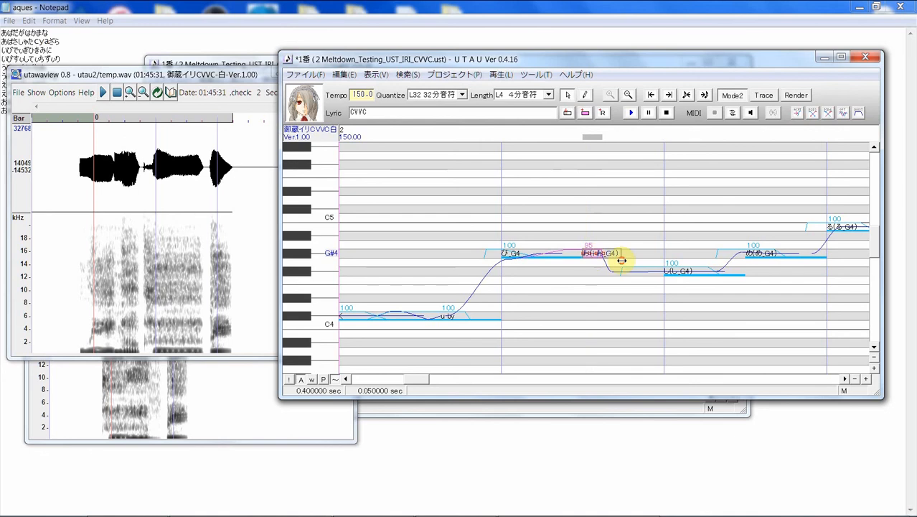
mouse_move(644, 300)
mouse_down()
mouse_move(653, 302)
mouse_move(633, 300)
mouse_up()
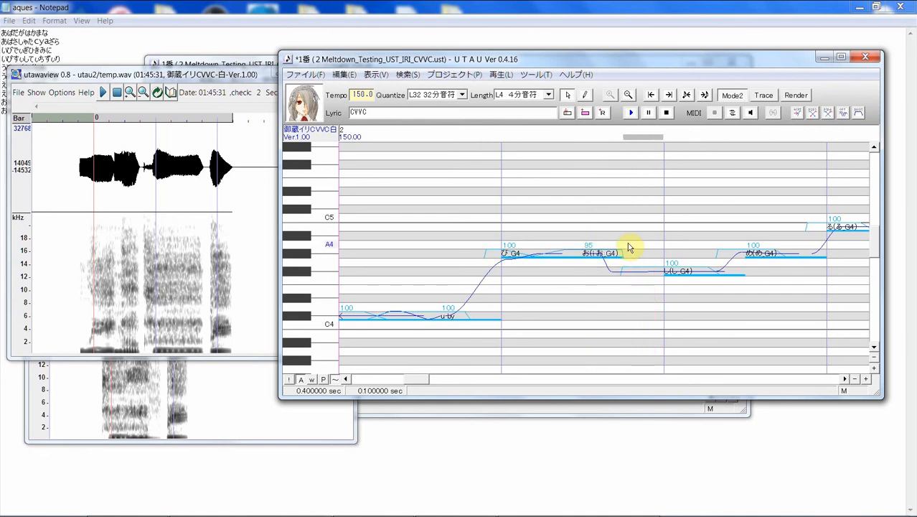
- Move the rest between お and し up from C3 to F#4 and name it "i sh"
mouse_move(621, 255)
mouse_down()
mouse_move(666, 247)
mouse_move(623, 242)
mouse_up()
click(650, 254)
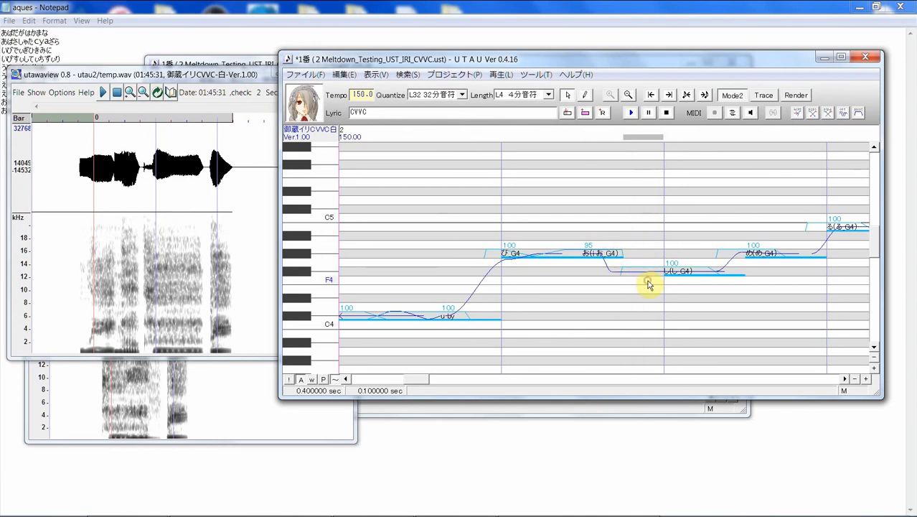
drag(622, 253, 677, 245)
click(676, 245)
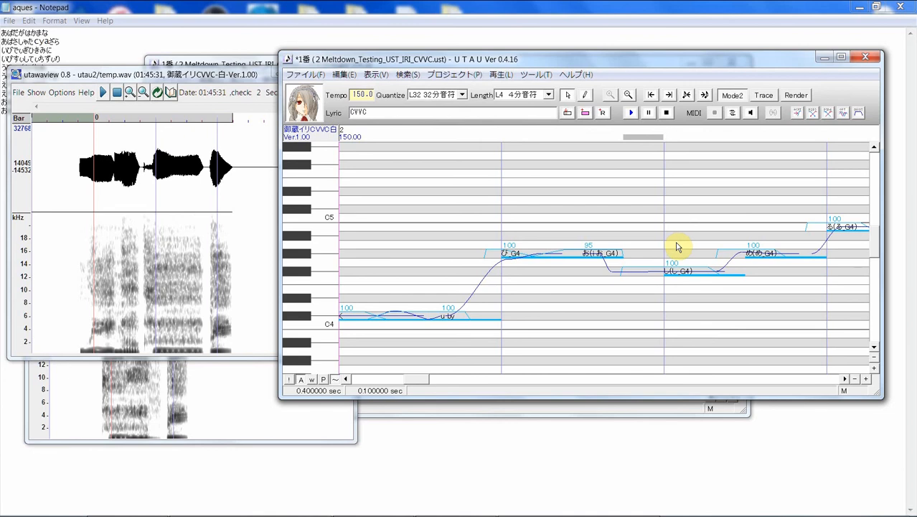
drag(872, 251, 881, 280)
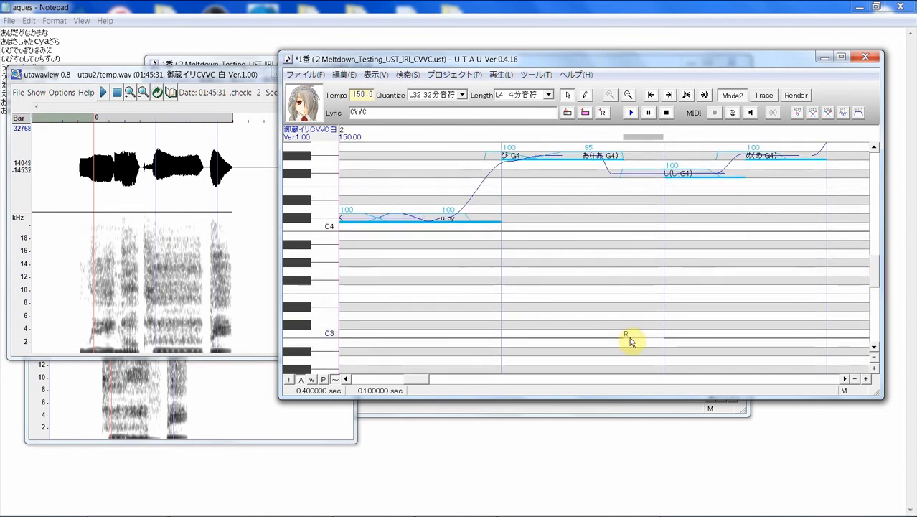
drag(630, 336, 642, 174)
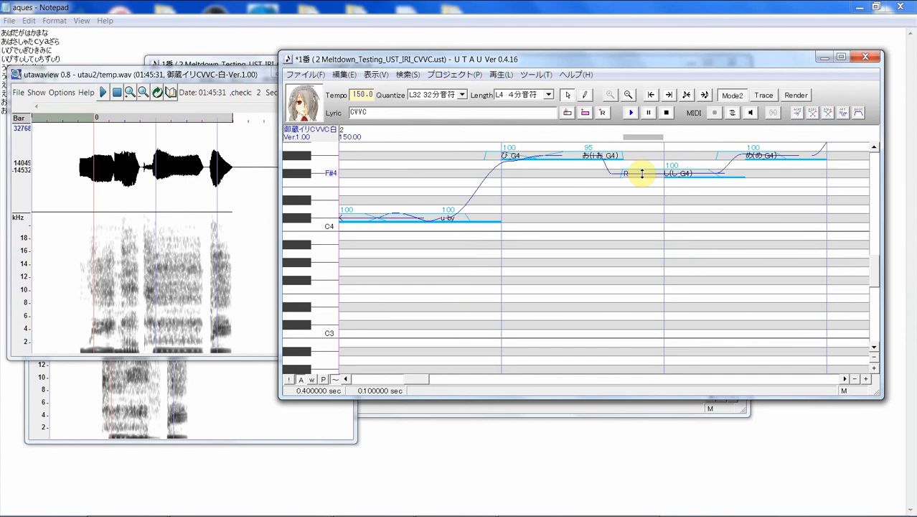
click(647, 176)
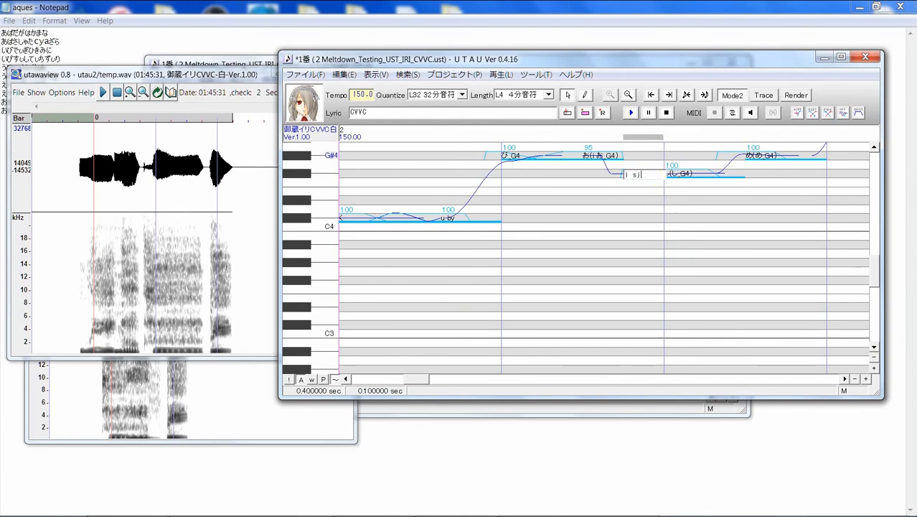
key(Return)
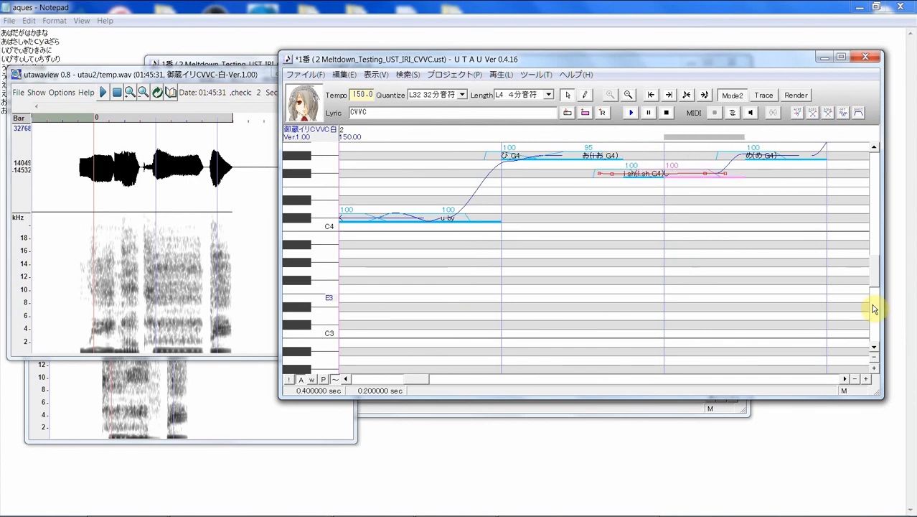
scroll(874, 284, up, 3)
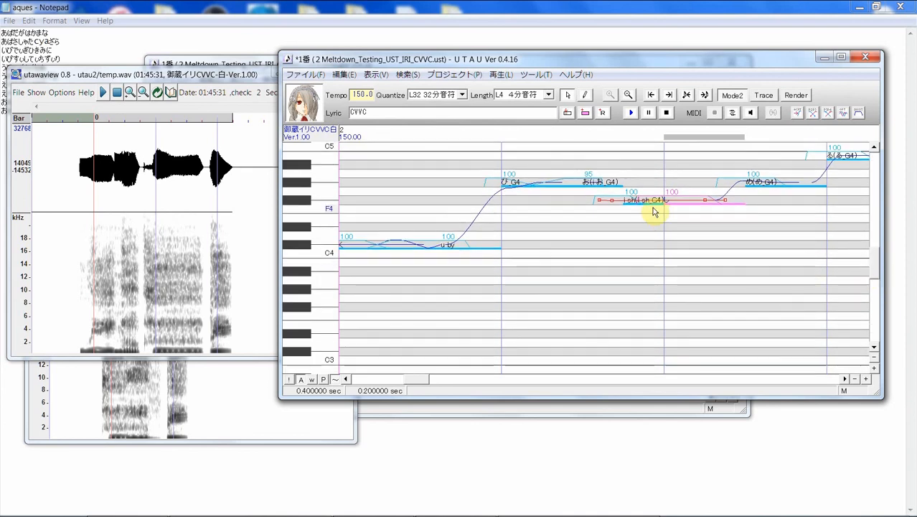
drag(623, 209, 628, 182)
click(632, 183)
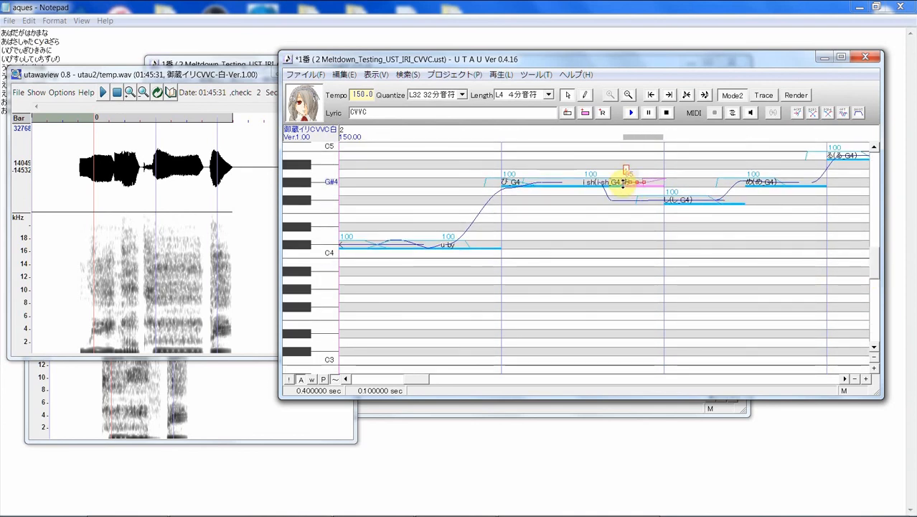
key(ctrl+z)
- Raise the "i sh" note to G#4 and set its intensity to 68
drag(631, 203, 632, 189)
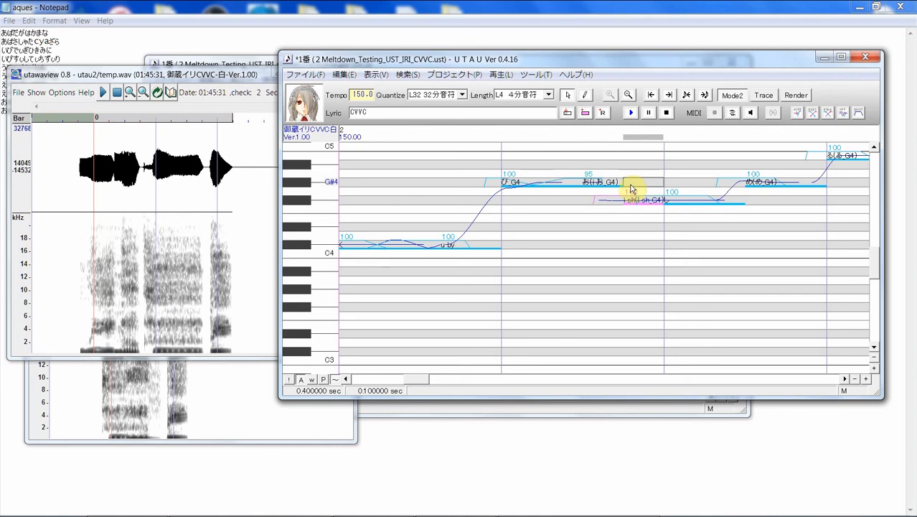
drag(650, 228, 632, 226)
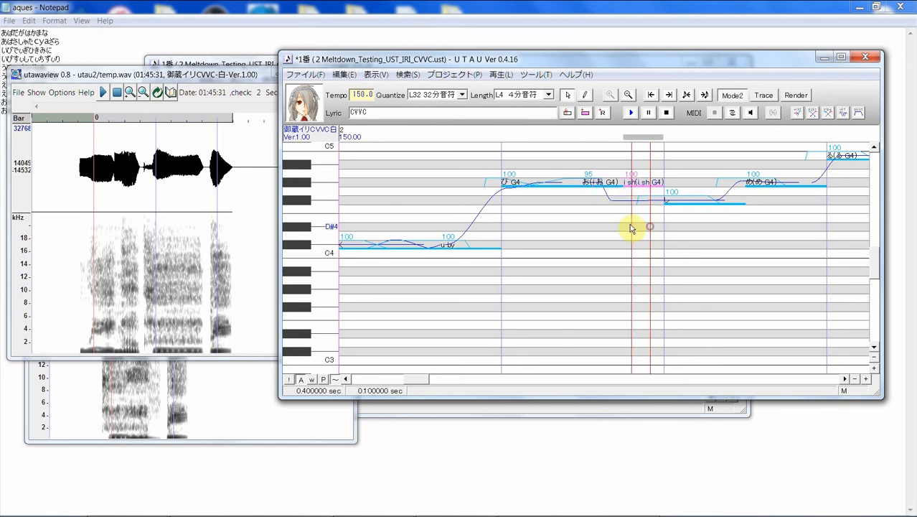
drag(573, 214, 633, 205)
click(633, 206)
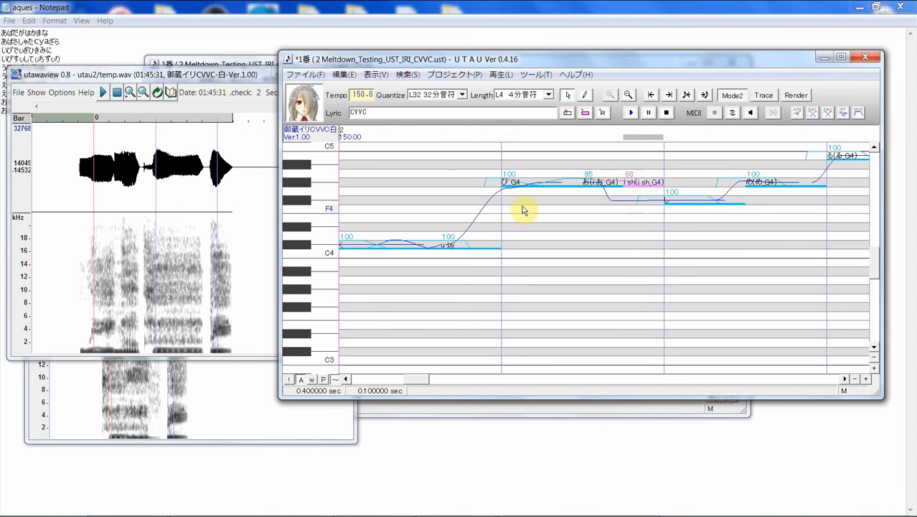
- Play back the notes from び through し and the "i sh" note on its own to compare the transition
drag(521, 207, 646, 214)
click(630, 112)
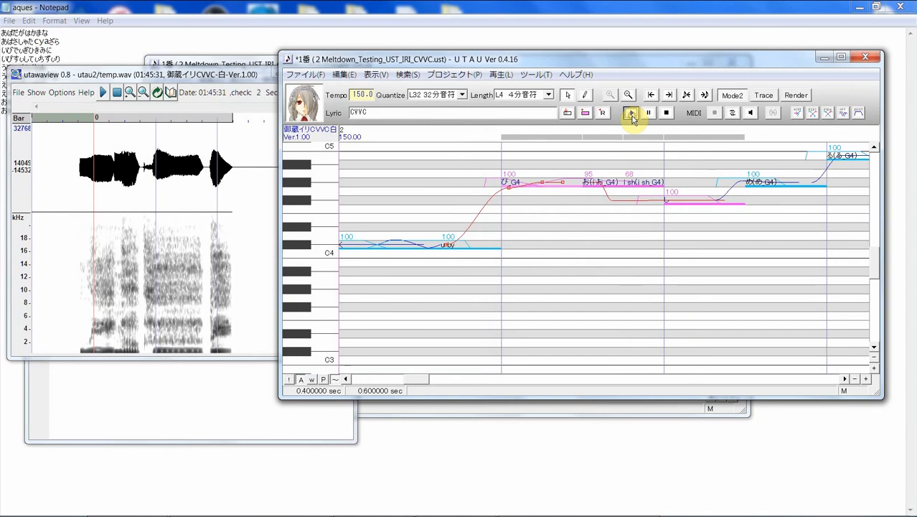
click(631, 112)
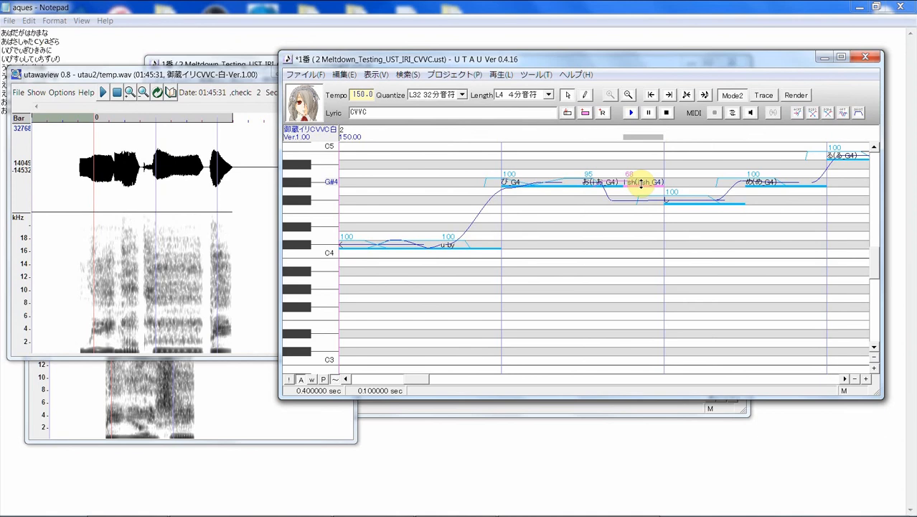
click(632, 113)
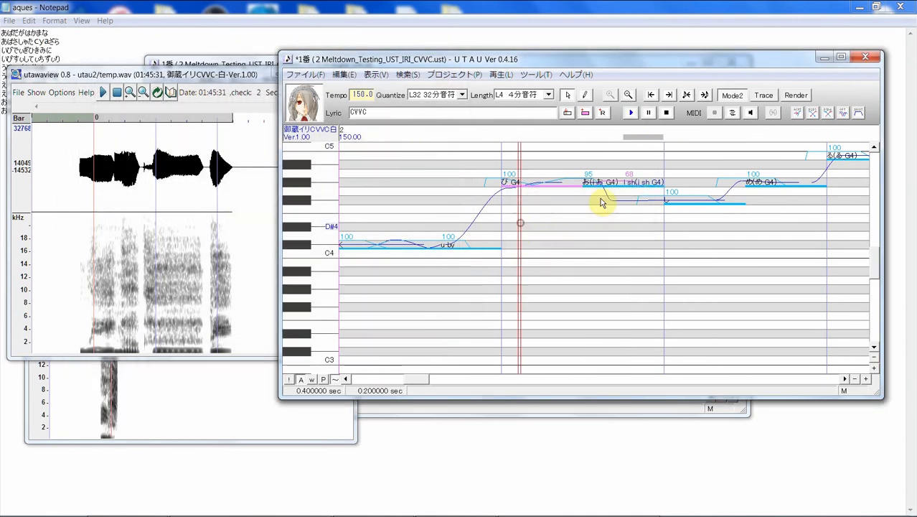
drag(692, 202, 691, 201)
click(632, 113)
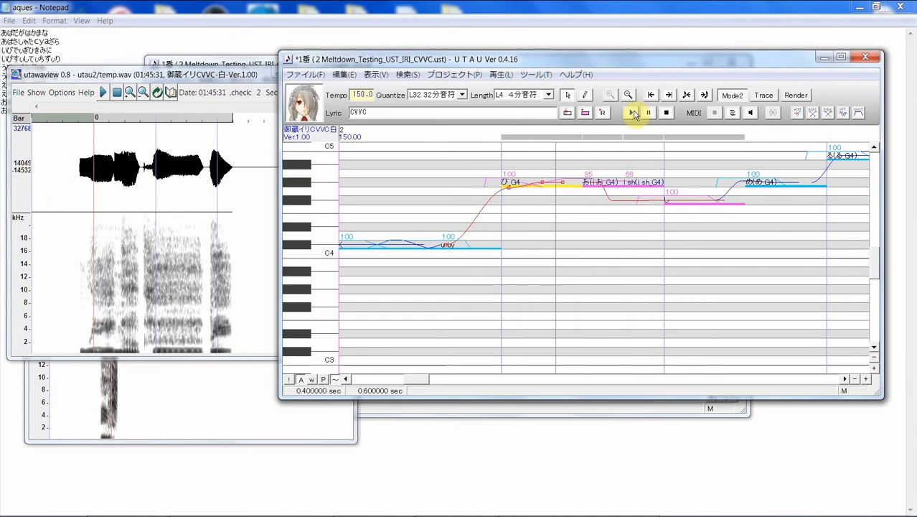
- Shorten the し note before め and turn the freed 0.05-second gap into a transition note named "i m"
click(804, 210)
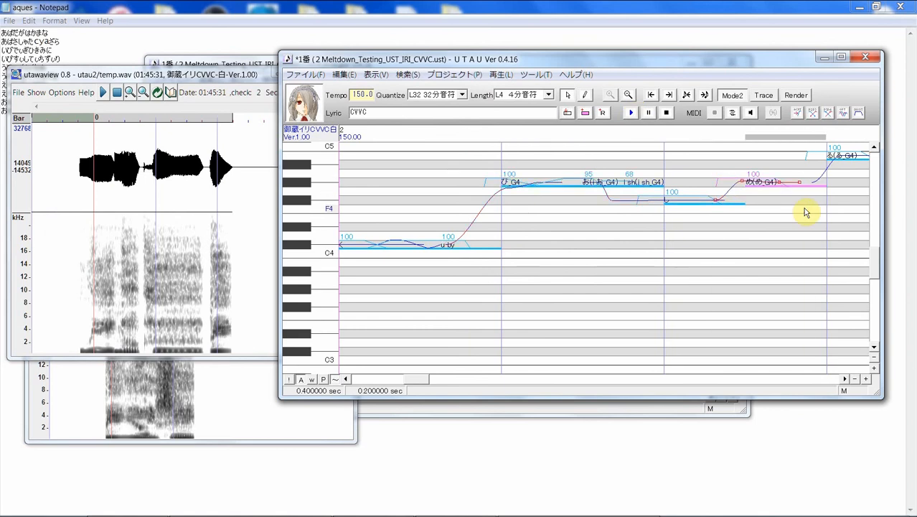
click(746, 201)
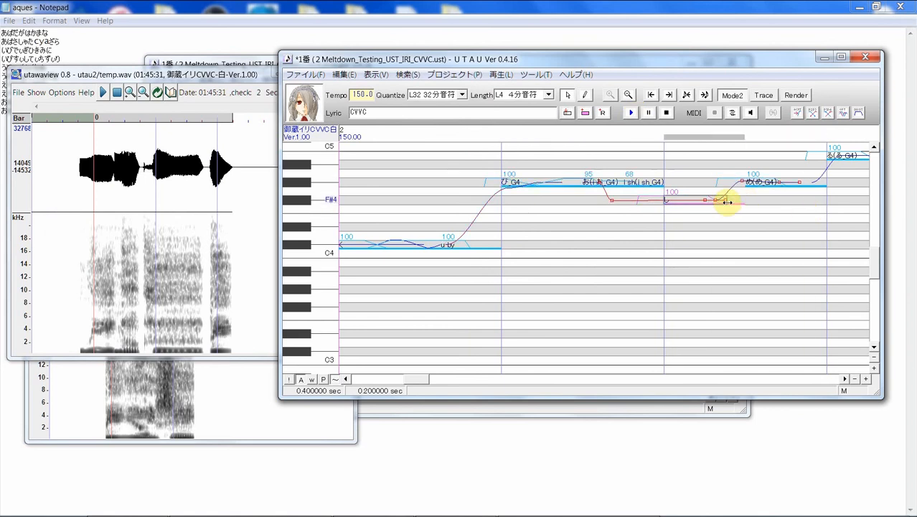
click(736, 204)
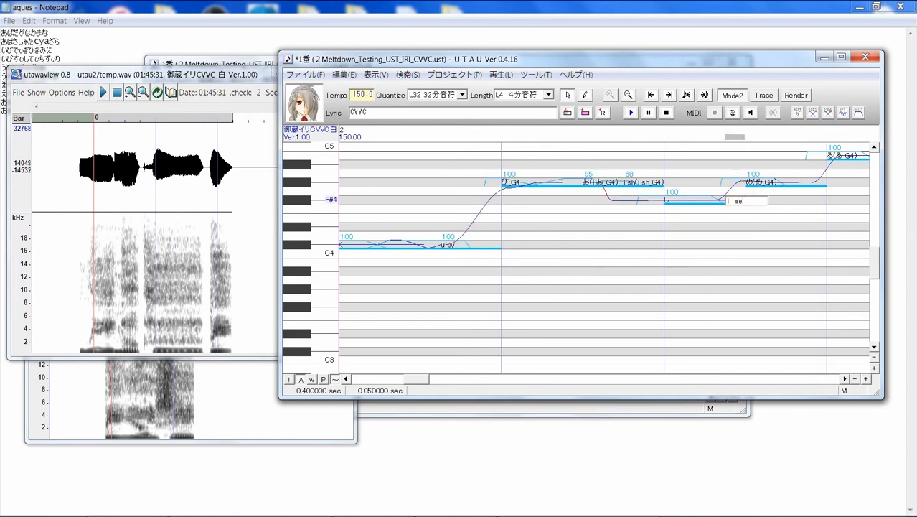
key(Return)
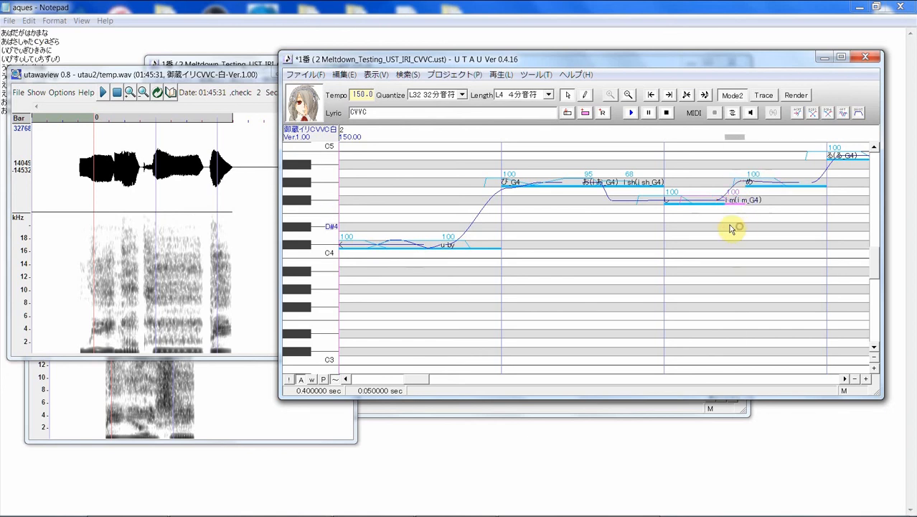
- Shorten the め note before る to 0.15 seconds and name the 0.05-second rest after it "e r"
click(780, 227)
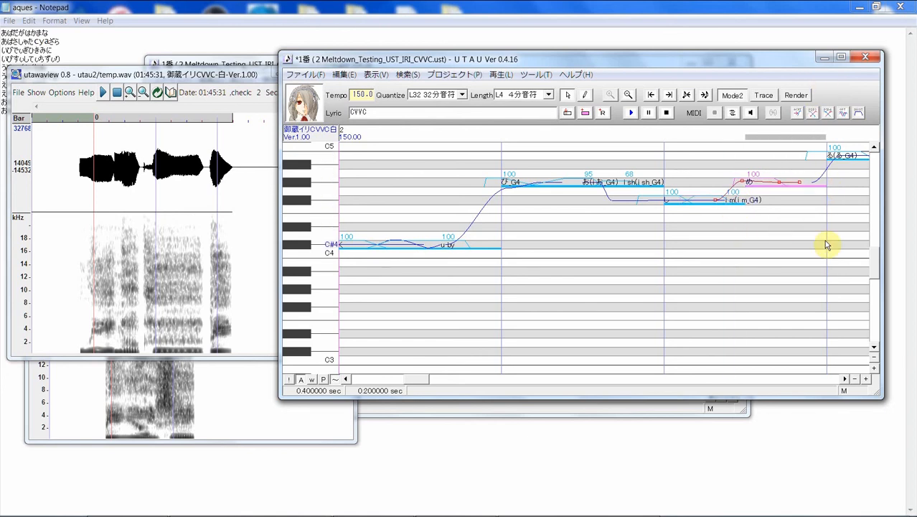
scroll(826, 245, up, 3)
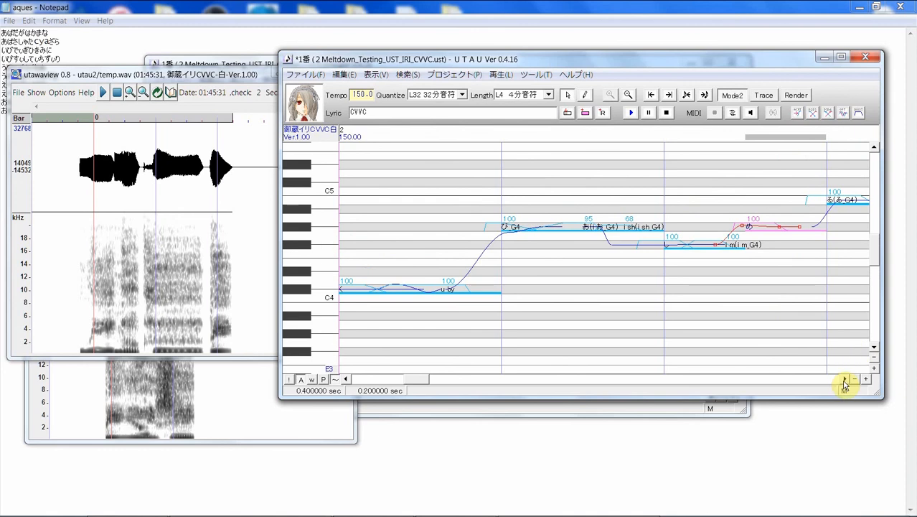
click(845, 379)
click(844, 380)
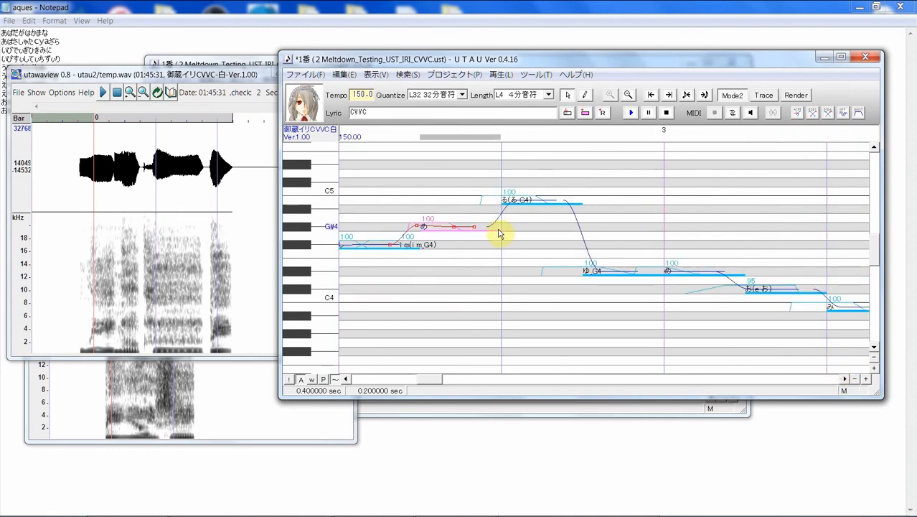
drag(473, 244, 481, 233)
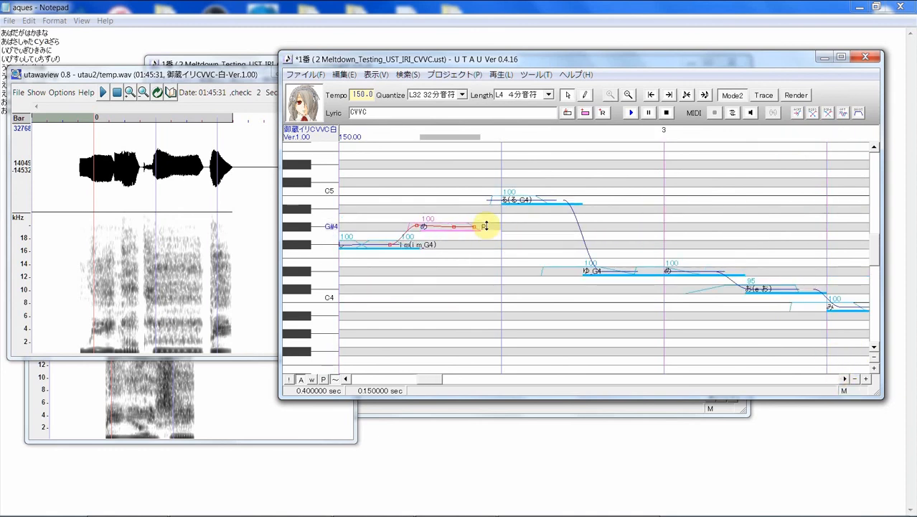
click(490, 229)
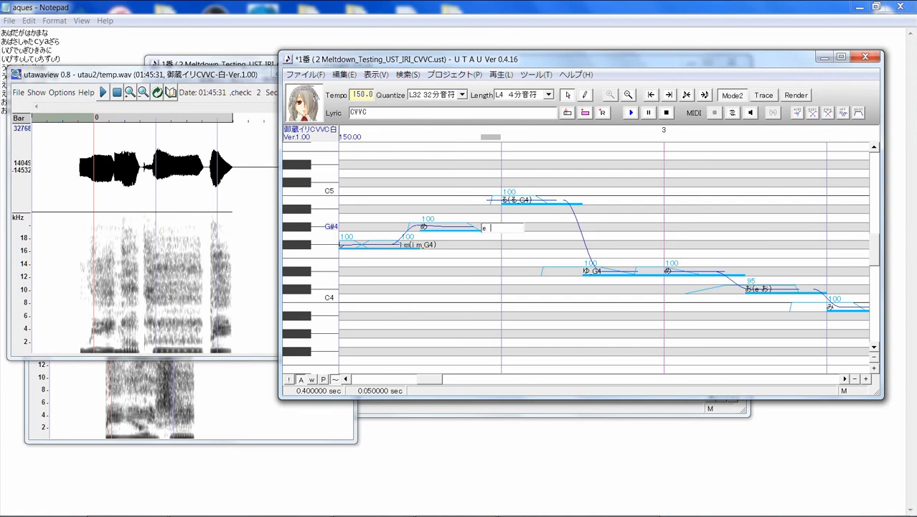
key(Return)
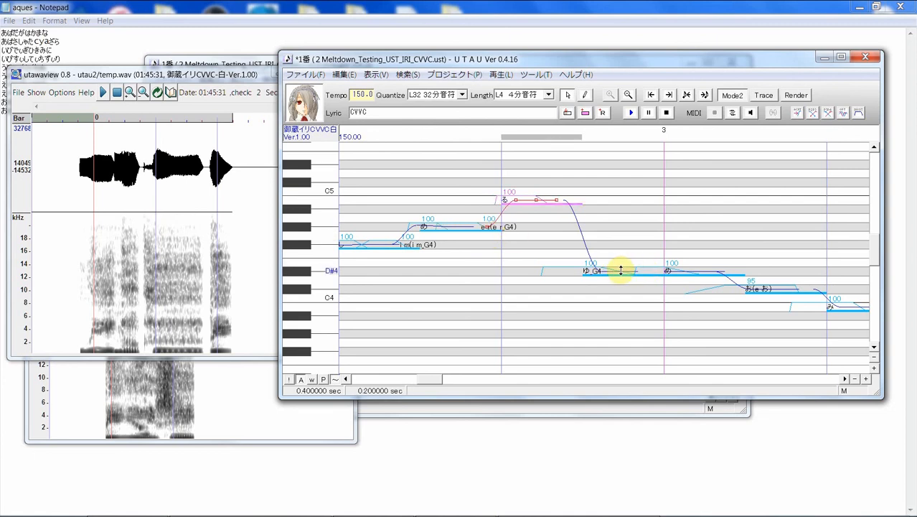
- Shorten the る note before ゆ and name the resulting 0.1-second rest "u y"
drag(583, 202, 544, 197)
double_click(568, 201)
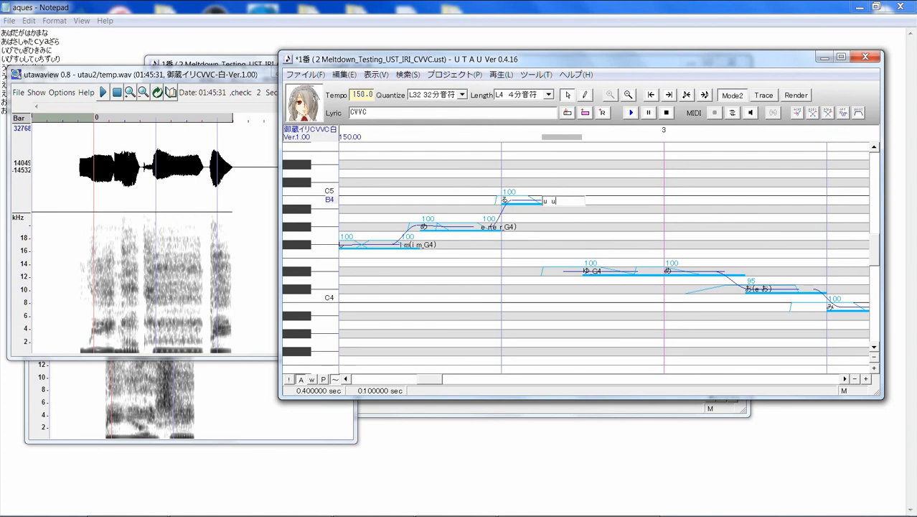
text(u)
key(Return)
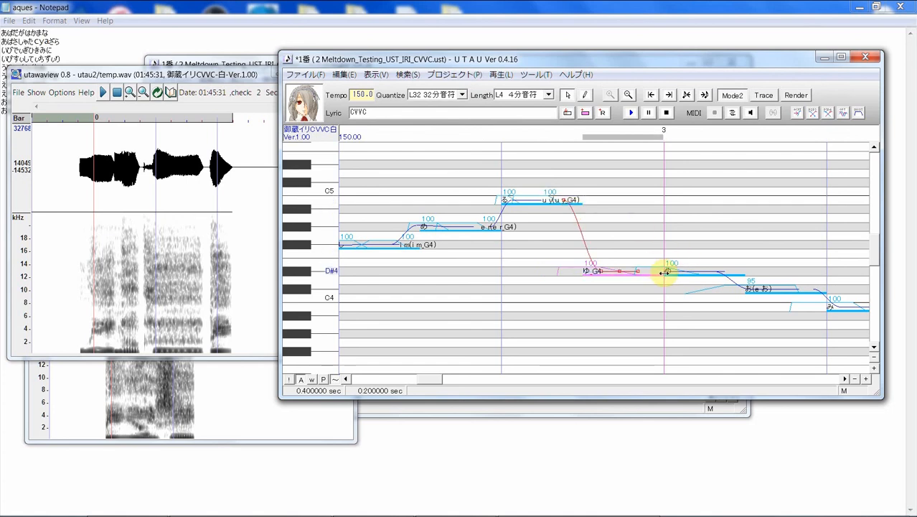
- Shorten the ゆ note and turn the 0.05-second rest before め into a "u m" transition note
drag(666, 272, 638, 272)
click(653, 277)
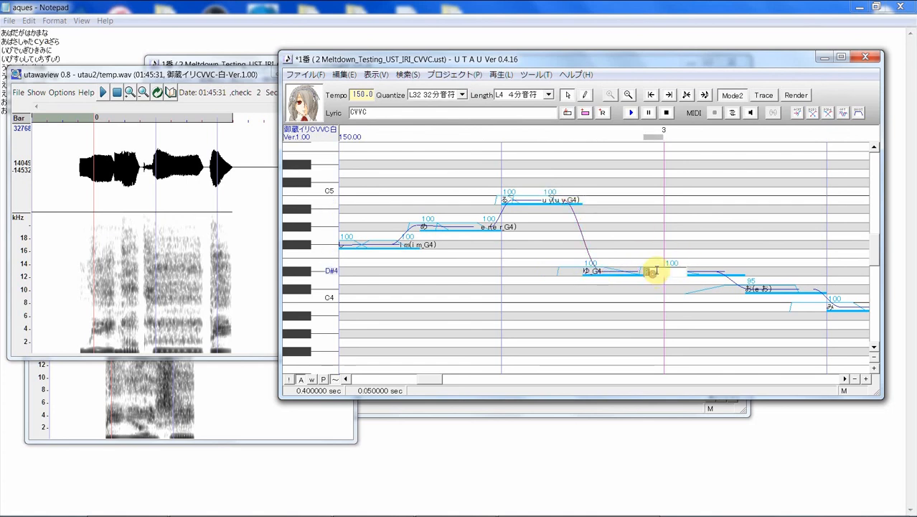
text(u m)
click(662, 270)
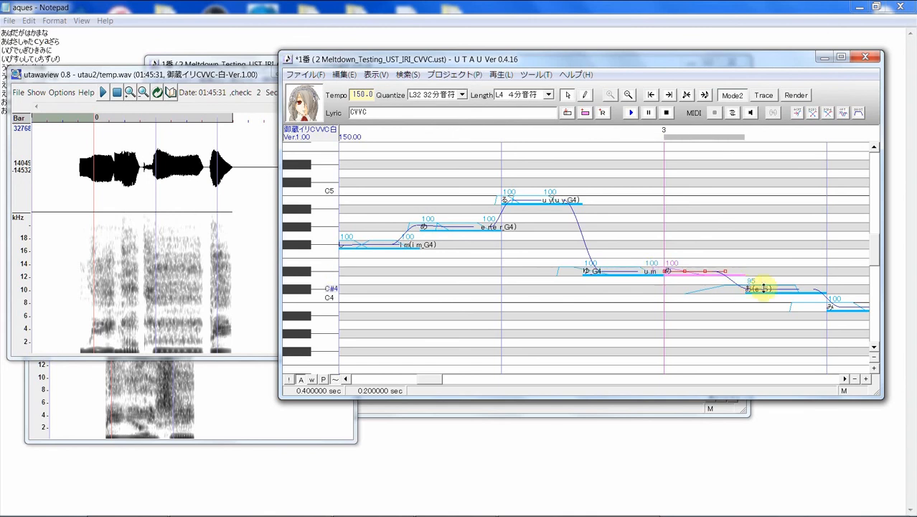
- Shorten the お note before み and name the 0.05-second rest between them "o my"
click(844, 378)
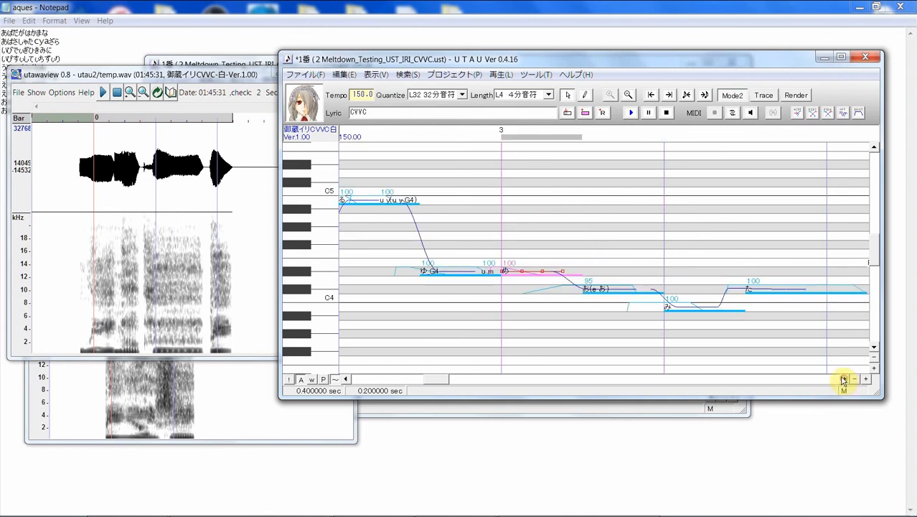
click(661, 291)
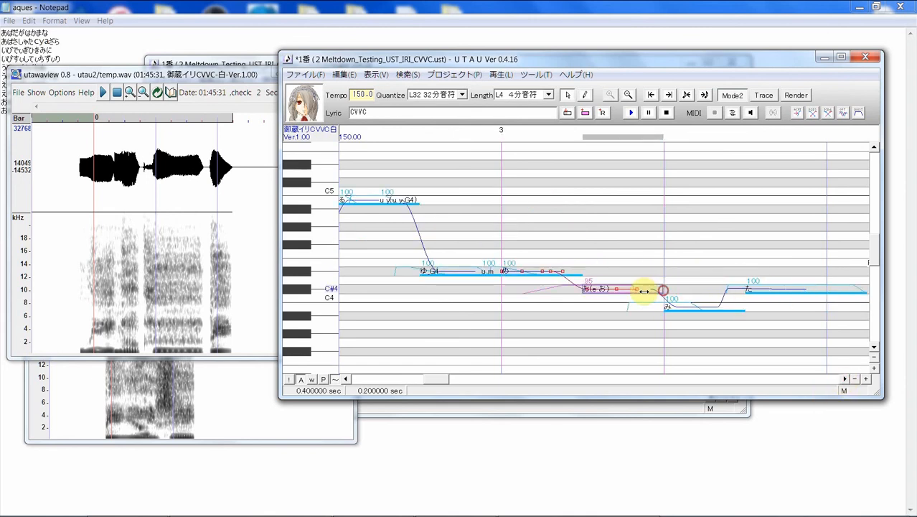
drag(635, 294, 644, 296)
click(656, 289)
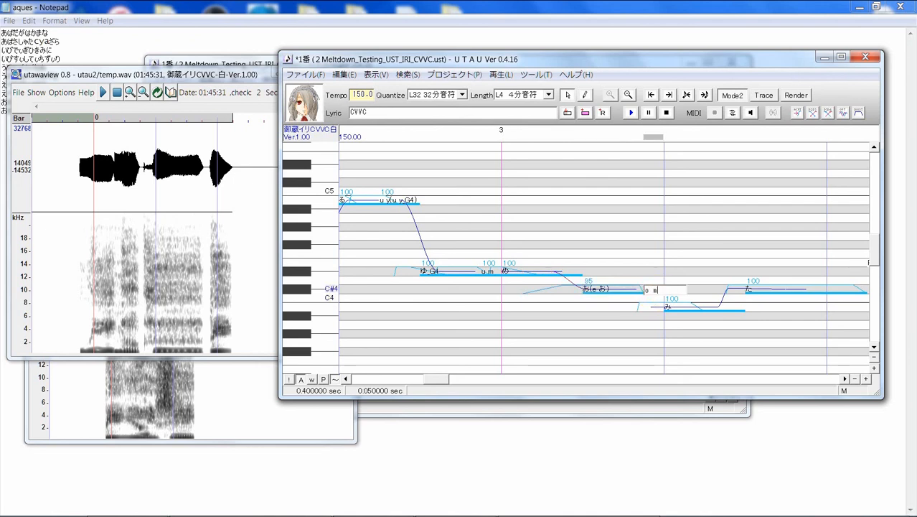
click(706, 307)
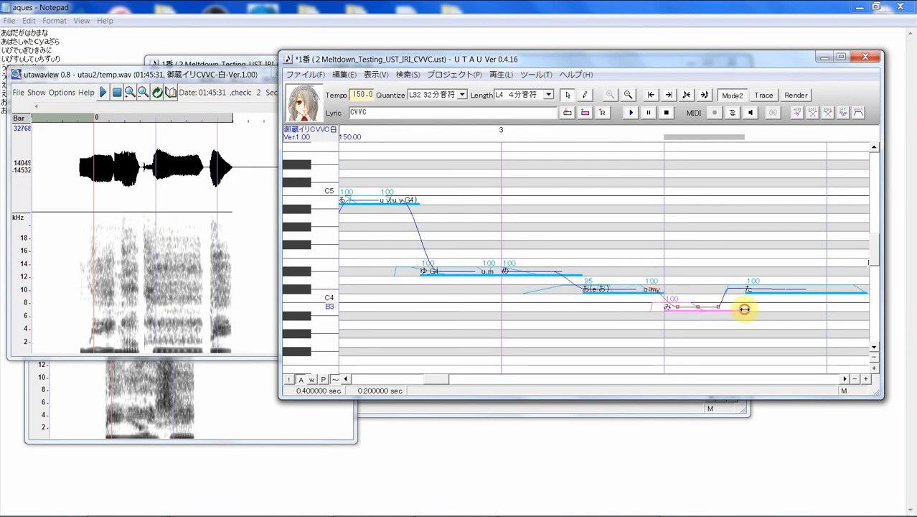
- Shorten the み note and name the 0.05-second rest before た "i t"
drag(745, 309, 725, 310)
click(736, 310)
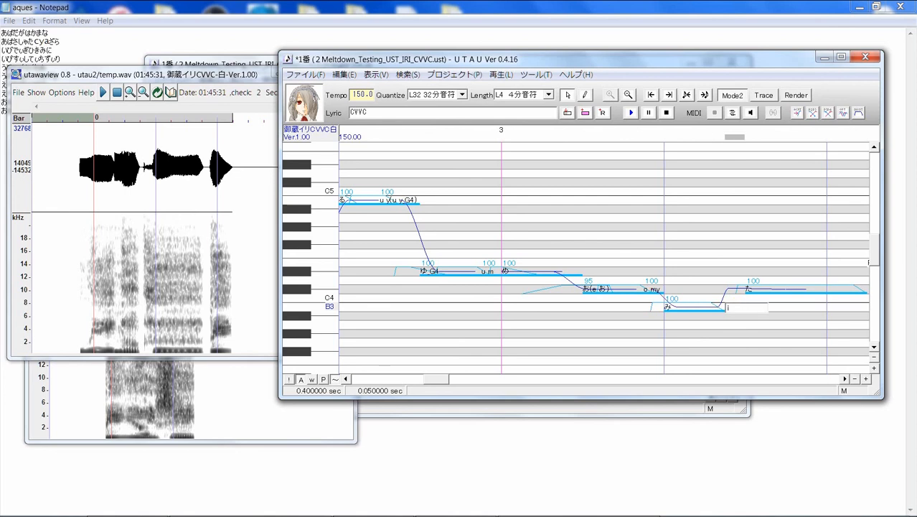
text(i )
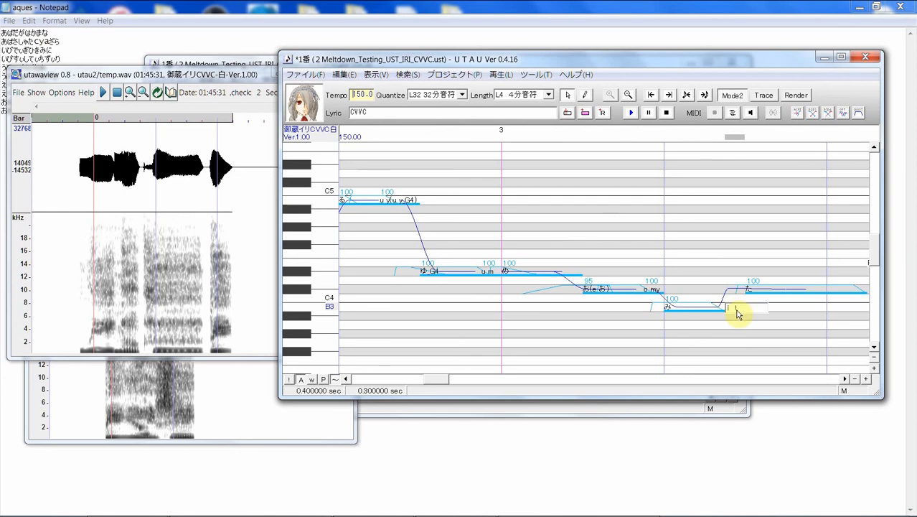
text(t)
key(Return)
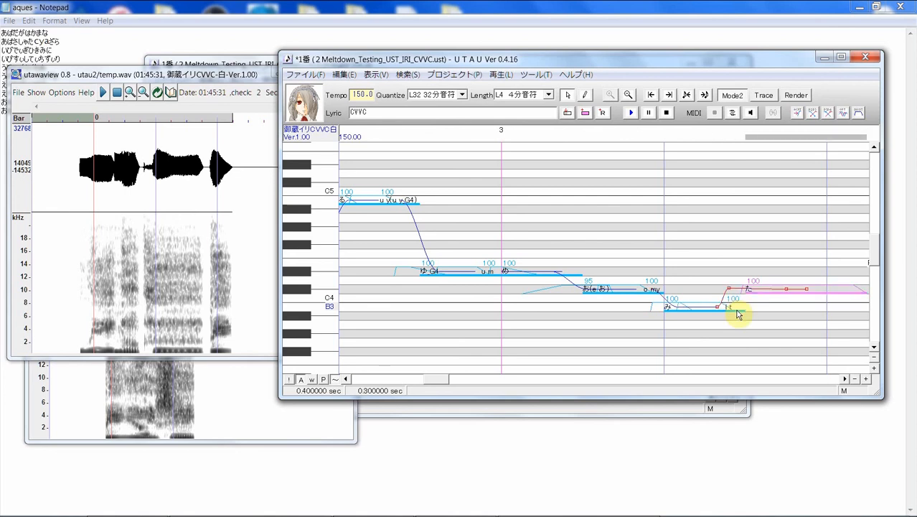
- Play back the notes from た through か to hear the passage across the rest
click(845, 380)
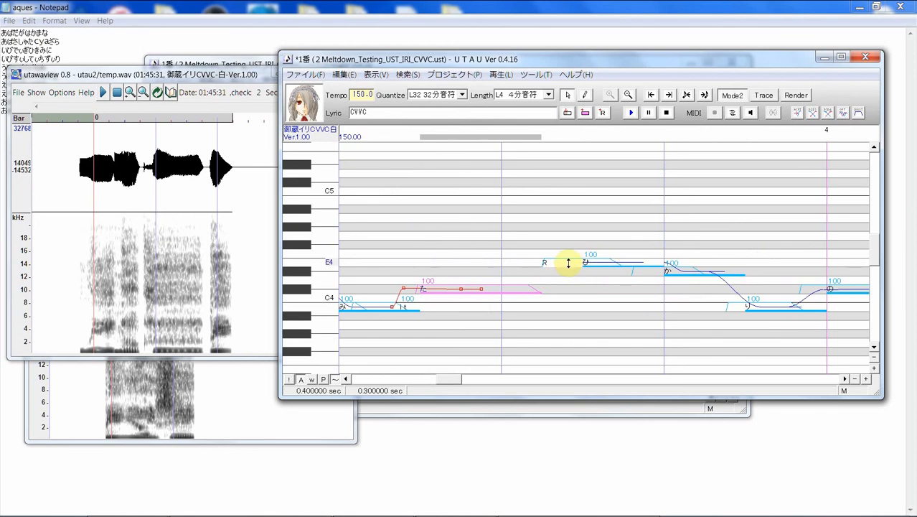
drag(448, 315, 682, 280)
click(630, 113)
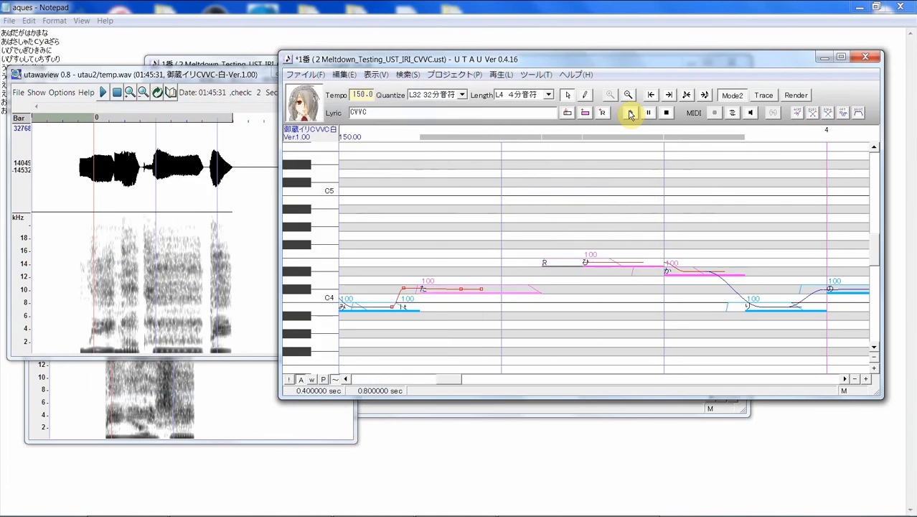
click(630, 113)
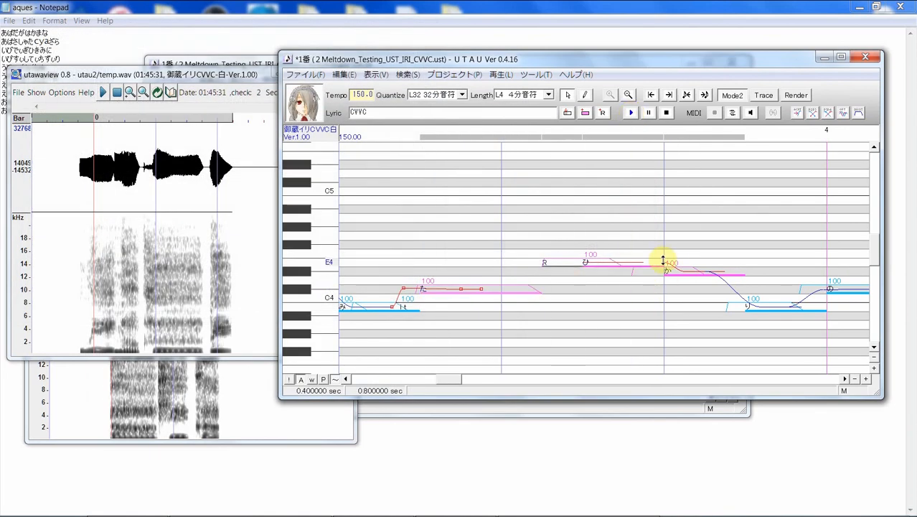
- Shorten the ひ note to 0.1 seconds and name the rest between it and か "i k"
drag(664, 260, 634, 259)
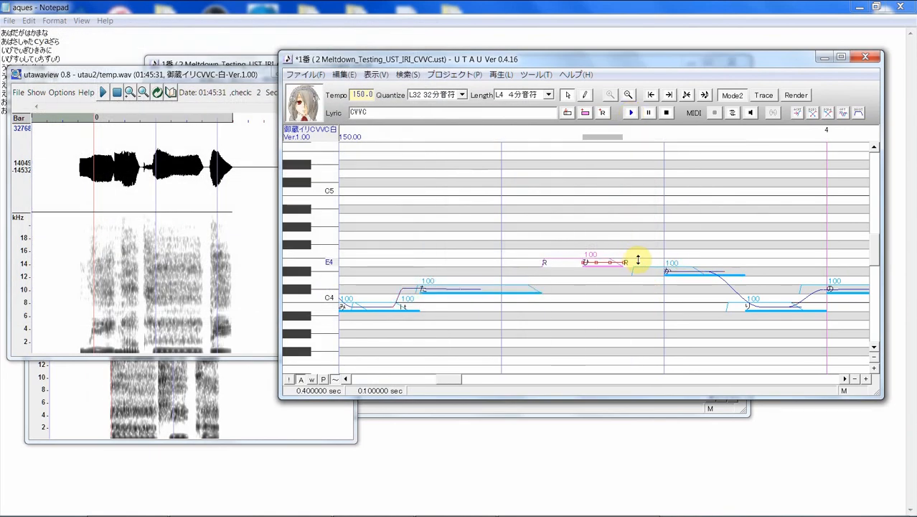
double_click(640, 262)
text(i k)
key(Return)
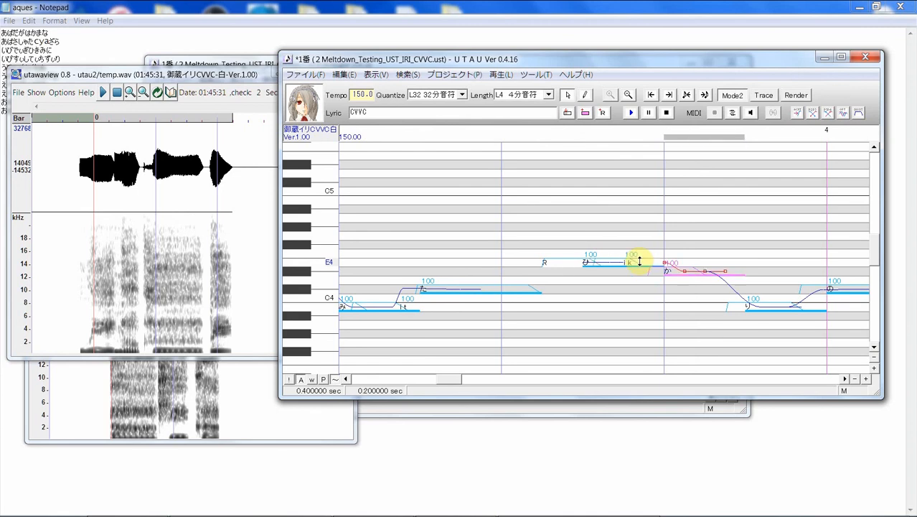
- Shorten the か note before り and name the resulting 0.1-second rest "a ry"
drag(745, 276, 706, 274)
click(729, 277)
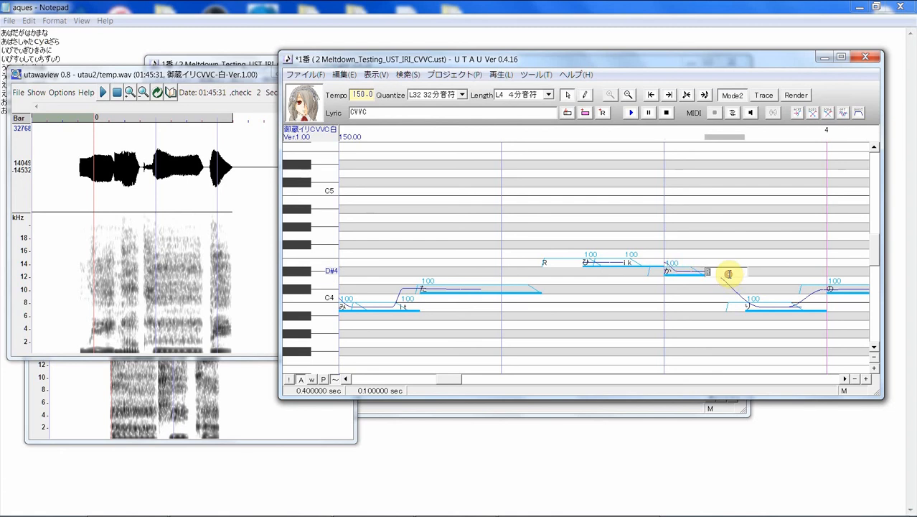
text(t)
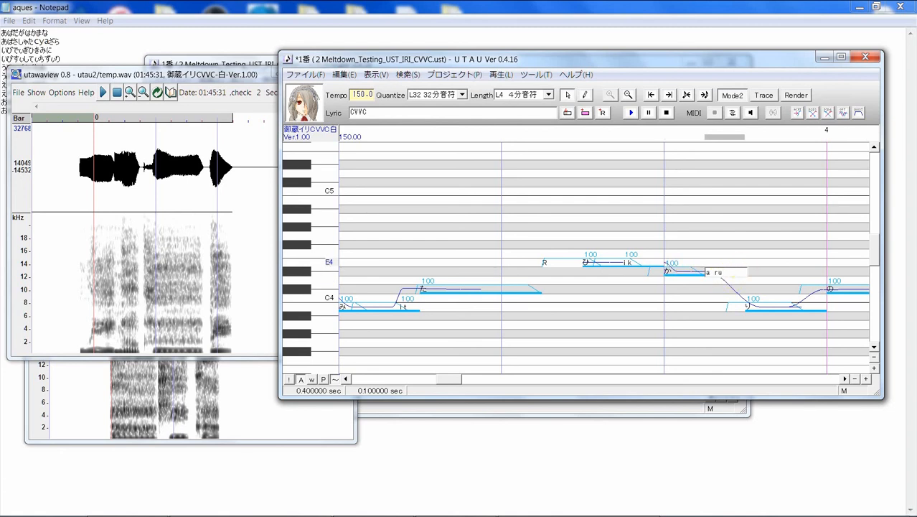
text(y)
key(Return)
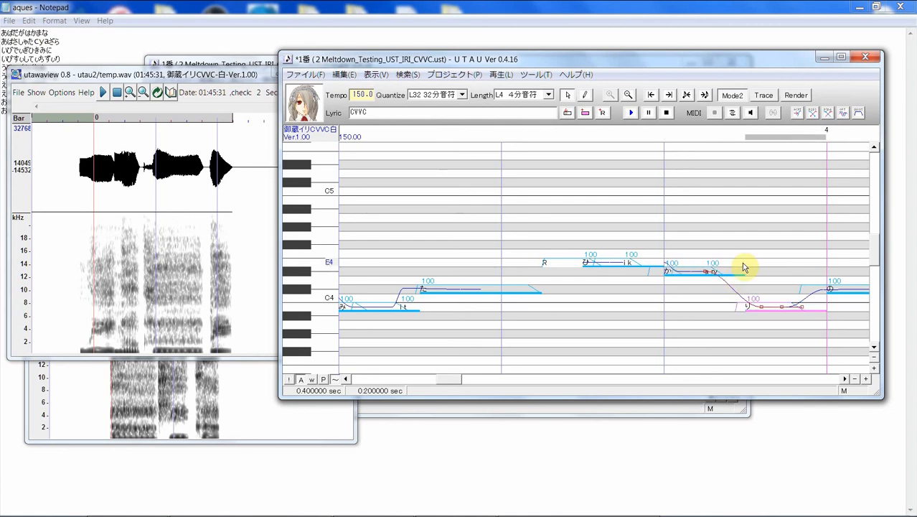
- Shorten the り note before の and name the resulting 0.1-second rest "i n"
click(844, 379)
click(845, 379)
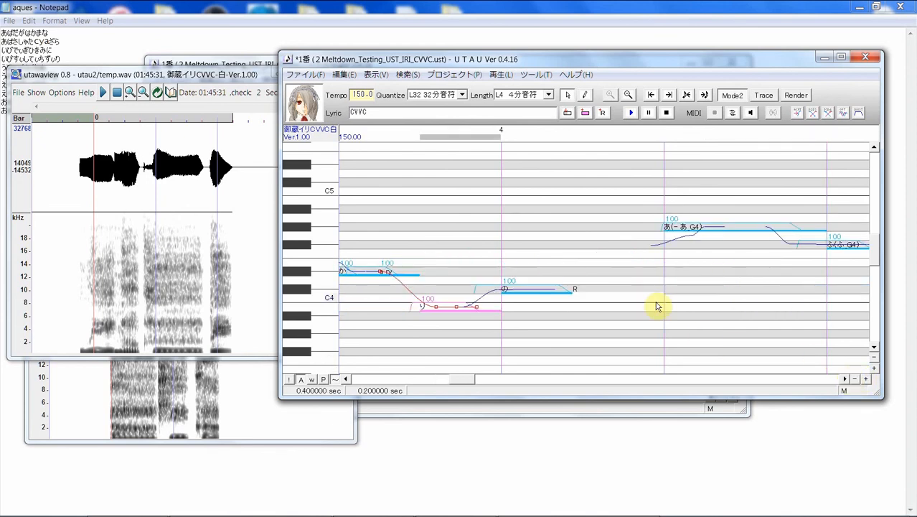
drag(500, 309, 470, 310)
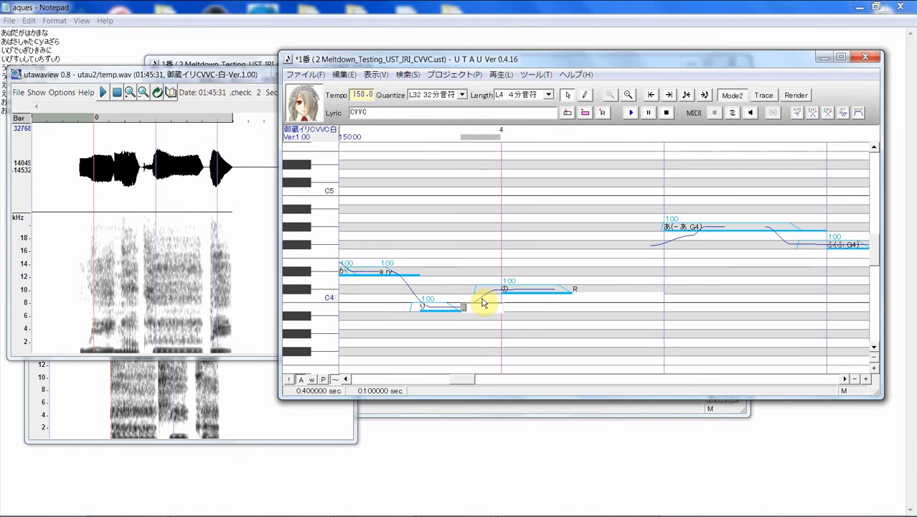
key(Return)
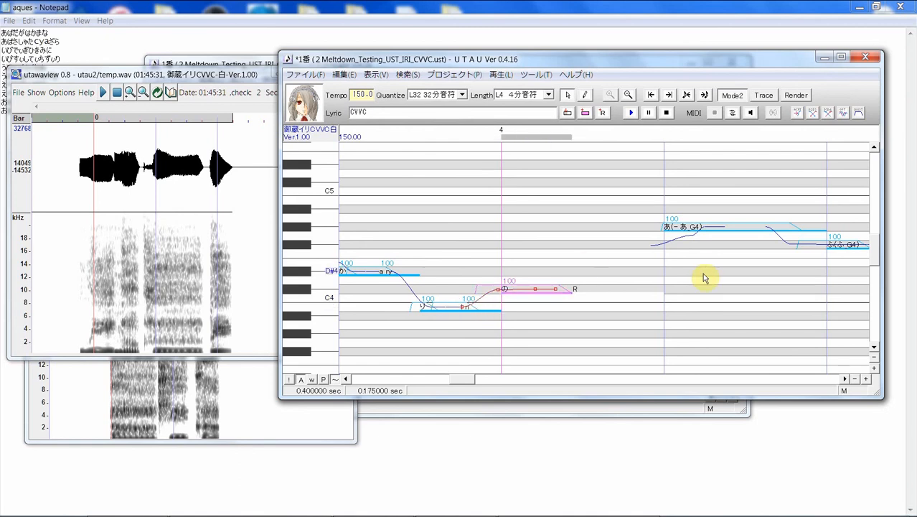
- Shorten the あ note before ふ and name the resulting 0.1-second rest "a f"
click(845, 378)
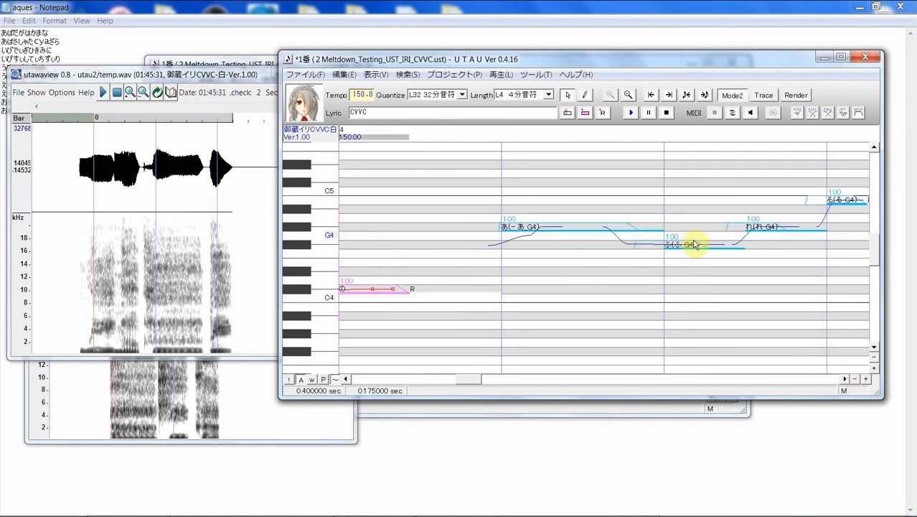
drag(663, 228, 633, 227)
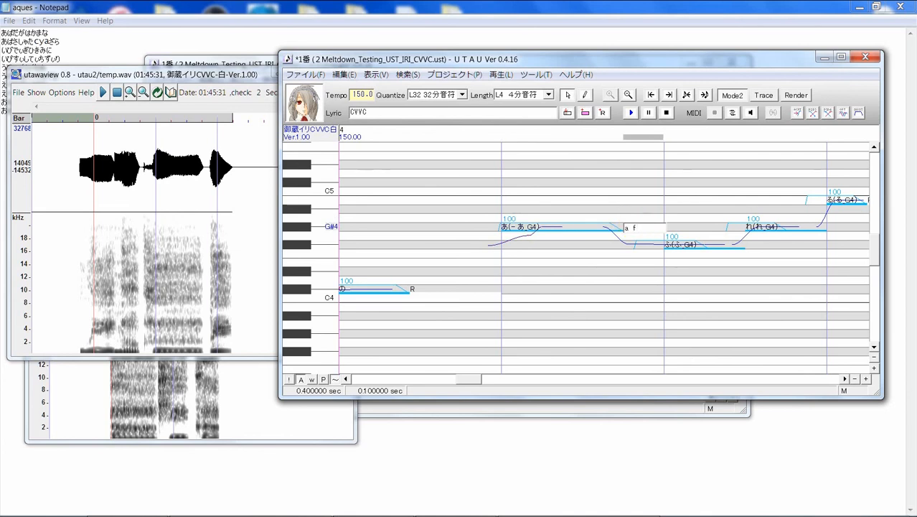
key(Return)
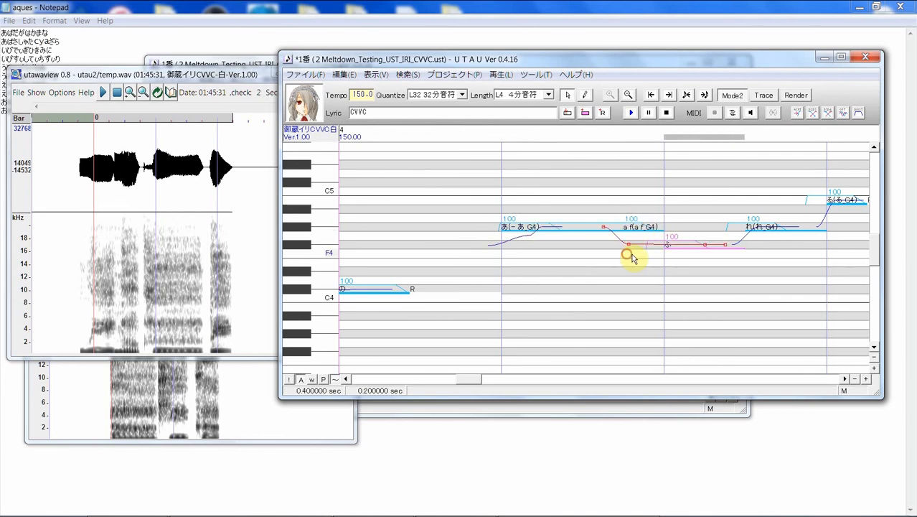
- Shorten the ふ note before れ to 0.15 seconds and name the resulting rest "u r"
click(630, 112)
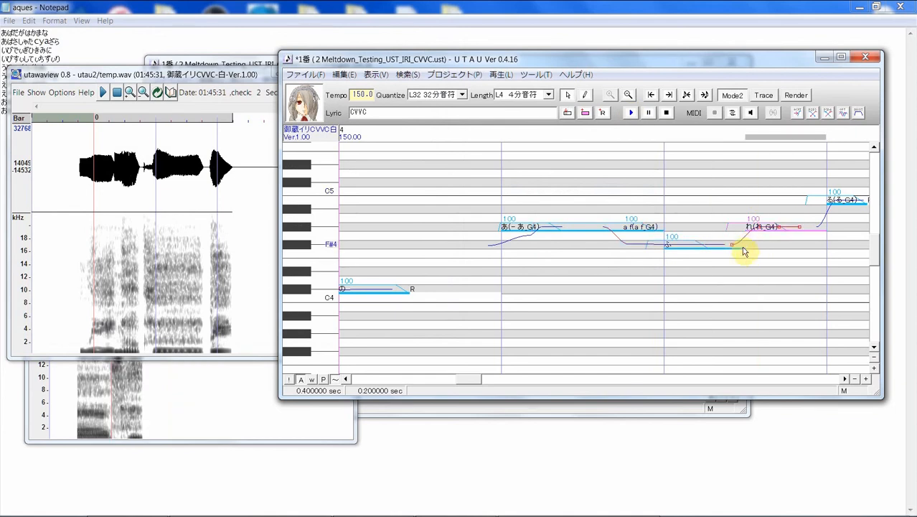
drag(726, 244, 726, 244)
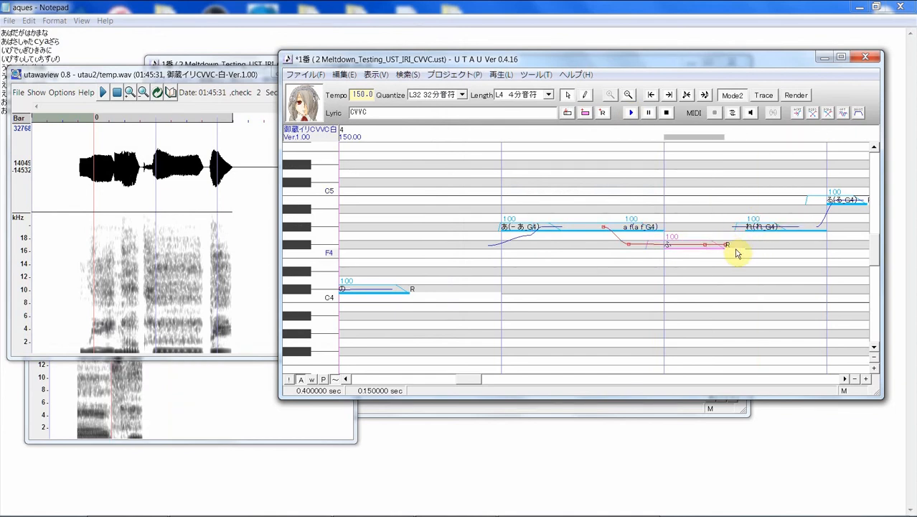
double_click(737, 246)
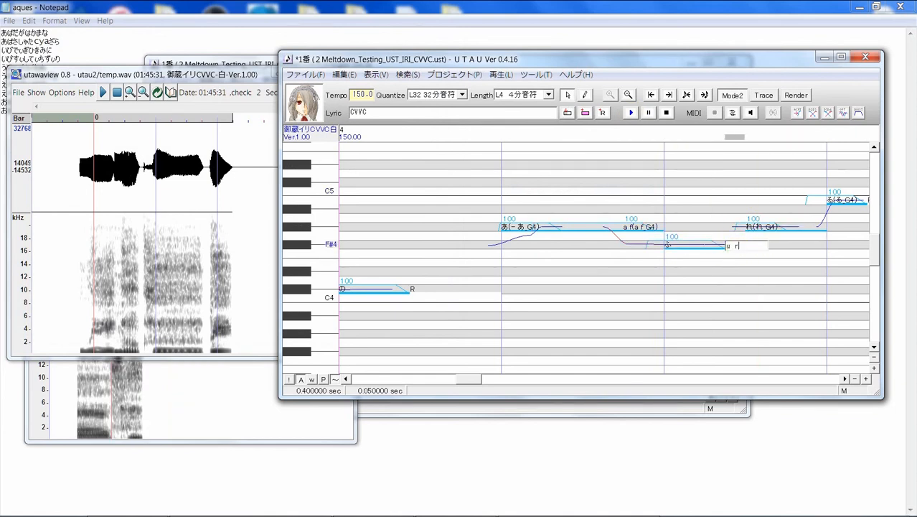
key(Return)
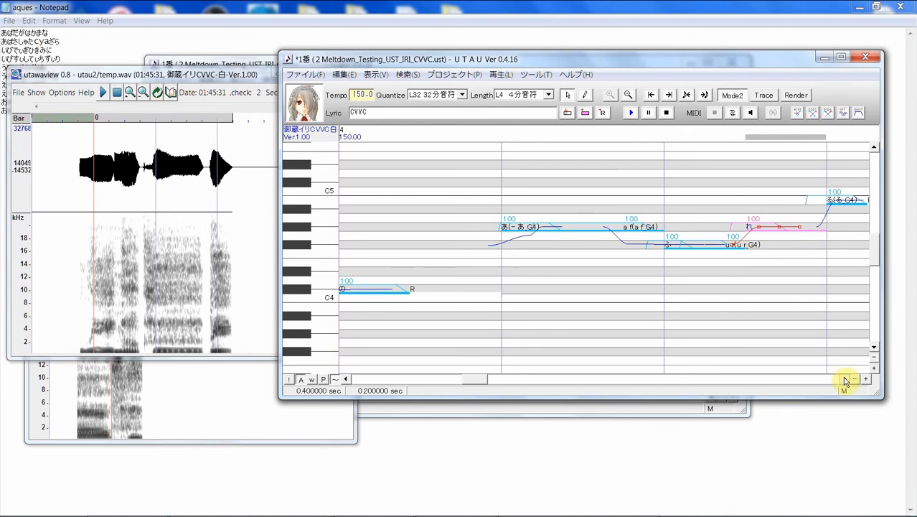
- Look over the converted opening phrases and the following measures that still need vowel-consonant transitions
click(845, 379)
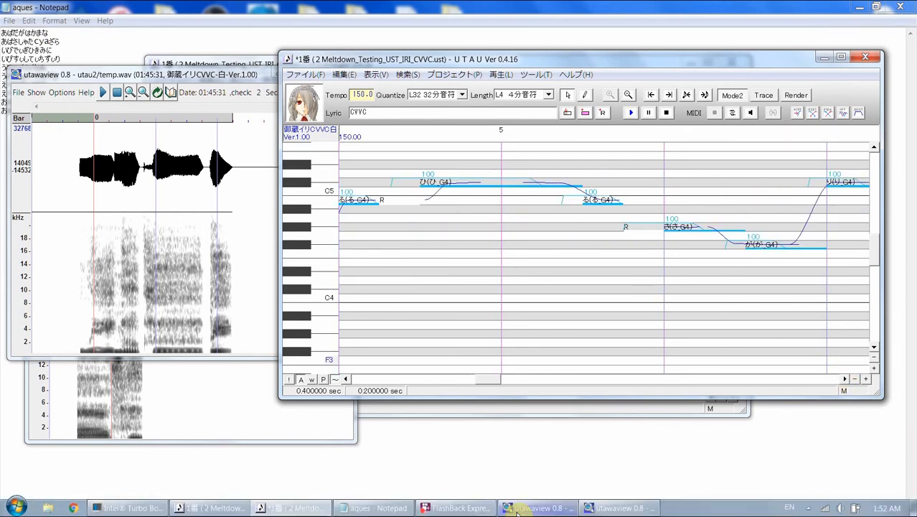
click(454, 507)
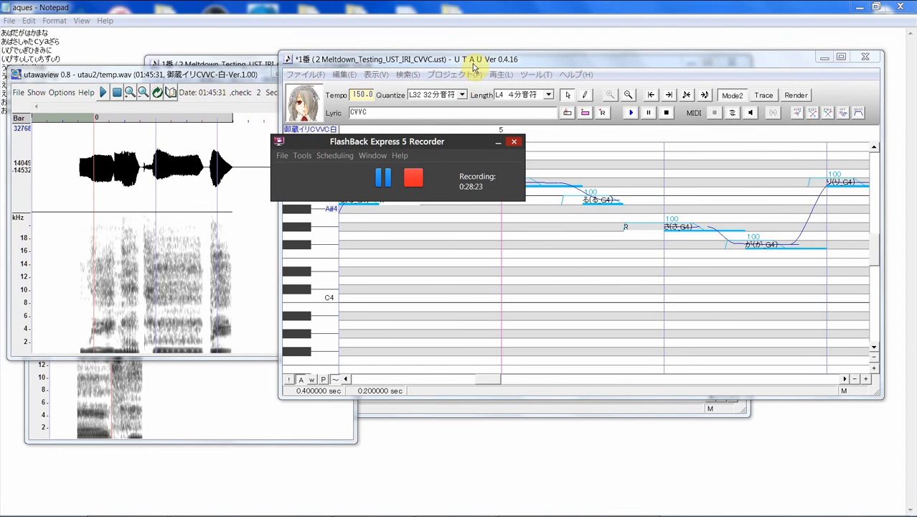
drag(474, 67, 451, 62)
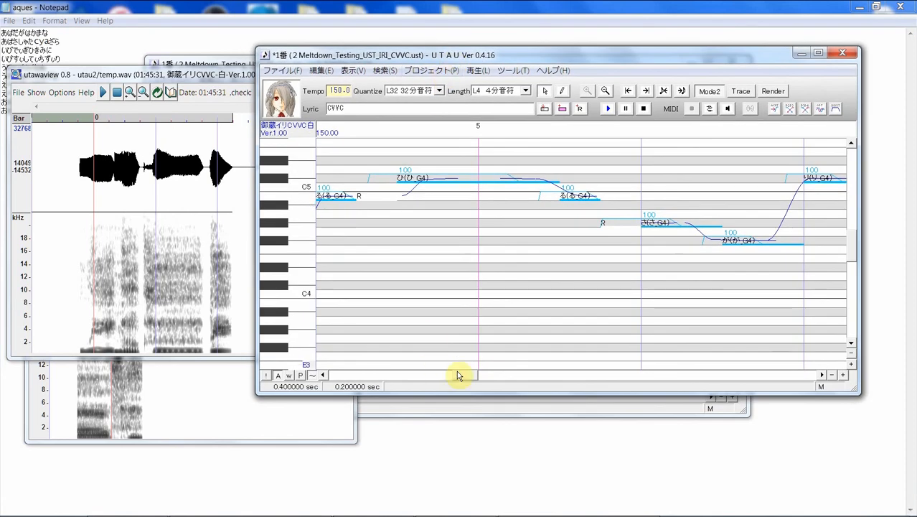
drag(457, 374, 471, 361)
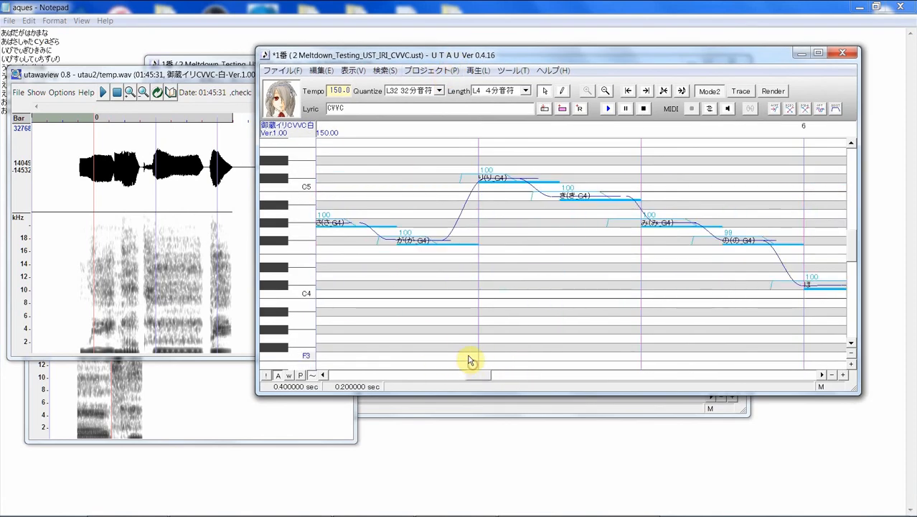
click(831, 374)
click(832, 375)
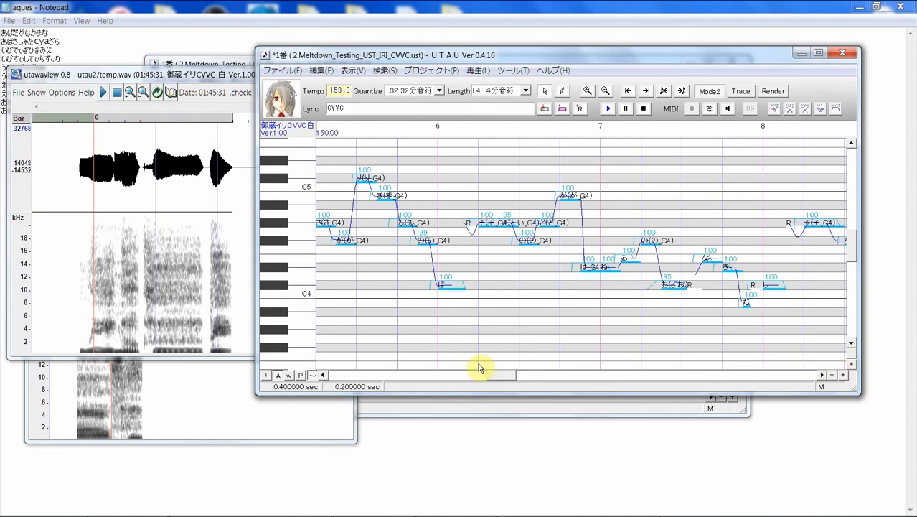
drag(502, 377, 402, 371)
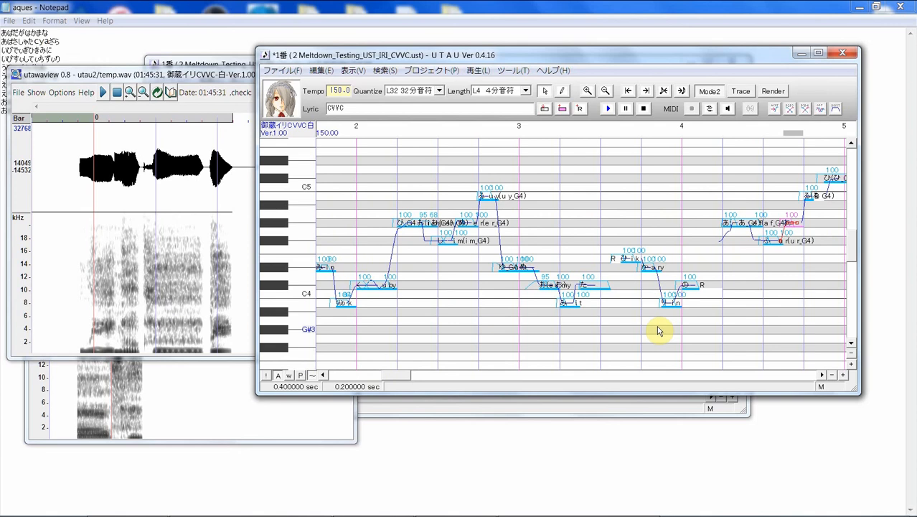
click(688, 311)
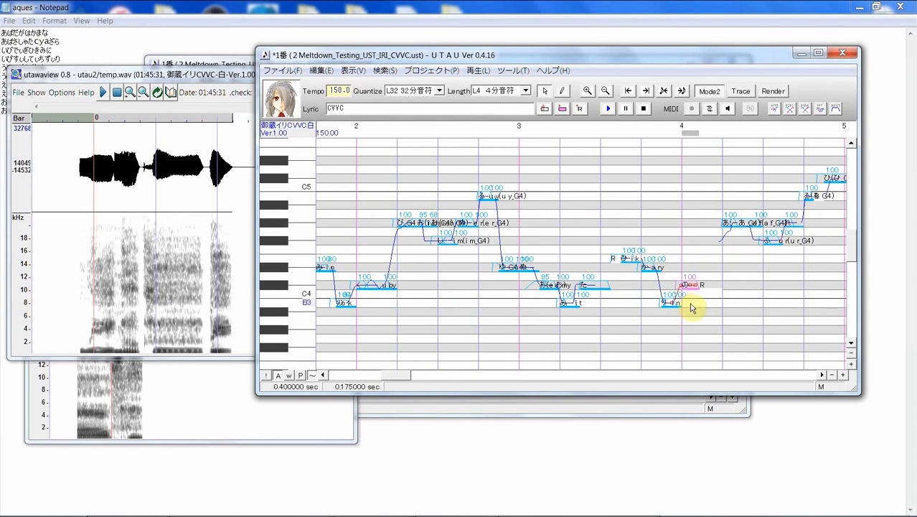
click(823, 375)
click(823, 375)
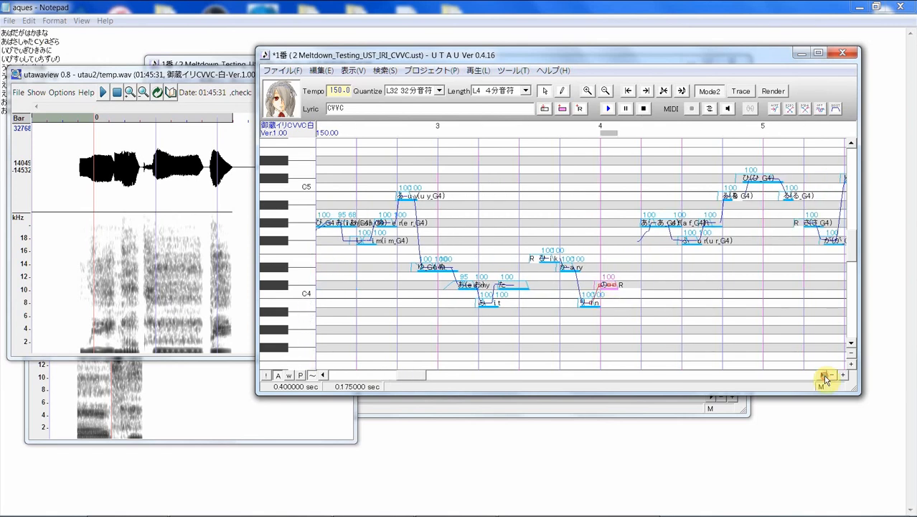
click(822, 374)
click(822, 375)
click(823, 375)
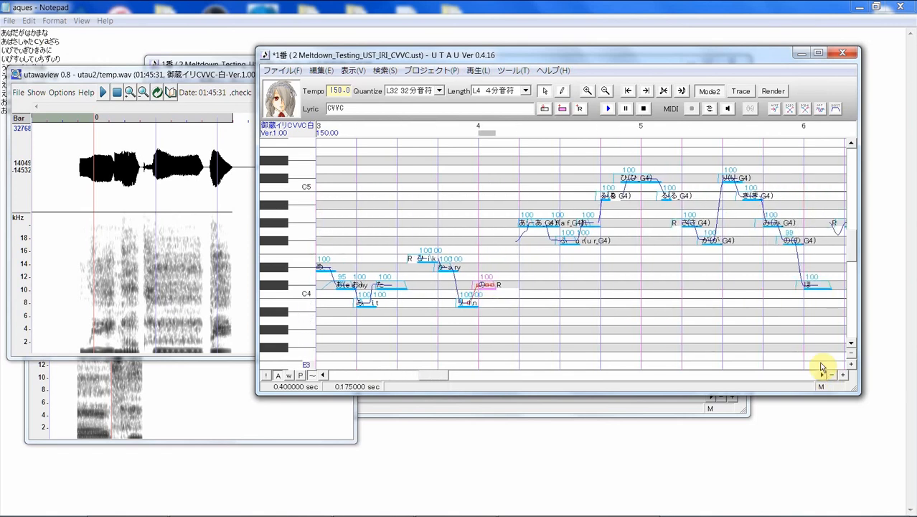
click(614, 236)
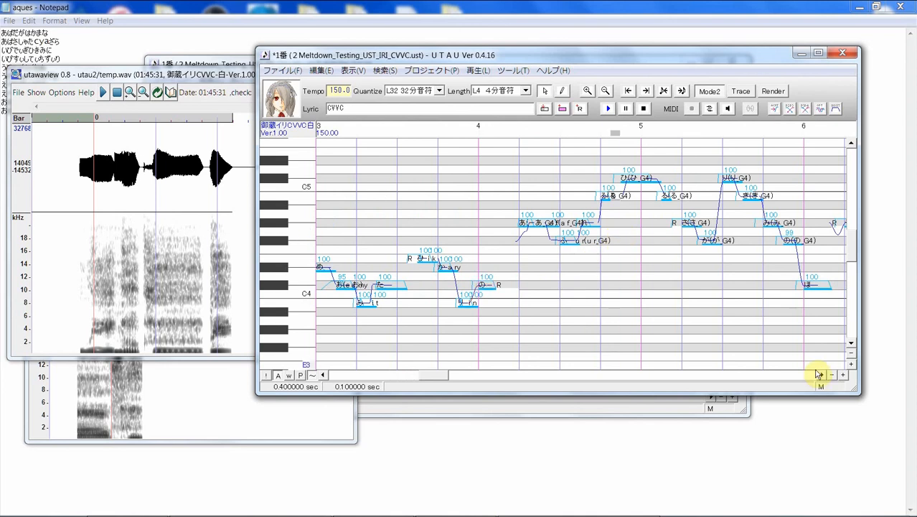
- Select the converted notes from the opening よ through の in measure 4 and play them back
click(843, 375)
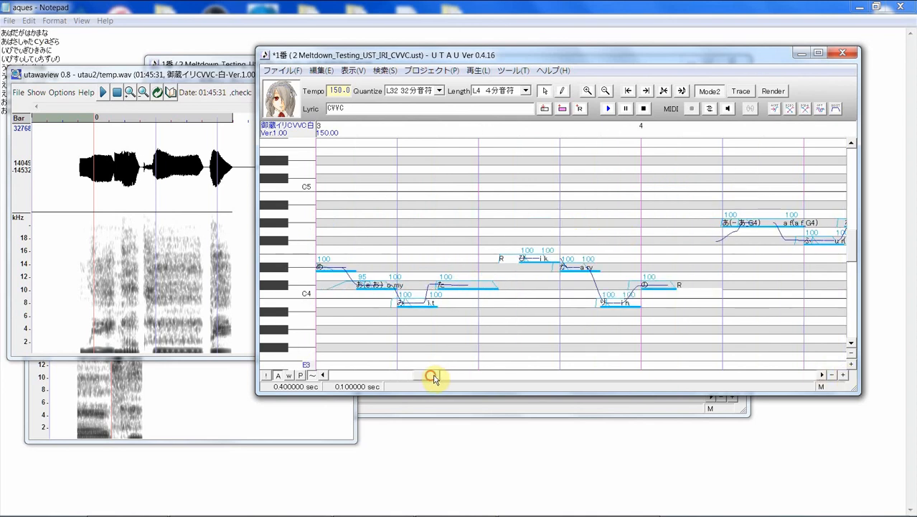
mouse_move(433, 379)
mouse_down()
mouse_move(486, 364)
mouse_move(424, 371)
mouse_move(431, 368)
mouse_up()
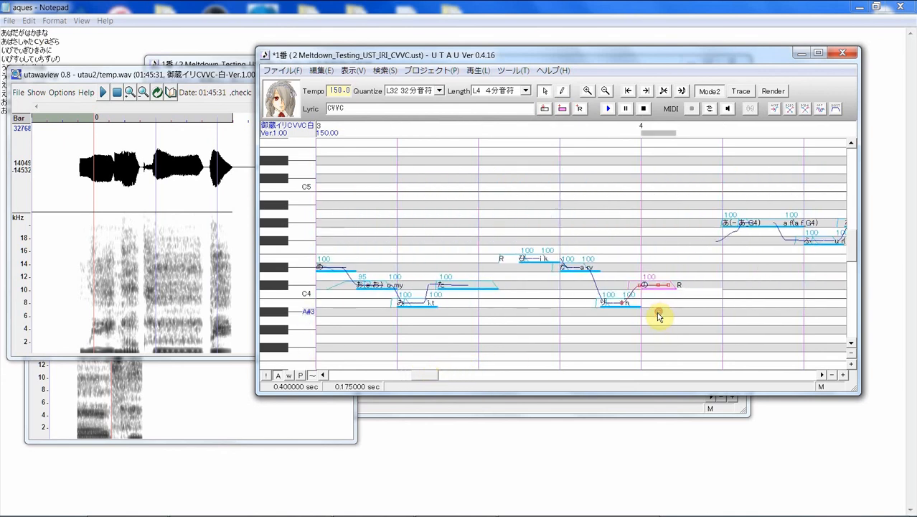
drag(661, 313, 402, 313)
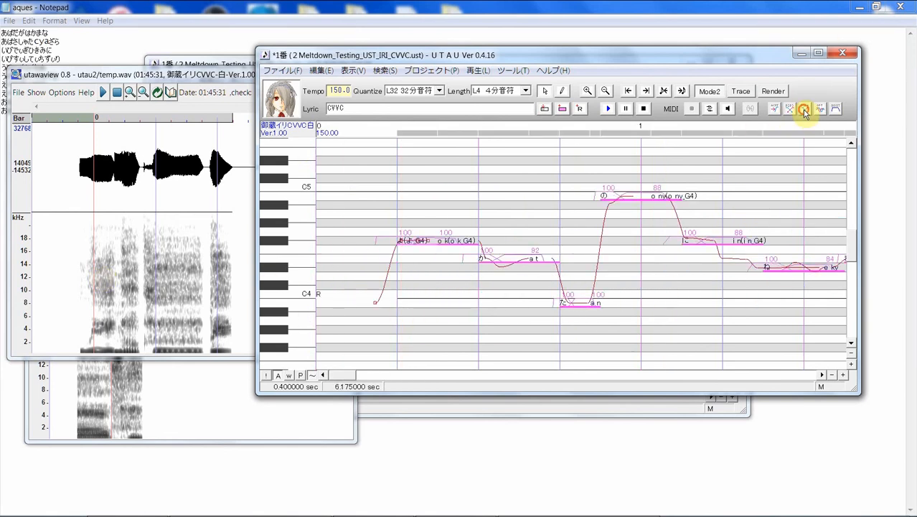
click(608, 108)
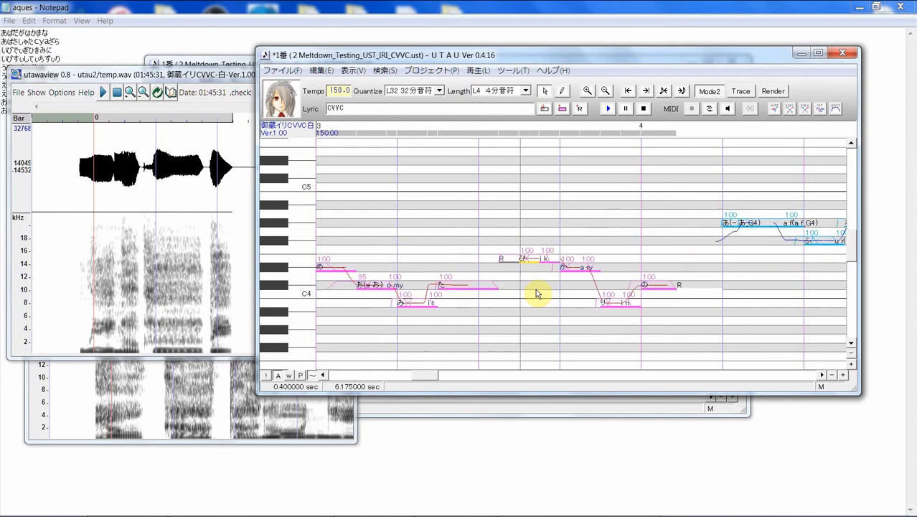
- Compare the opening phrases in the CV and CVVC versions of the Meltdown UST
click(581, 409)
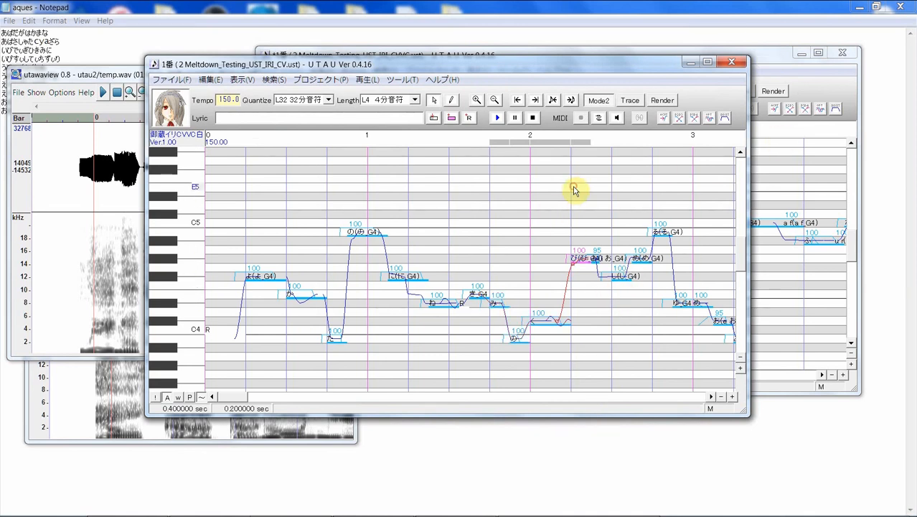
double_click(771, 54)
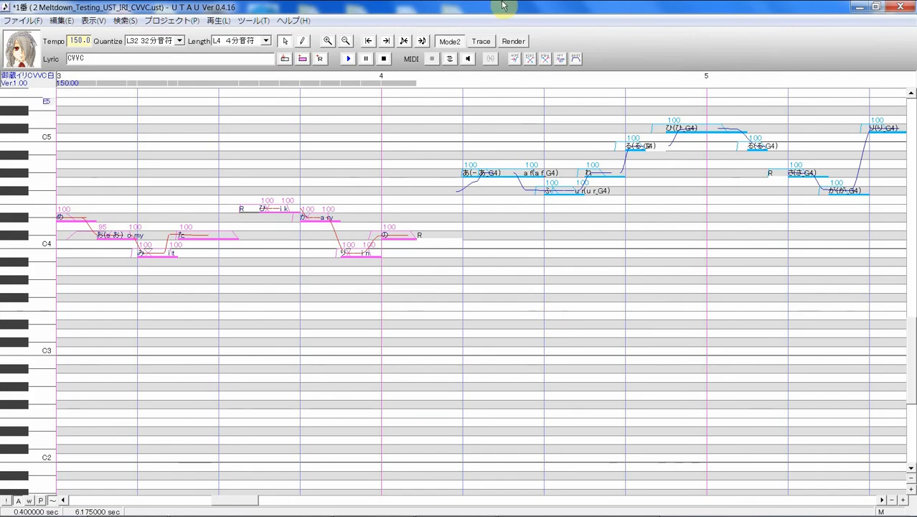
drag(503, 4, 508, 67)
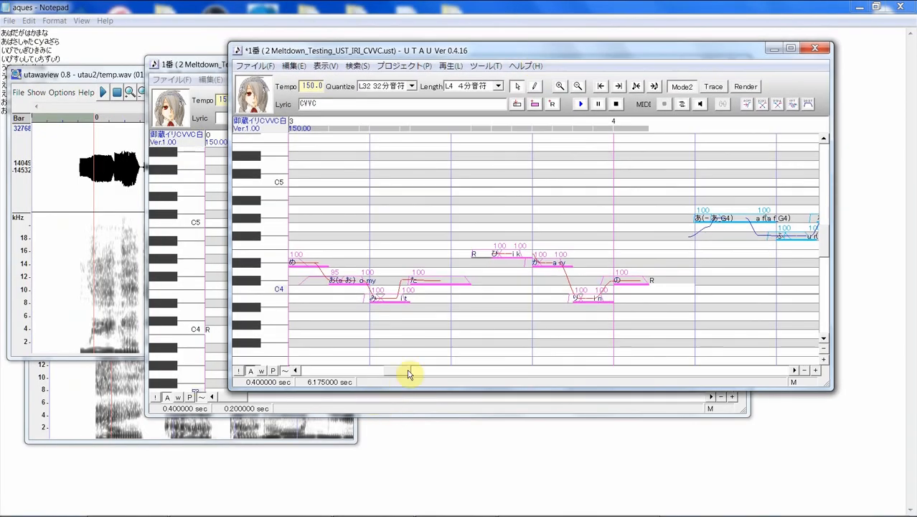
drag(409, 373, 380, 372)
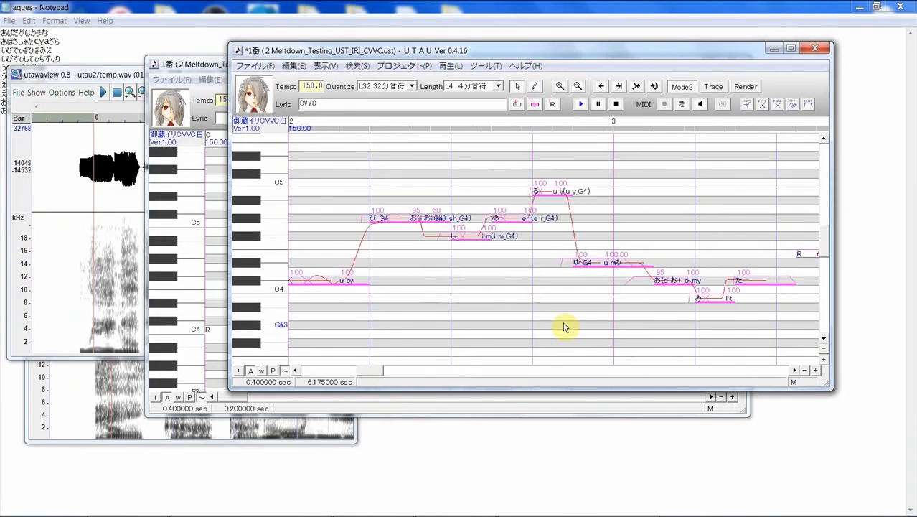
click(361, 372)
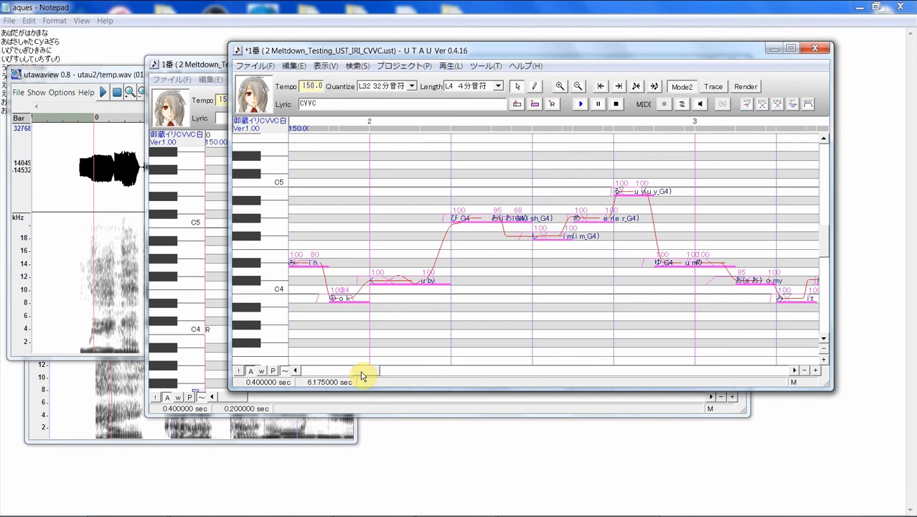
click(206, 68)
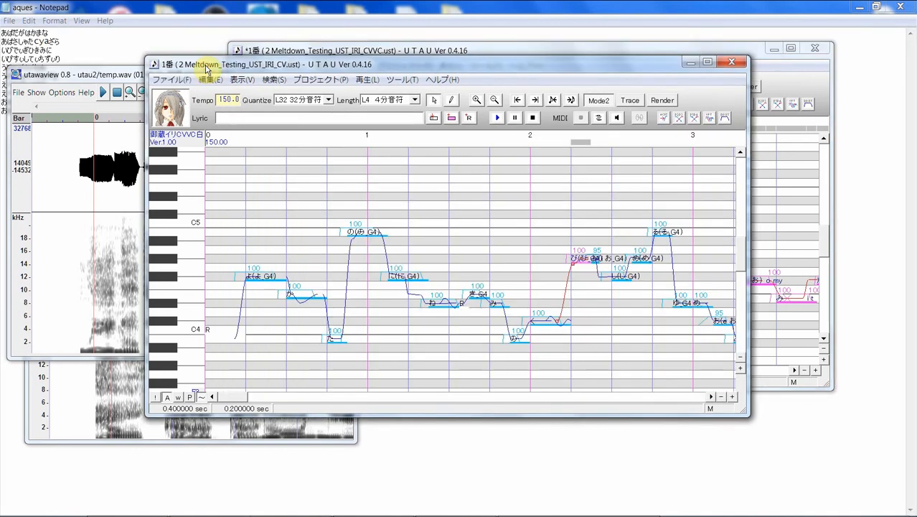
click(804, 240)
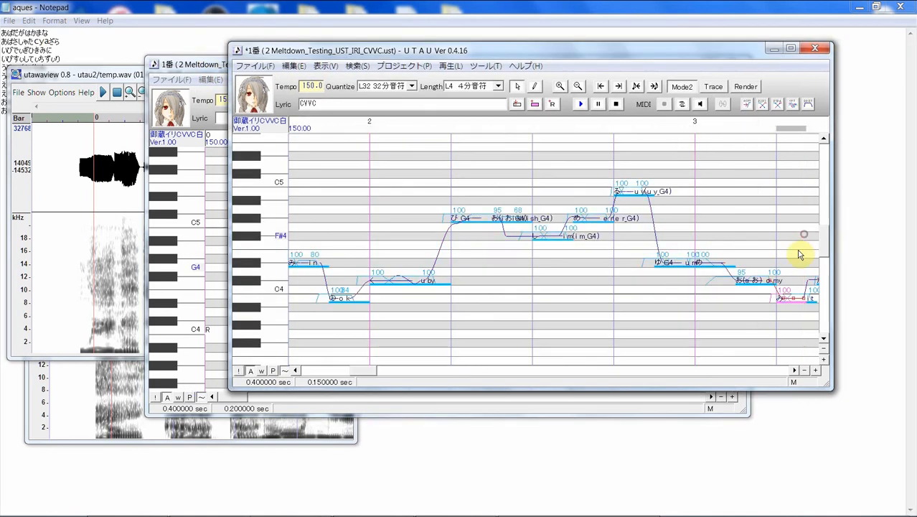
- Play back the CVVC version from the opening rest through the の note in measure 4
drag(376, 370, 410, 366)
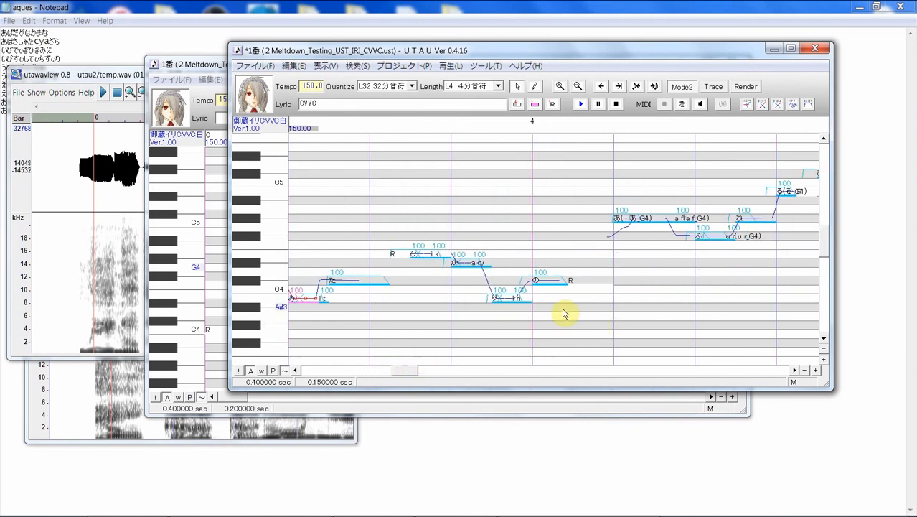
drag(559, 304, 333, 291)
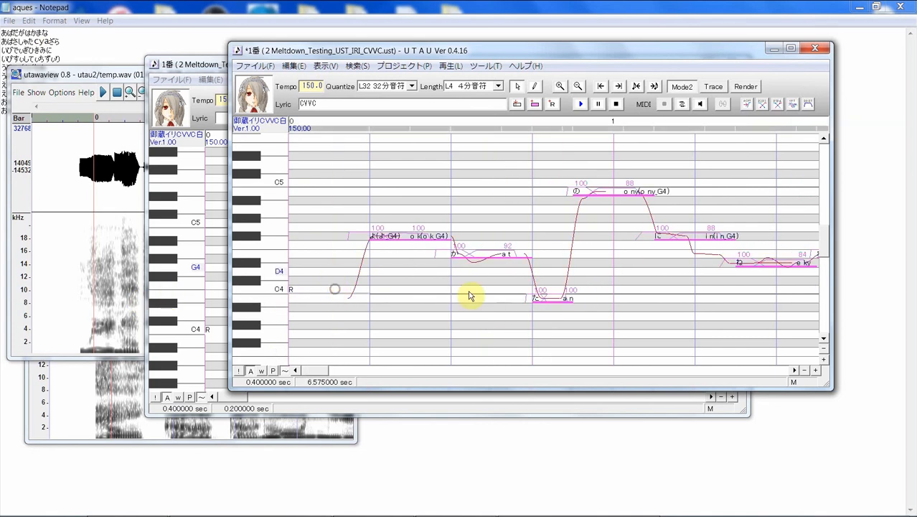
click(804, 370)
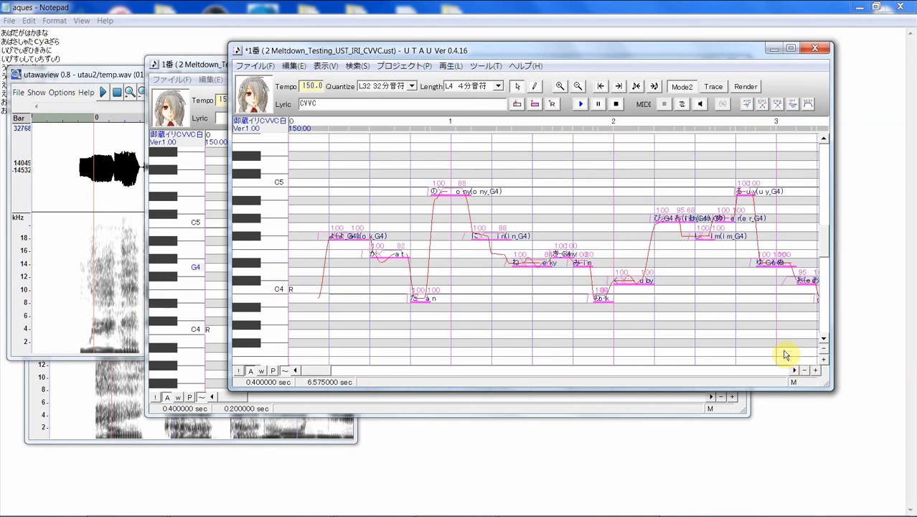
click(579, 104)
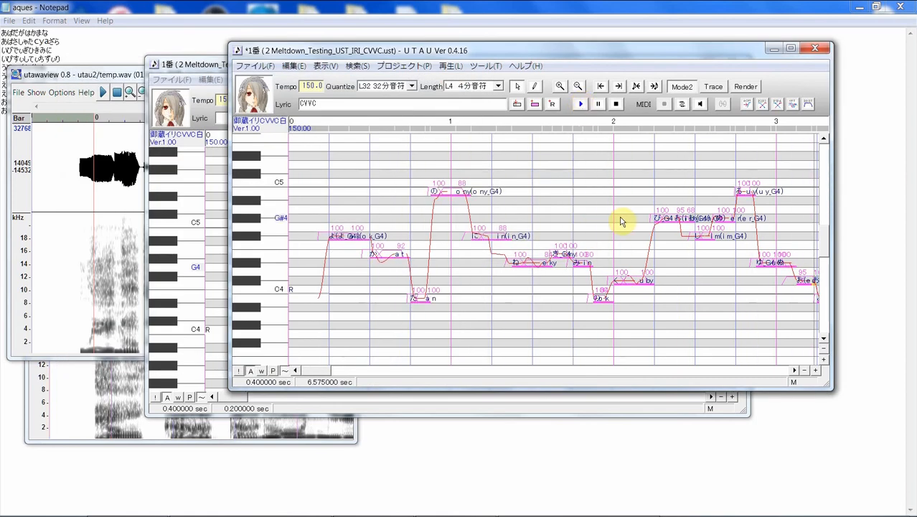
- Switch to the CV version and play back the same range, from the opening rest through の
click(216, 67)
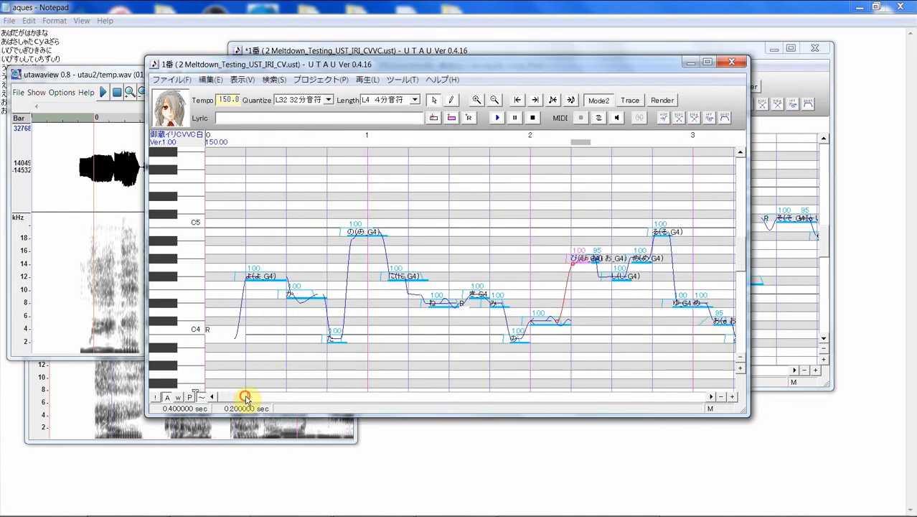
drag(245, 398, 293, 397)
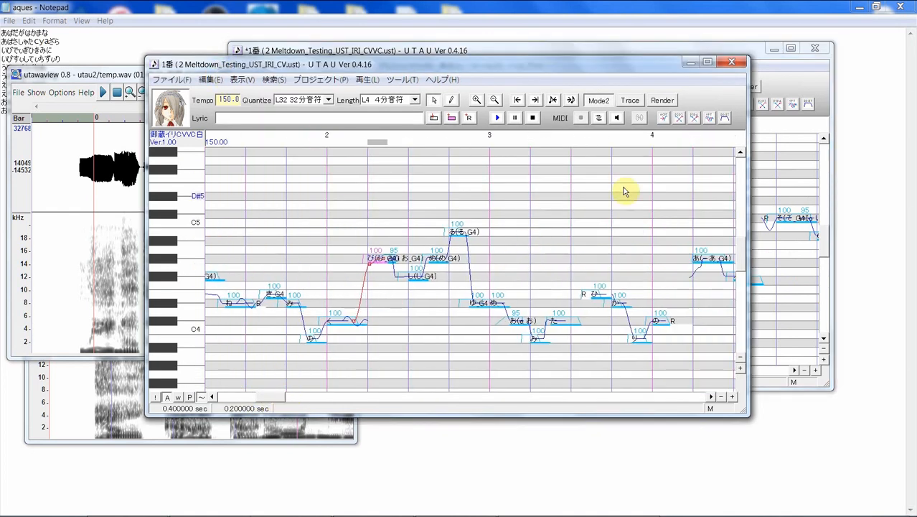
drag(650, 194, 214, 202)
click(497, 117)
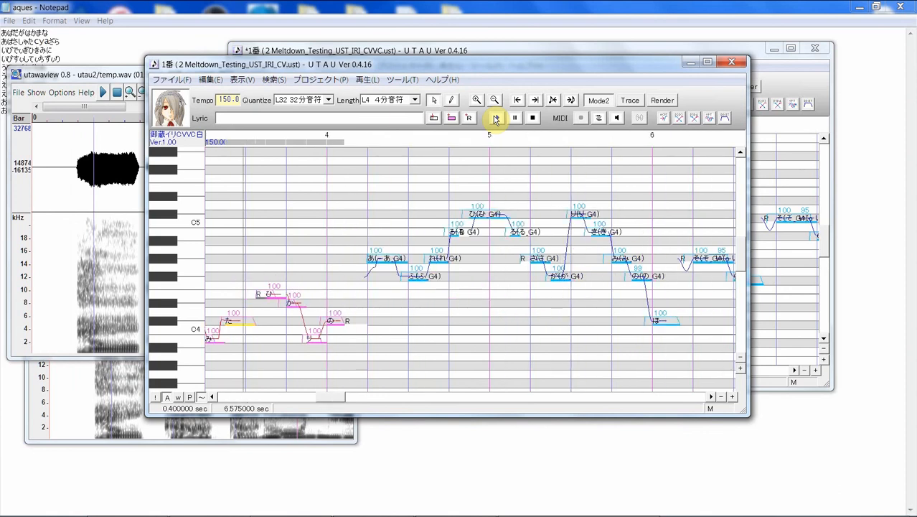
- Place the CV and CVVC waveform windows one above the other and compare their waveforms over the same stretch
click(177, 72)
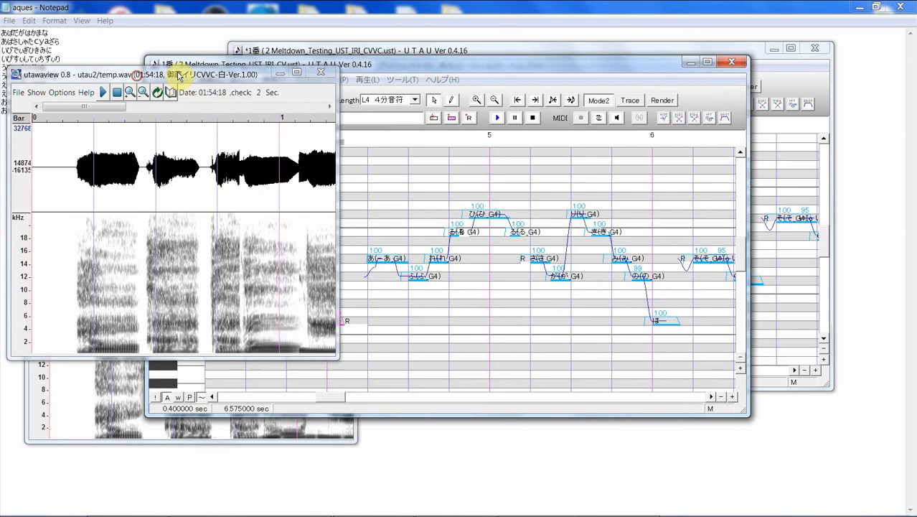
drag(177, 73, 338, 34)
drag(214, 210, 266, 209)
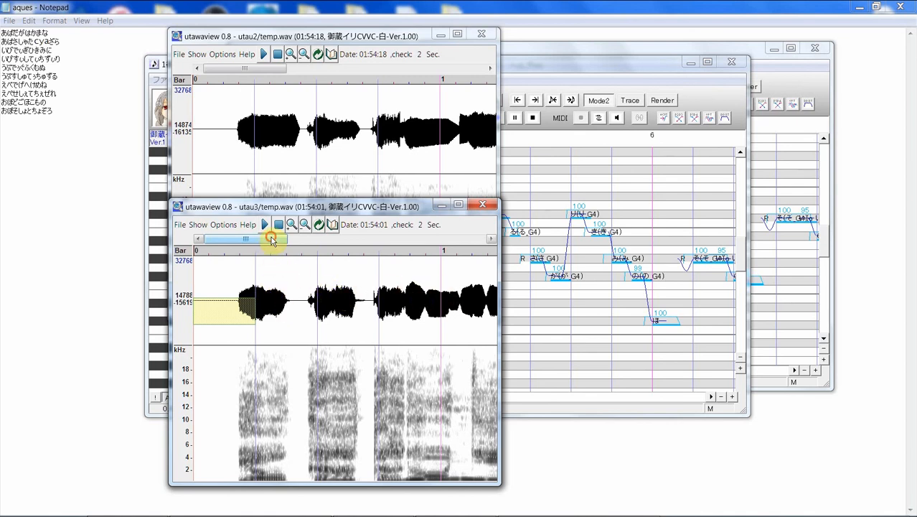
drag(271, 240, 310, 233)
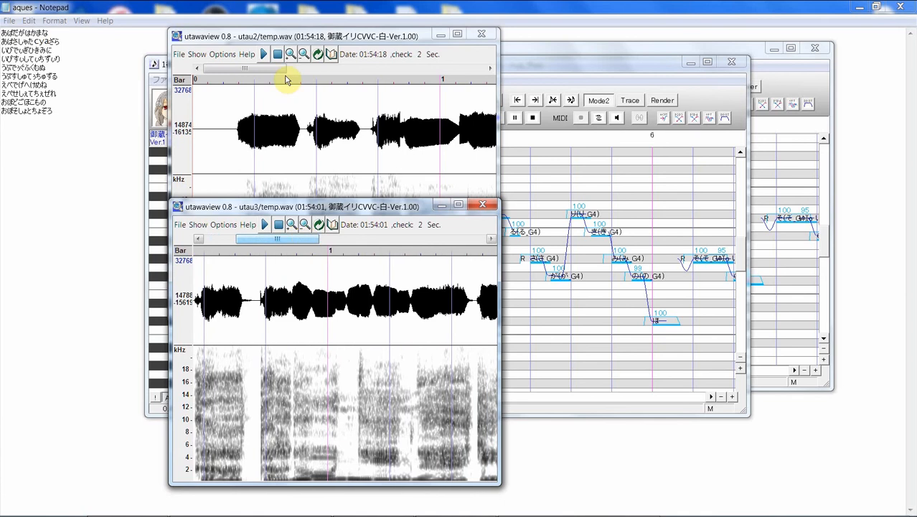
drag(286, 67, 324, 66)
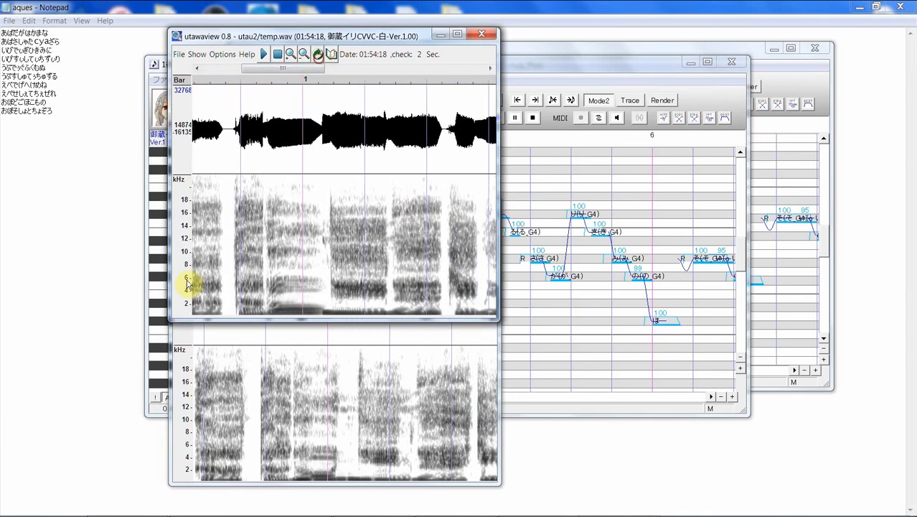
click(173, 335)
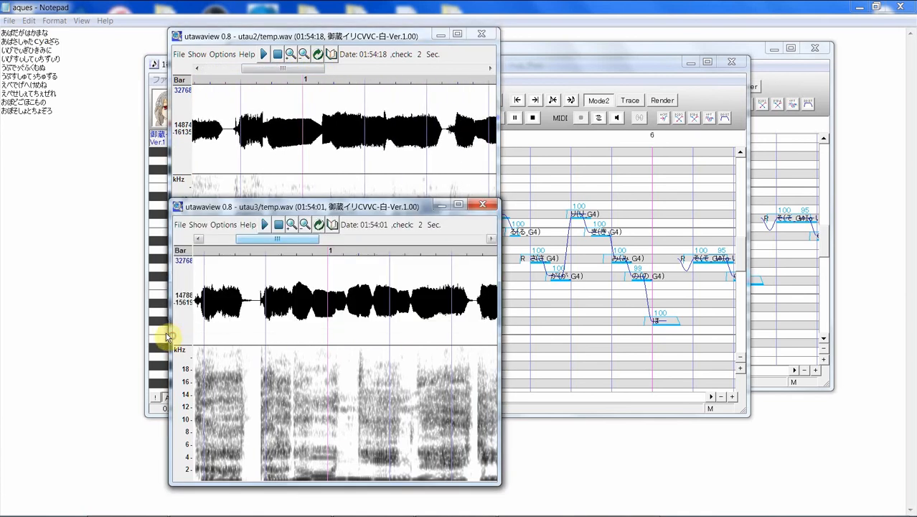
- Play back the selected notes of the CVVC version and inspect the start of the newly rendered waveform
click(616, 51)
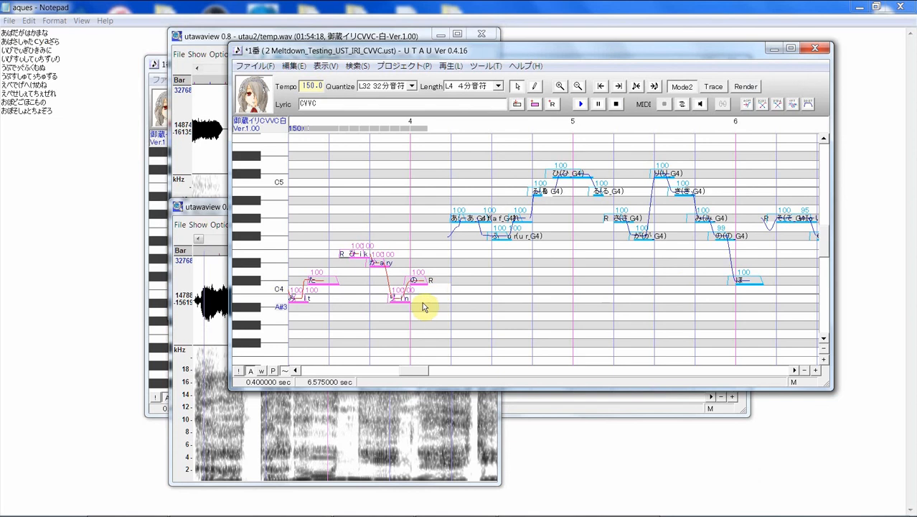
scroll(423, 307, left, 8)
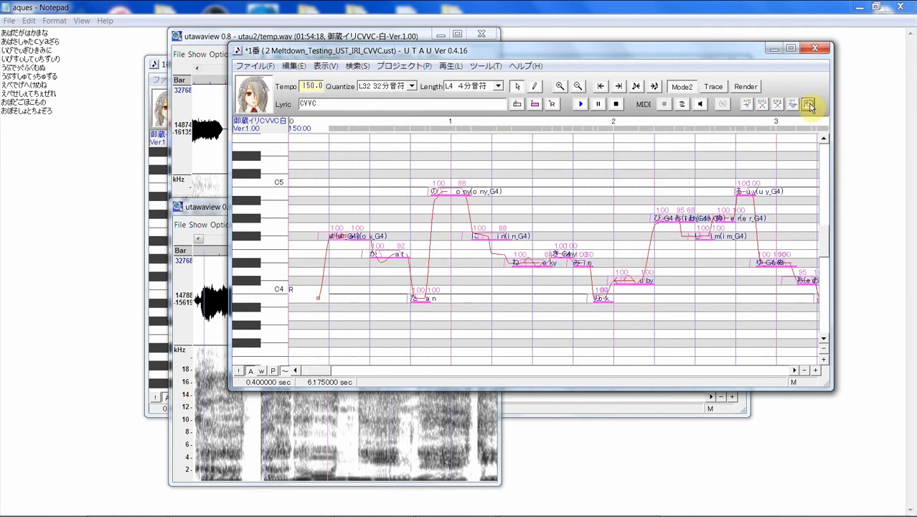
click(581, 106)
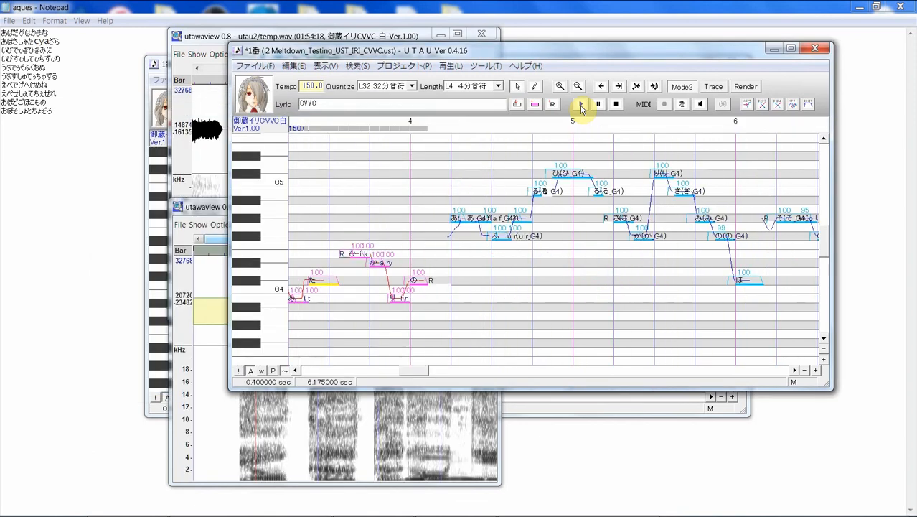
click(204, 212)
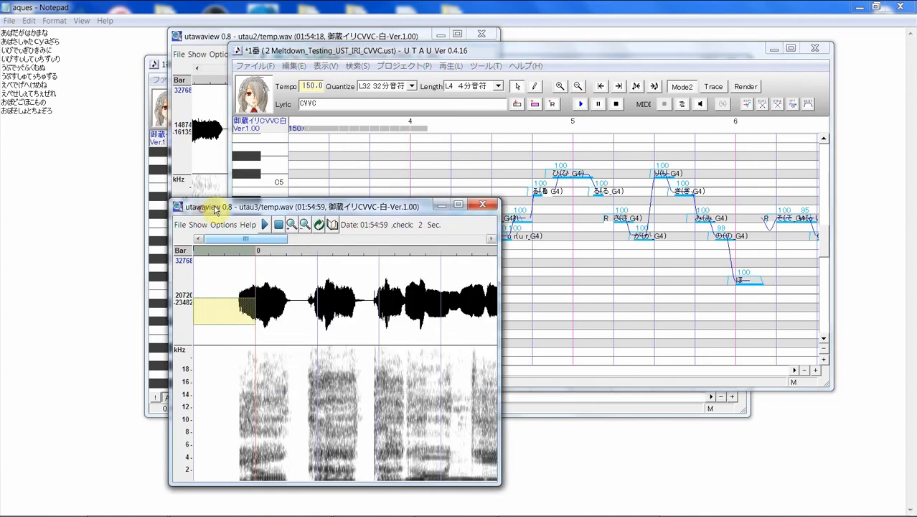
mouse_move(267, 239)
mouse_down()
mouse_move(368, 228)
mouse_move(260, 237)
mouse_up()
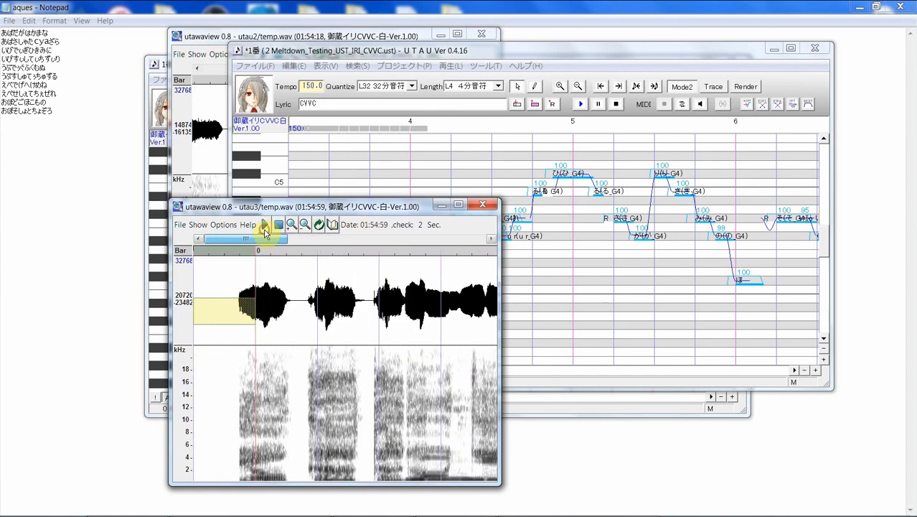
- Crossfade the envelopes of the selected CVVC notes, play them back and inspect the rendered waveform
click(777, 106)
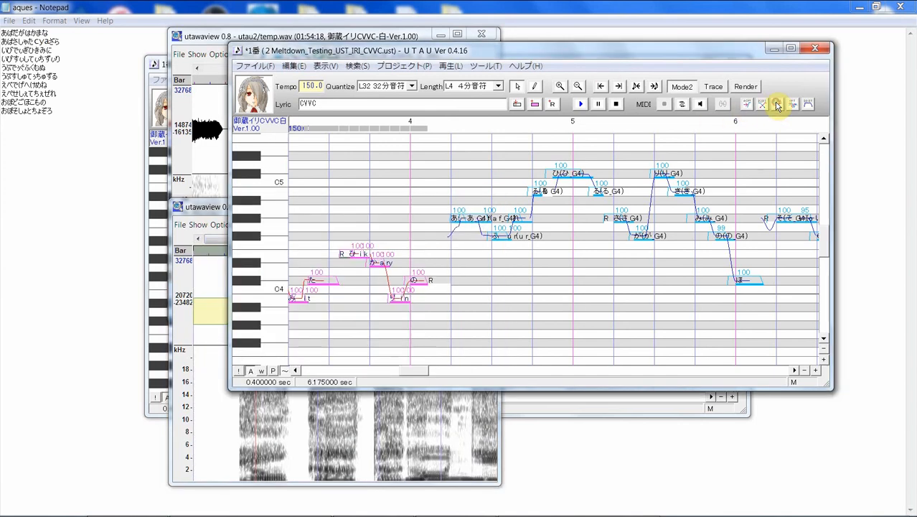
click(223, 213)
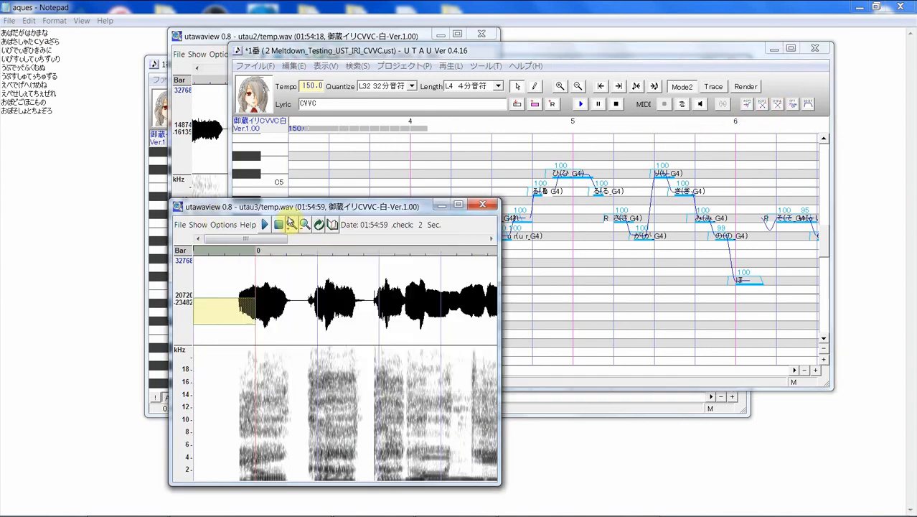
click(582, 104)
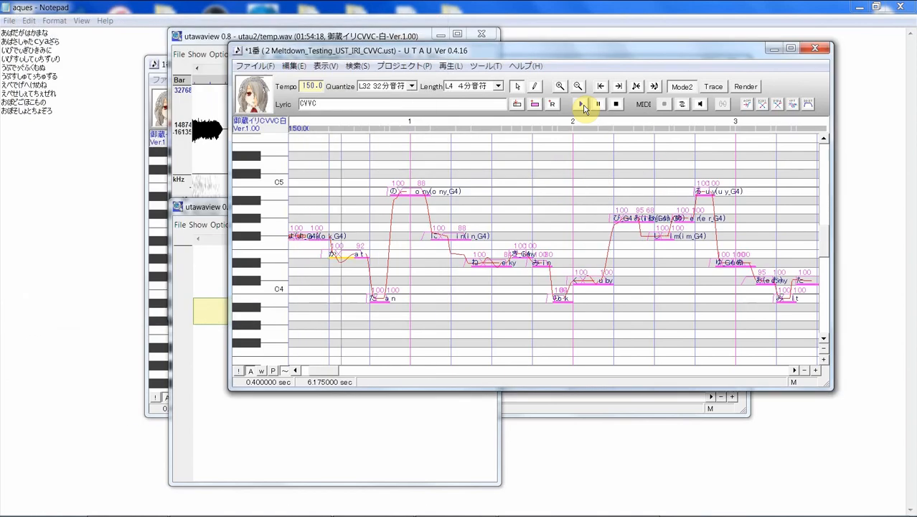
click(219, 217)
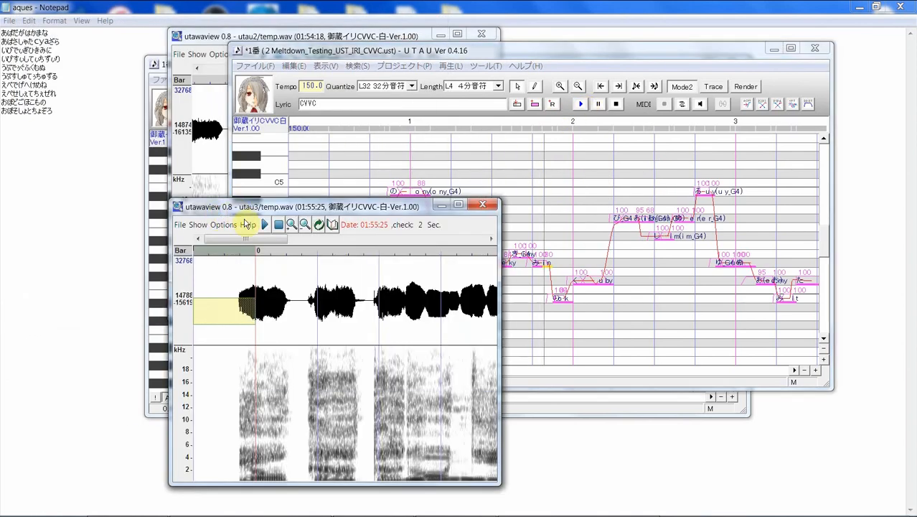
drag(263, 242, 281, 243)
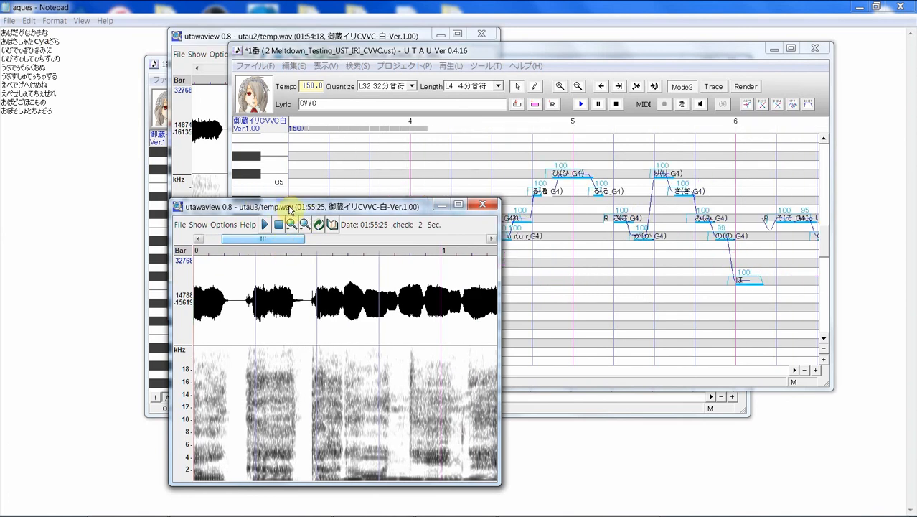
- Move the CVVC waveform window away from the piano roll and look over the converted notes around measure 3
drag(289, 208, 206, 195)
click(498, 52)
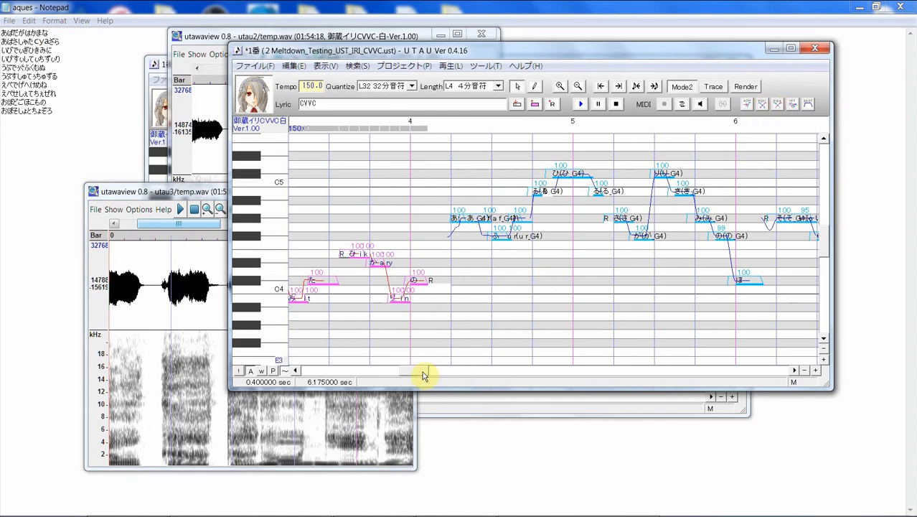
drag(424, 375, 384, 374)
drag(212, 194, 222, 195)
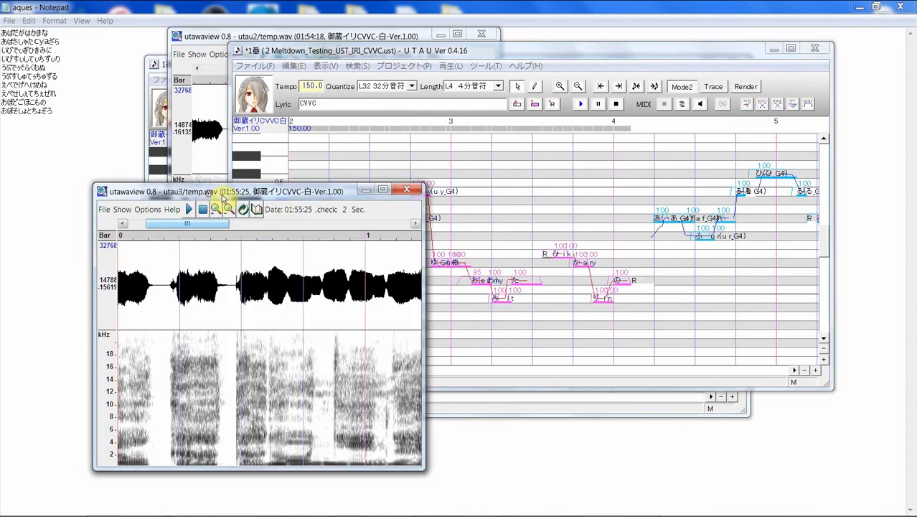
click(468, 206)
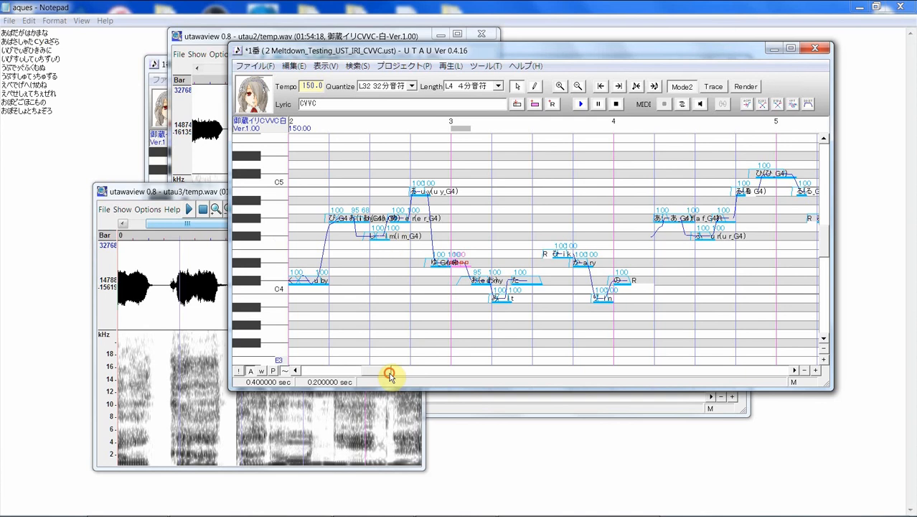
- In the opening phrase of the CVVC version, lower the intensity of o k to 76, a t to 70 and a n to 82
drag(390, 375, 331, 368)
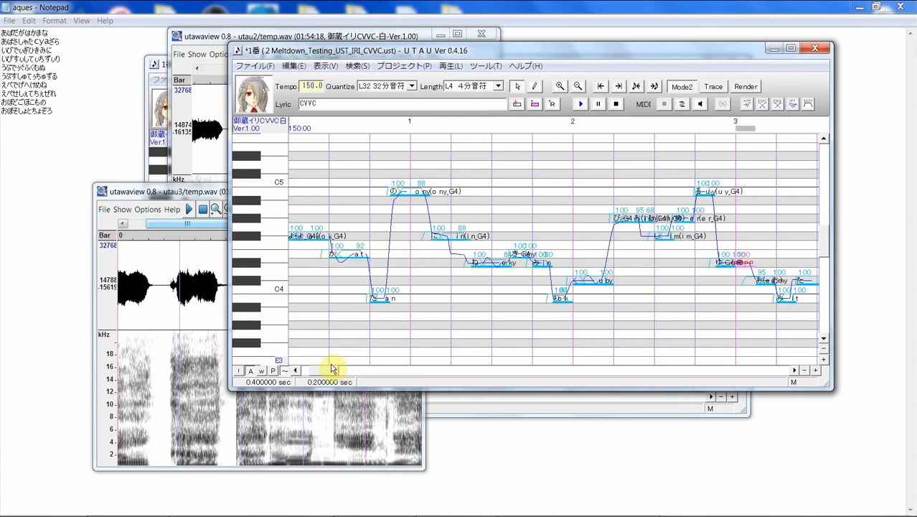
drag(329, 371, 317, 370)
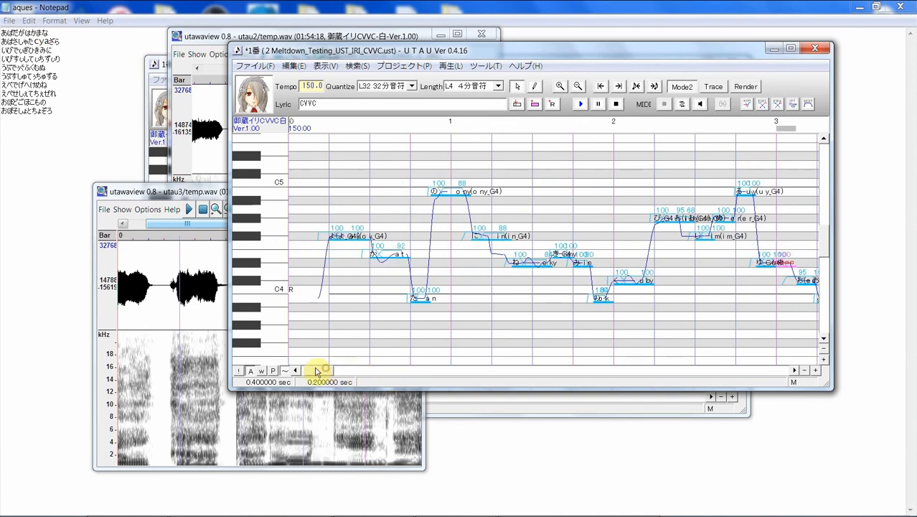
click(360, 254)
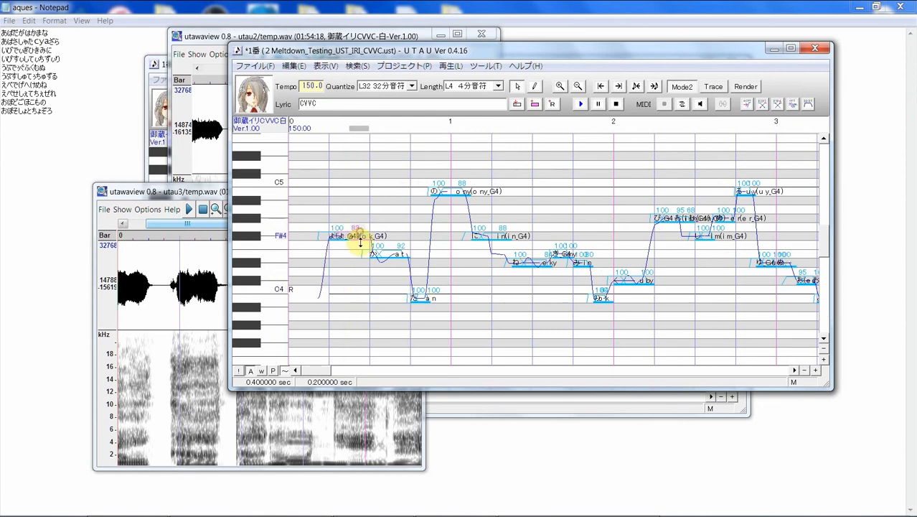
click(360, 246)
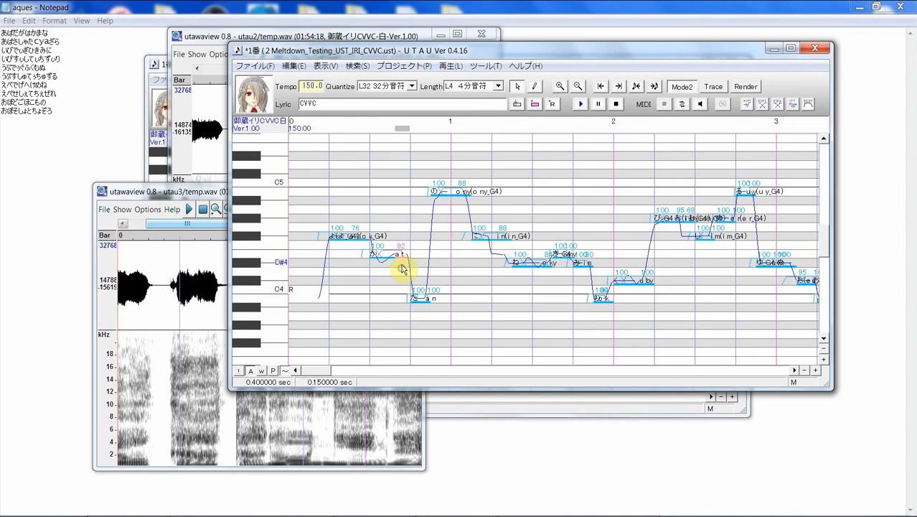
click(403, 251)
click(429, 295)
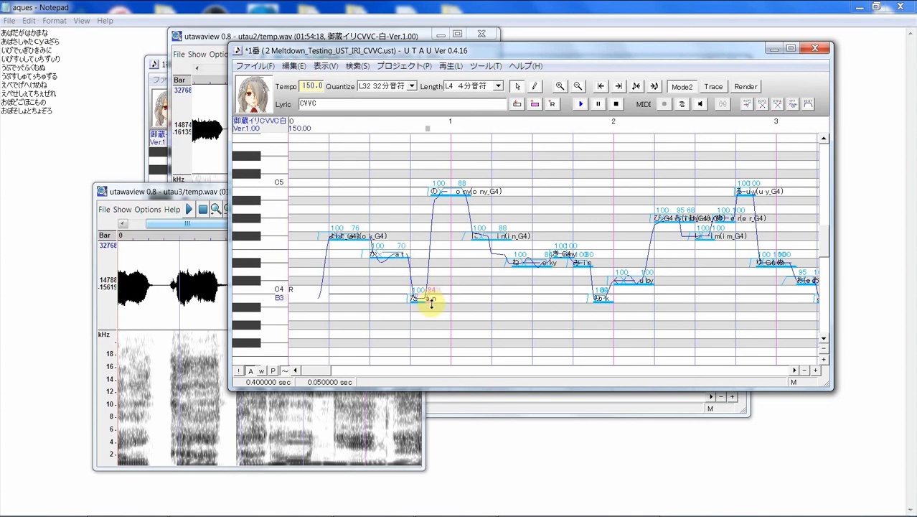
- Lower the intensity of the next transition notes: o ny to 68, i n to 75 and e ky to 75
click(467, 195)
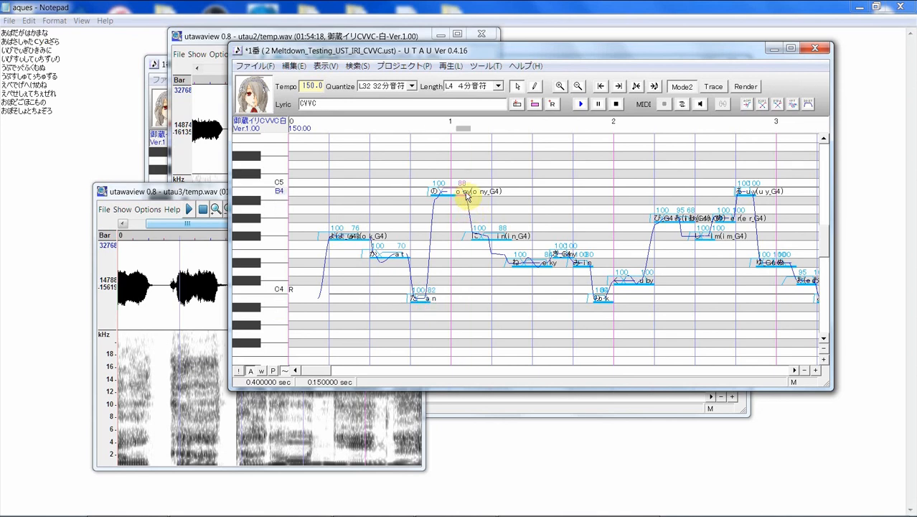
click(503, 261)
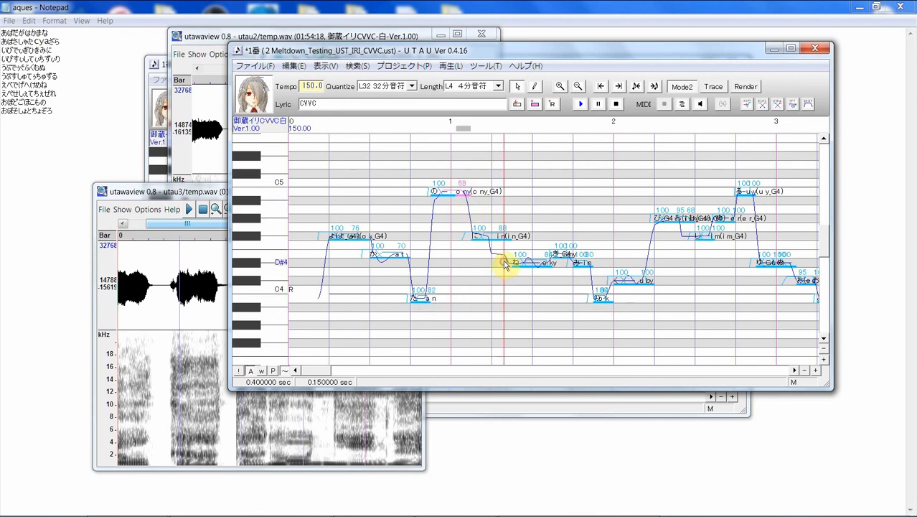
click(505, 234)
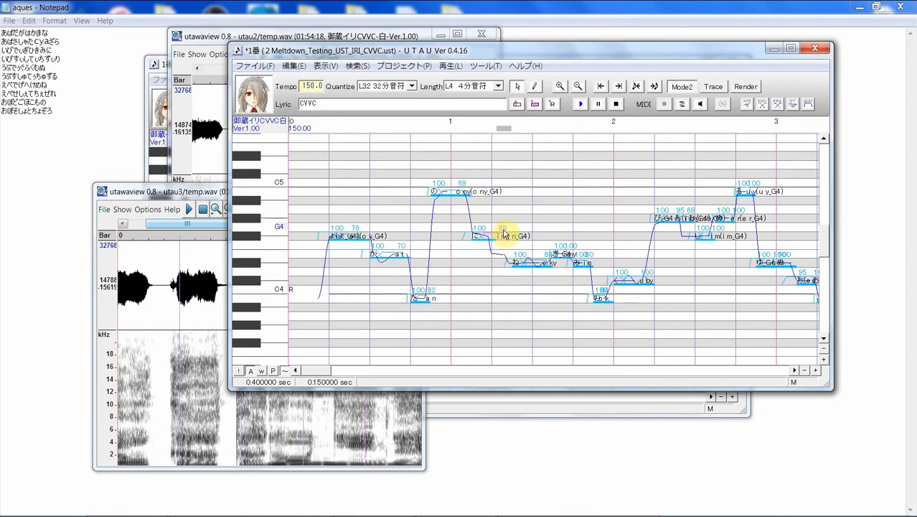
click(548, 289)
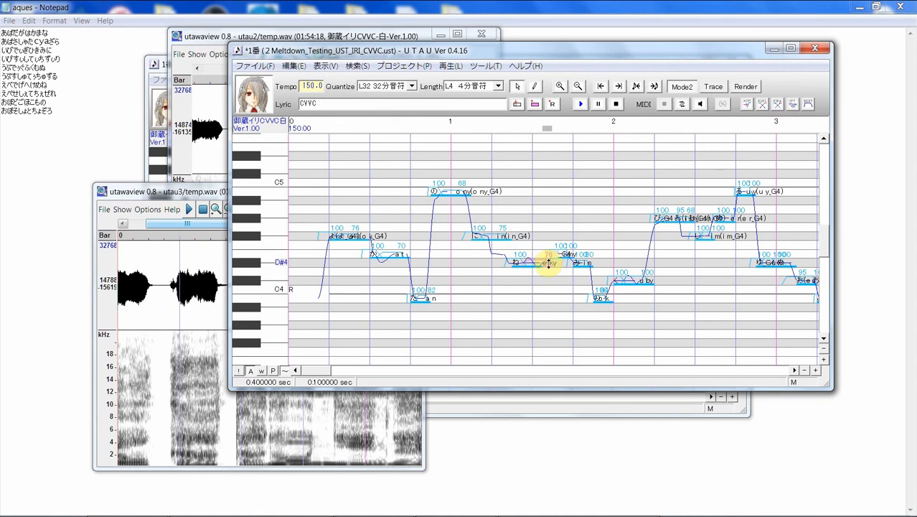
- Lower the intensity of the transition notes following き, み and の just before measure 2
click(587, 281)
click(567, 280)
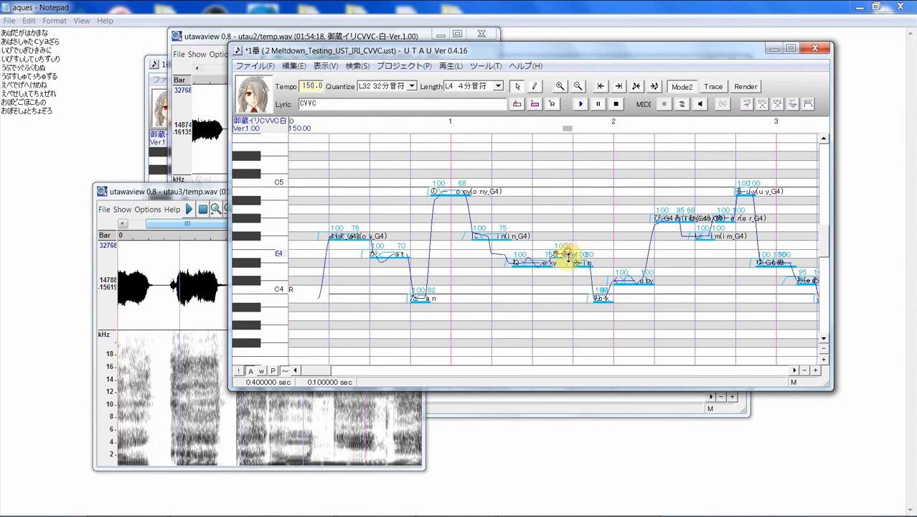
click(588, 280)
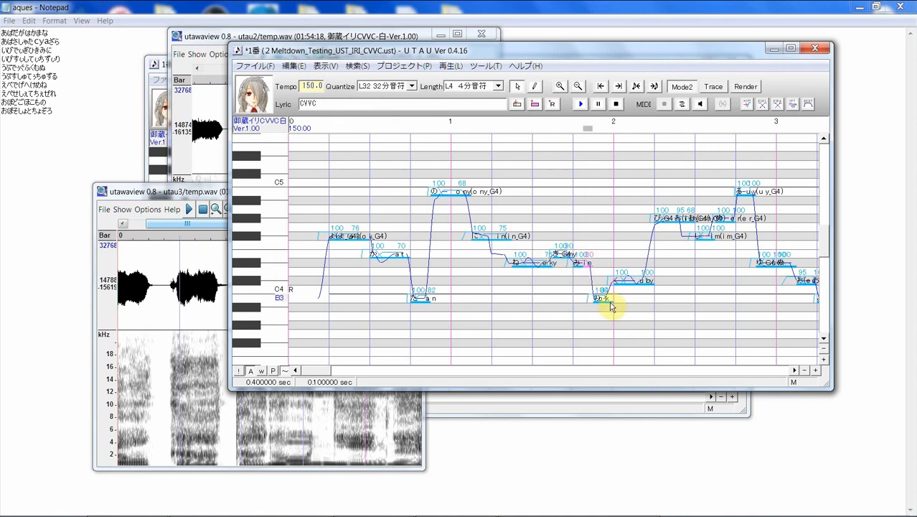
click(611, 316)
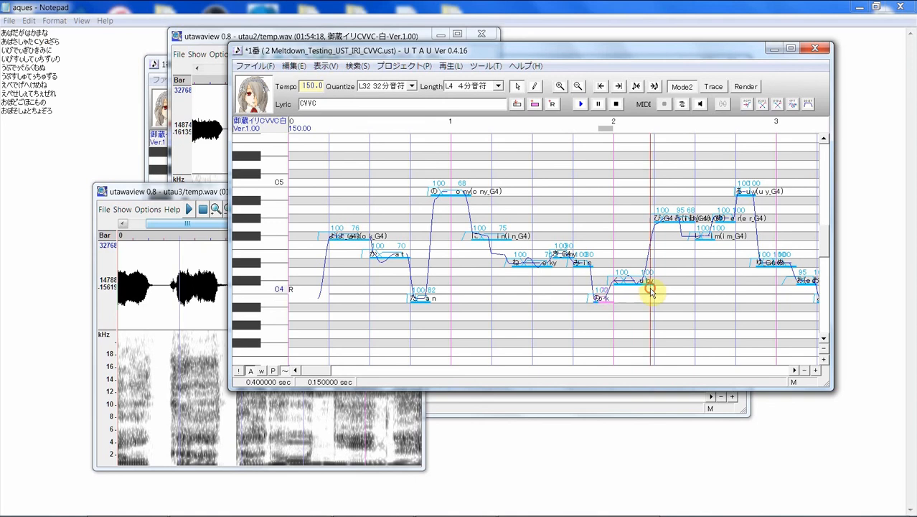
- Lower the u by note's intensity to 87 and play back the range from the opening よ through that note
drag(652, 302, 334, 282)
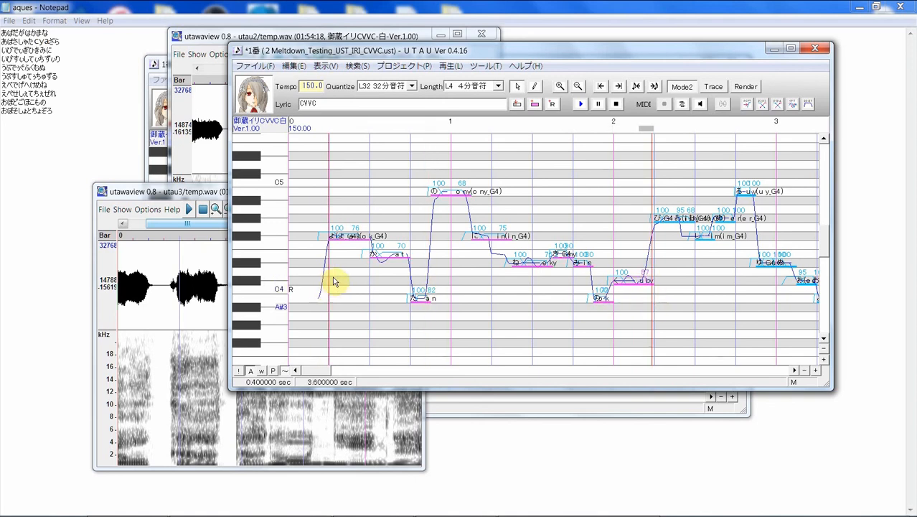
click(582, 107)
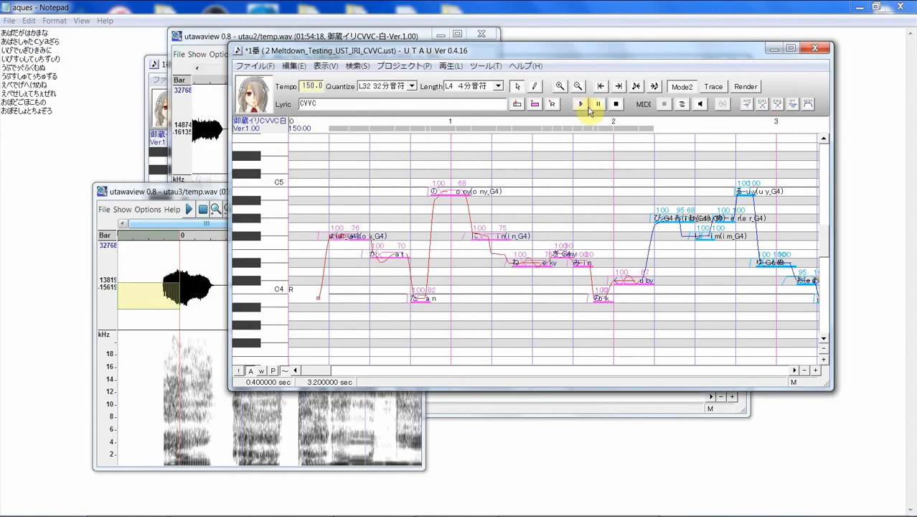
click(582, 106)
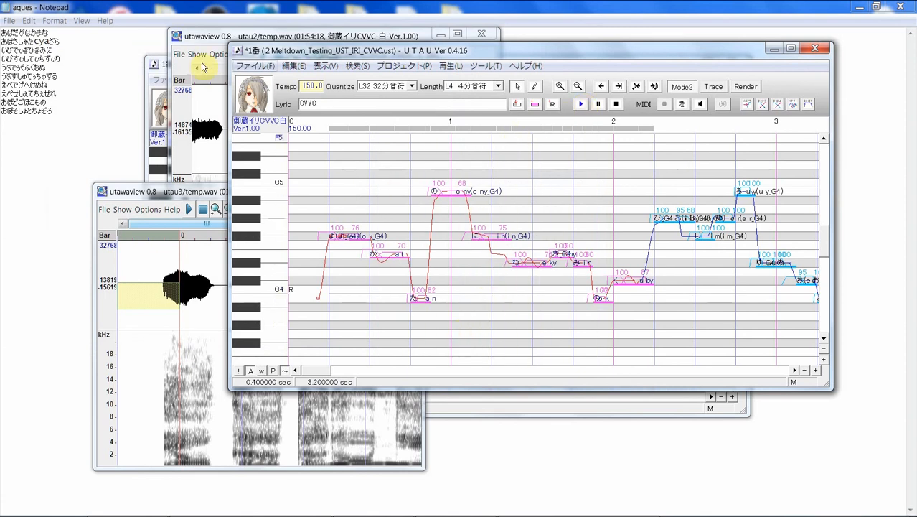
- Select the opening notes in the CV version for comparison and return to the CVVC version
click(166, 71)
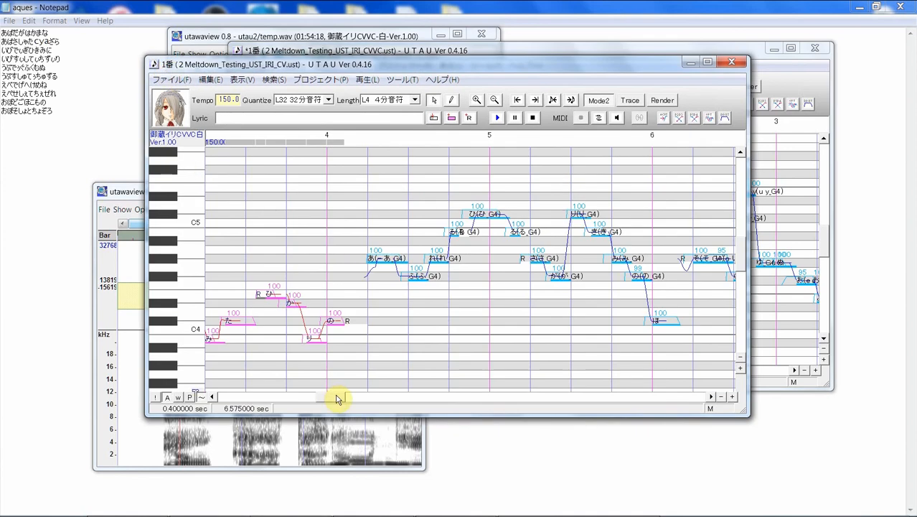
drag(338, 399, 211, 396)
mouse_move(249, 310)
mouse_down()
mouse_move(378, 311)
mouse_move(365, 283)
mouse_move(463, 295)
mouse_move(582, 289)
mouse_move(443, 305)
mouse_up()
click(520, 50)
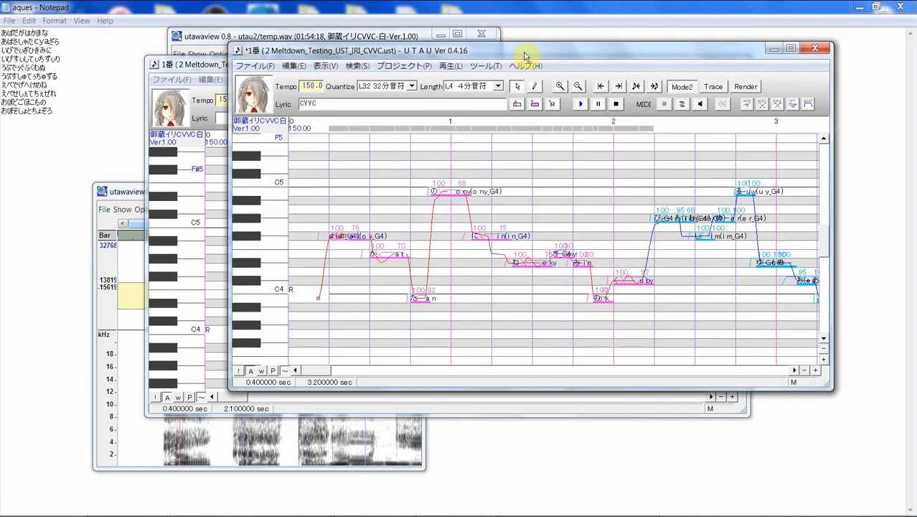
- Select the CV version's notes from the opening よ up to just before び, and play back the CV and CVVC versions alternately
click(210, 68)
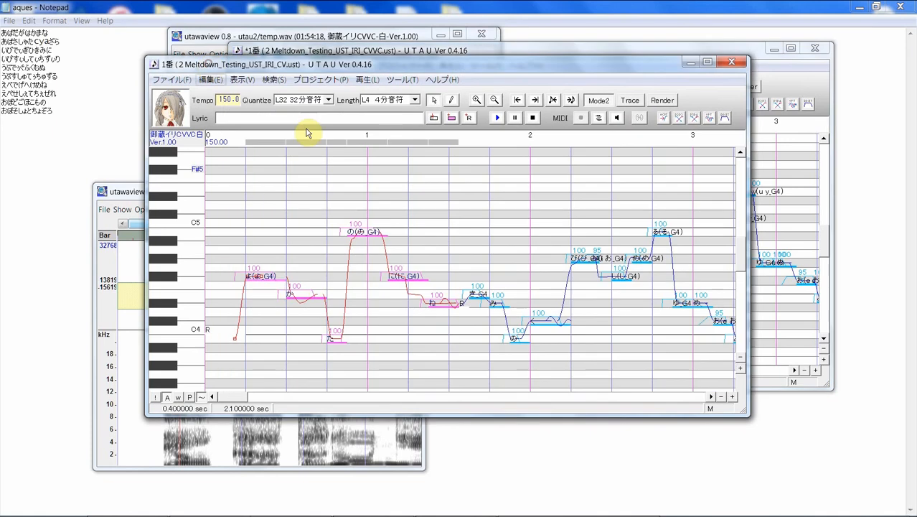
mouse_move(257, 253)
mouse_down()
mouse_move(560, 275)
mouse_move(639, 260)
mouse_move(526, 255)
mouse_move(579, 238)
mouse_move(563, 249)
mouse_up()
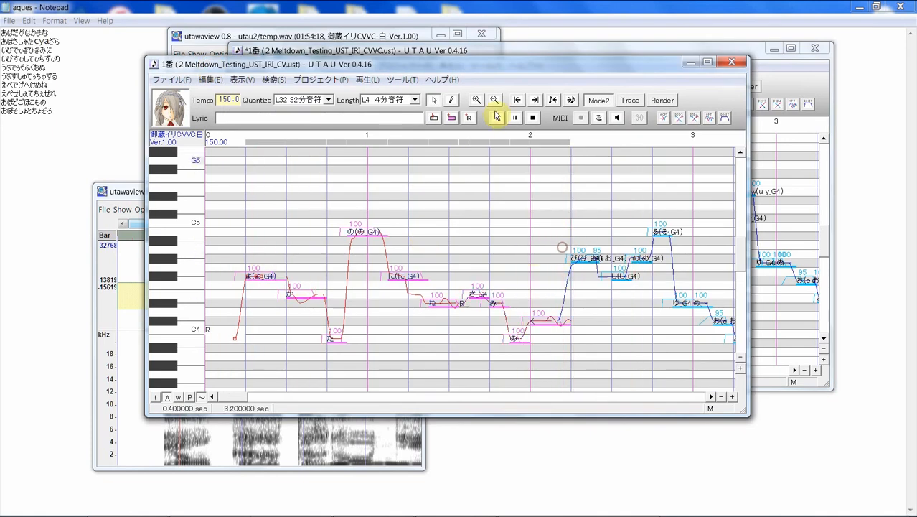
click(494, 118)
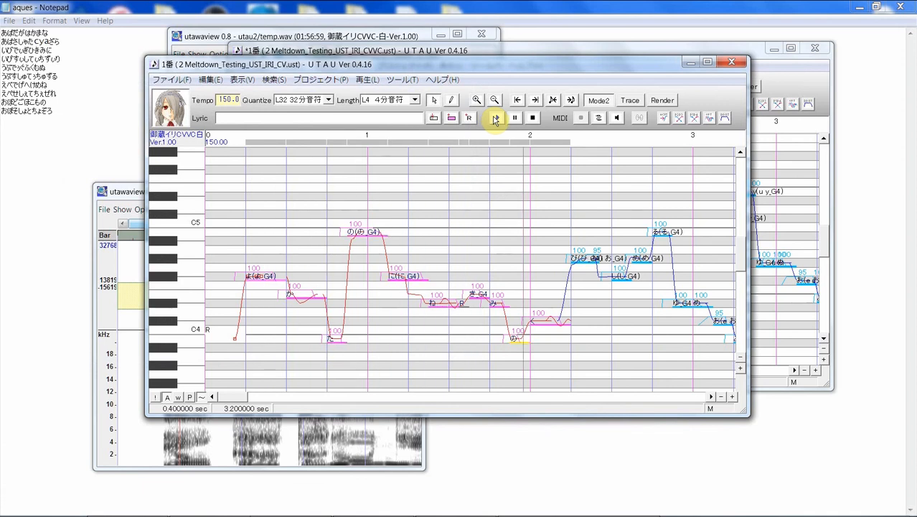
click(480, 52)
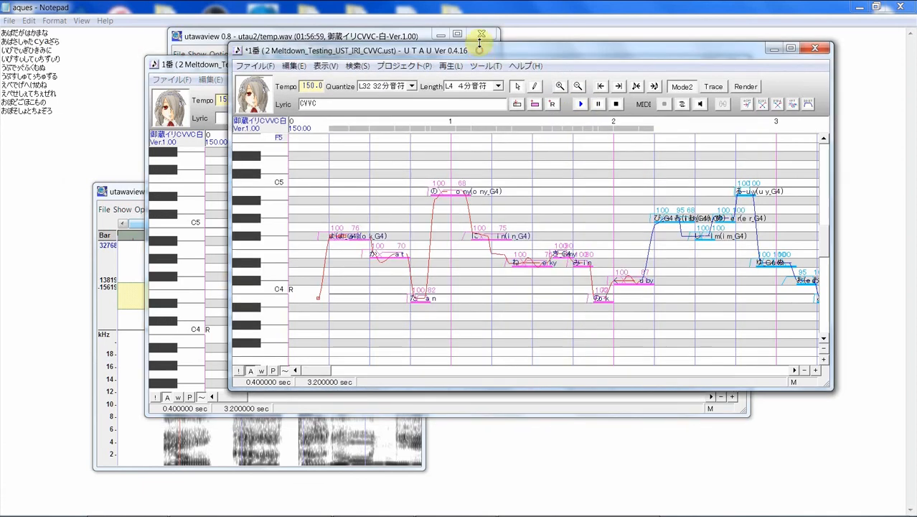
click(581, 104)
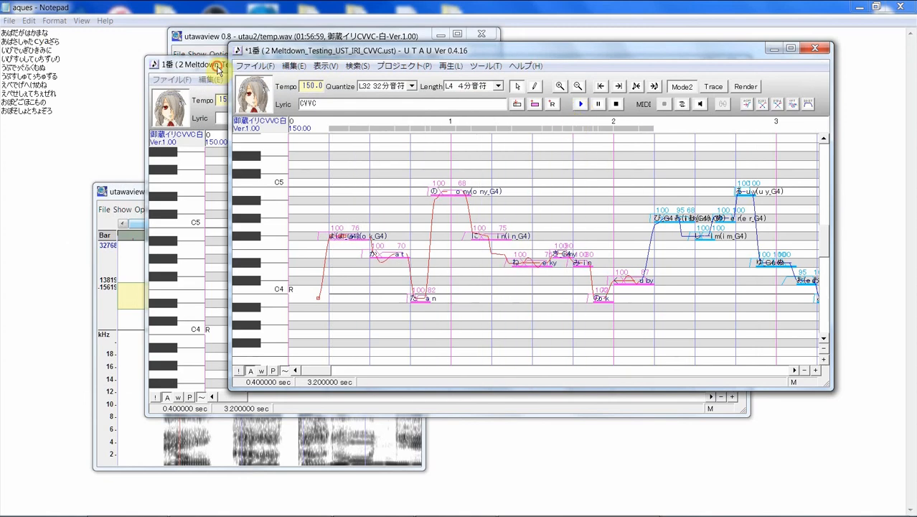
click(219, 69)
click(499, 117)
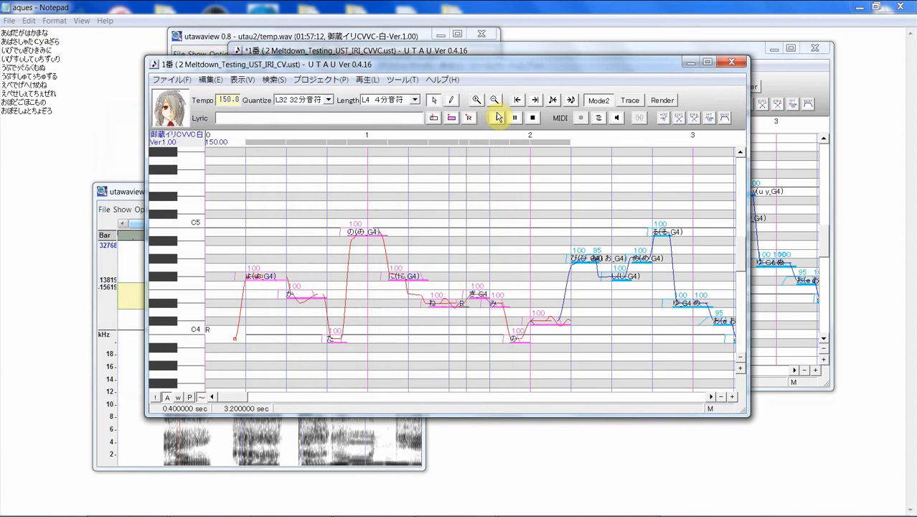
- Arrange the CV waveform above the CVVC waveform and show the start of the phrase in both for comparison
click(140, 200)
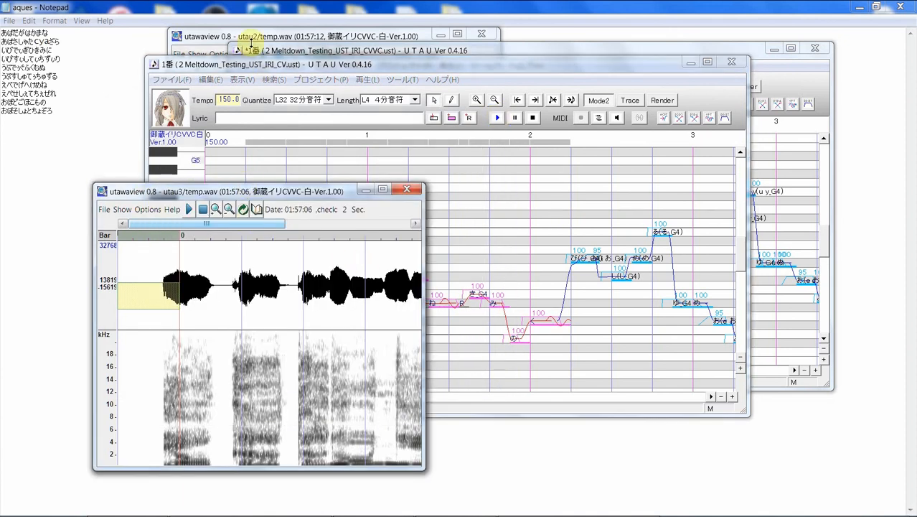
drag(256, 40, 175, 62)
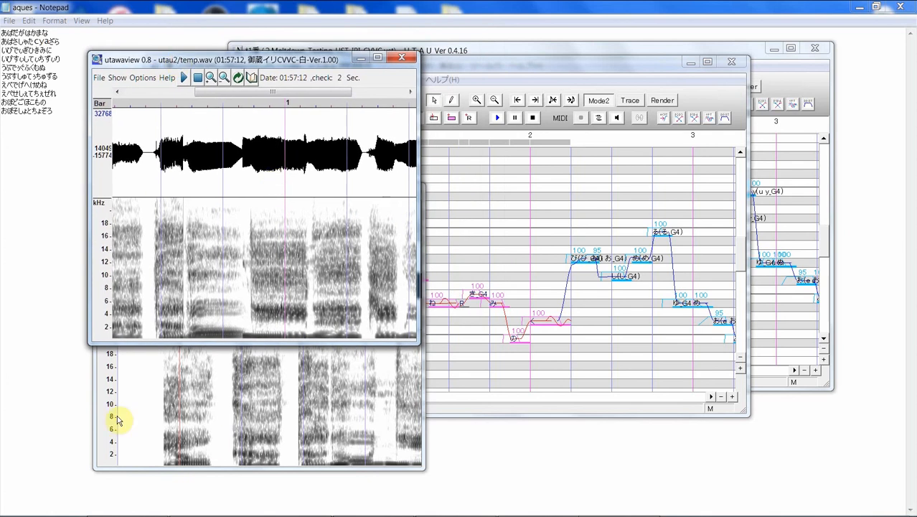
click(123, 415)
drag(256, 223, 237, 224)
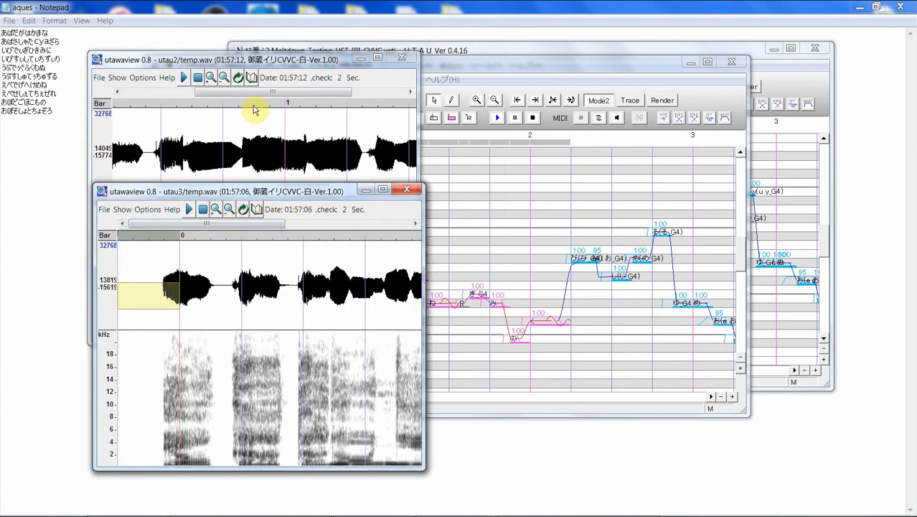
drag(256, 95, 203, 94)
click(218, 353)
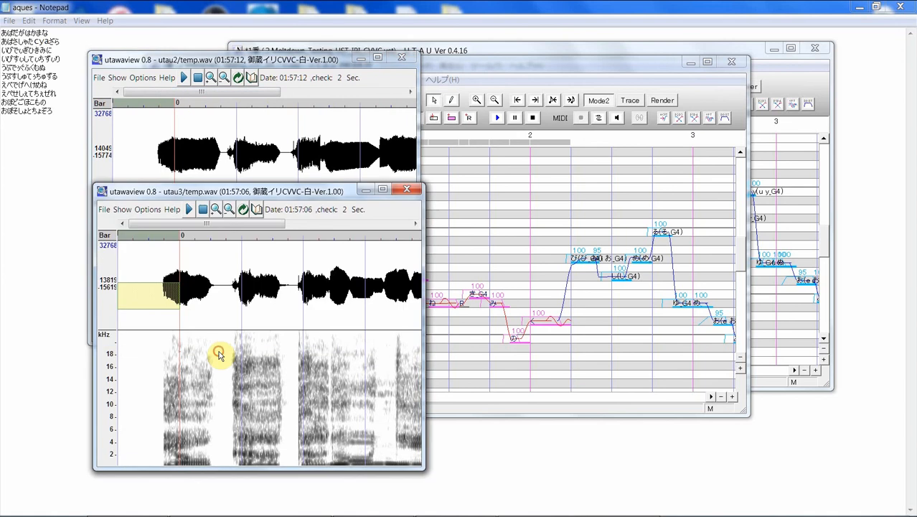
- Examine the CVVC waveform and spectrogram from the phrase start past measure 1 against the CV waveform
drag(239, 193, 241, 203)
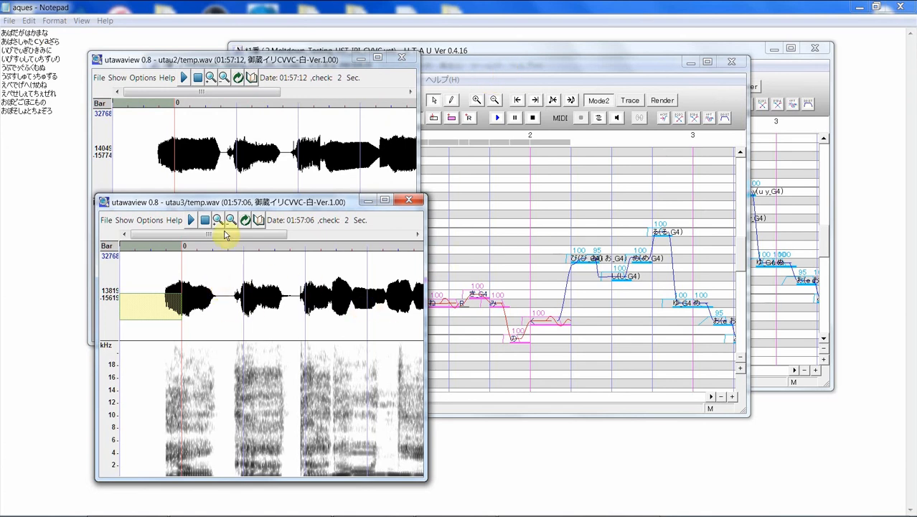
drag(225, 234, 270, 245)
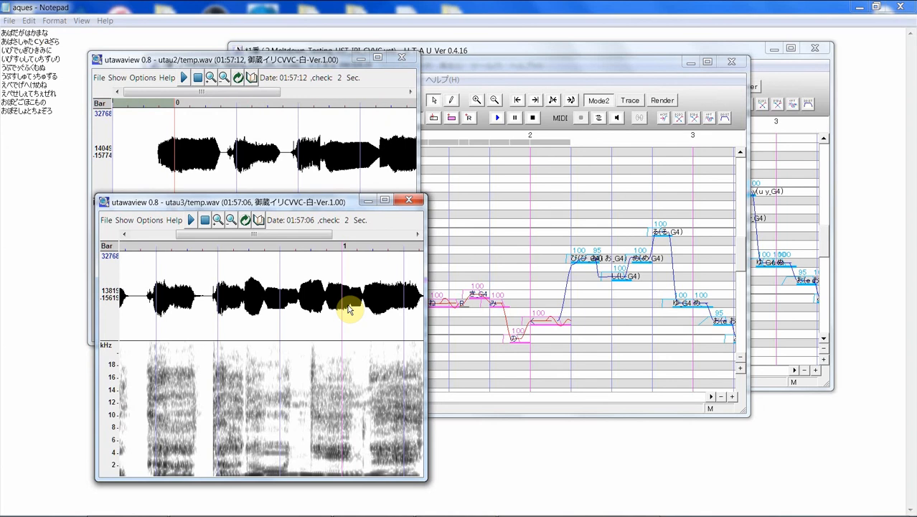
drag(297, 237, 255, 245)
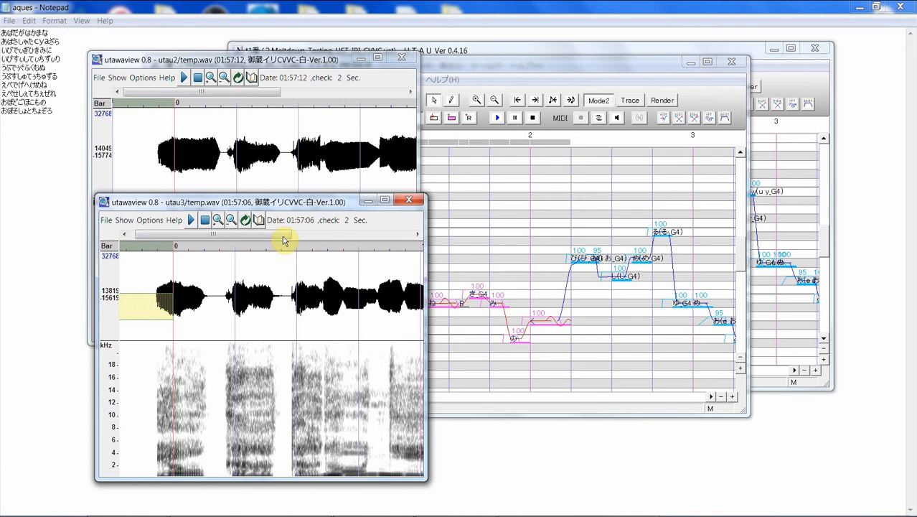
- Replay the selected opening phrase in the CV version and in the CVVC version, alternating twice to compare the sound
click(511, 69)
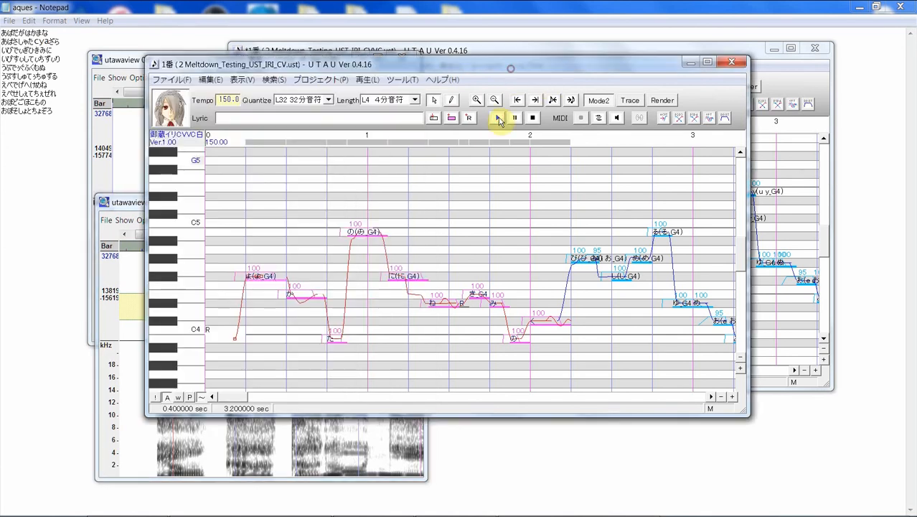
click(499, 119)
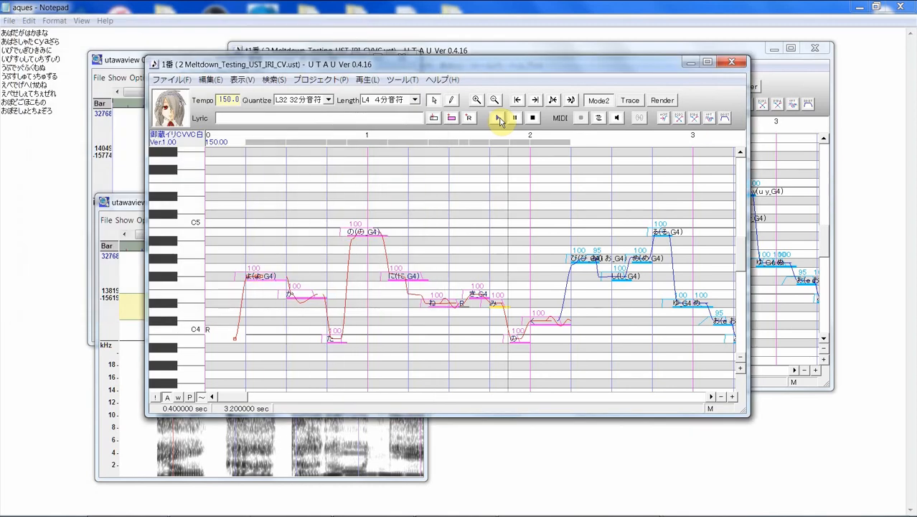
click(489, 49)
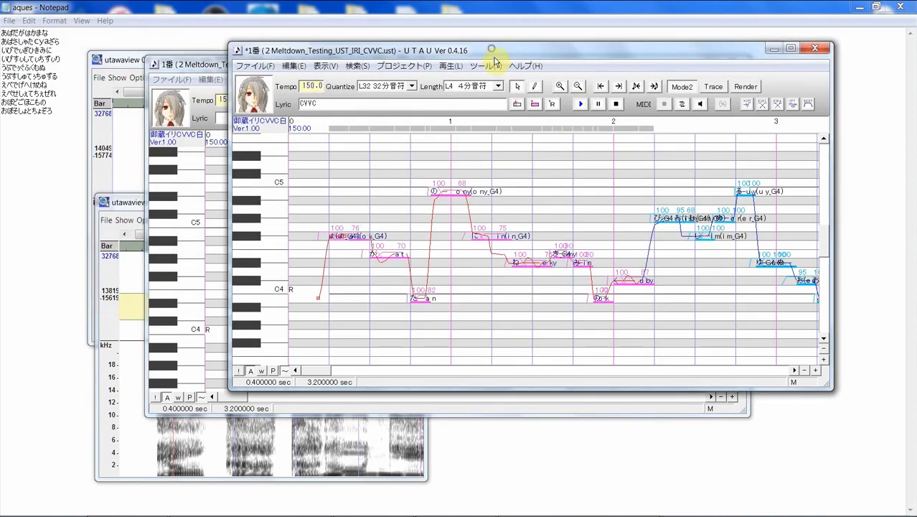
click(584, 106)
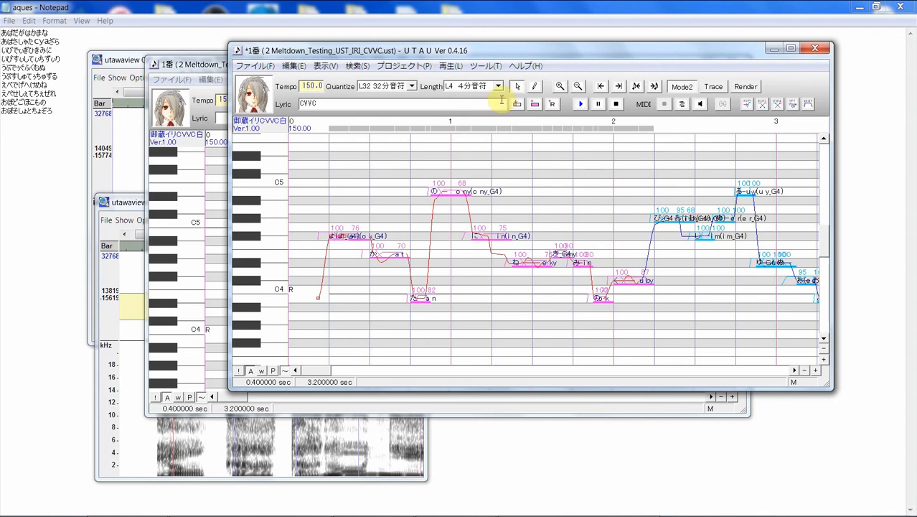
click(194, 65)
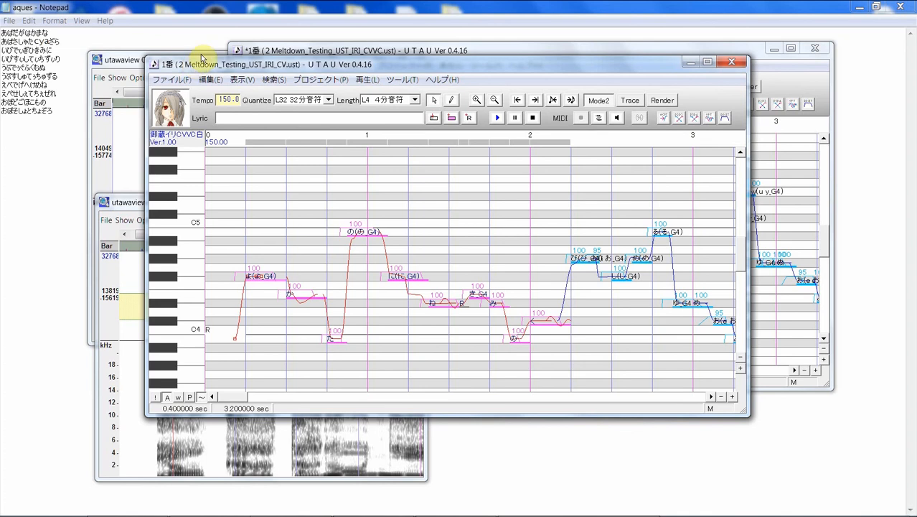
click(496, 120)
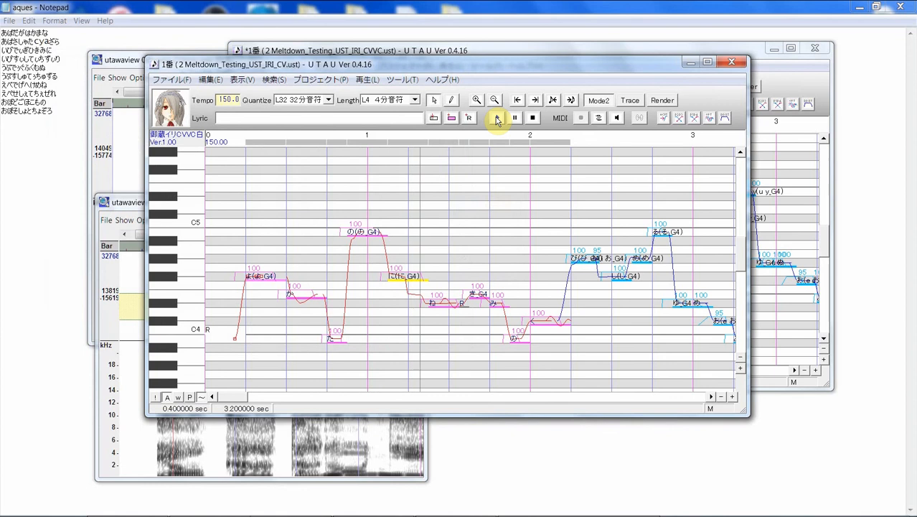
click(511, 53)
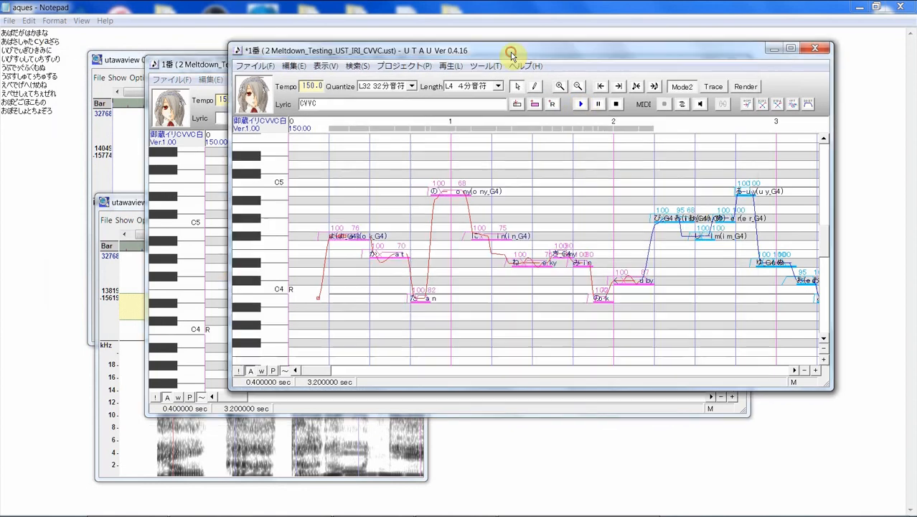
click(582, 105)
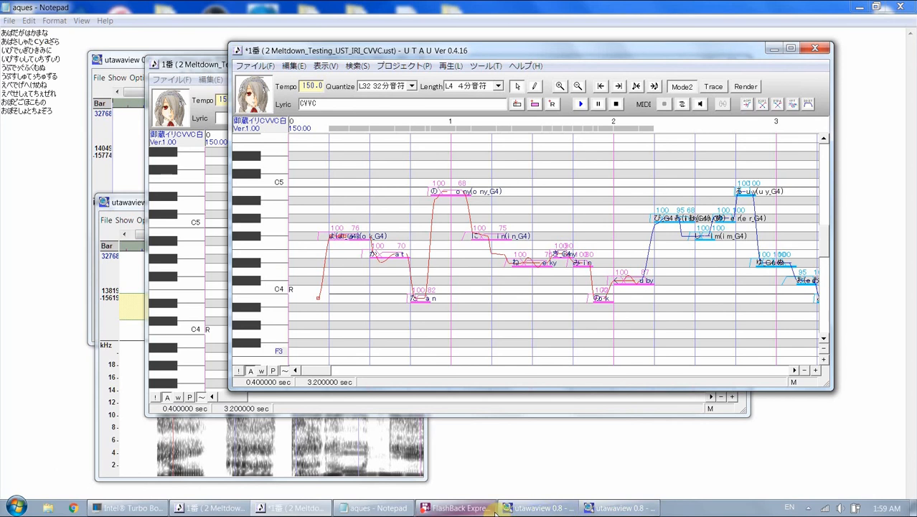
click(459, 508)
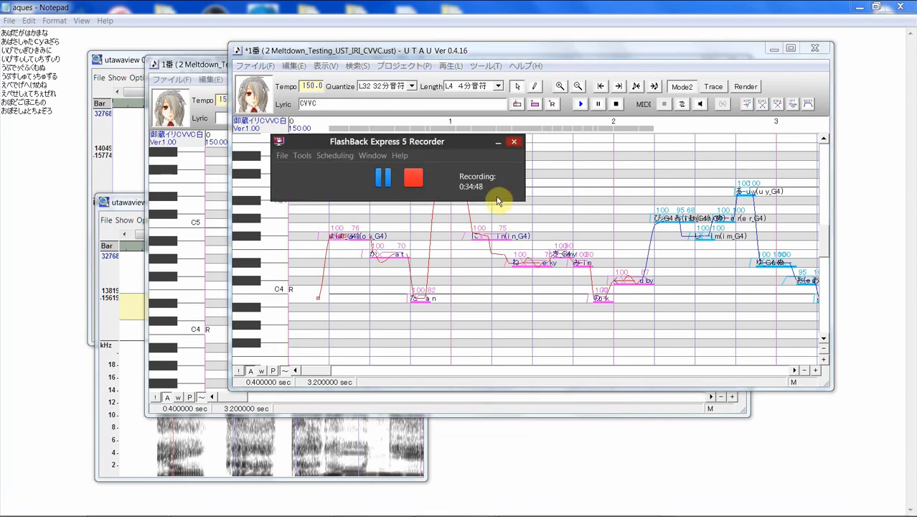